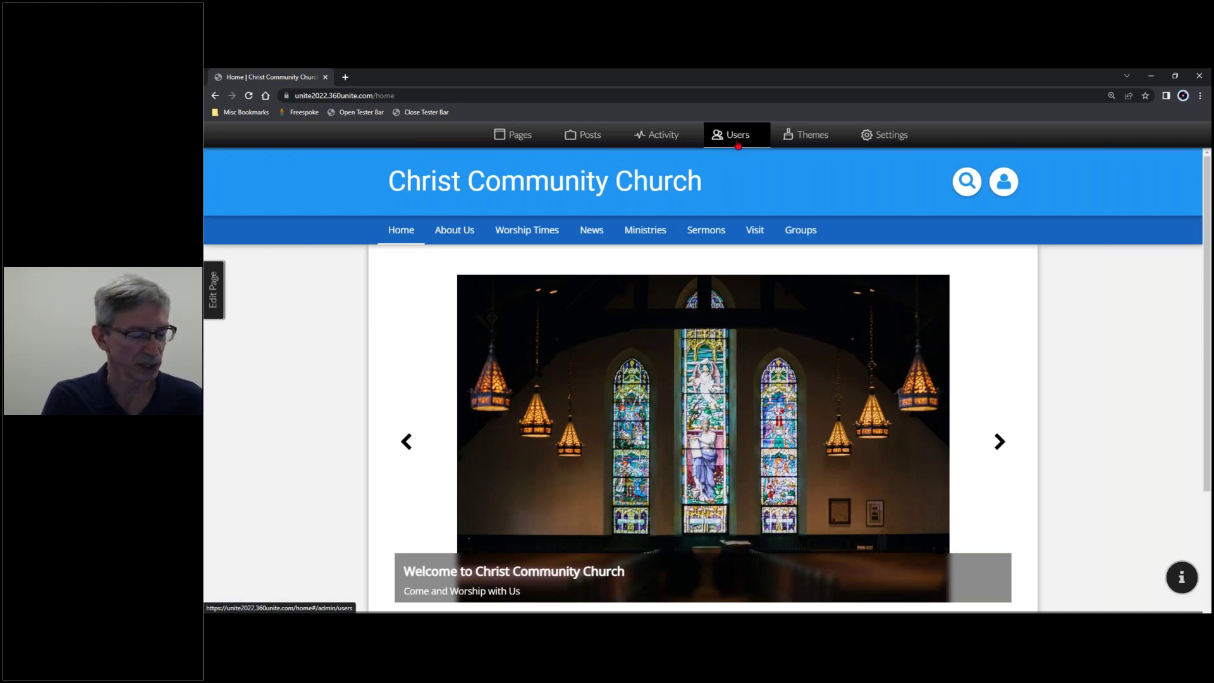
Open the user management list and sort it by name in descending order and back to ascending
left_click(738, 144)
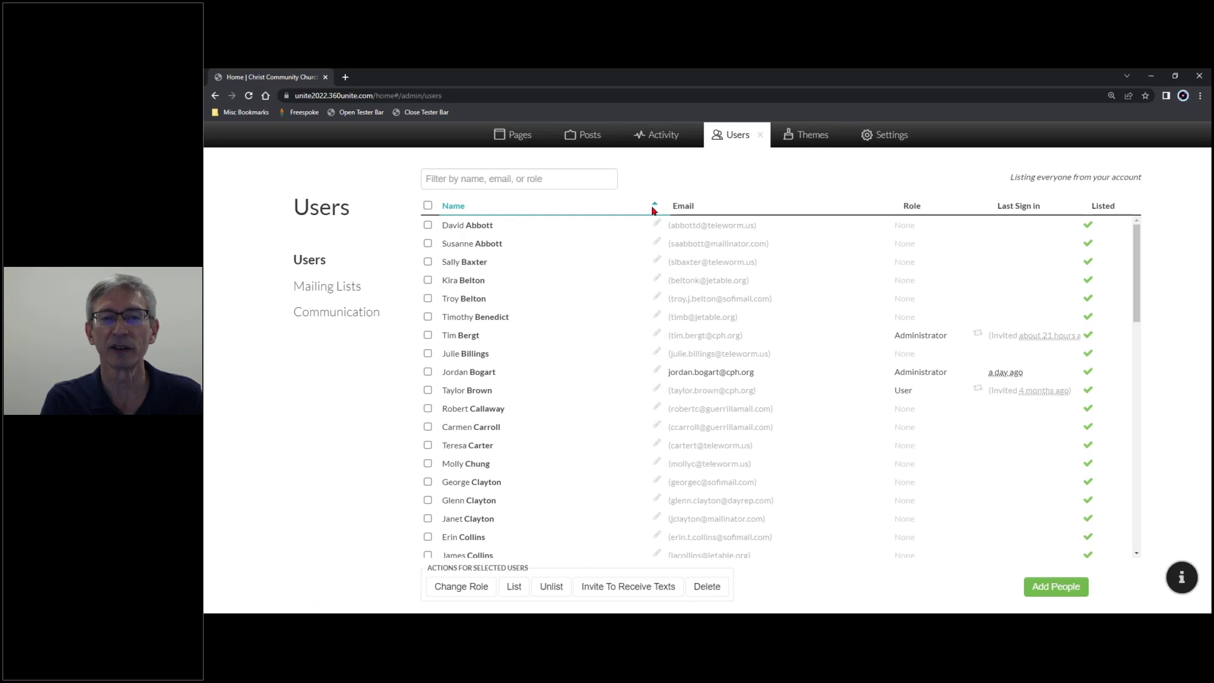
left_click(532, 208)
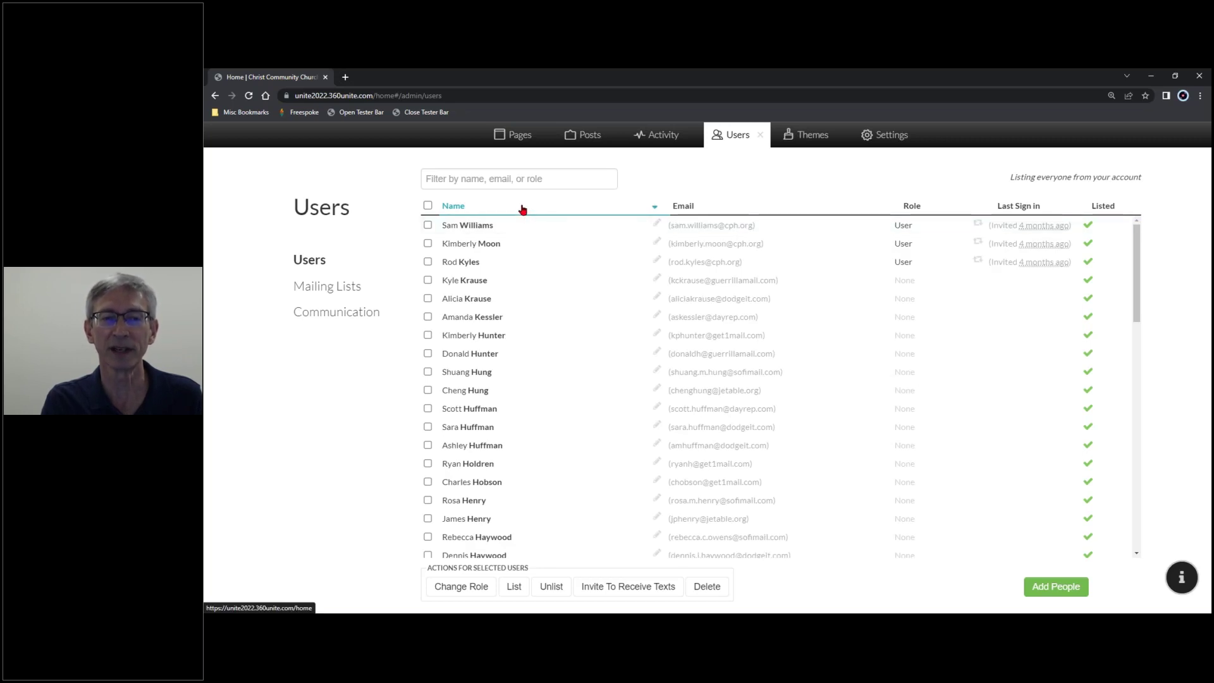
left_click(522, 210)
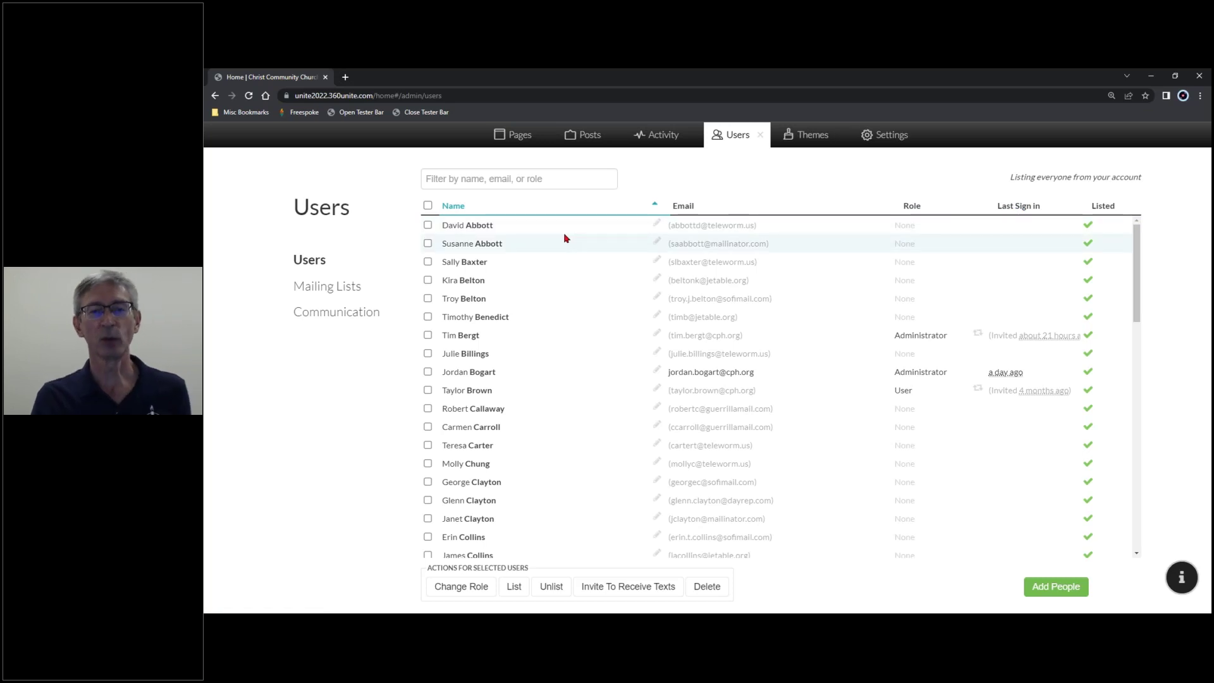
Filter the users list by an administrator's last name and clear the filter again
left_click(511, 179)
type("bergt")
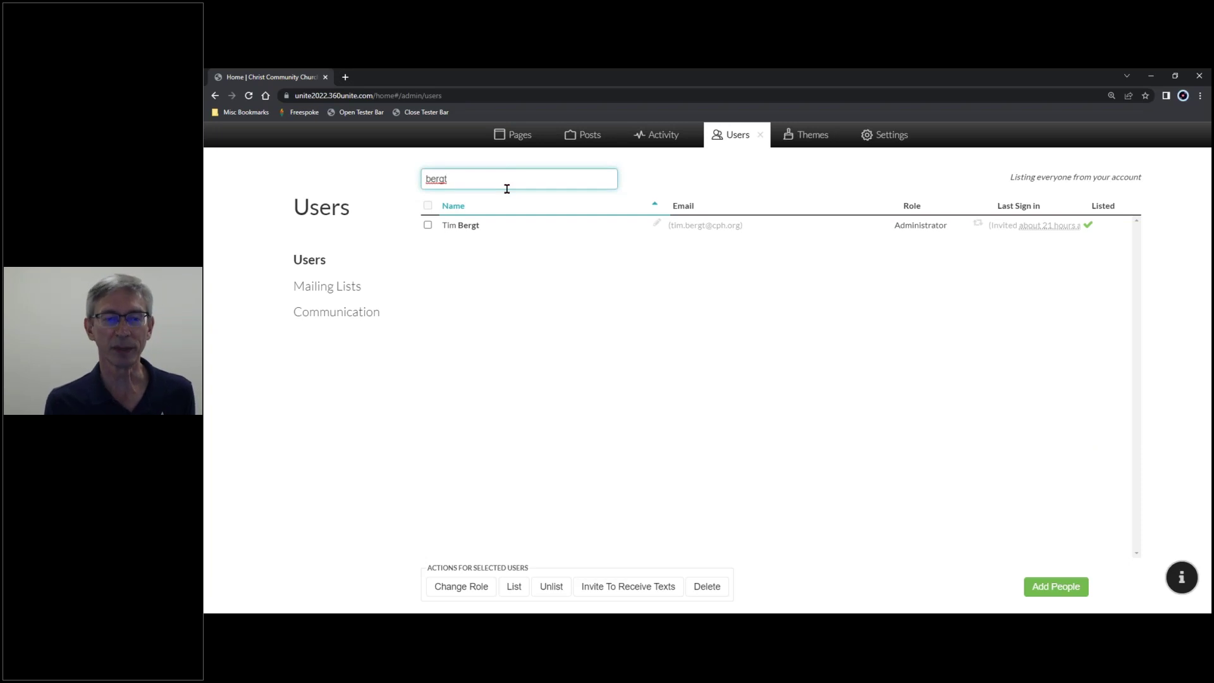
key("BackSpace")
key("BackSpace")
key("BackSpace")
key("BackSpace")
key("BackSpace")
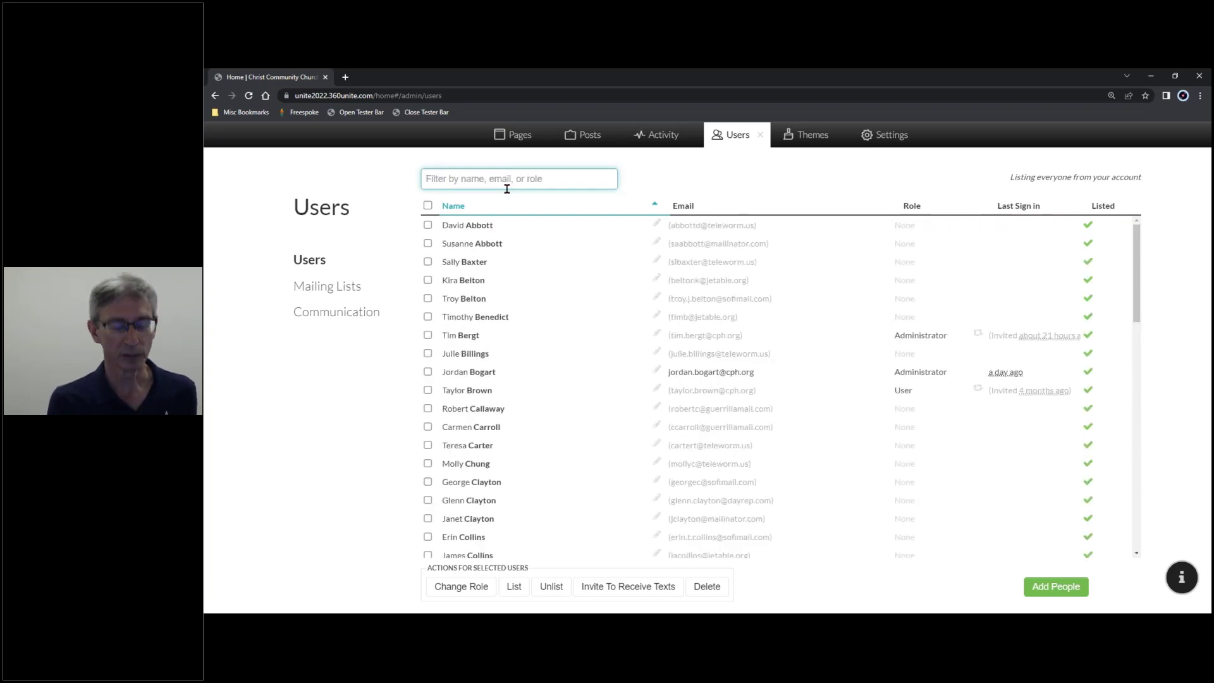
Filter the users list by a first name and clear the filter to list everyone again
type("mary")
key("BackSpace")
key("BackSpace")
key("BackSpace")
key("BackSpace")
type("t")
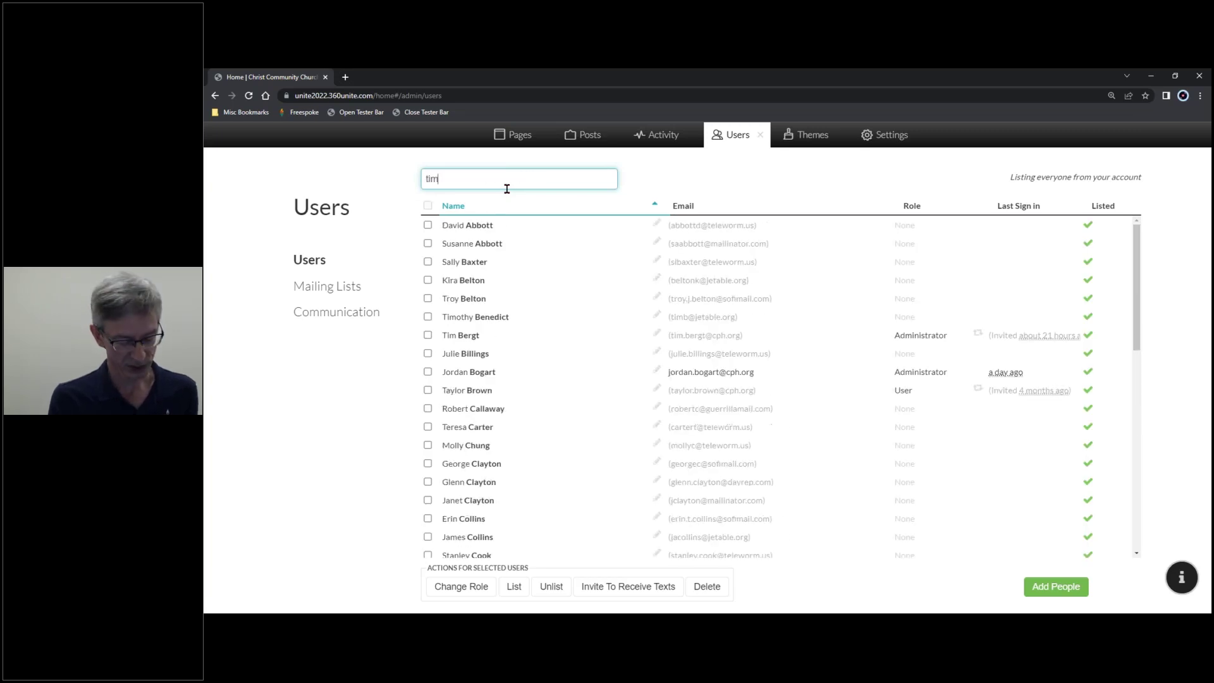
type("im")
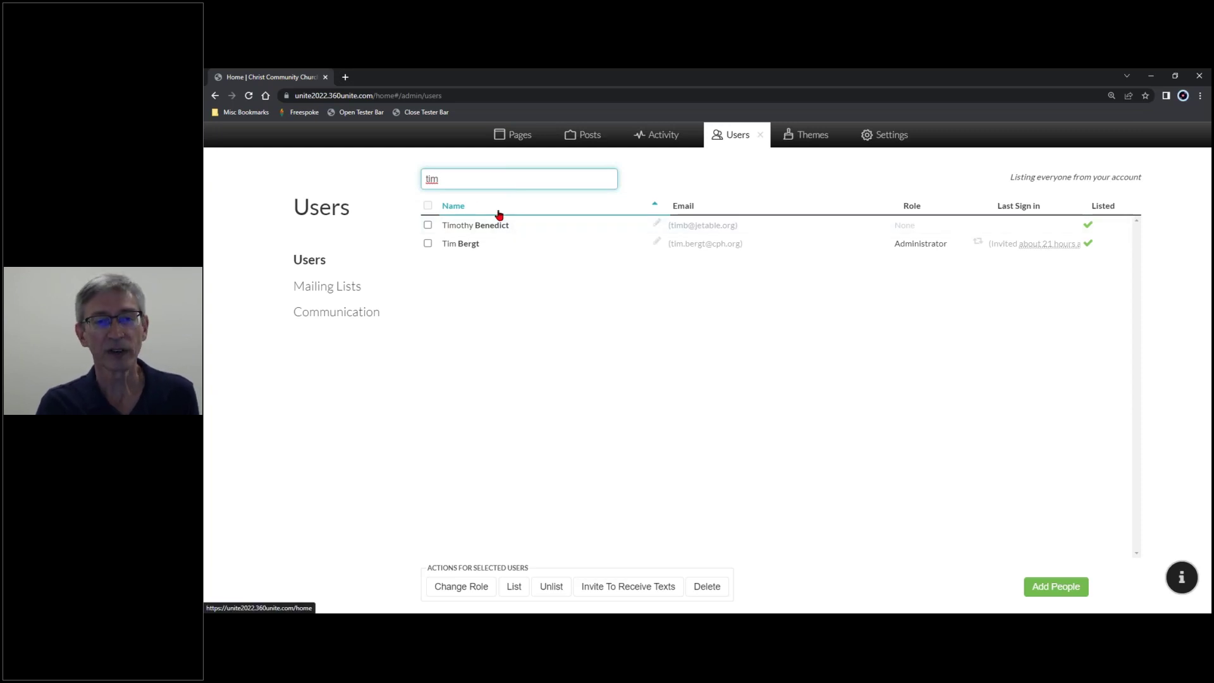
key("BackSpace")
key("BackSpace")
key("BackSpace")
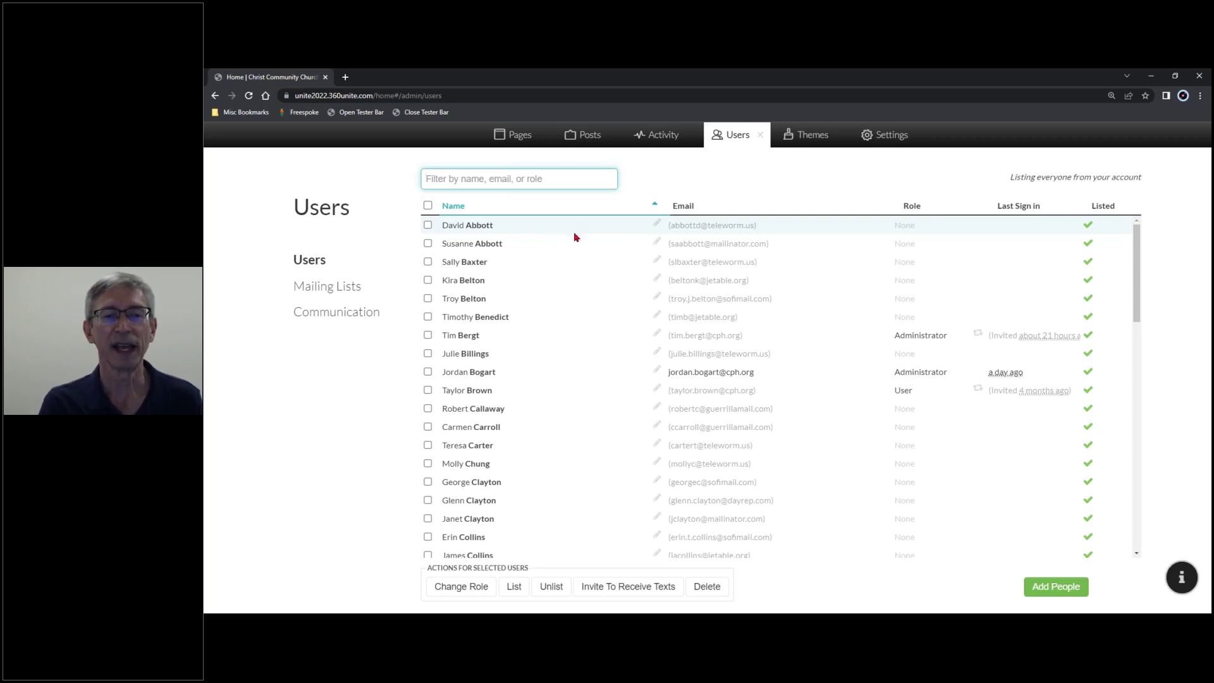
mouse_move(715, 222)
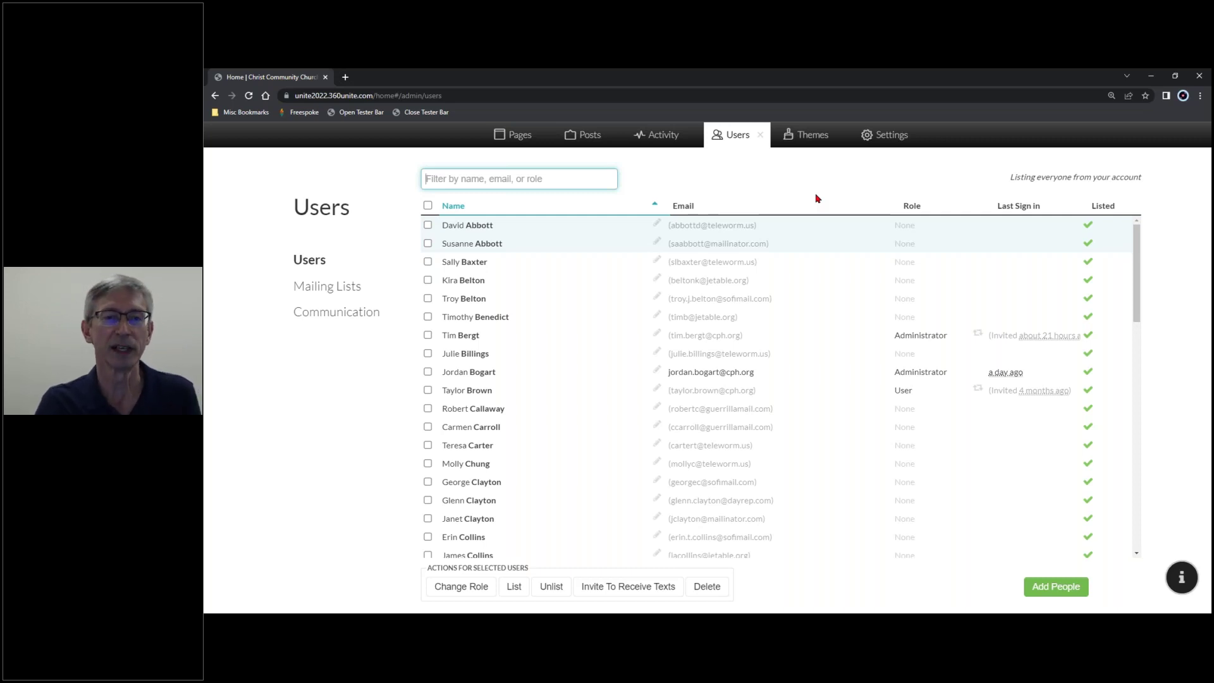
Look through the site's active menu items for pages marked Members Only
left_click(521, 143)
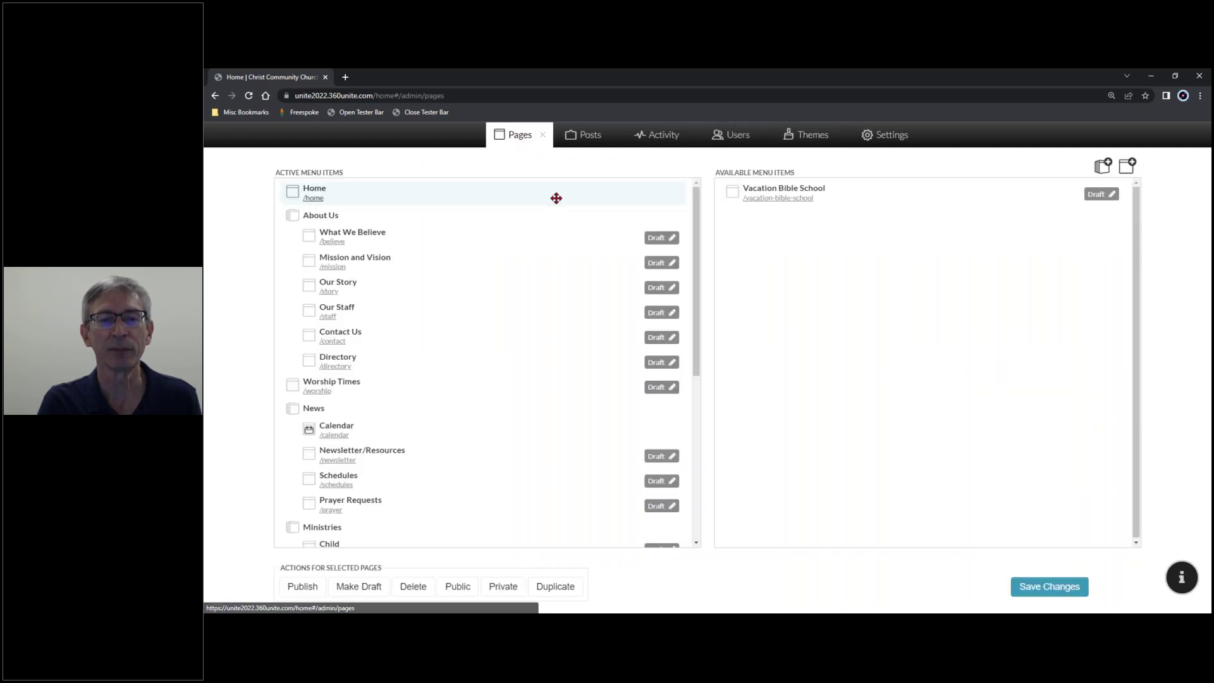
scroll(556, 198, "down", 3)
scroll(556, 198, "down", 3)
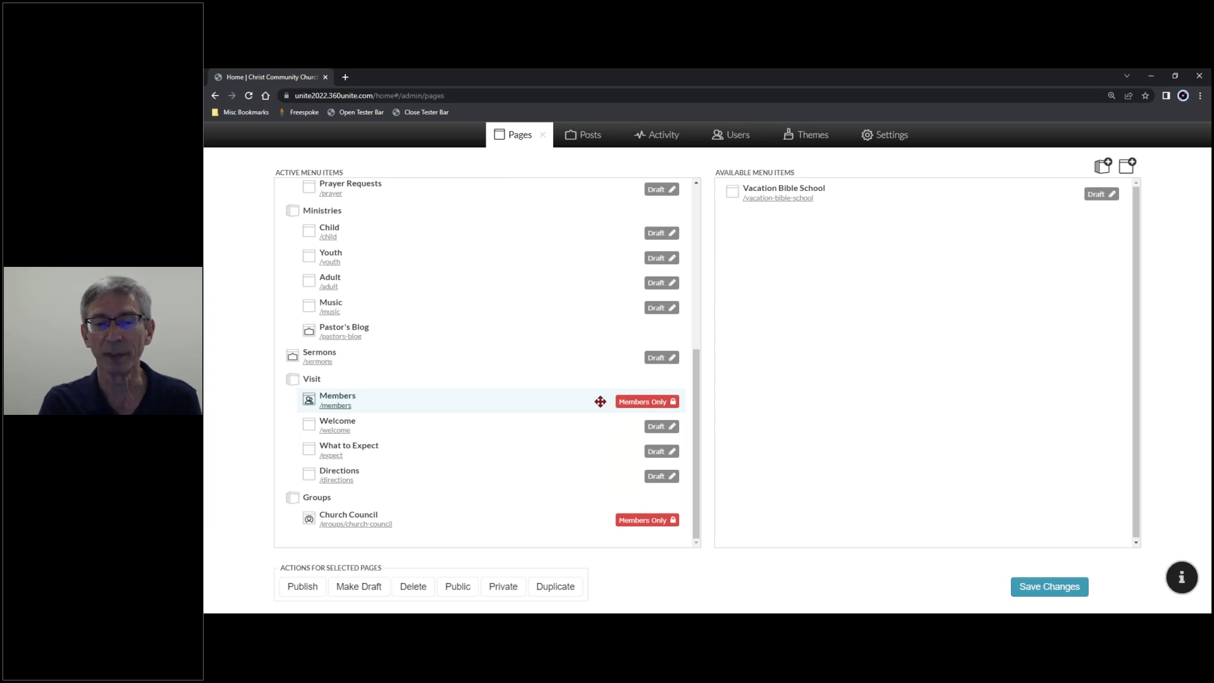
Return to the users list and review the Last Sign in and Listed columns for the people in it
left_click(735, 141)
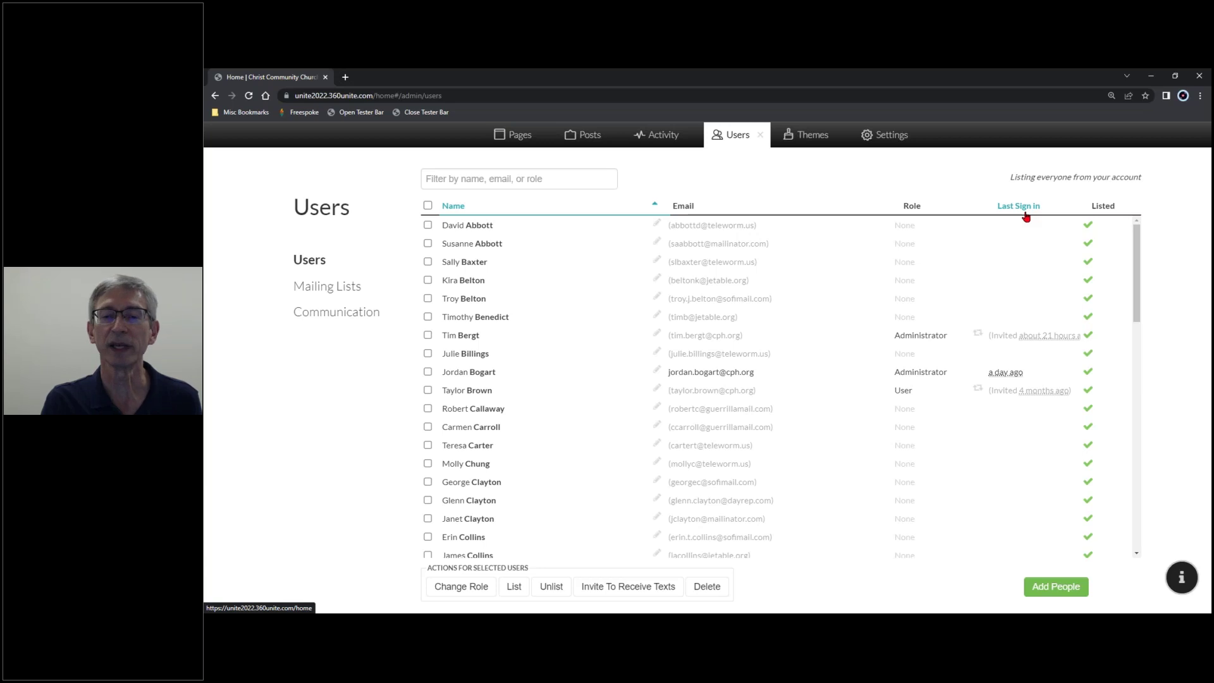
mouse_move(1013, 378)
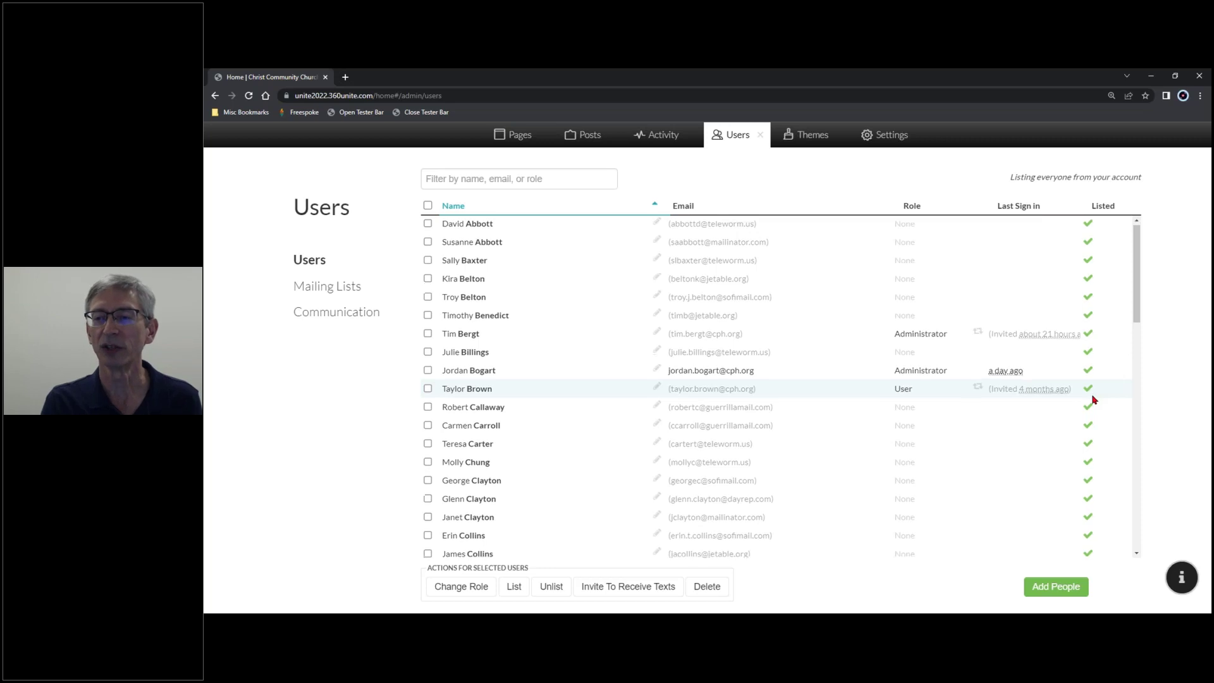
scroll(1094, 399, "down", 2)
scroll(1099, 400, "down", 12)
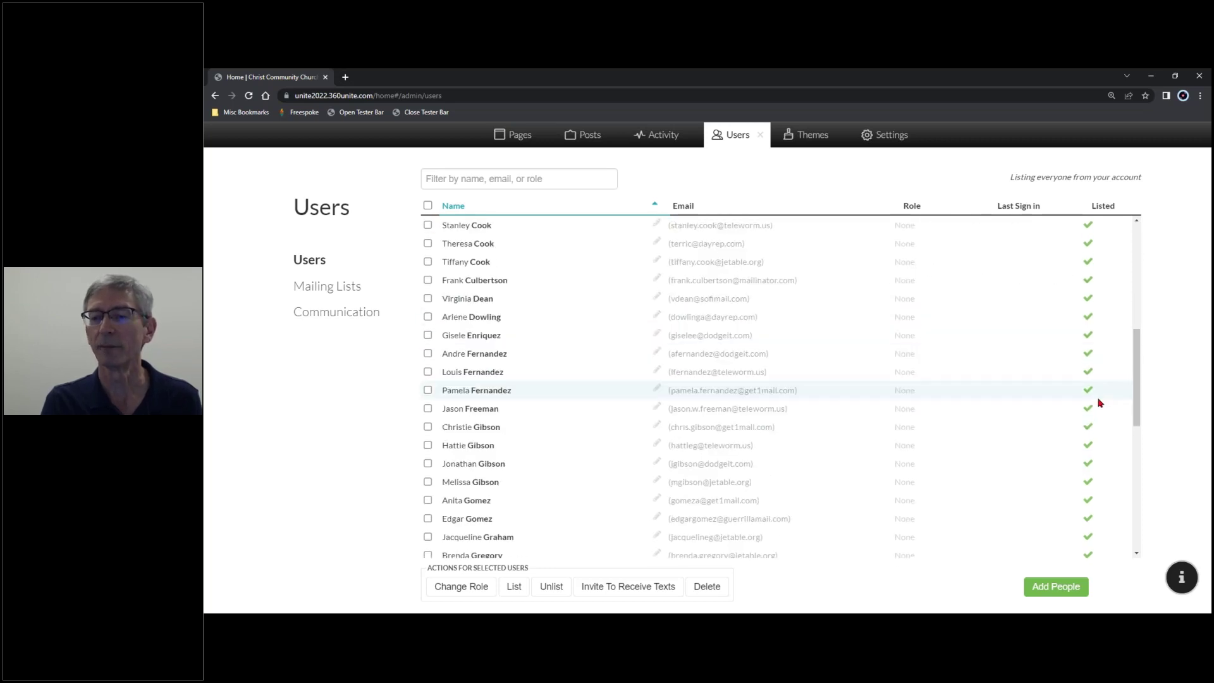
scroll(1100, 408, "up", 14)
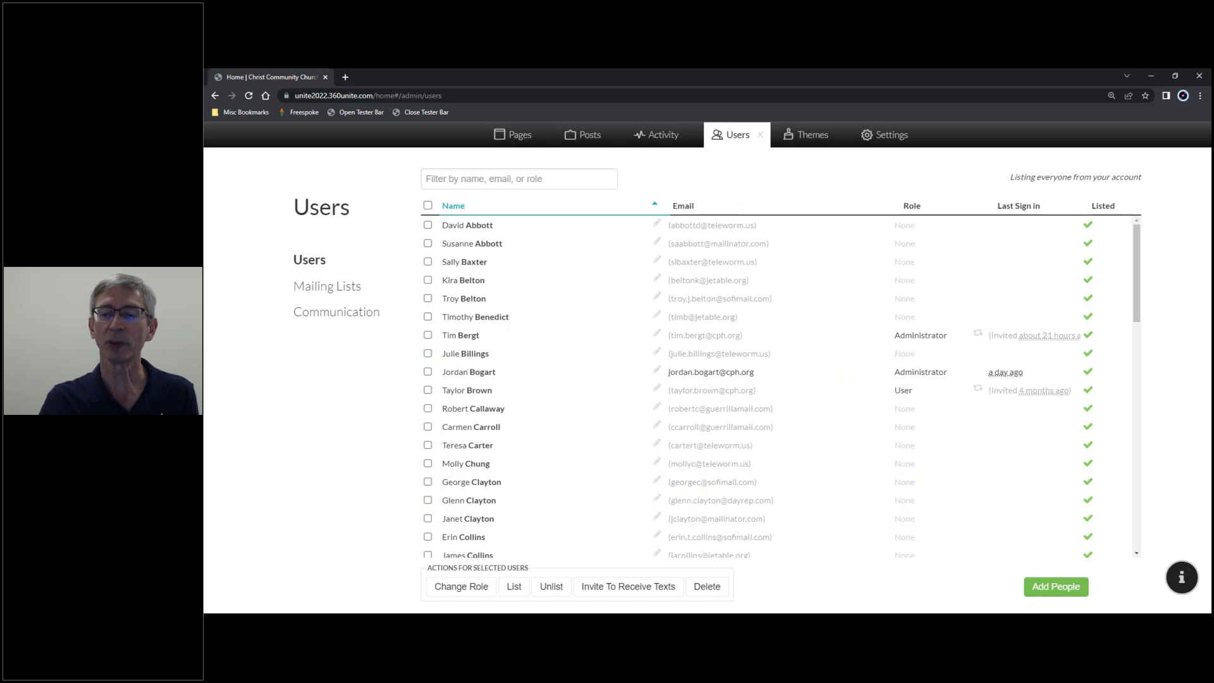
Start adding a new person and enter the person's first and last name
left_click(1055, 587)
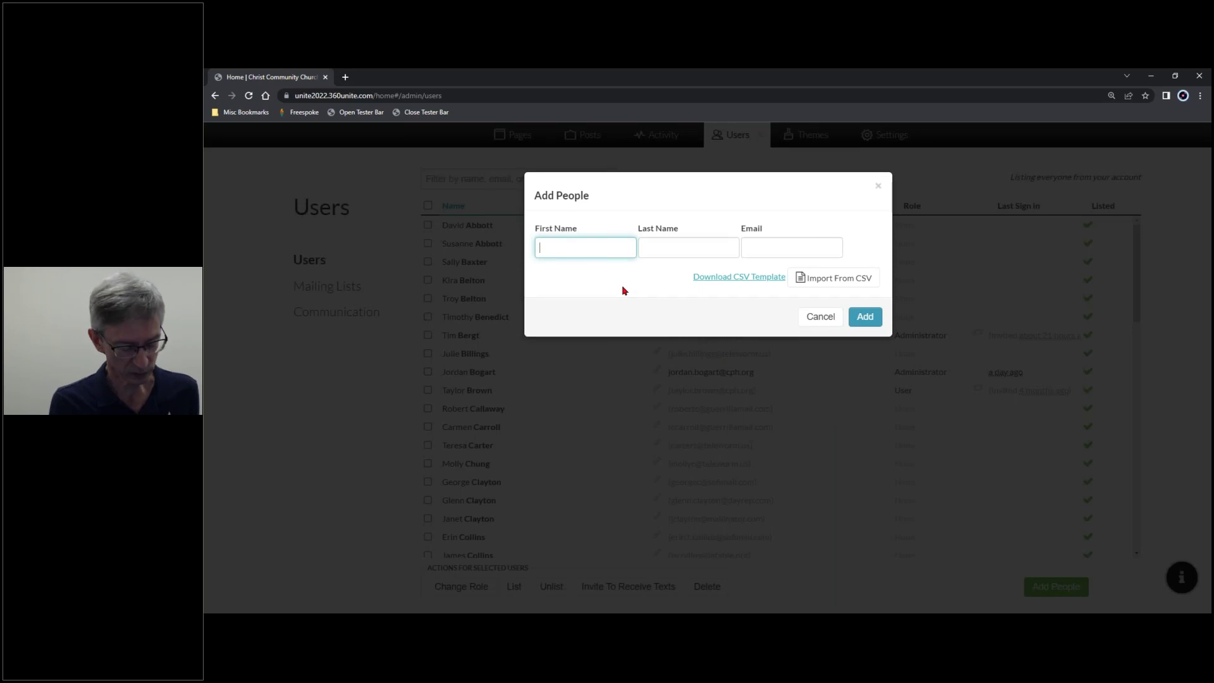
type("John")
key("Tab")
type("Doe")
key("Tab")
type("1")
key("BackSpace")
key("shift+Tab")
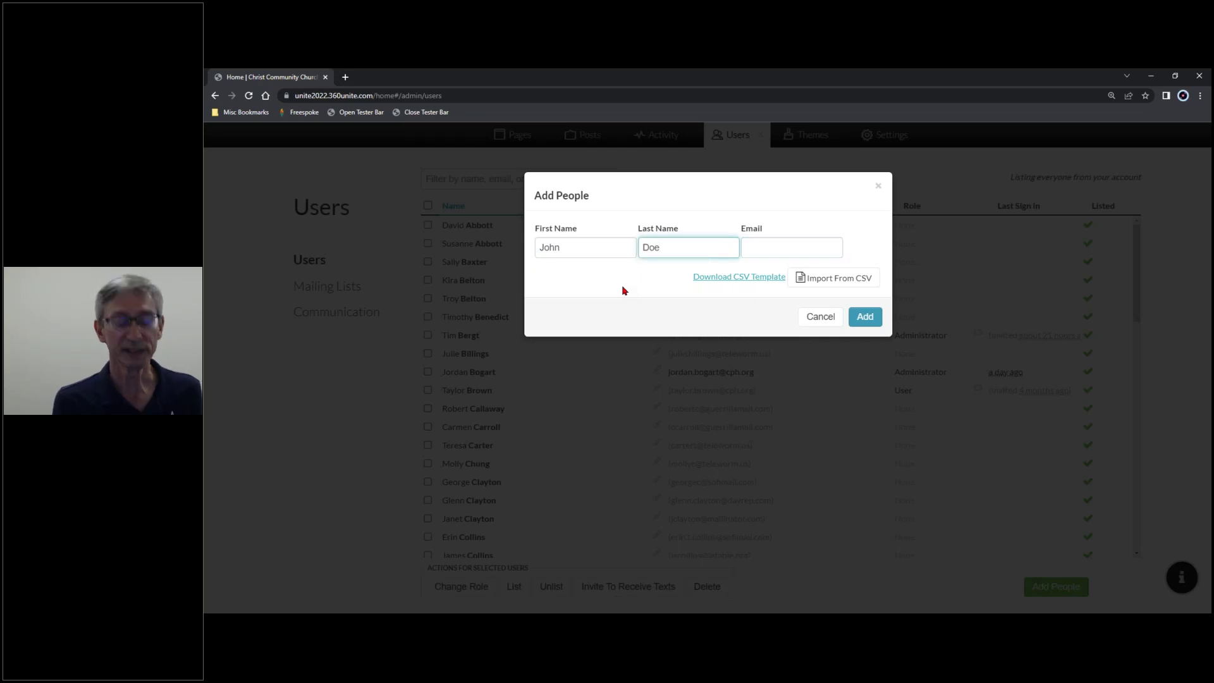
Enter the new person's email address in the Email field, keeping only the surname under Last Name, and add the person
type("john")
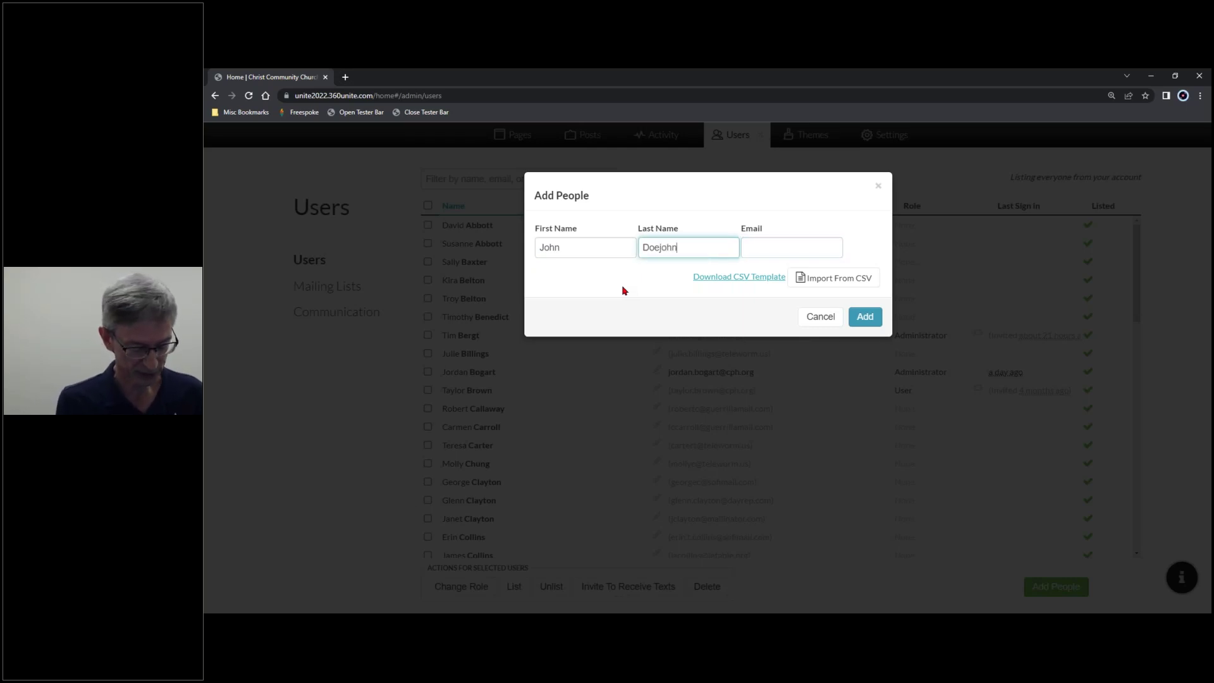
type("@email.com")
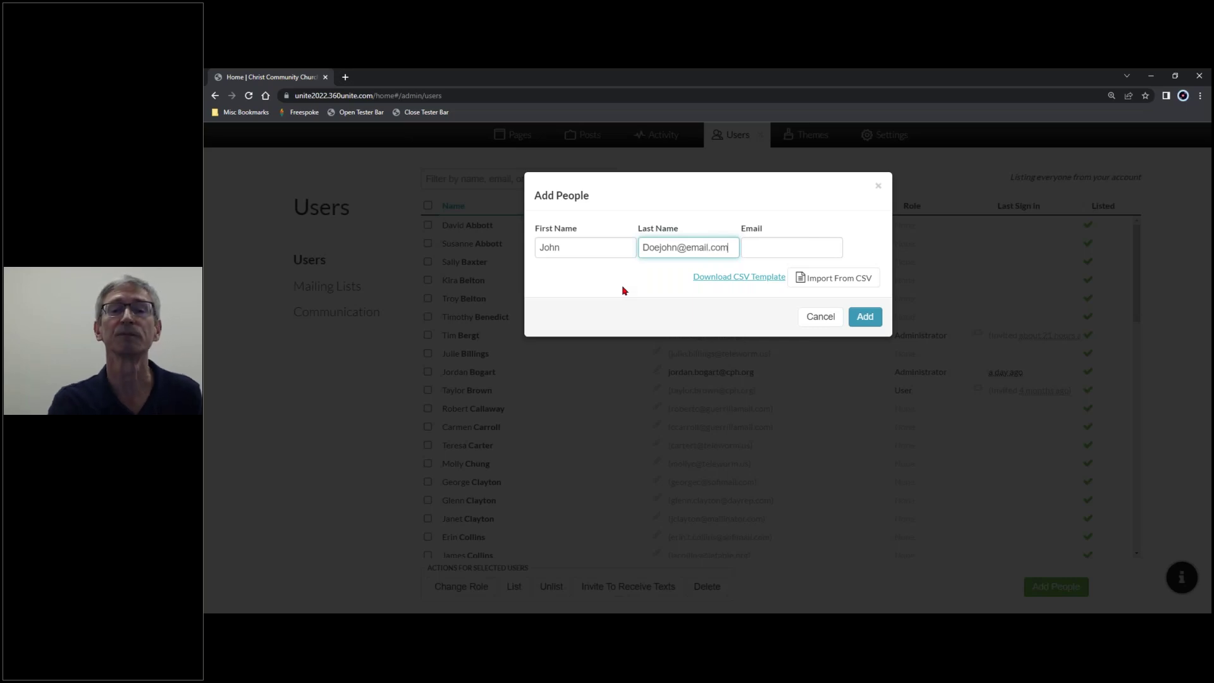
left_click_drag(660, 248, 740, 249)
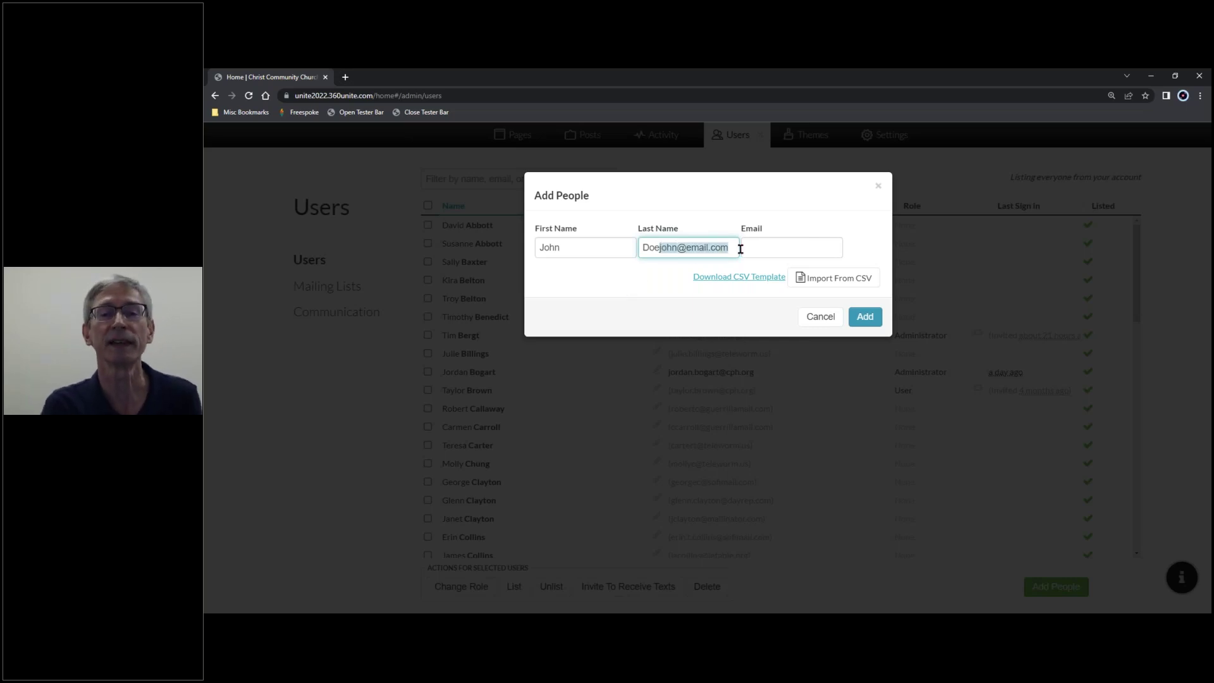
key("ctrl+x")
left_click(782, 245)
key("ctrl+v")
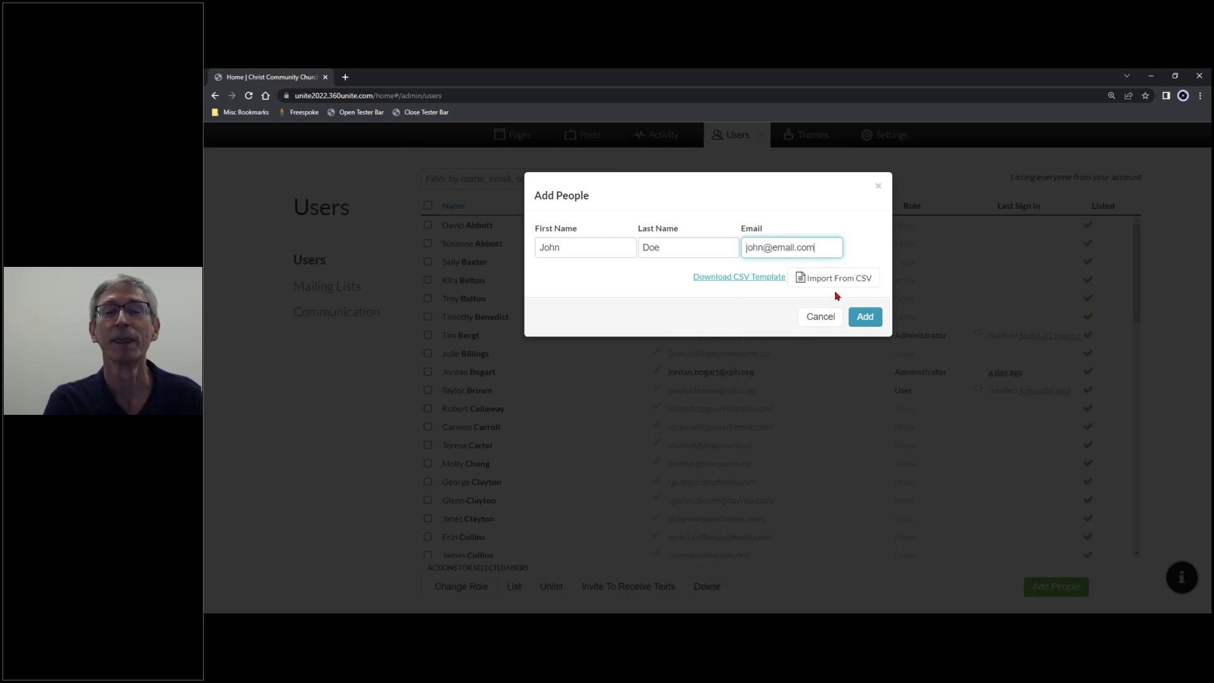
left_click(866, 321)
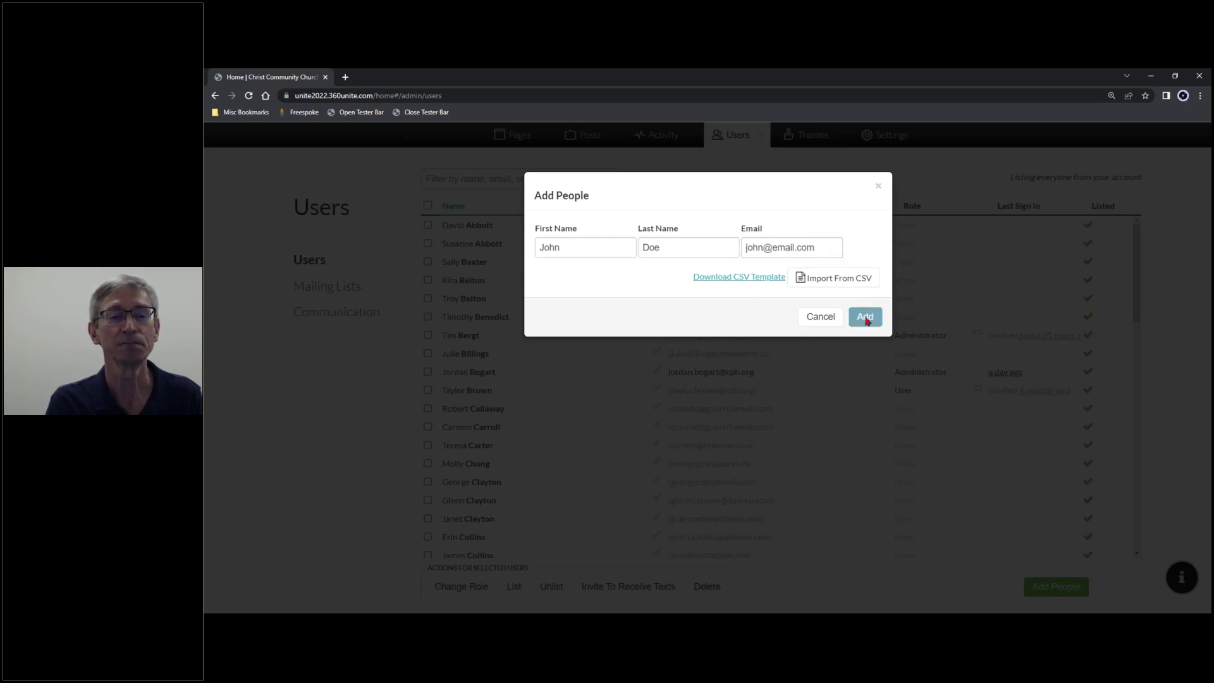
Find the newly added person in the users list and deselect that entry
scroll(631, 385, "down", 3)
scroll(632, 385, "down", 3)
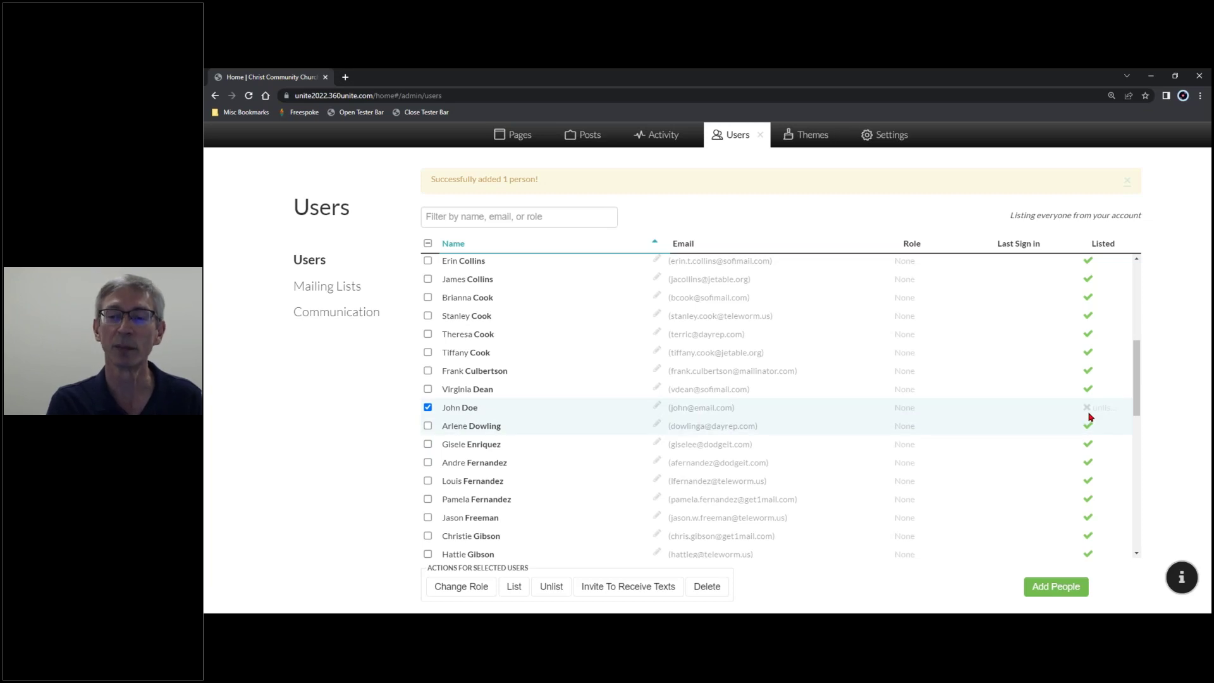
left_click(428, 408)
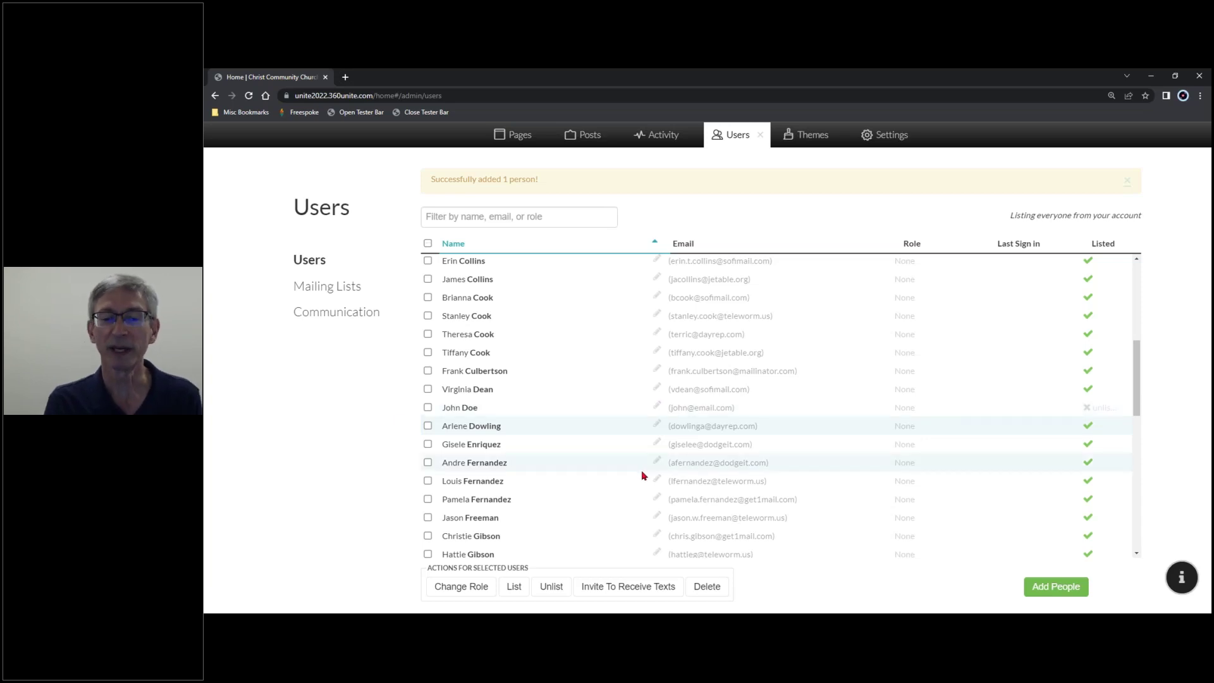
Reopen the Add People form, switch to unite+csv+template.csv in Excel, and enlarge the sheet to 130%
left_click(1055, 588)
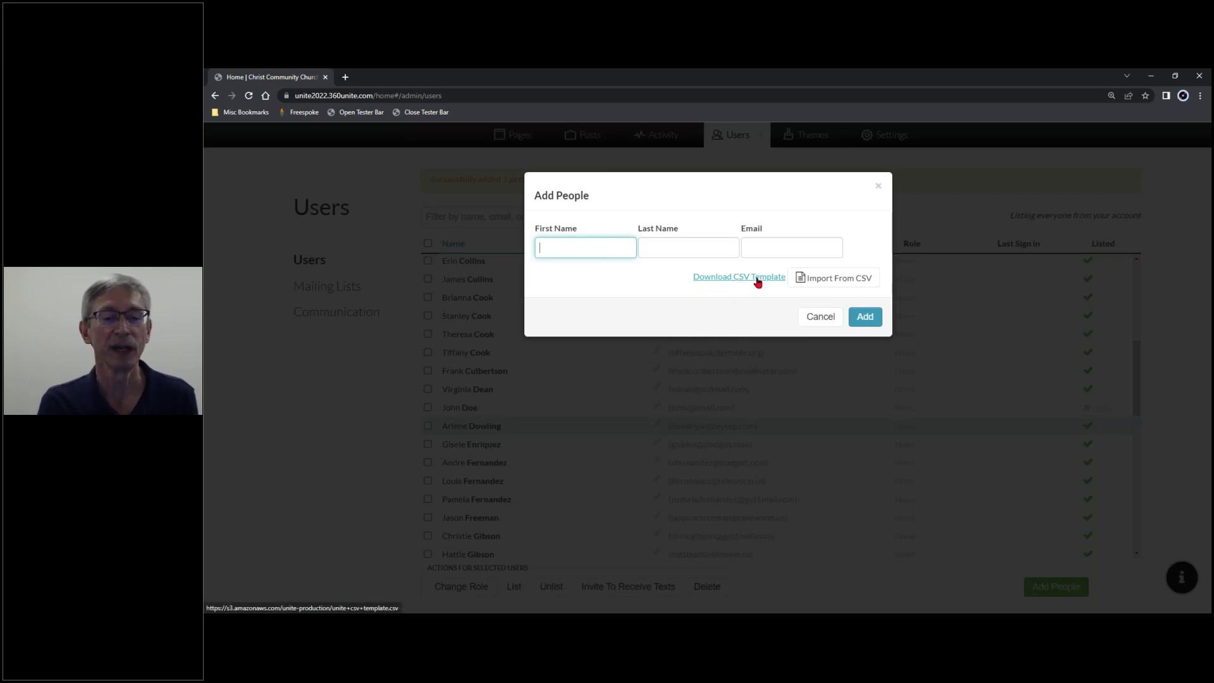
key("alt+Tab")
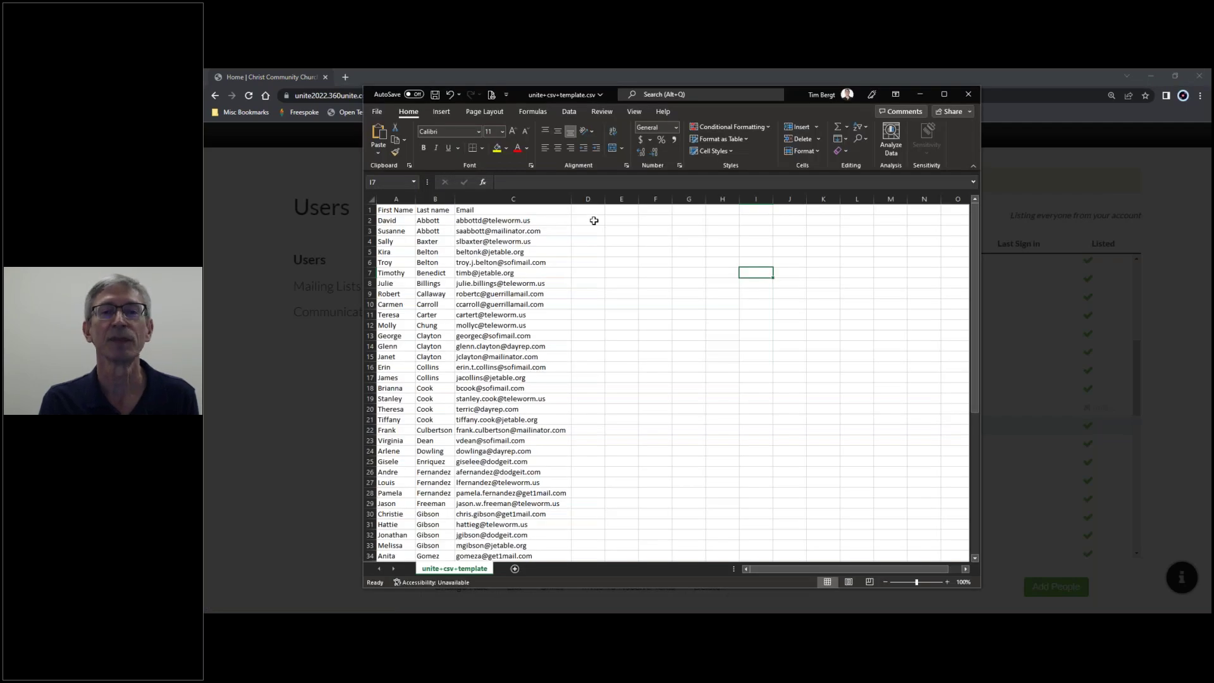
left_click_drag(614, 95, 733, 87)
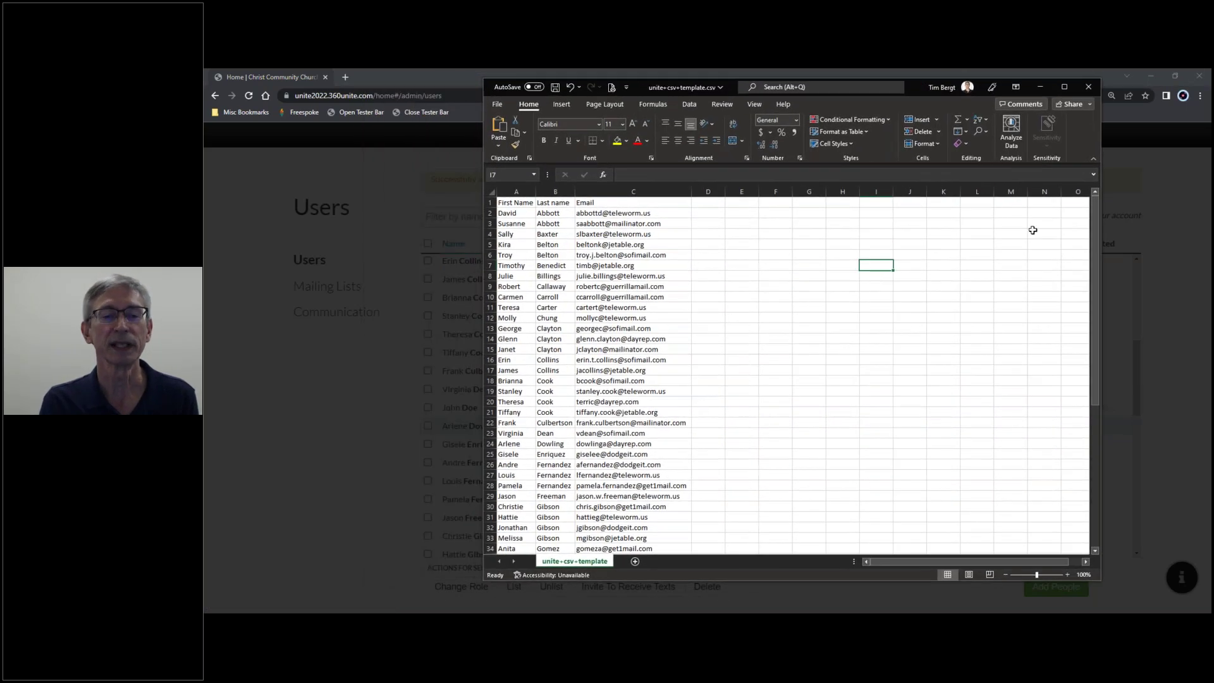
left_click(1067, 574)
left_click(1068, 575)
left_click(1068, 575)
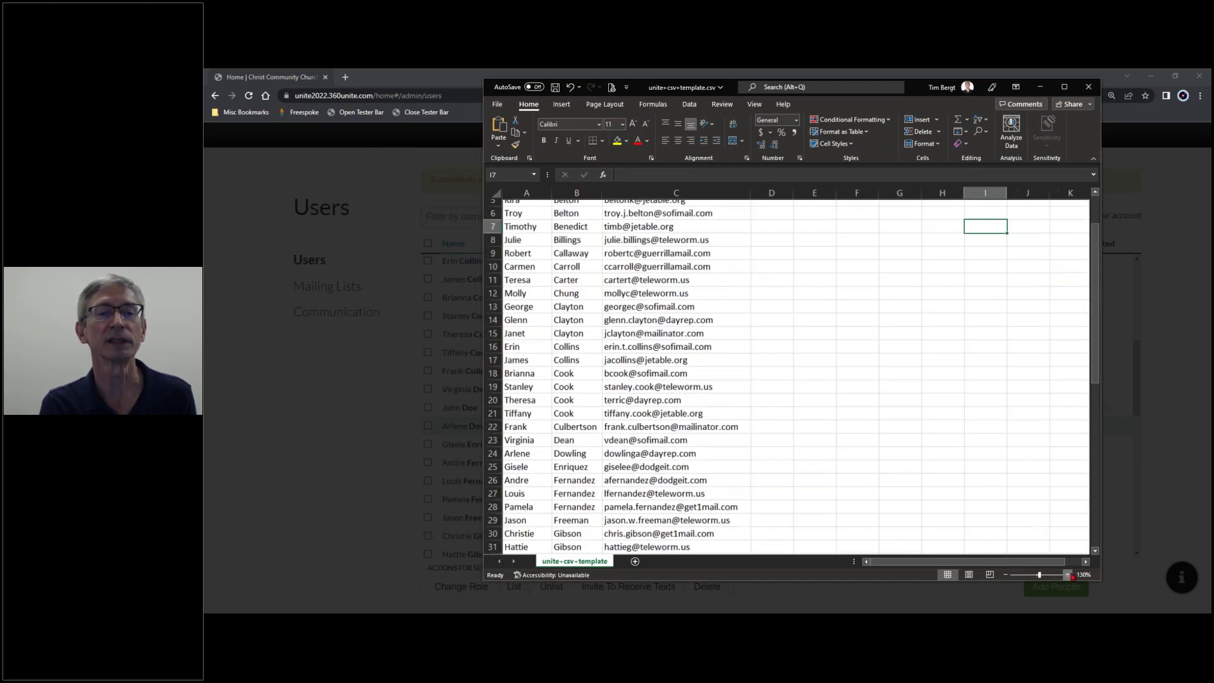
Examine the First Name, Last name and Email columns of the CSV template and minimize the workbook
scroll(991, 360, "up", 2)
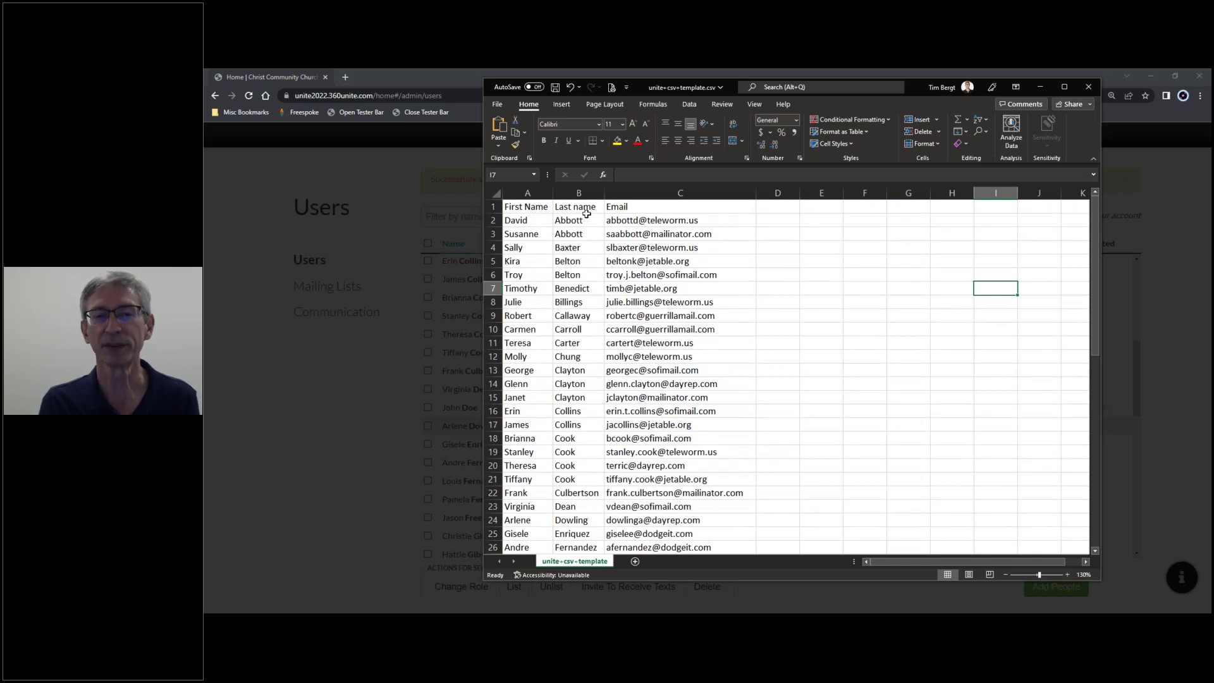
scroll(644, 224, "down", 18)
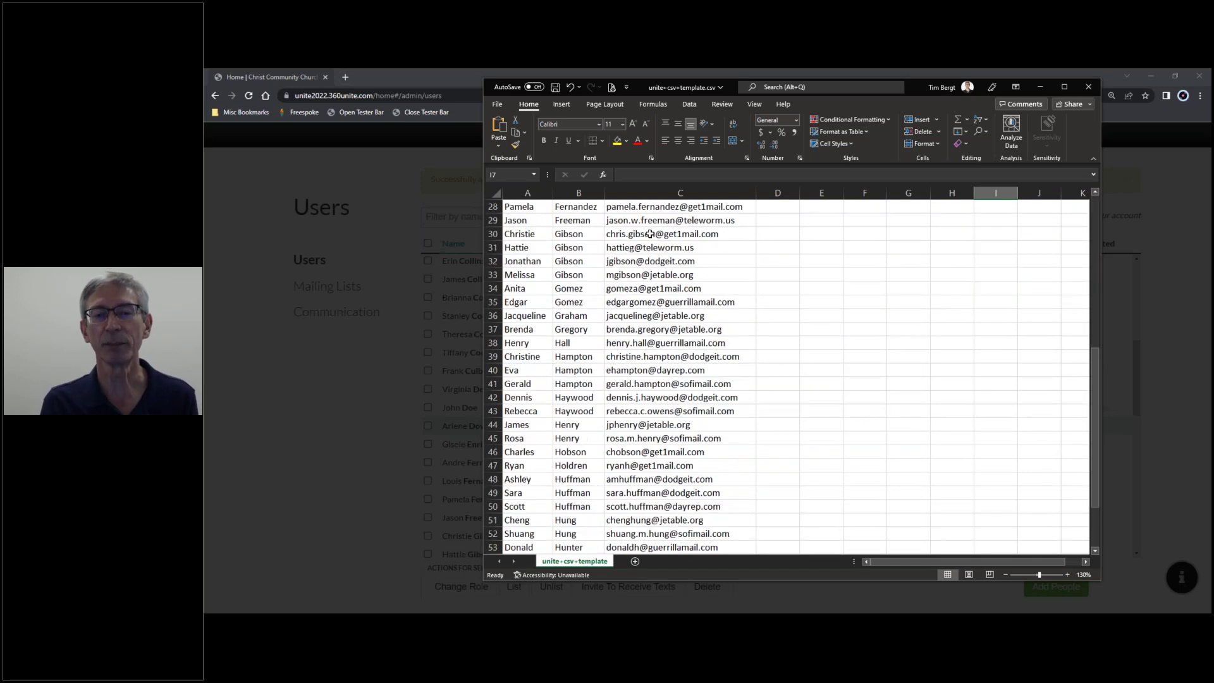
scroll(651, 258, "up", 6)
scroll(652, 258, "up", 12)
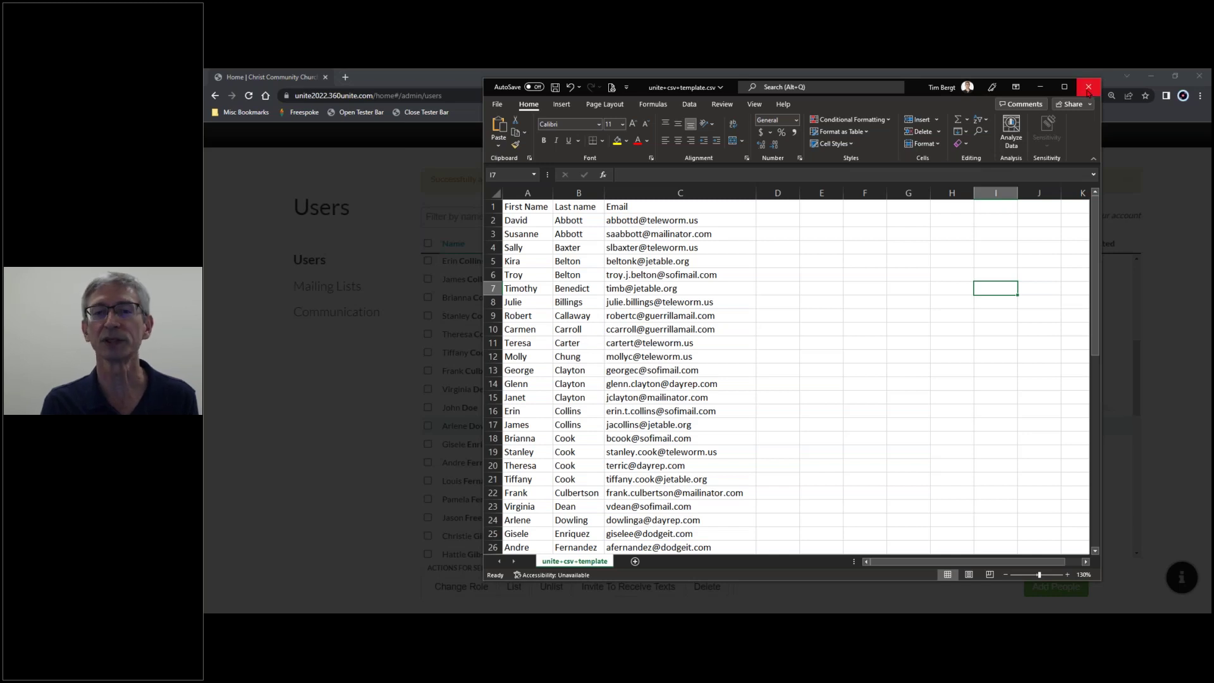
left_click(1040, 86)
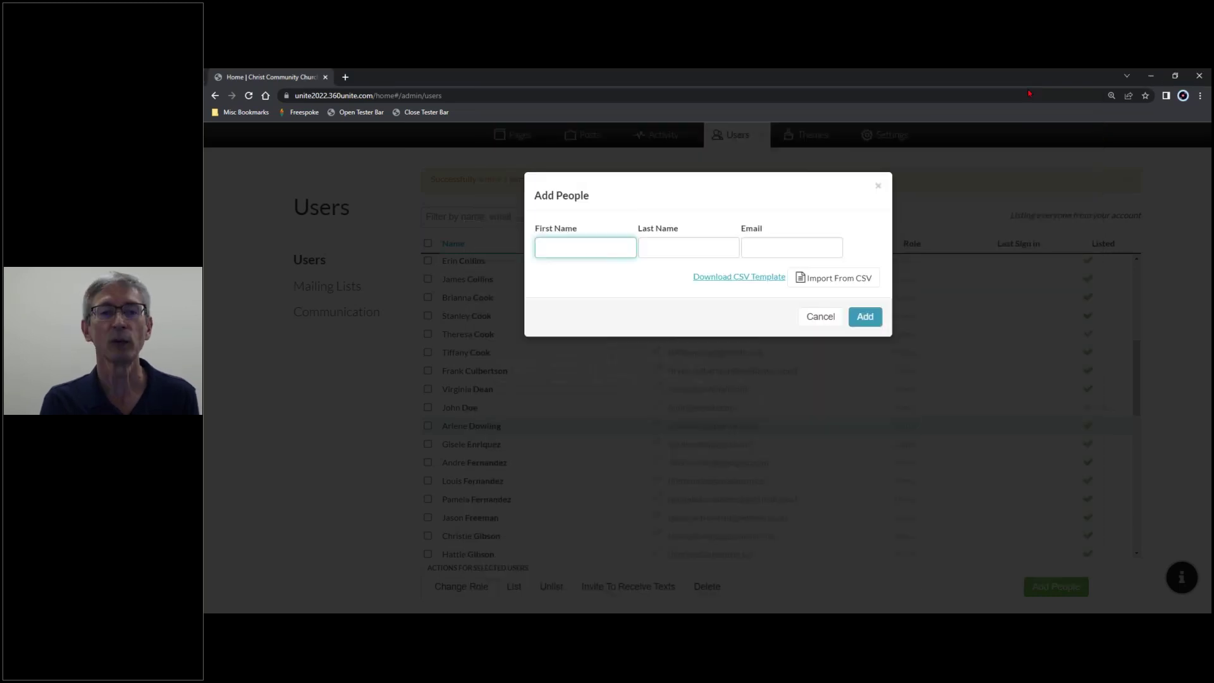
View the file chooser for importing people from a CSV, and cancel both it and the Add People form
left_click(839, 282)
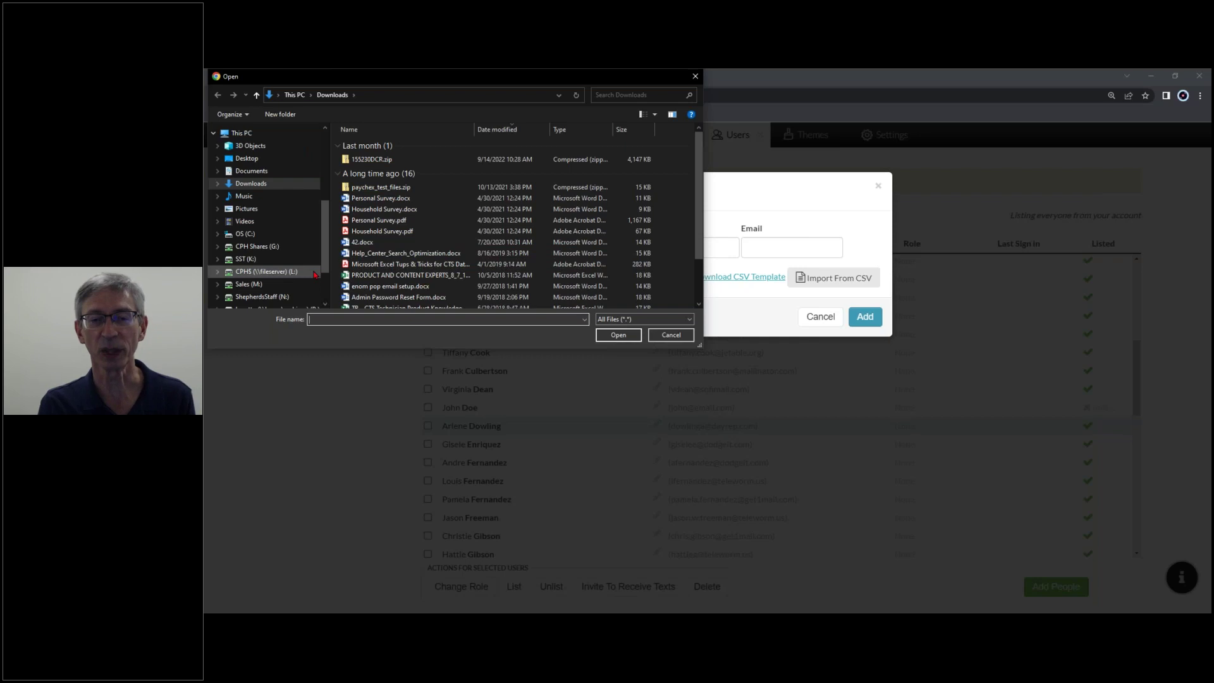
left_click(675, 338)
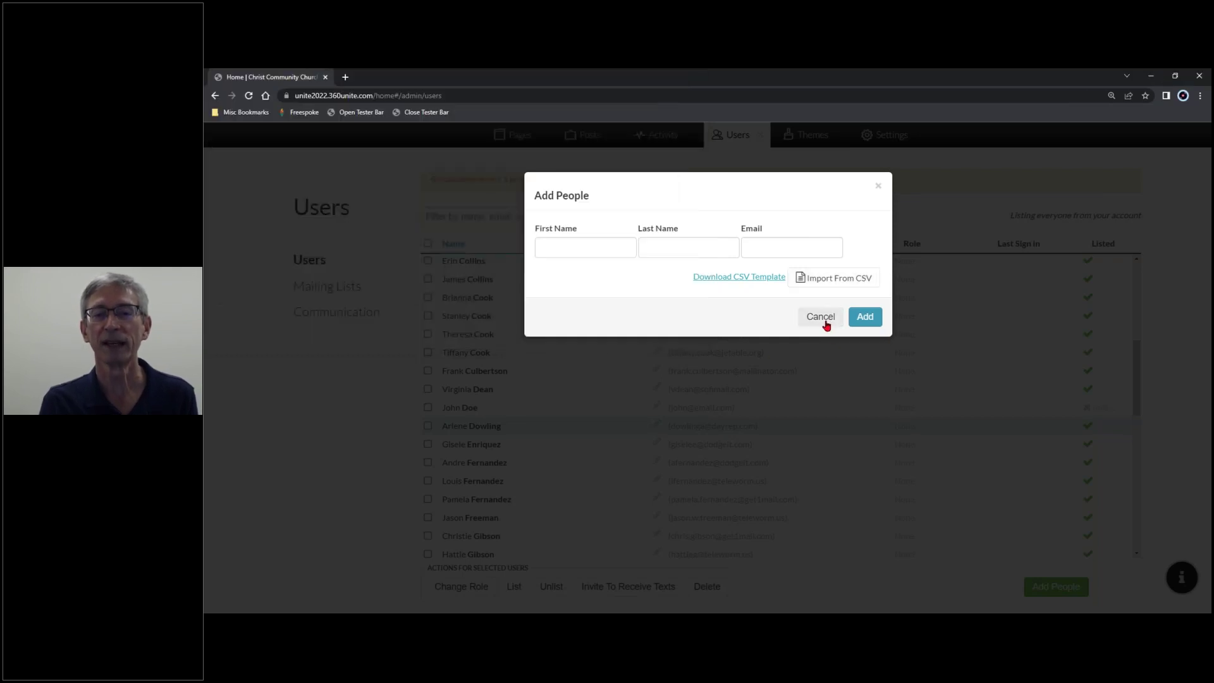
left_click(826, 321)
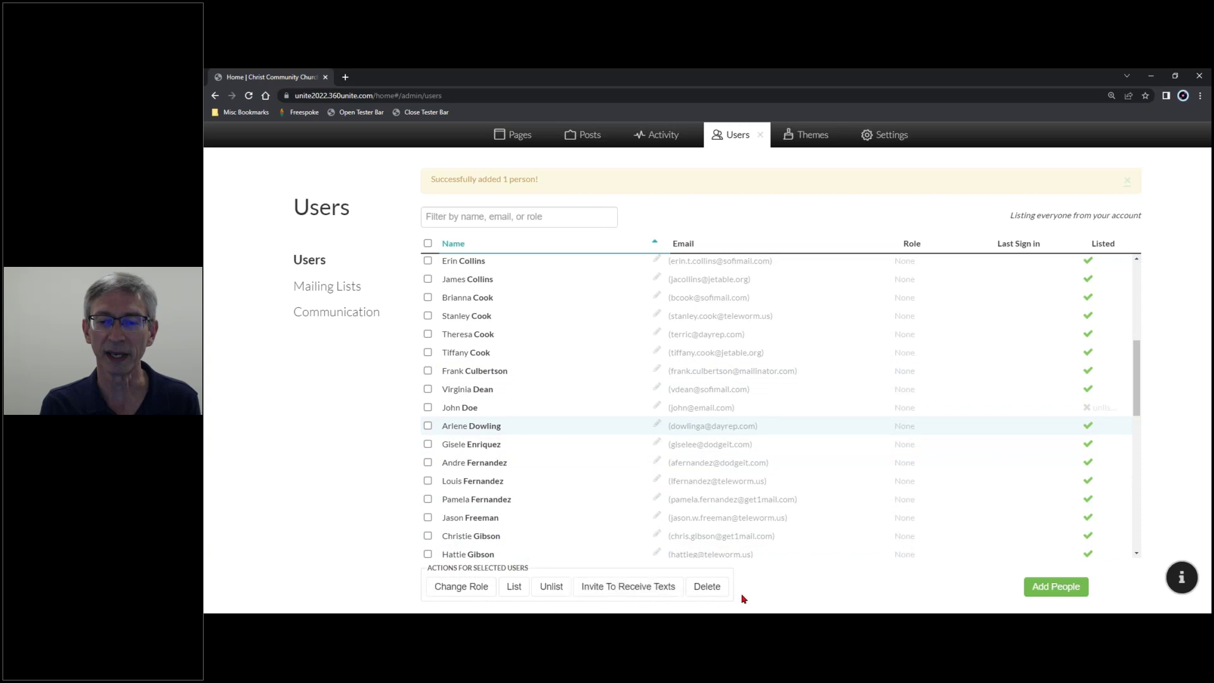
Select the first user in the list, view the Change Role dialog with the User role, and close it without updating
scroll(675, 473, "up", 6)
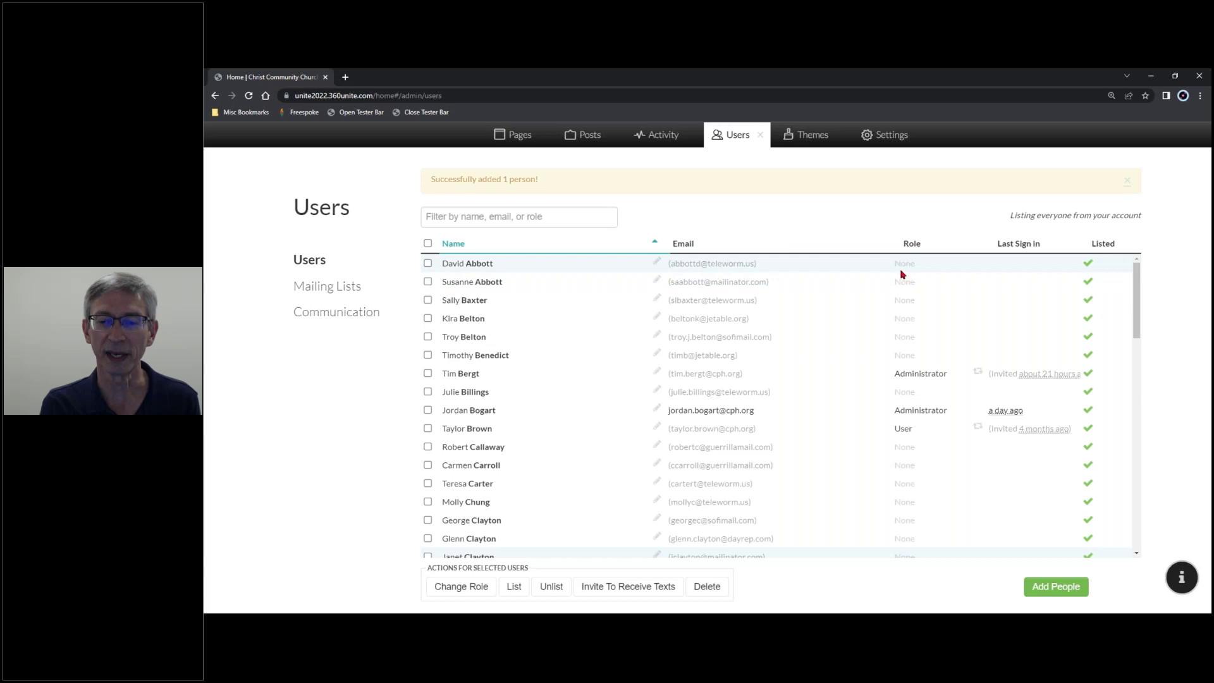
left_click(428, 264)
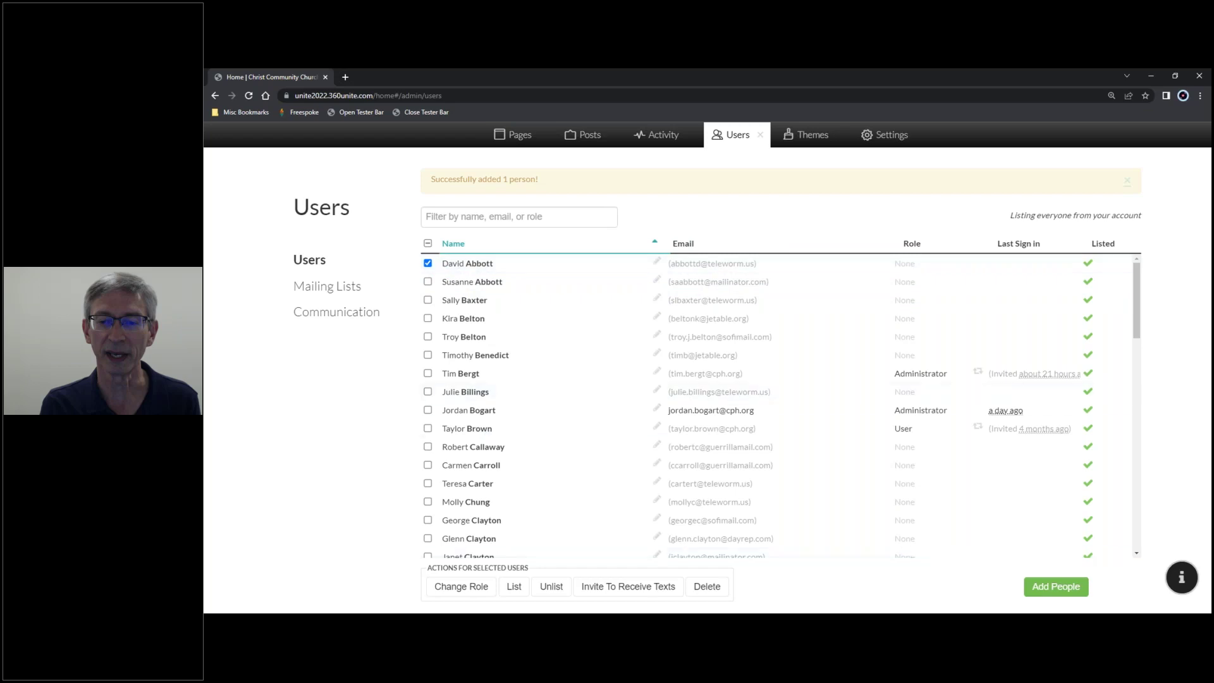
left_click(484, 588)
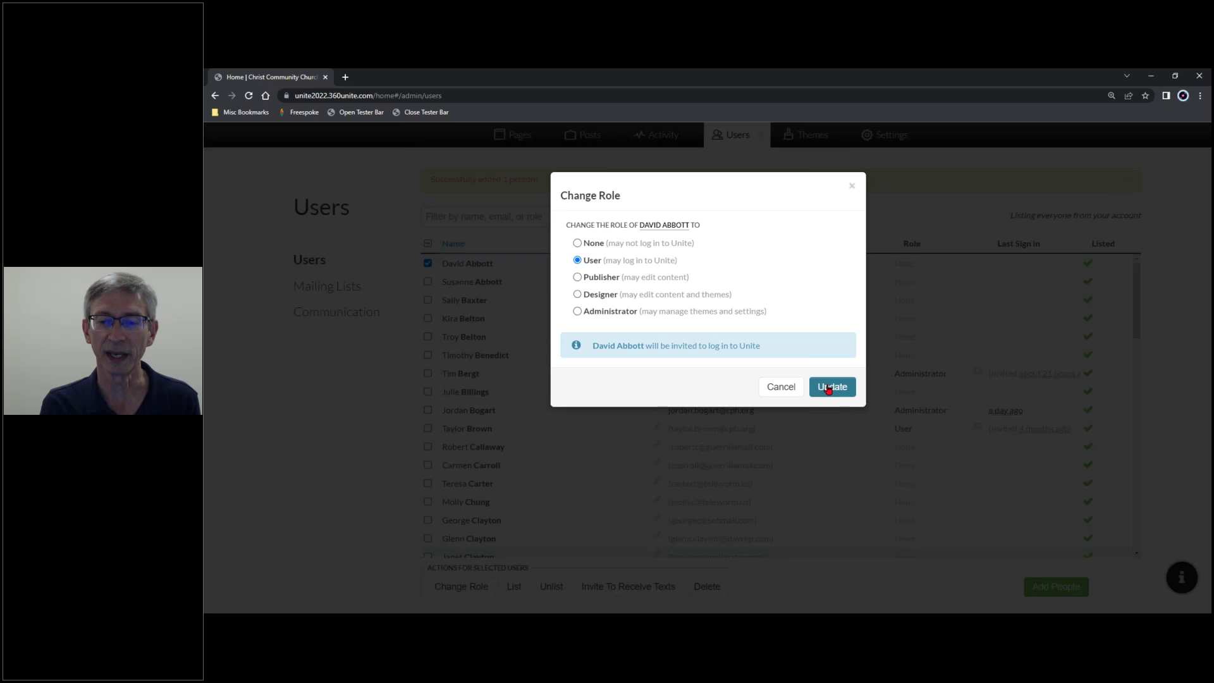
left_click(852, 188)
Extend the selection to the first five users in the list and clear all five selections
left_click(428, 300)
left_click(427, 281)
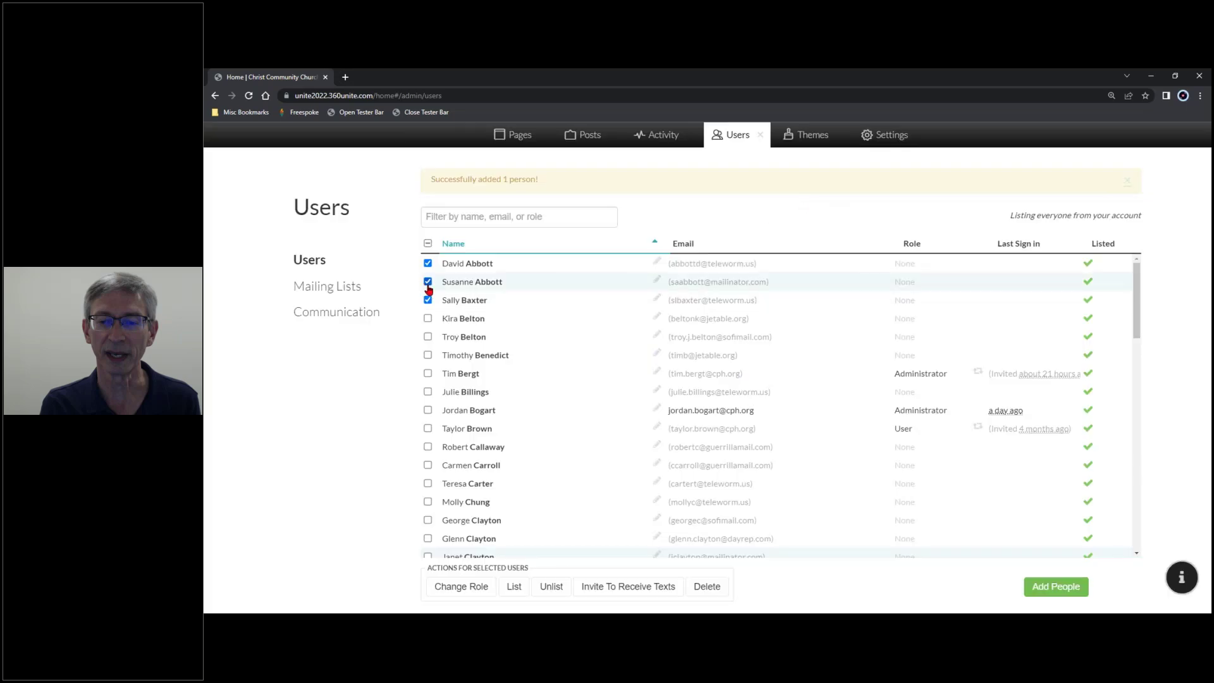
left_click(427, 318)
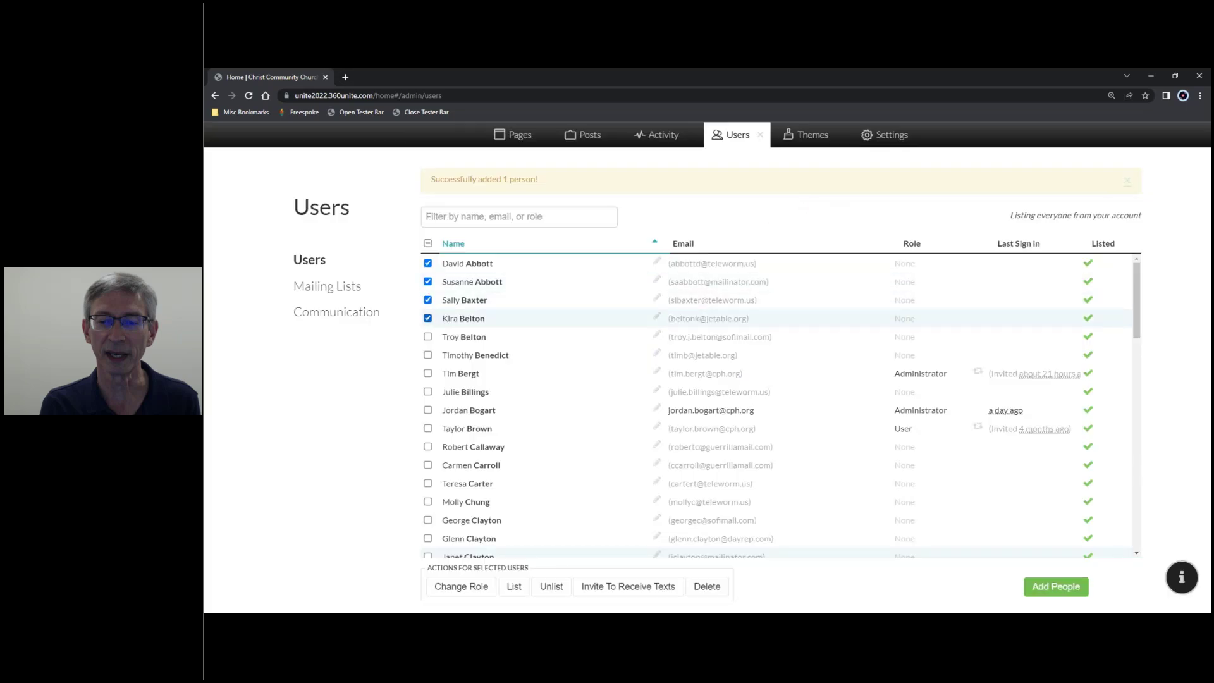
left_click(427, 337)
left_click(428, 263)
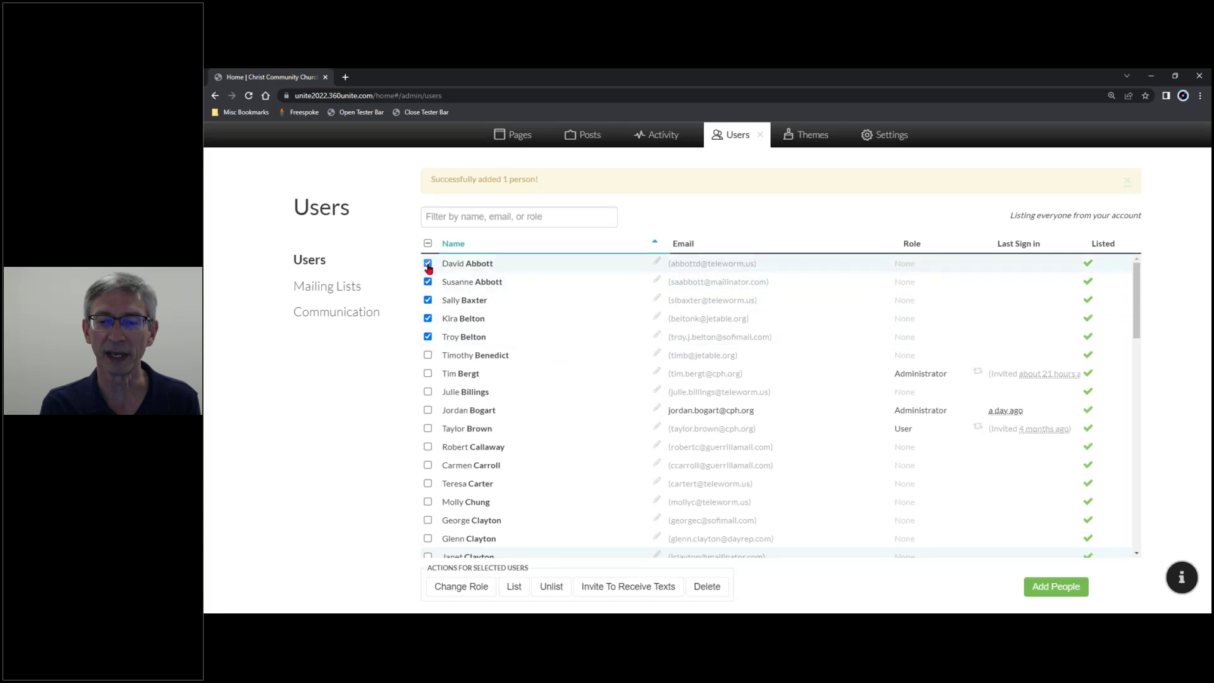
left_click(427, 281)
left_click(428, 300)
left_click(427, 318)
left_click(427, 337)
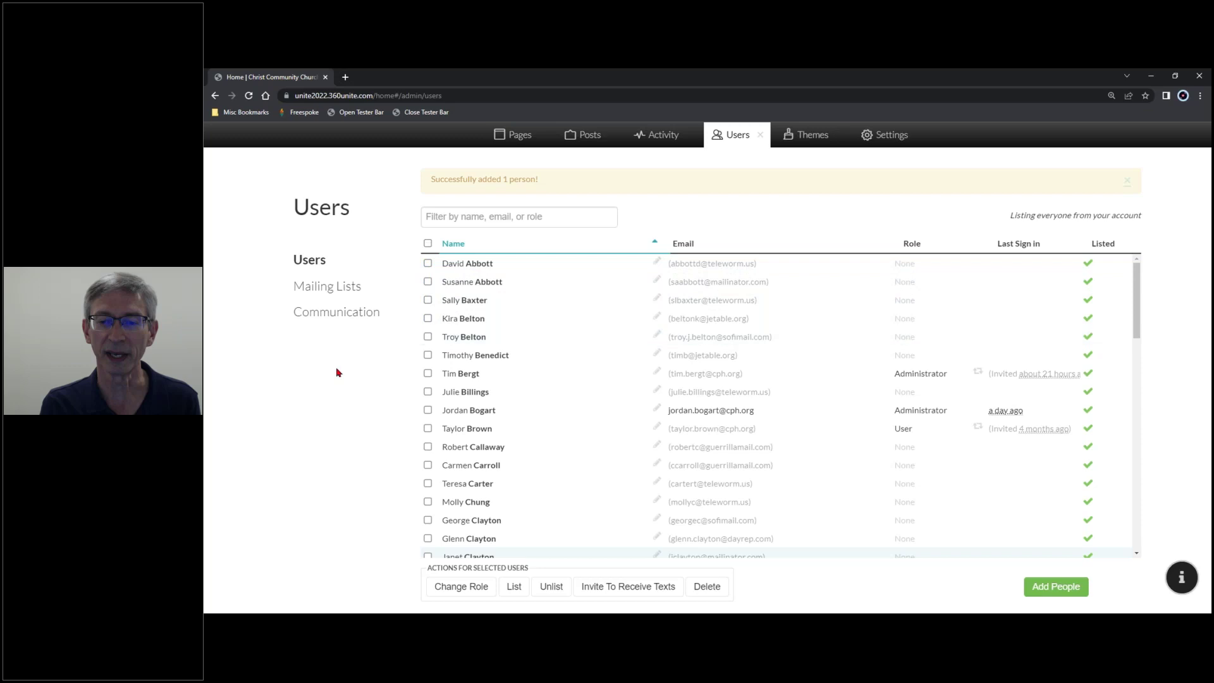
Switch to UniteAcctInvite.png in Photos, examine the account invitation email, and close the image
key("alt+Tab")
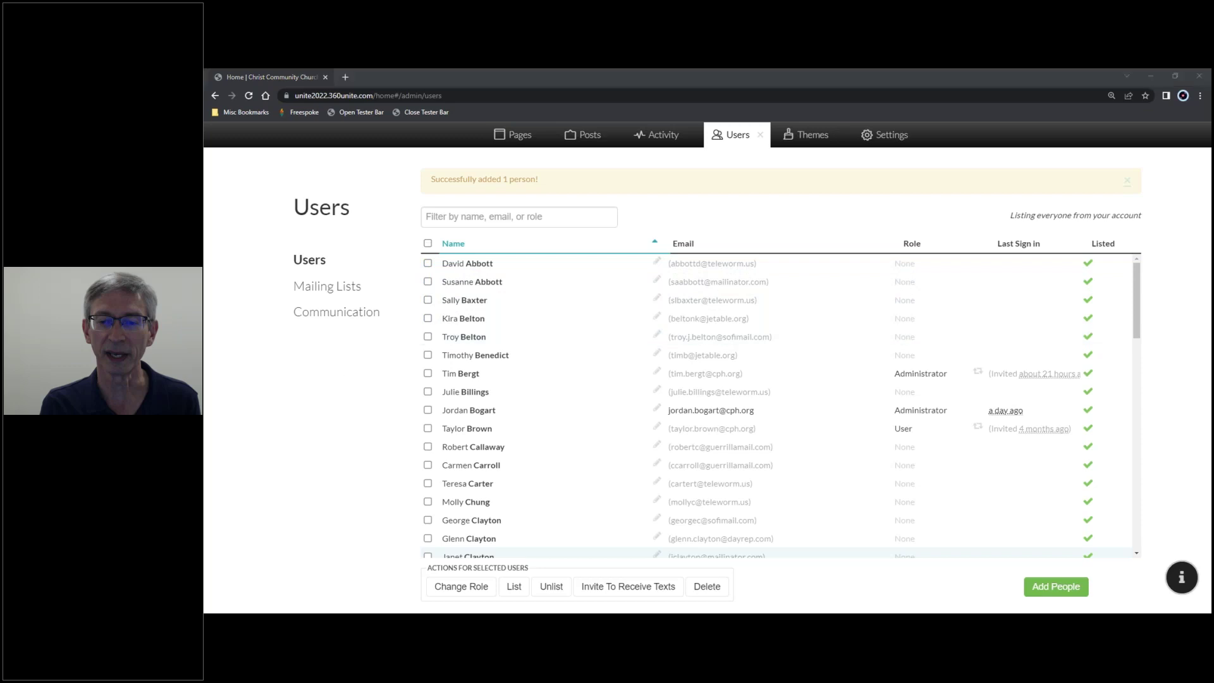
left_click_drag(203, 101, 669, 84)
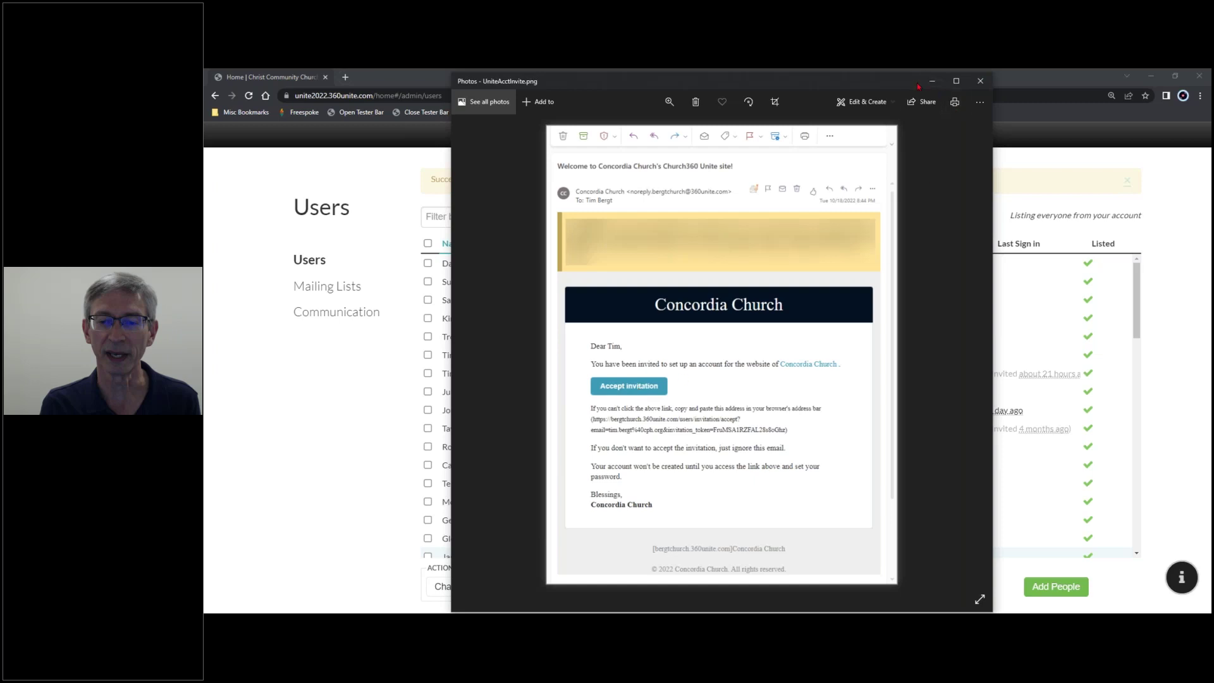
left_click(984, 88)
left_click(985, 84)
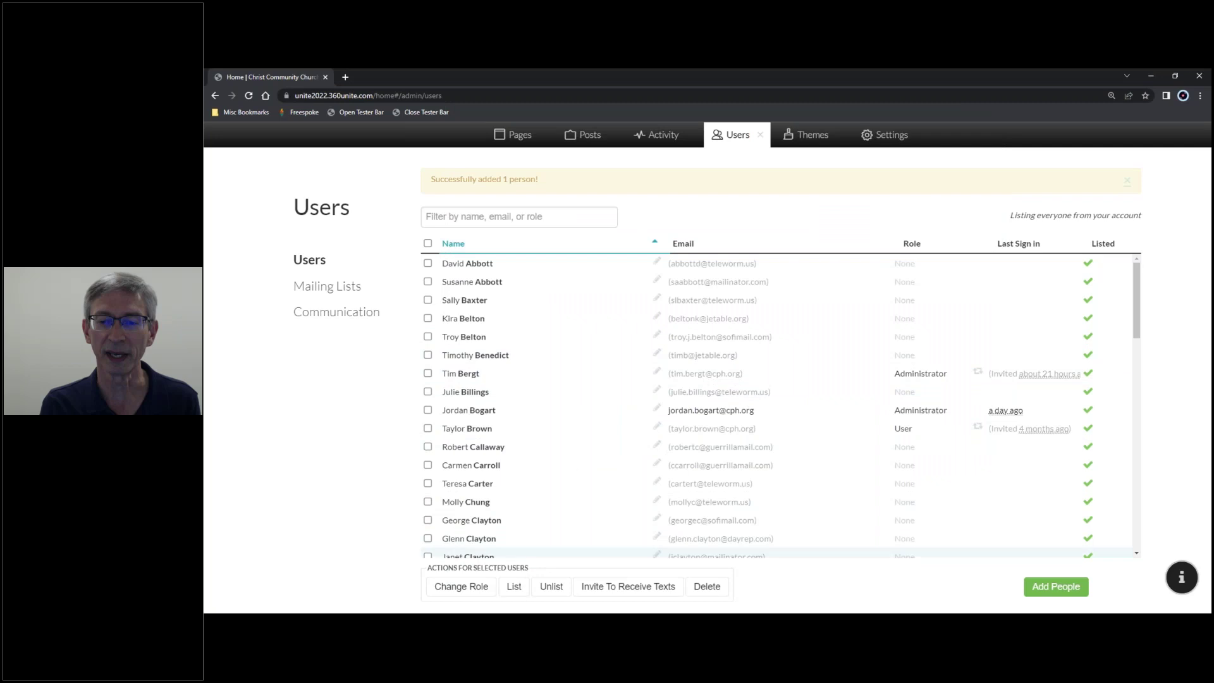
Unlist the first user in the users list and set that user back to listed
left_click(428, 265)
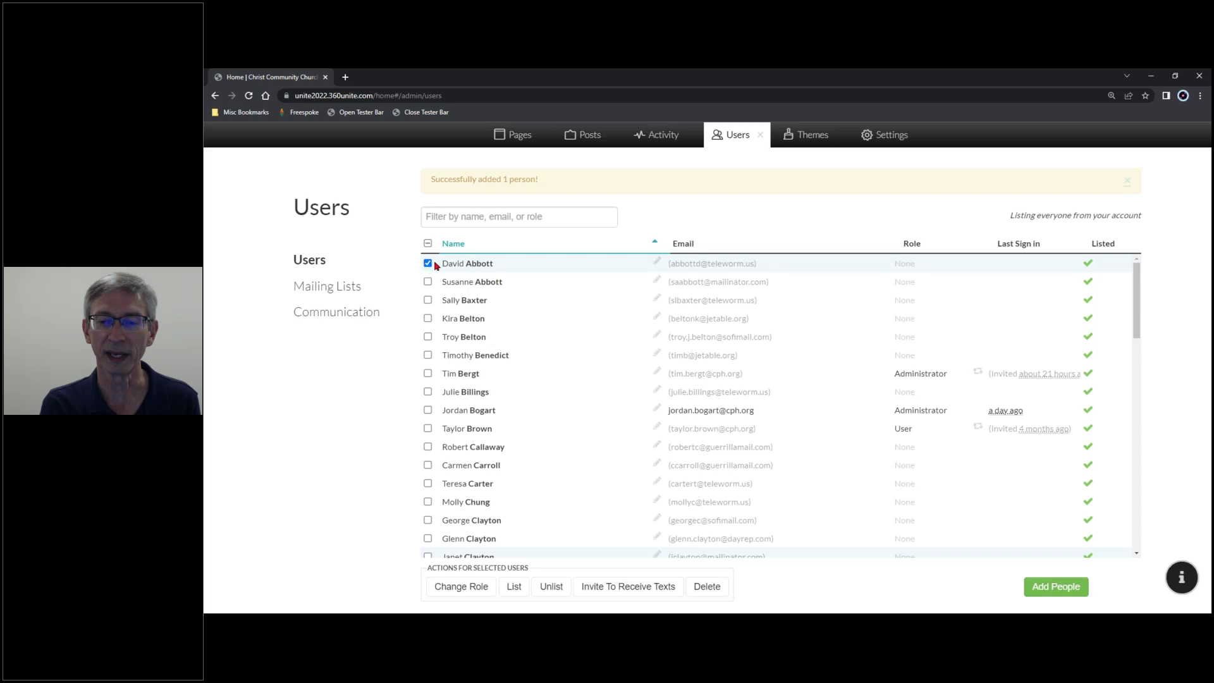
left_click(549, 588)
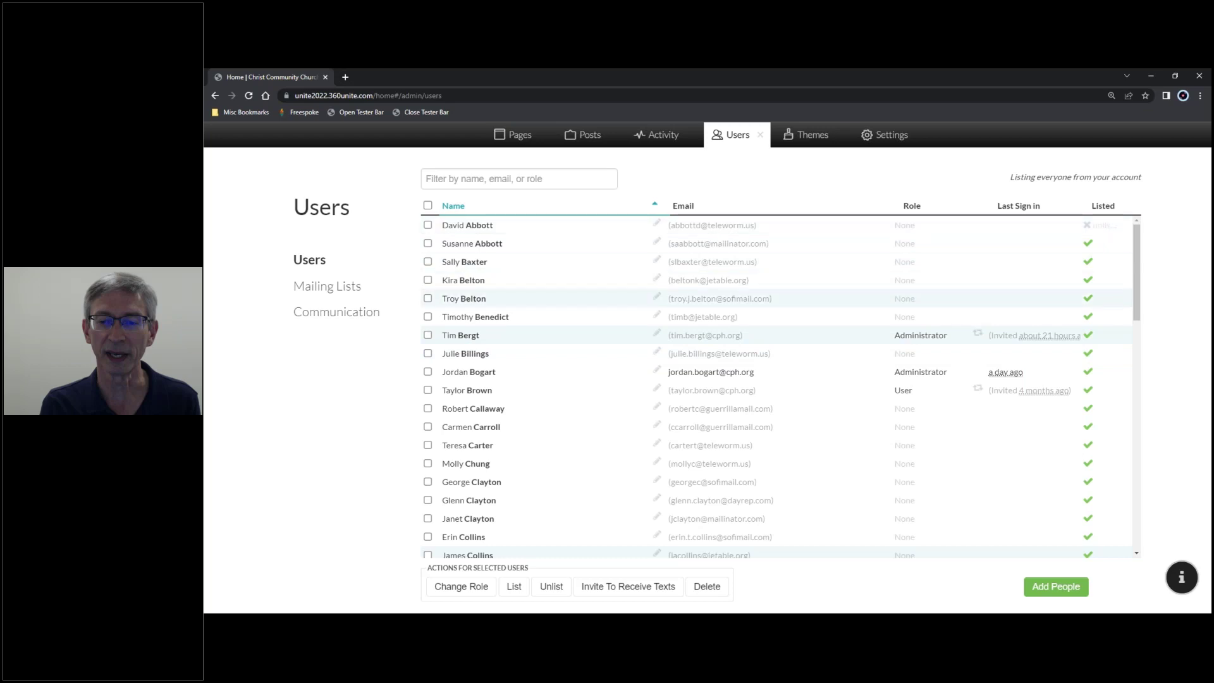
left_click(428, 225)
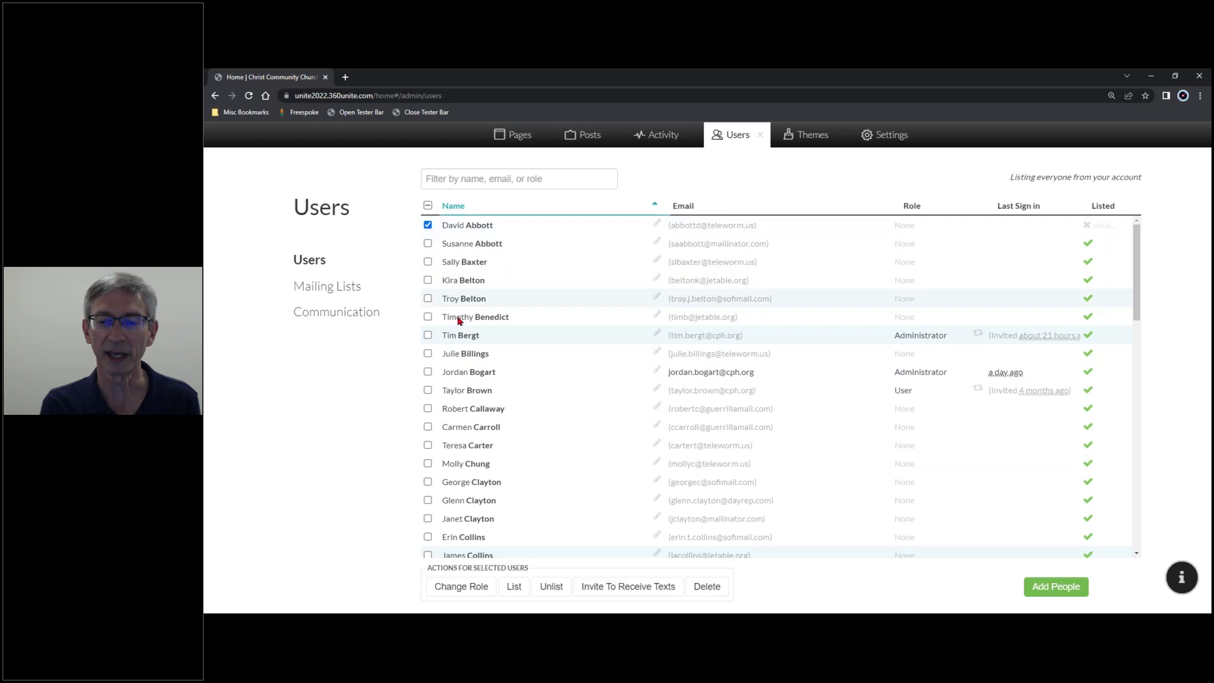
left_click(513, 588)
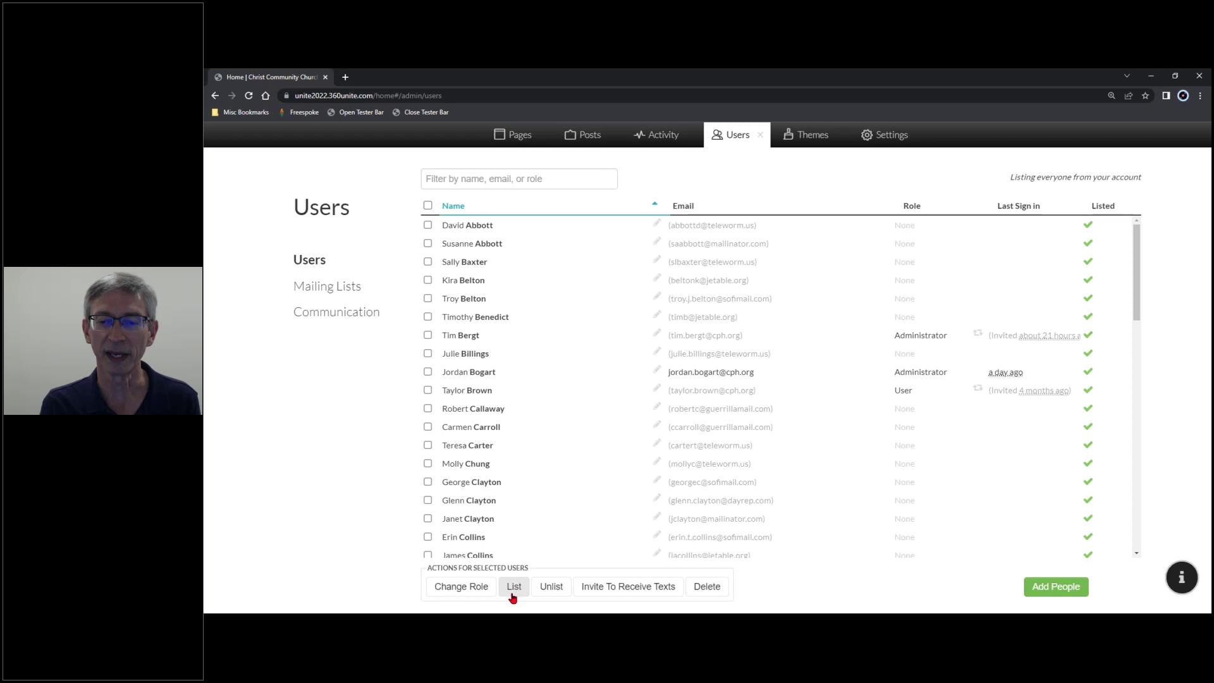
Select the third and fourth users in the list and clear both selections without applying an action
left_click(428, 263)
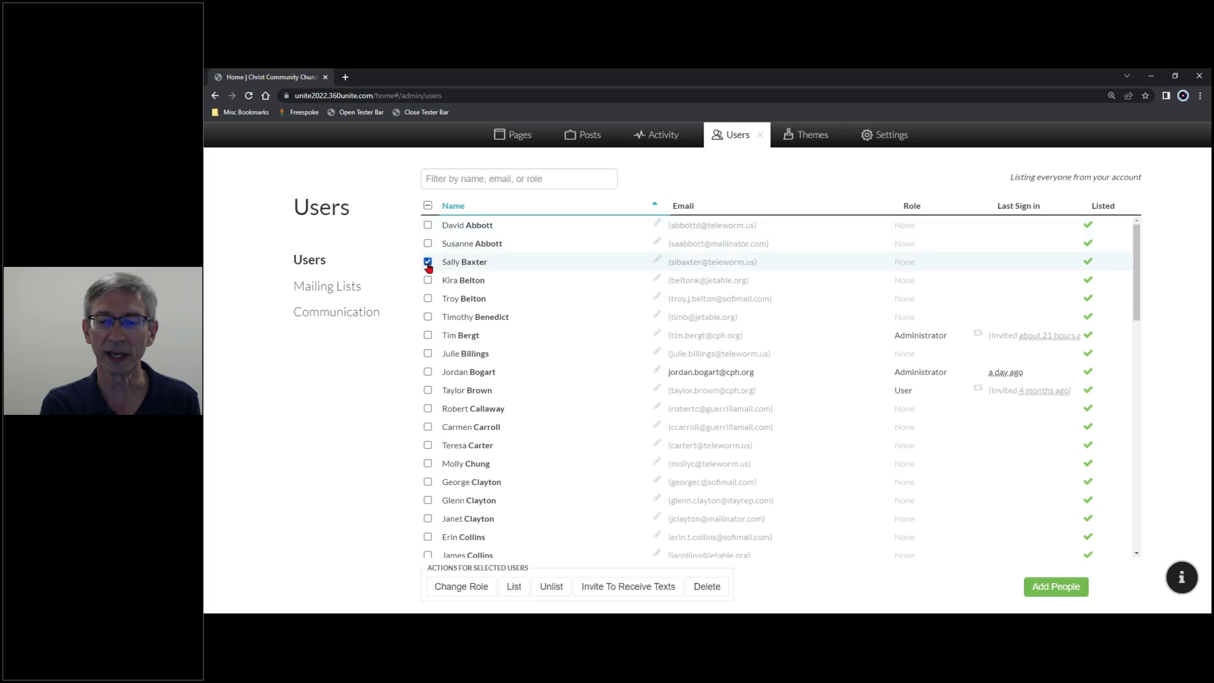
left_click(428, 280)
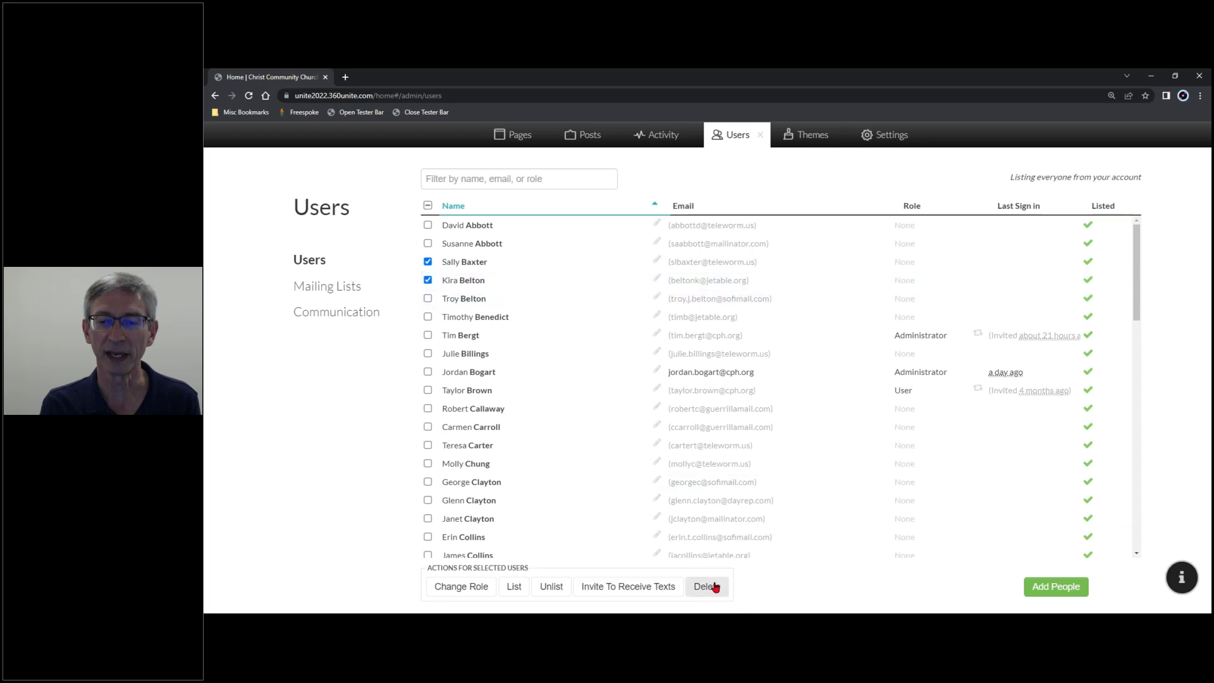
left_click(428, 280)
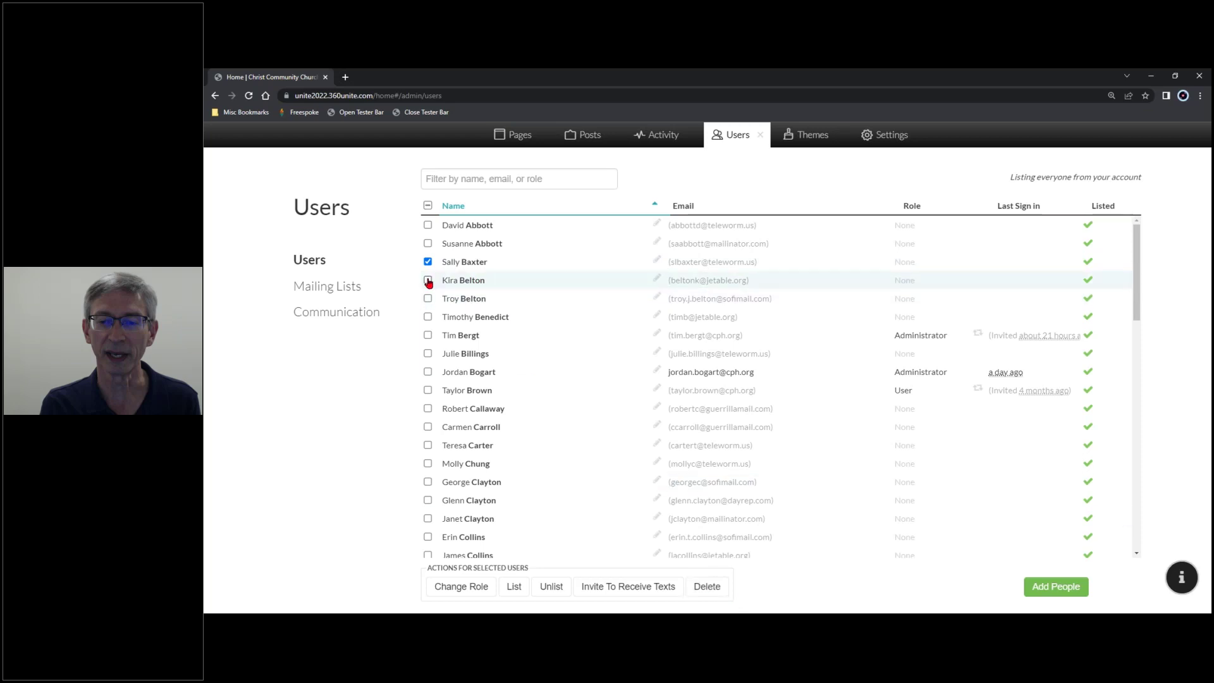
left_click(429, 263)
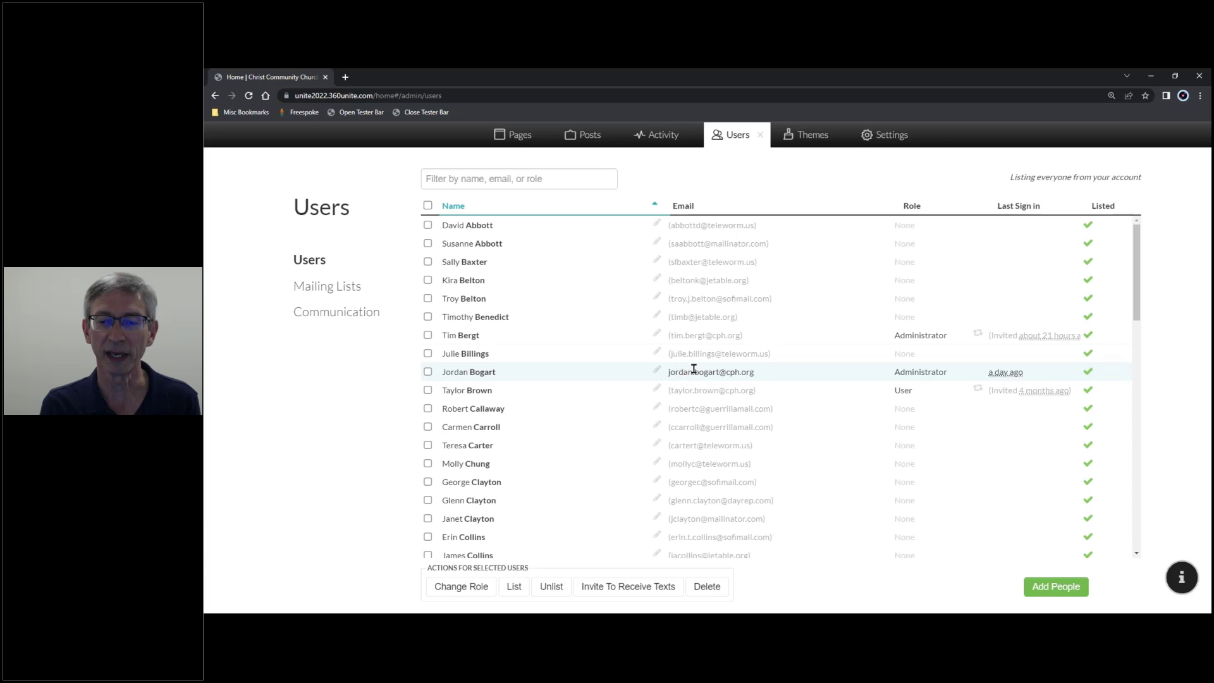
Close the user administration, view the signed-in account's User Settings, and highlight the Email Address entry
left_click(761, 138)
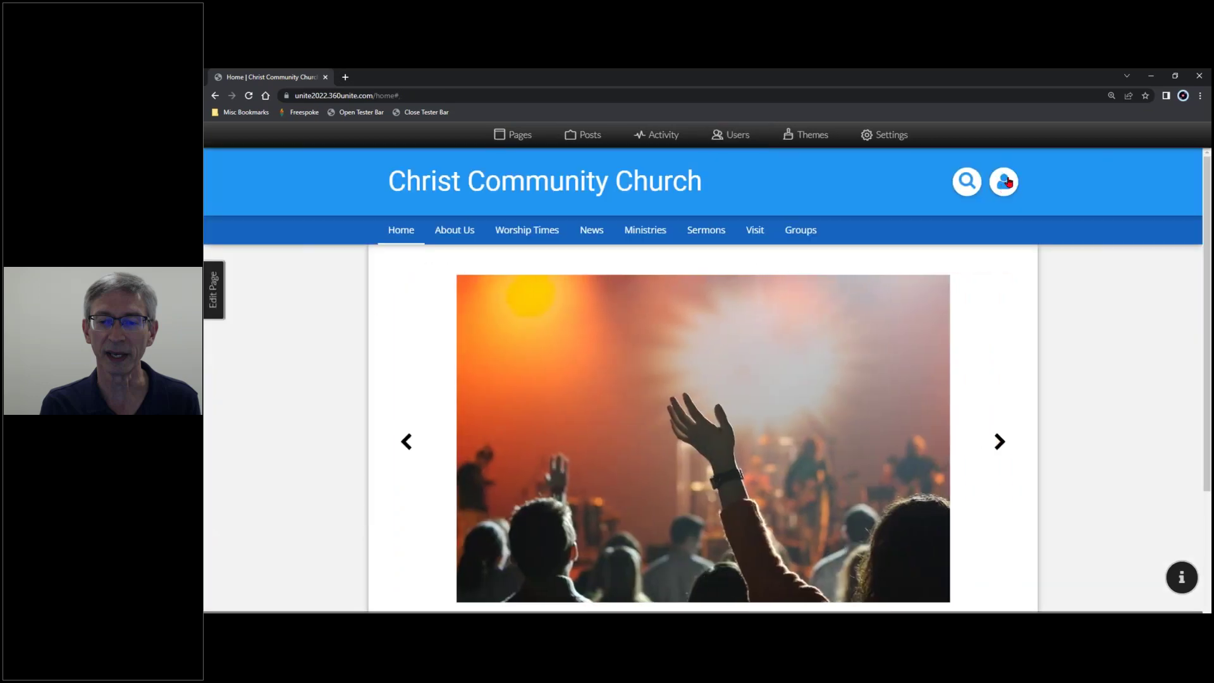
left_click(1005, 184)
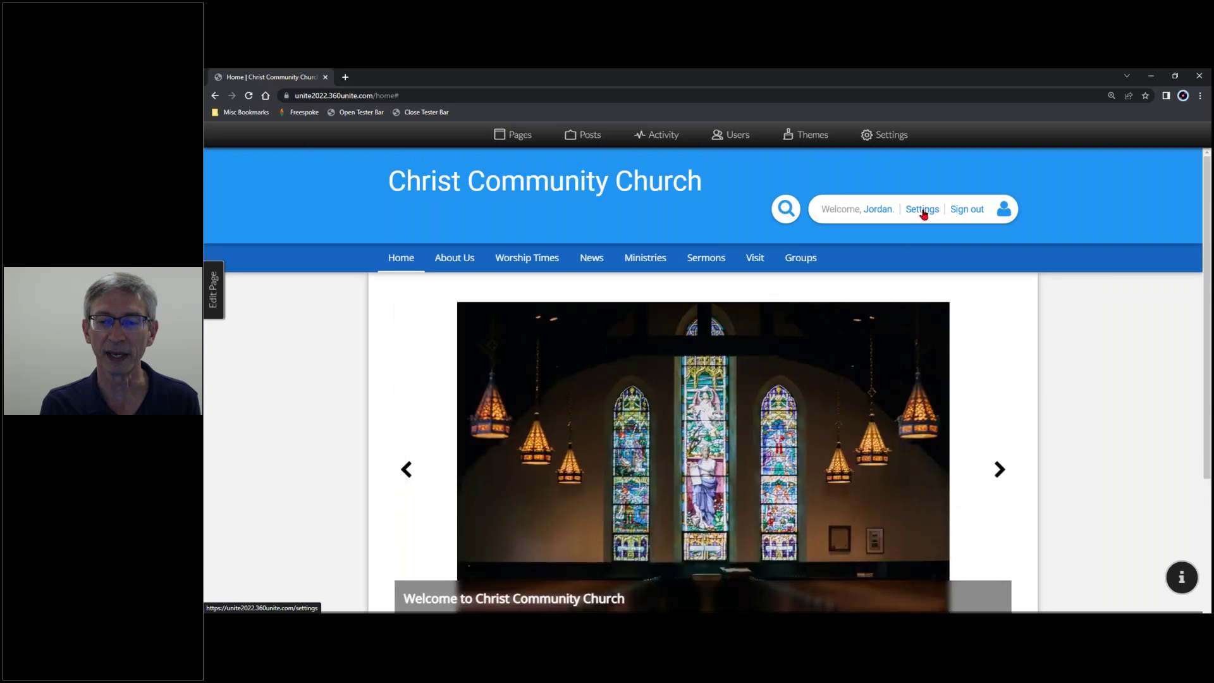
left_click(923, 210)
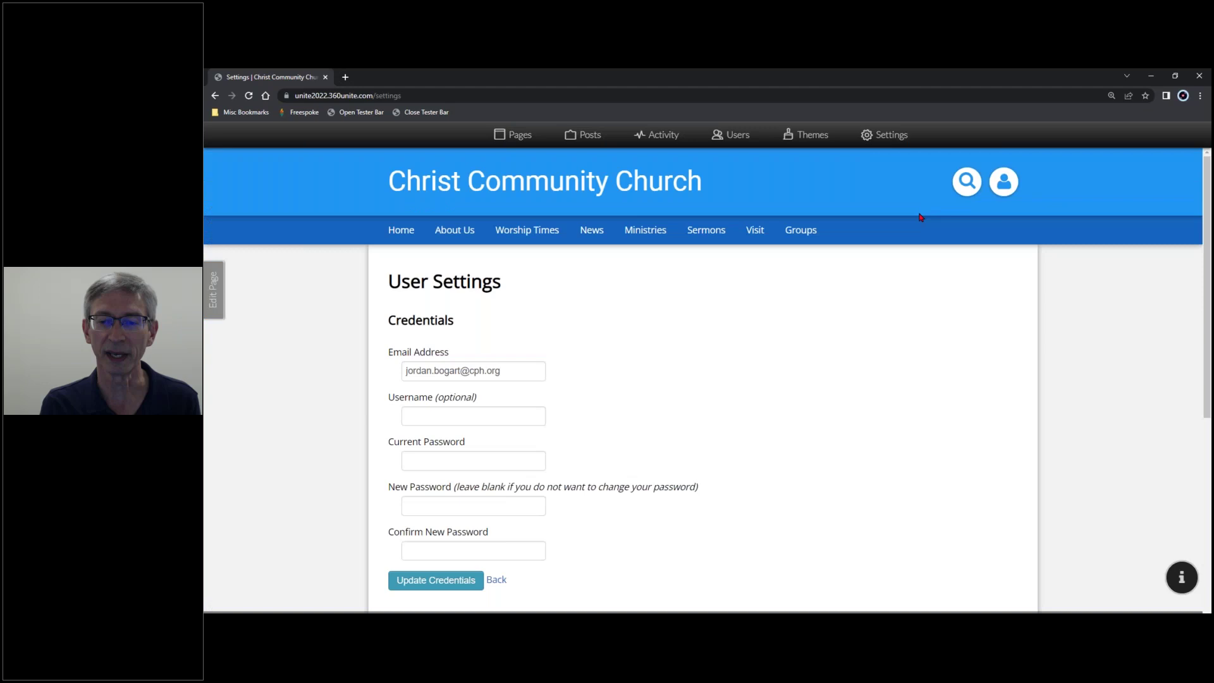
left_click_drag(512, 372, 402, 390)
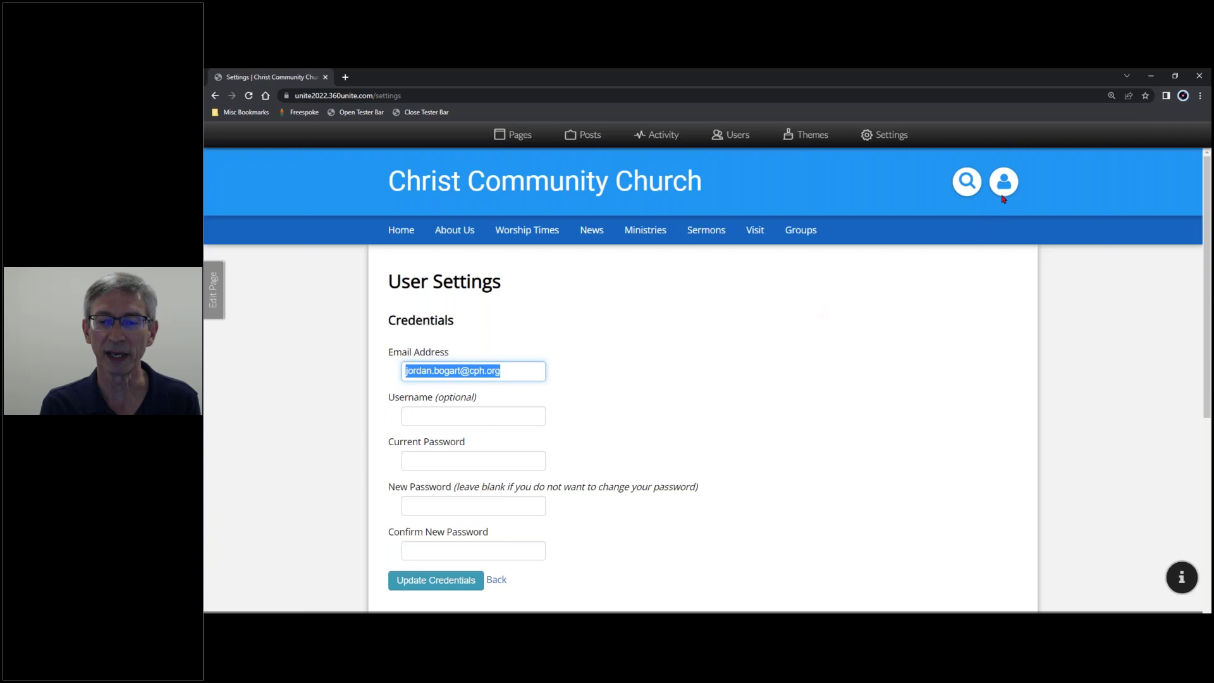
Return to the users list, open the second user's name for editing, and cancel the edit
left_click(735, 144)
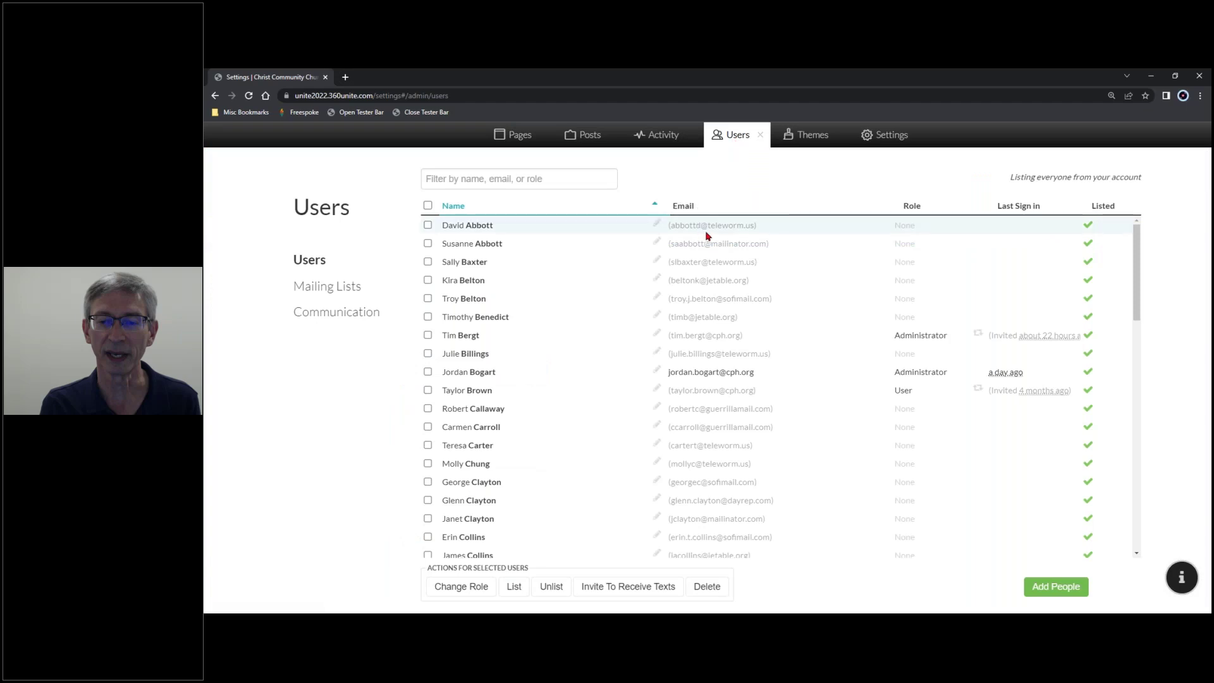
left_click(657, 242)
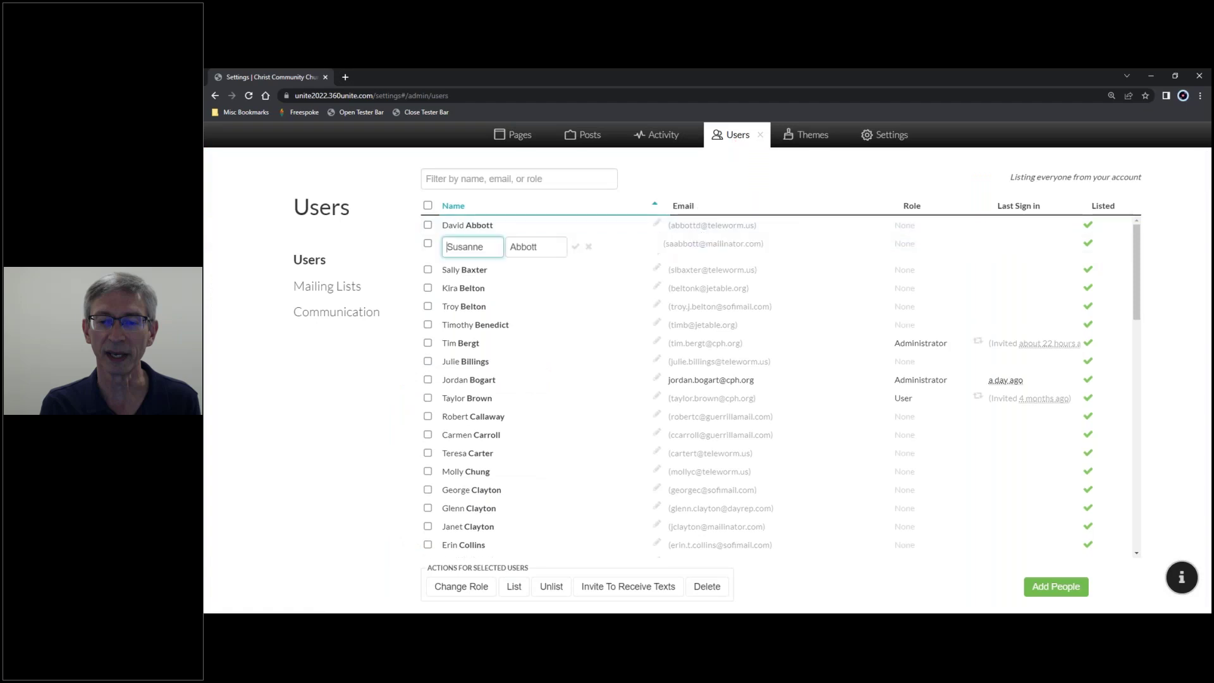
left_click(588, 246)
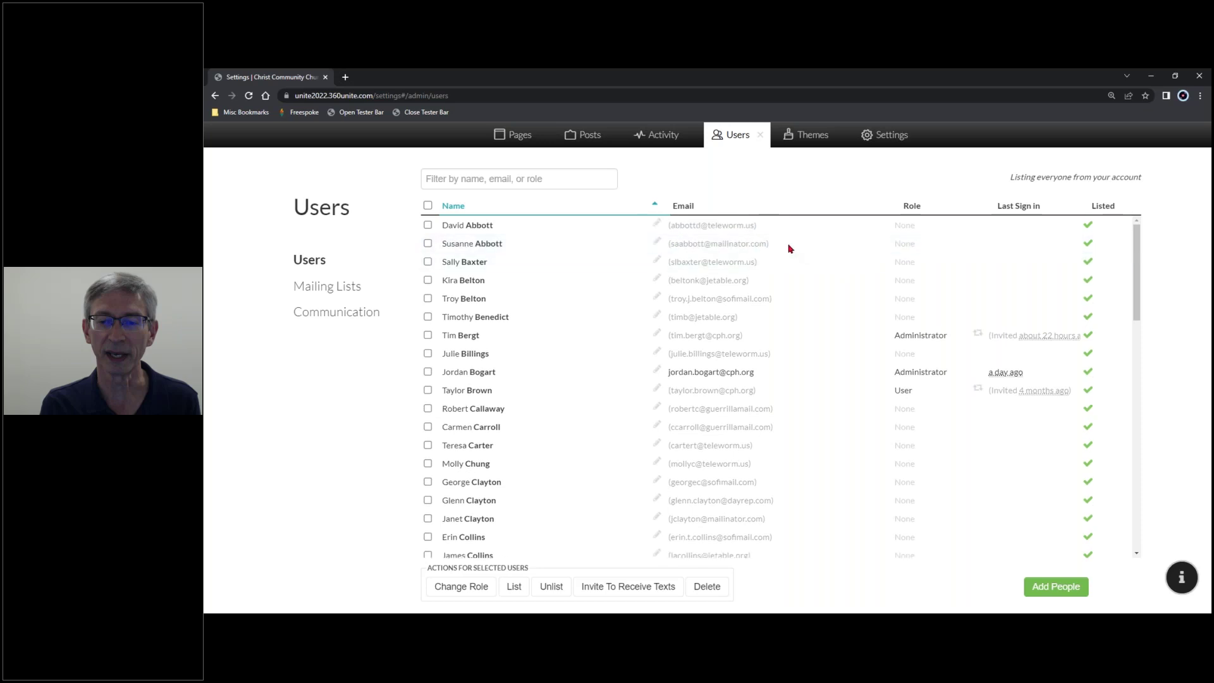
Examine the email entries in the users list, including that of the manually added person
mouse_move(738, 245)
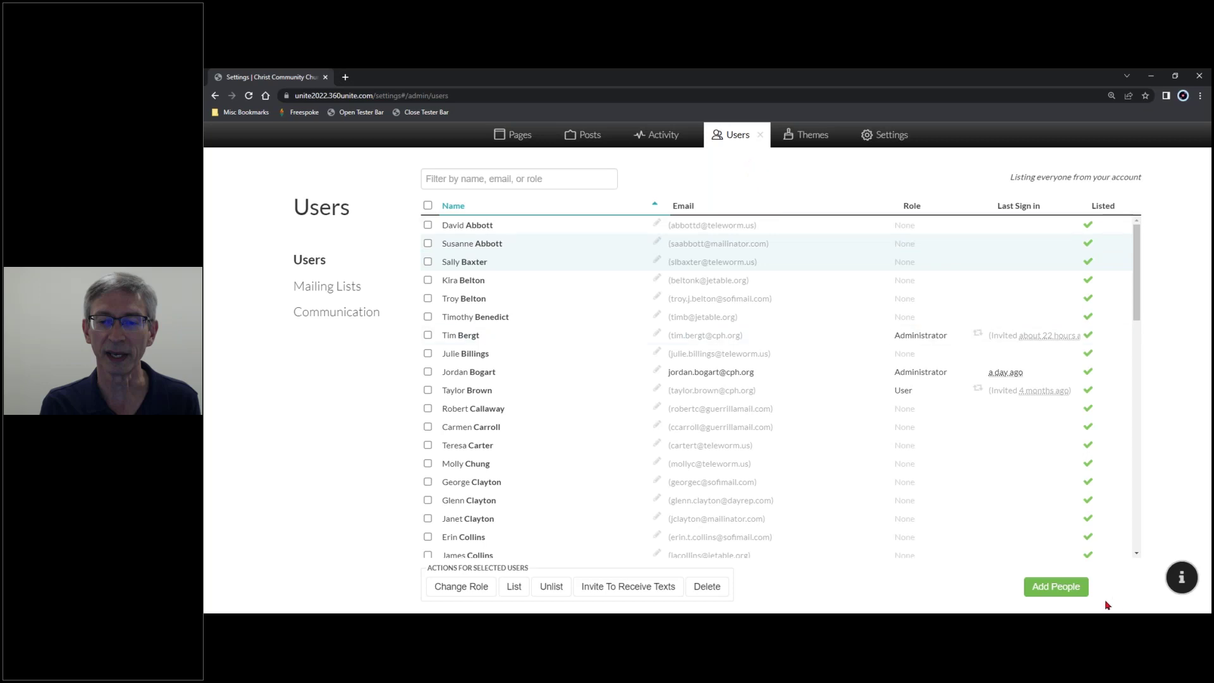
scroll(1008, 462, "down", 5)
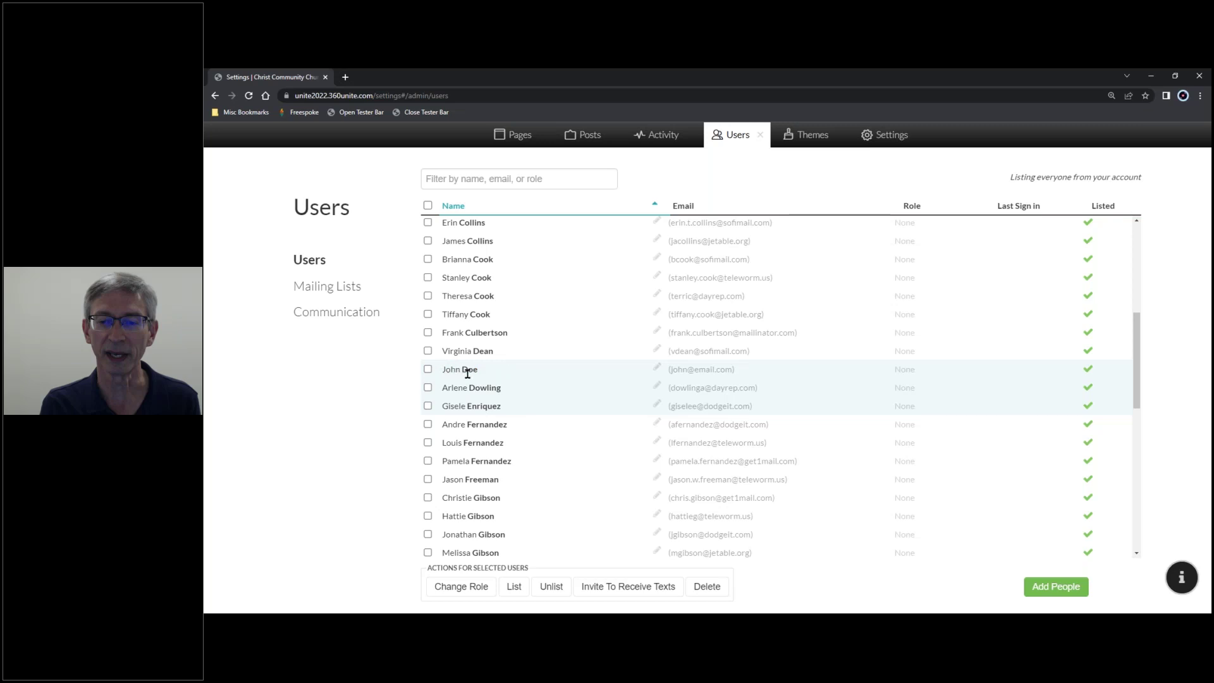
mouse_move(671, 375)
scroll(684, 371, "up", 2)
scroll(684, 371, "up", 5)
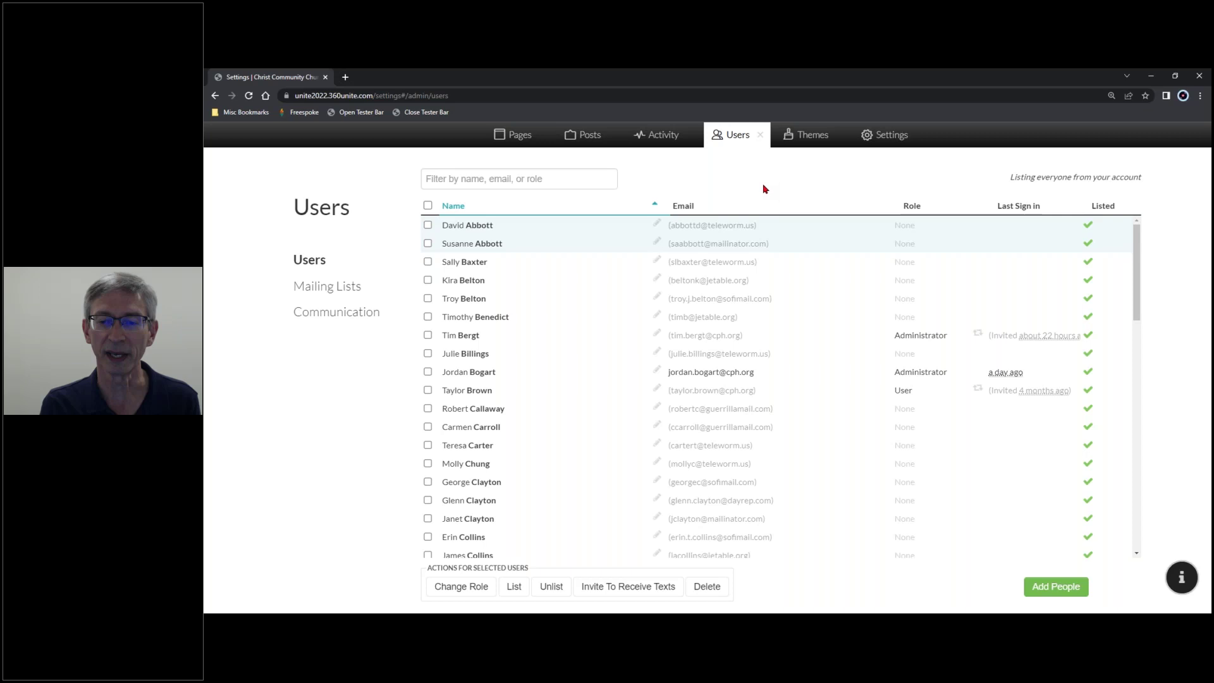
Close the user administration, go to the Members page under Visit, and filter the directory by a member's last name
left_click(763, 140)
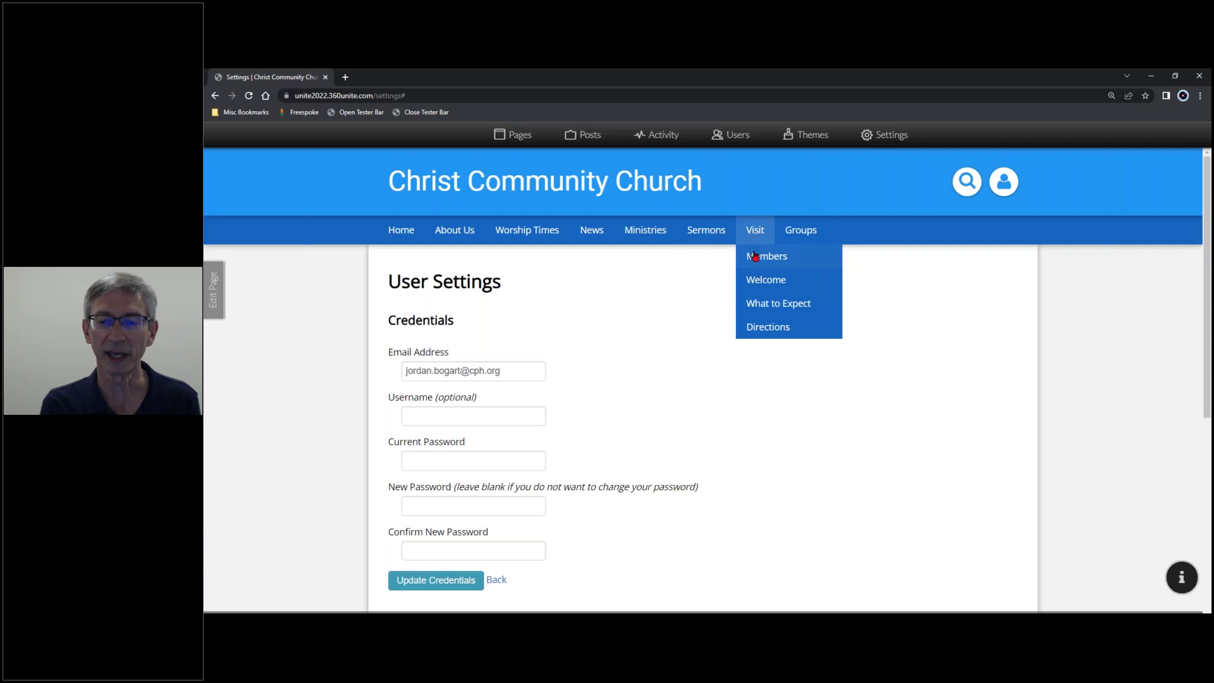
left_click(754, 255)
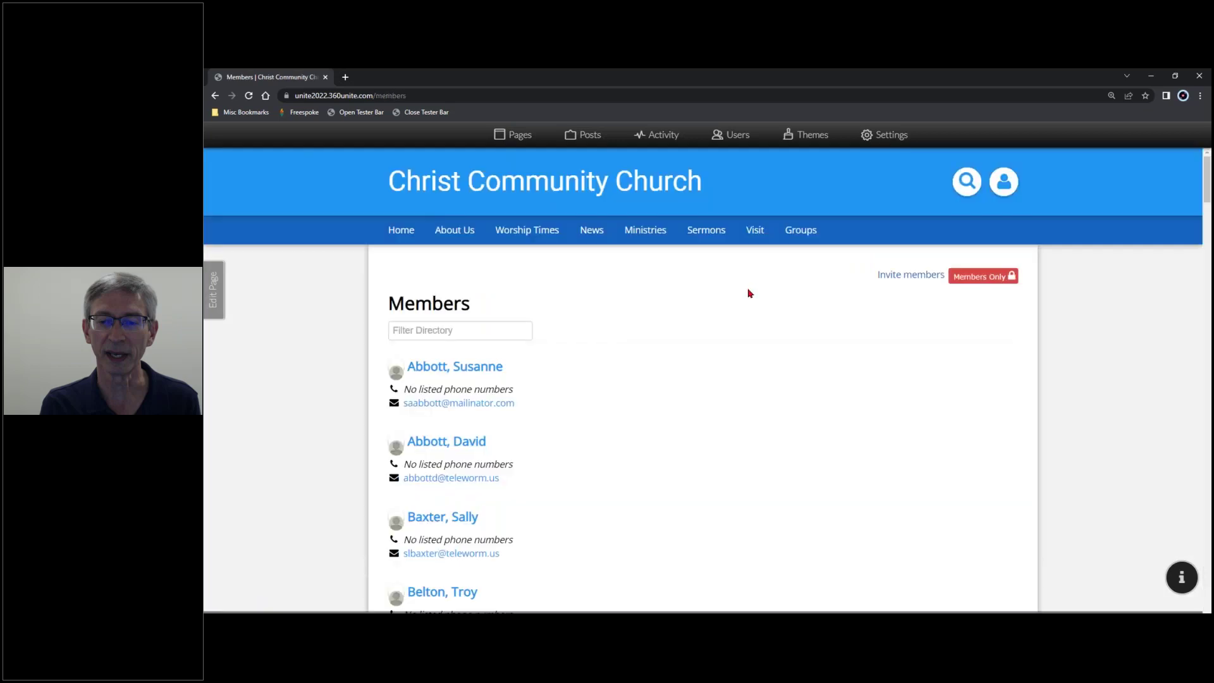
scroll(680, 350, "down", 1)
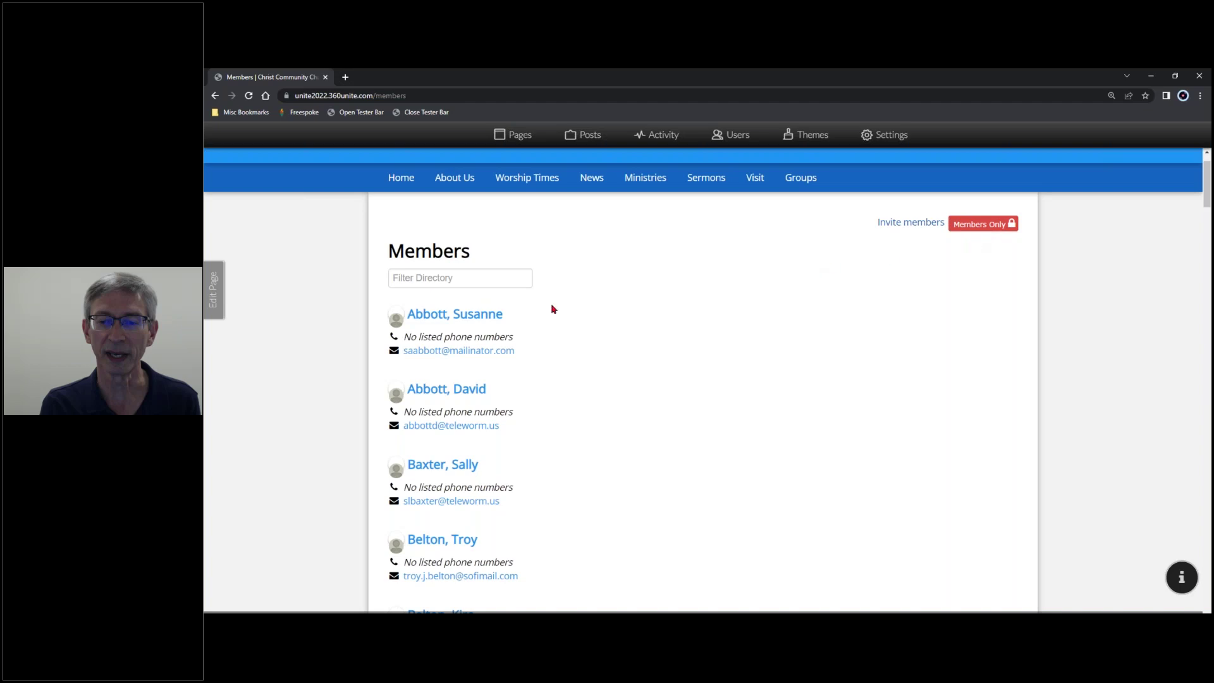
left_click(462, 279)
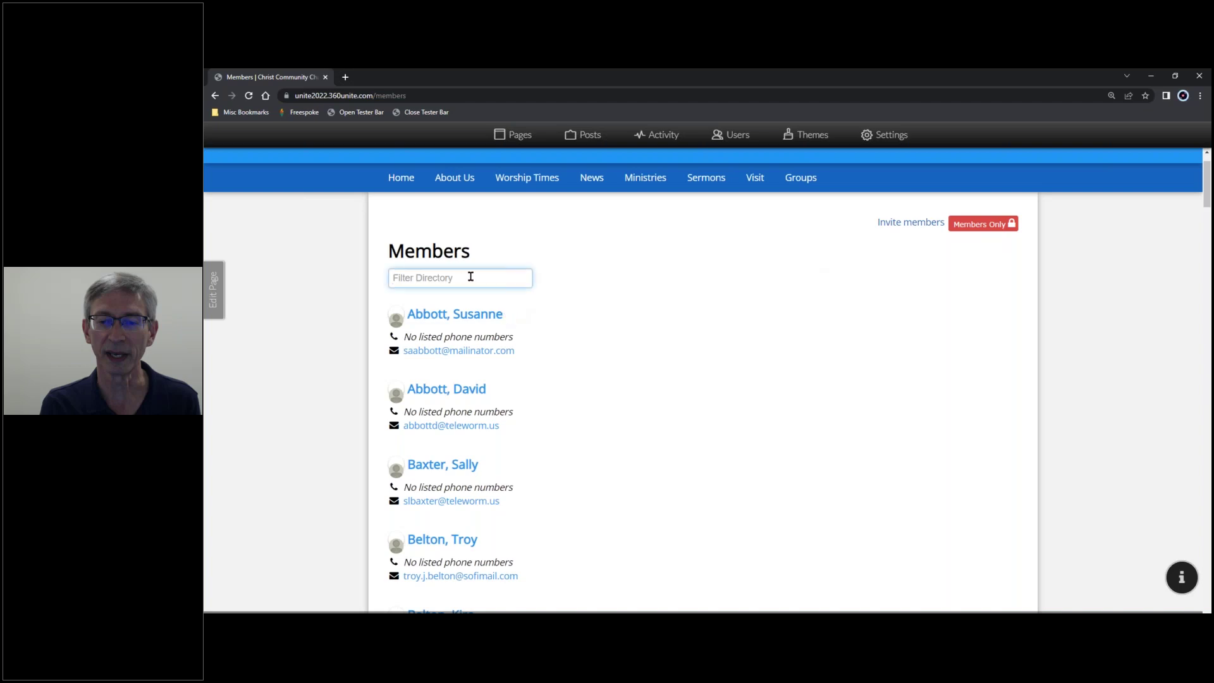
type("bergt")
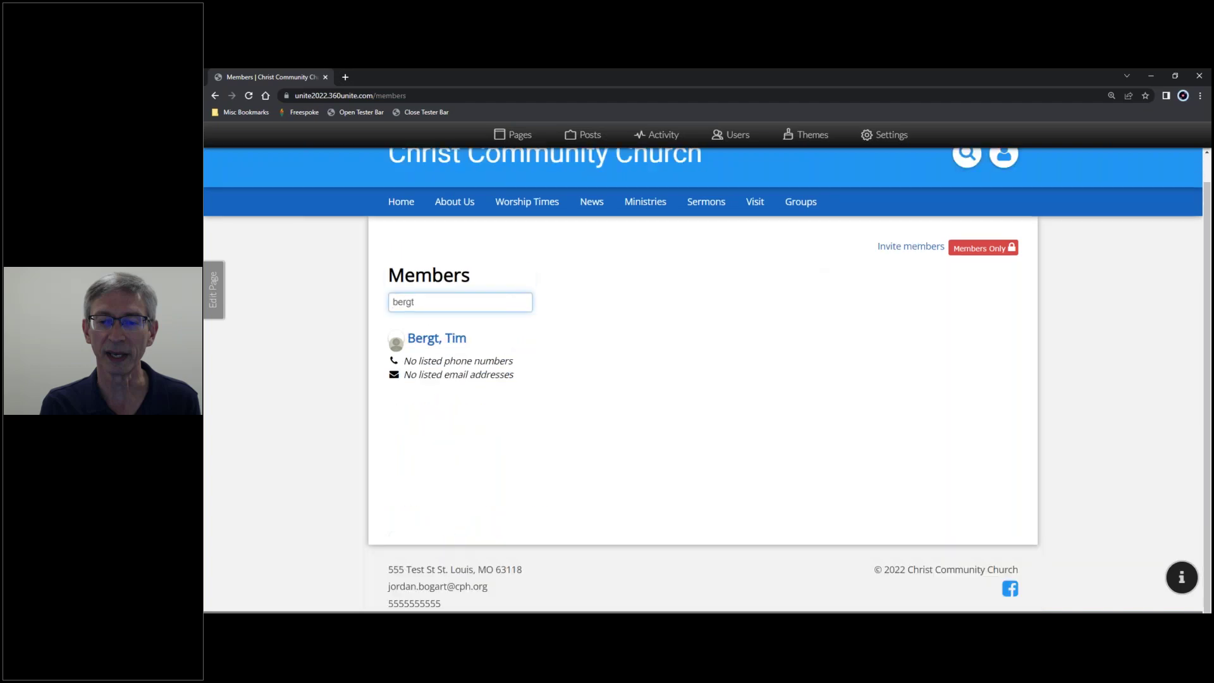
Open the filtered member's profile and view its Edit my Profile form with the name, email address and phone number fields
left_click(428, 342)
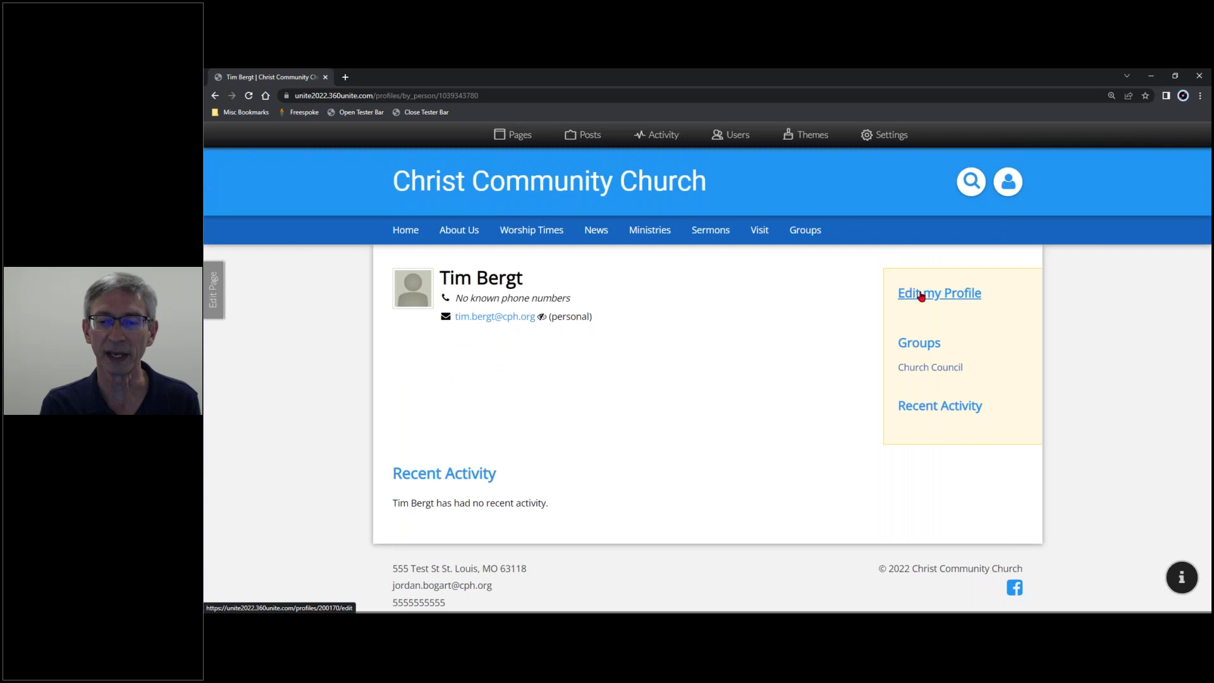
left_click(922, 297)
scroll(657, 360, "down", 3)
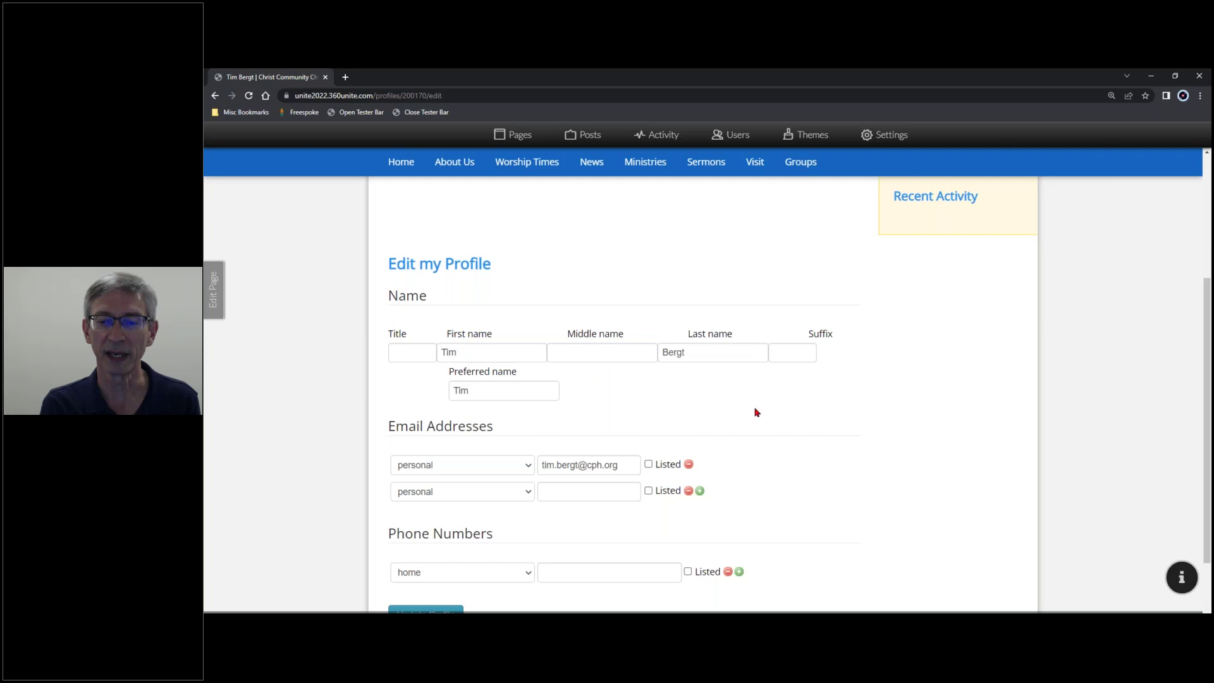
Examine the type choices and Listed option for a second email address, and the phone number types, in the profile form
scroll(696, 372, "down", 2)
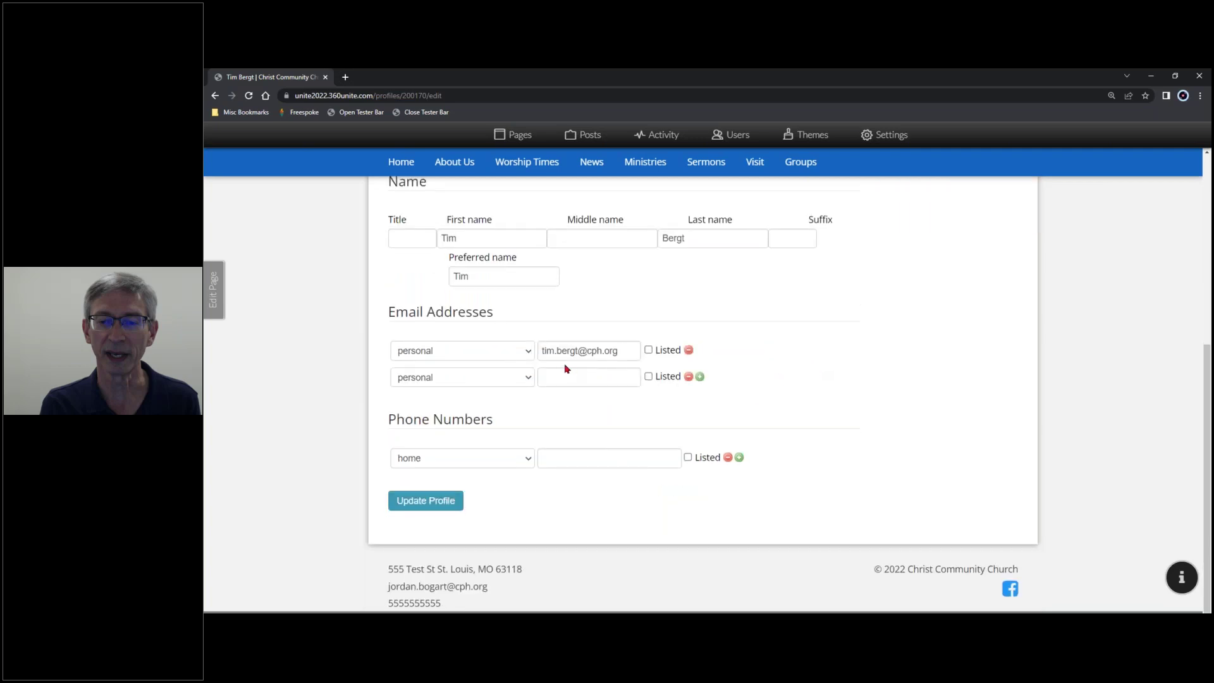
left_click(529, 380)
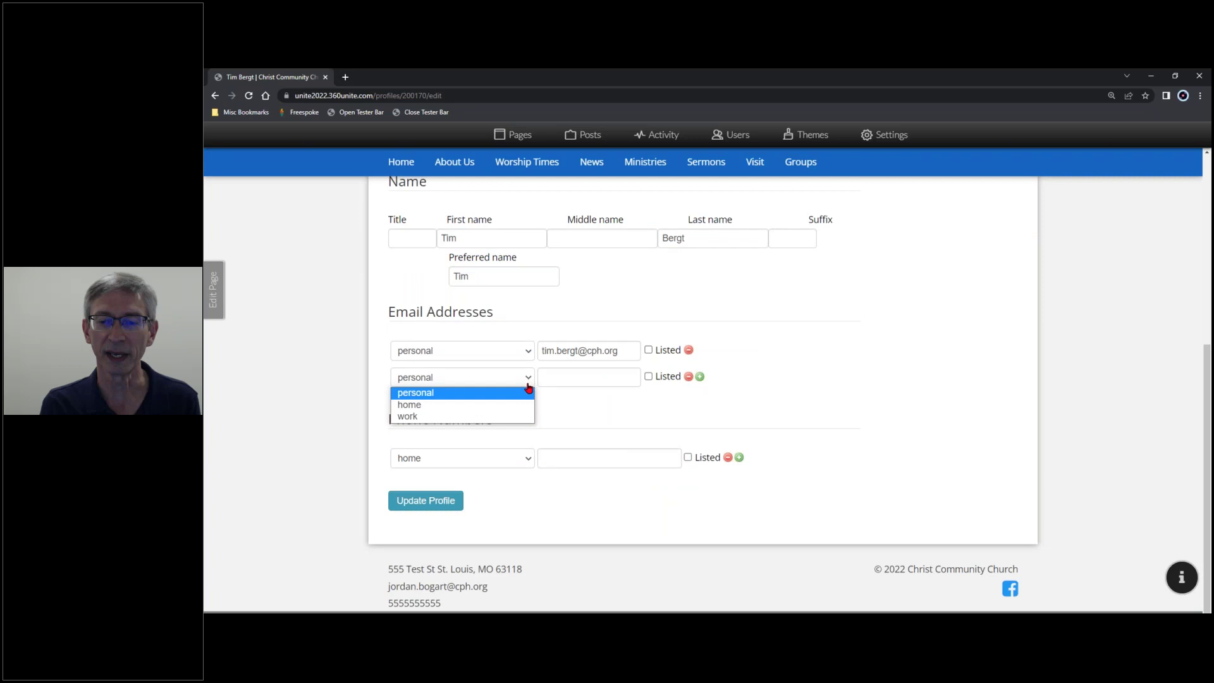
left_click(577, 414)
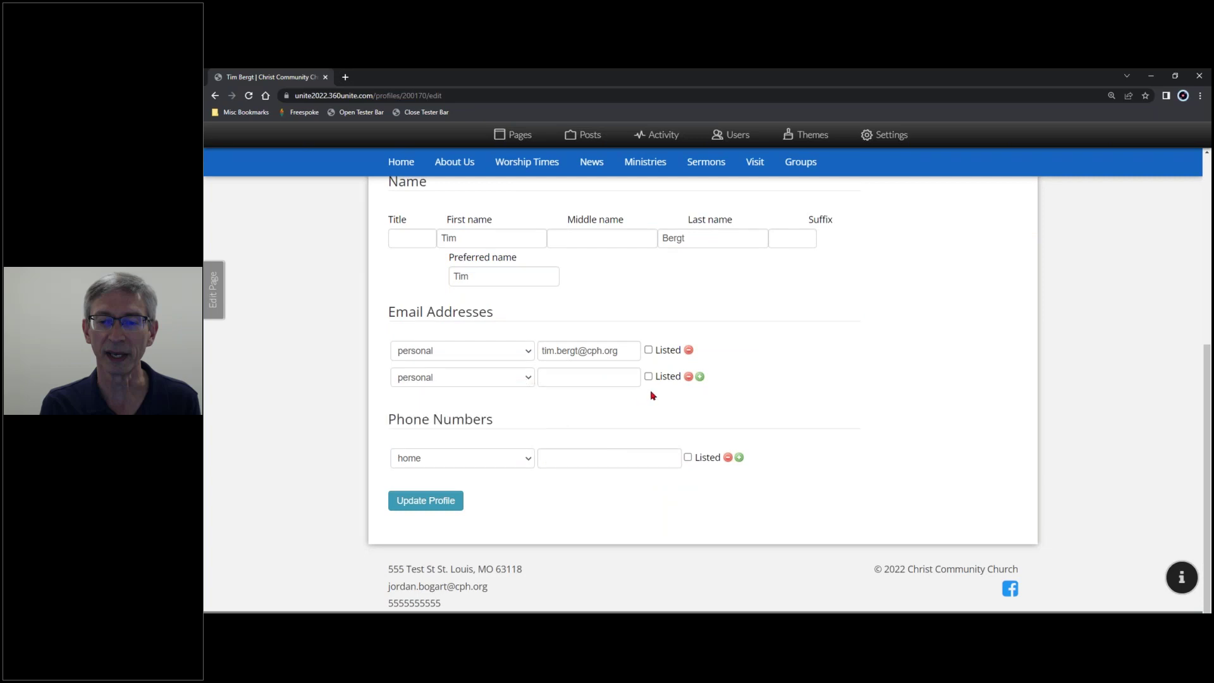
left_click(649, 377)
left_click(649, 378)
left_click(519, 461)
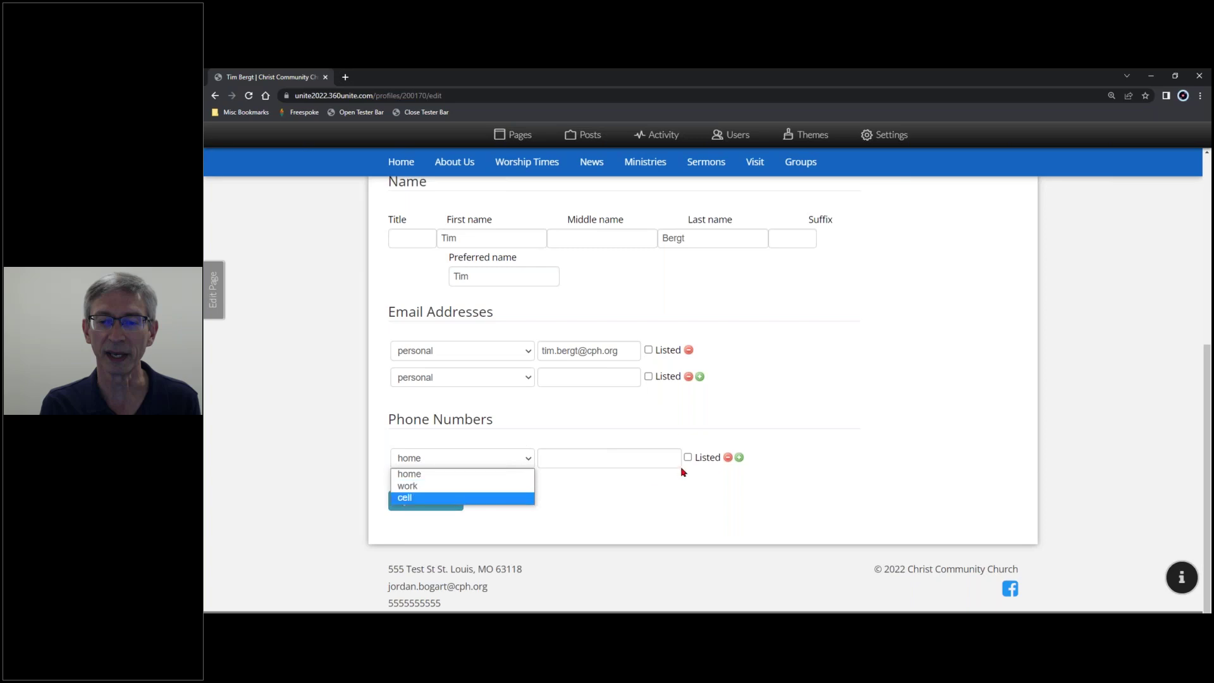
left_click(695, 475)
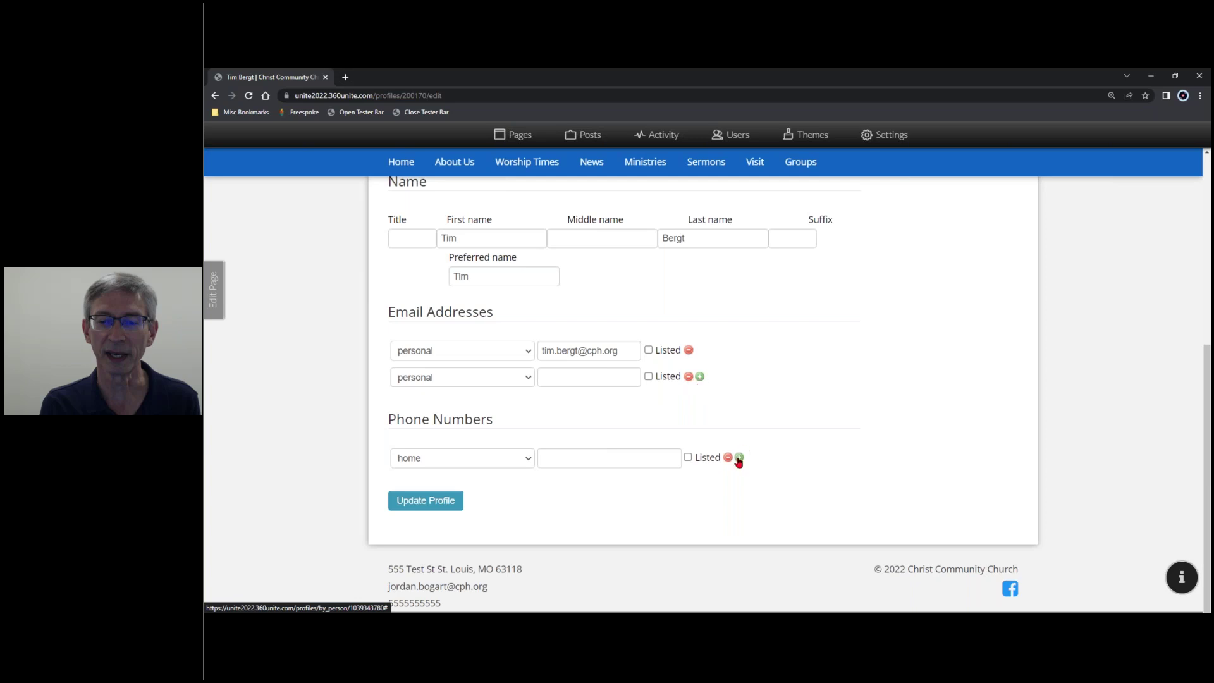
Review the profile form and open the Change my Portrait options from the member's profile picture
scroll(790, 456, "up", 2)
scroll(792, 456, "up", 3)
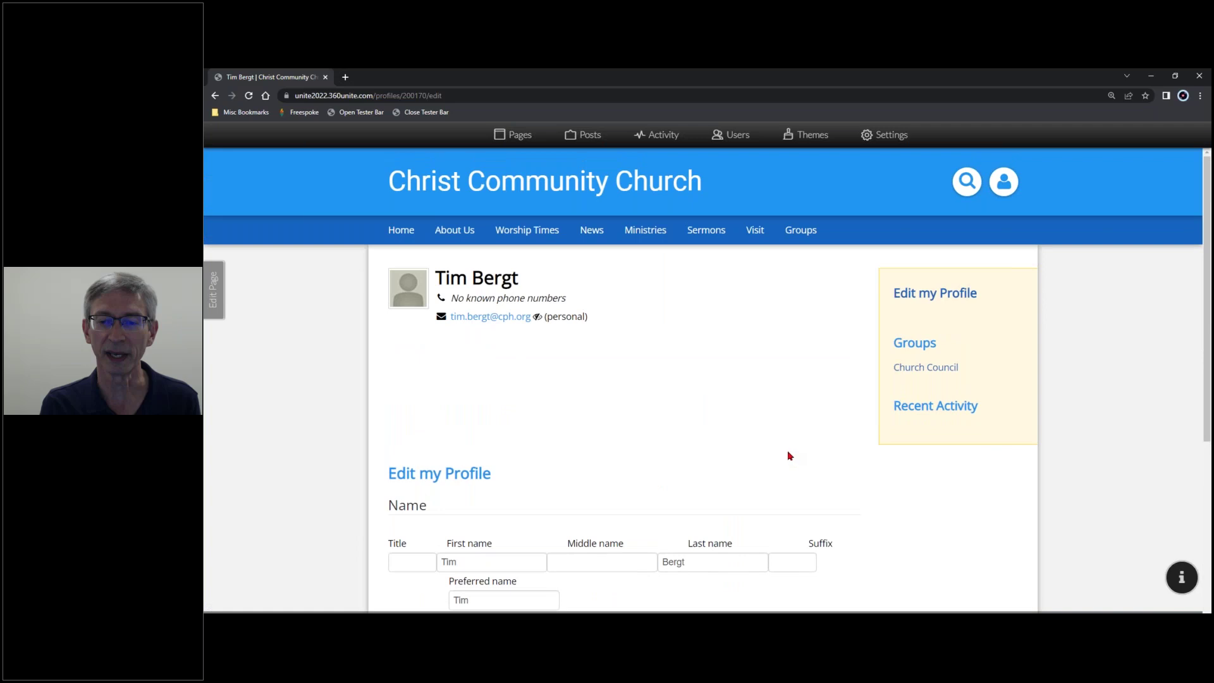
scroll(790, 456, "down", 4)
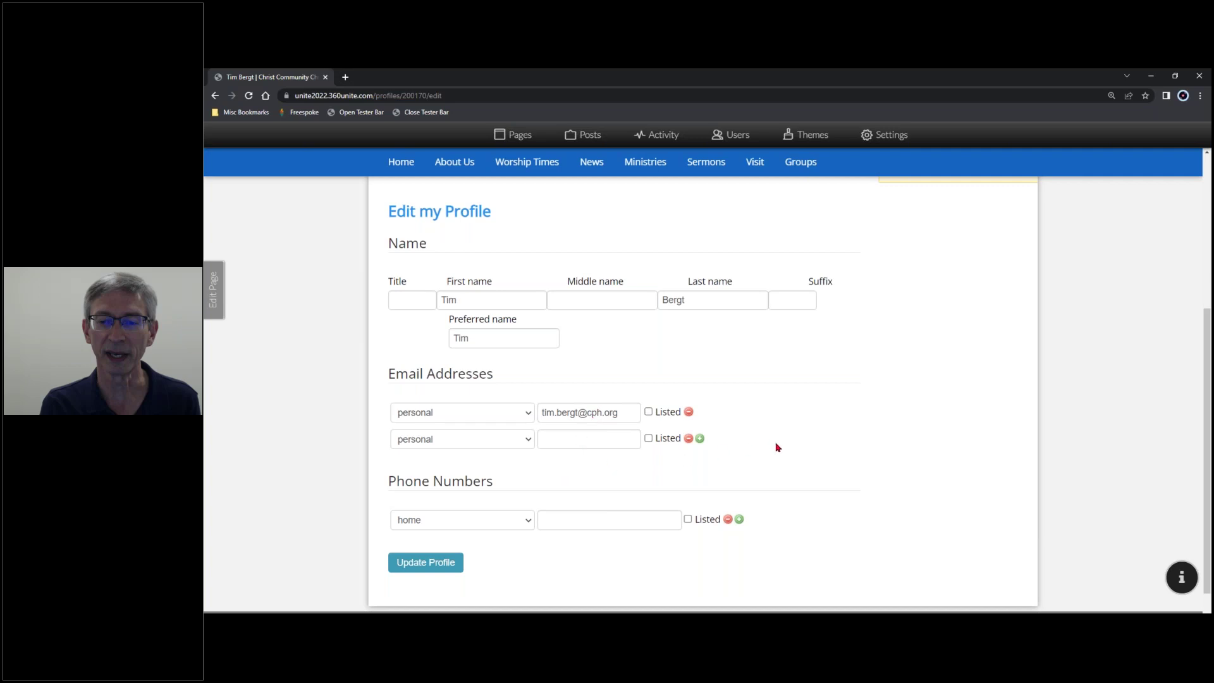
scroll(815, 421, "up", 1)
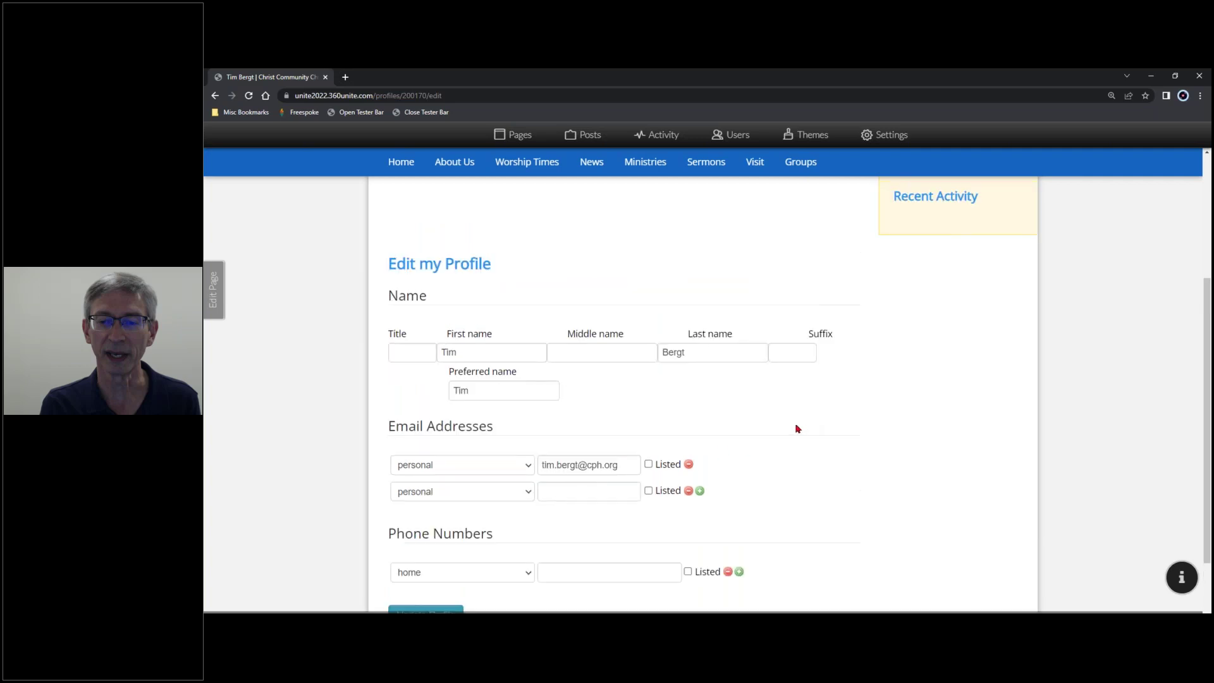
scroll(782, 426, "up", 4)
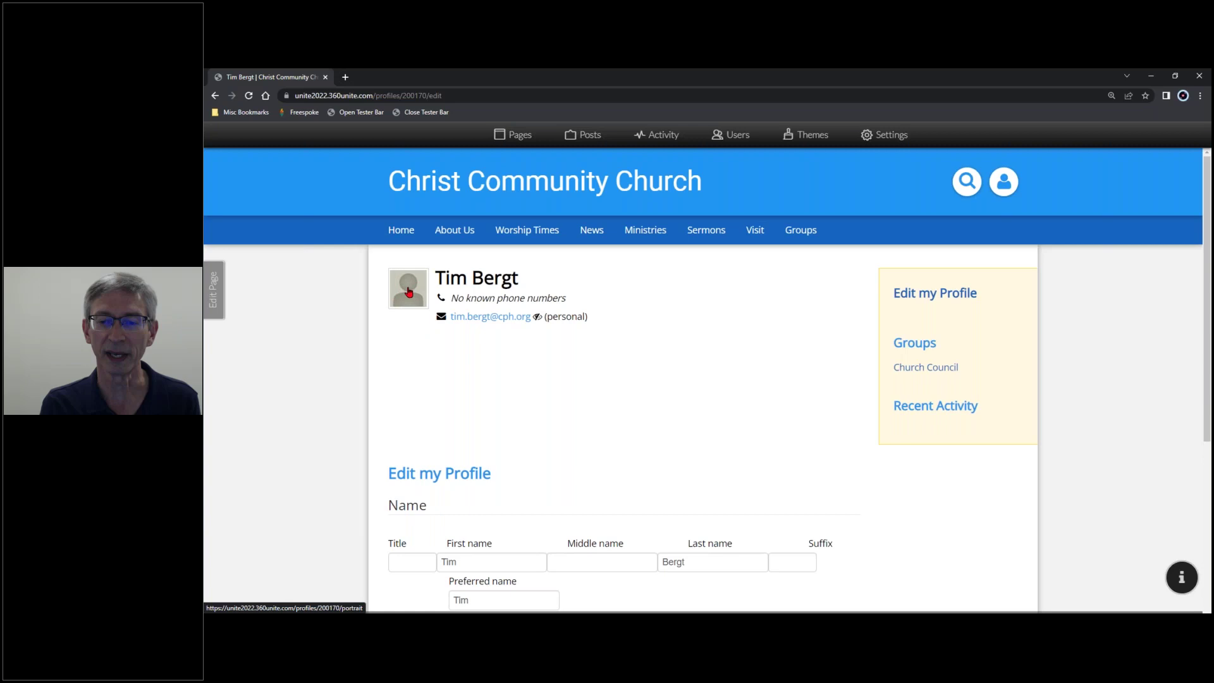
left_click(409, 292)
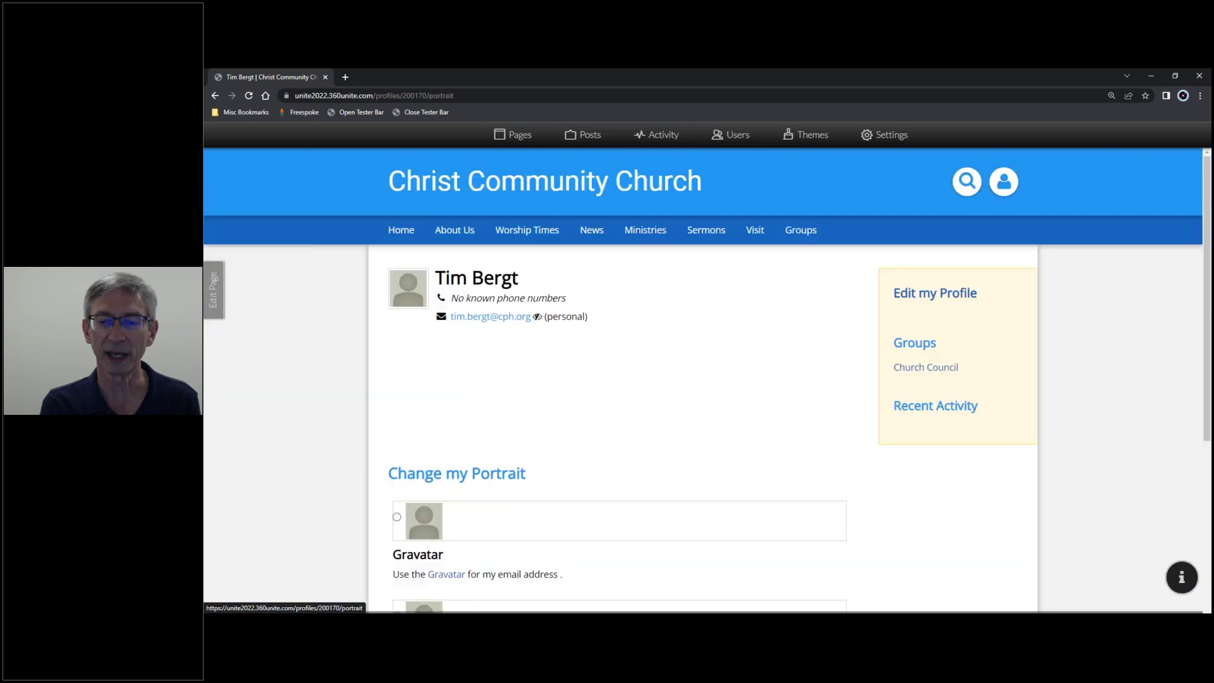
scroll(619, 383, "down", 4)
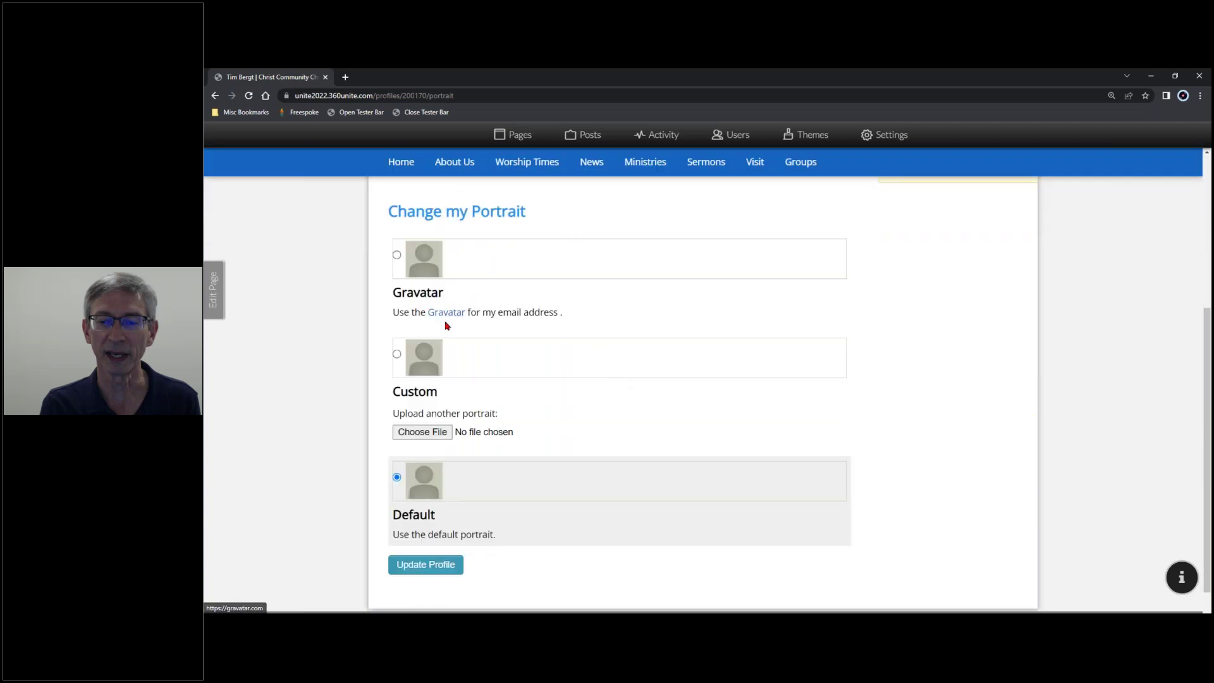
Choose the member's portrait JPG from the Saved Pictures folder as the custom portrait upload
left_click(433, 436)
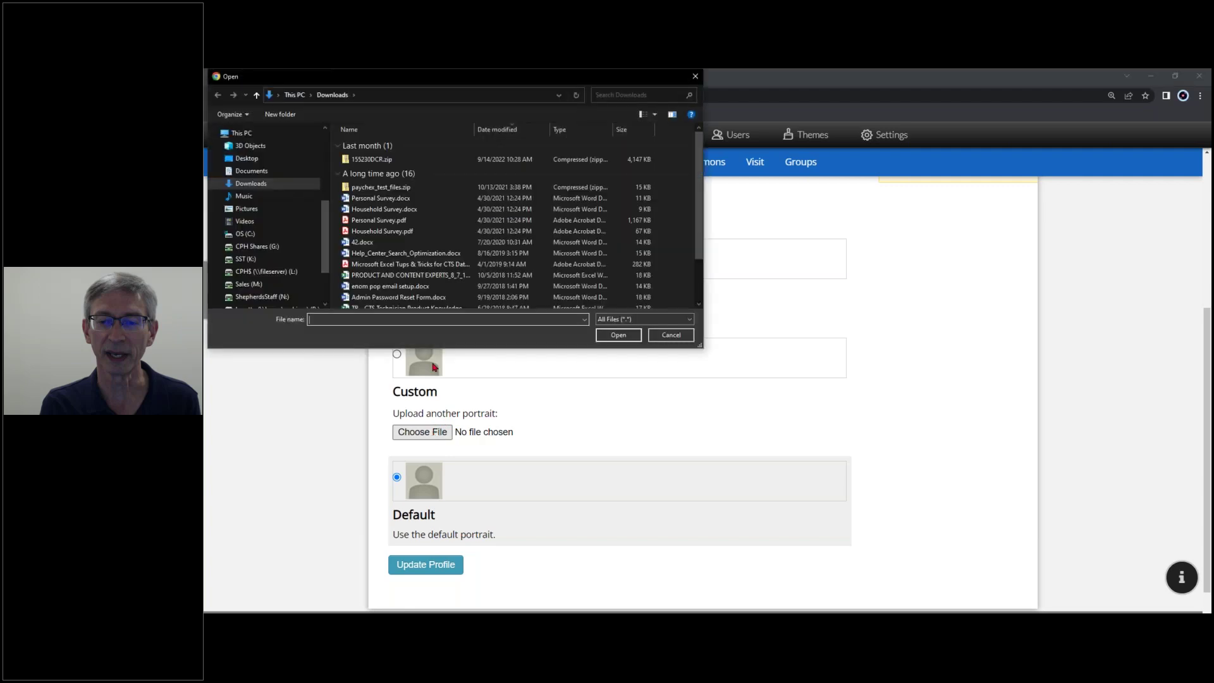
left_click(247, 209)
double_click(367, 145)
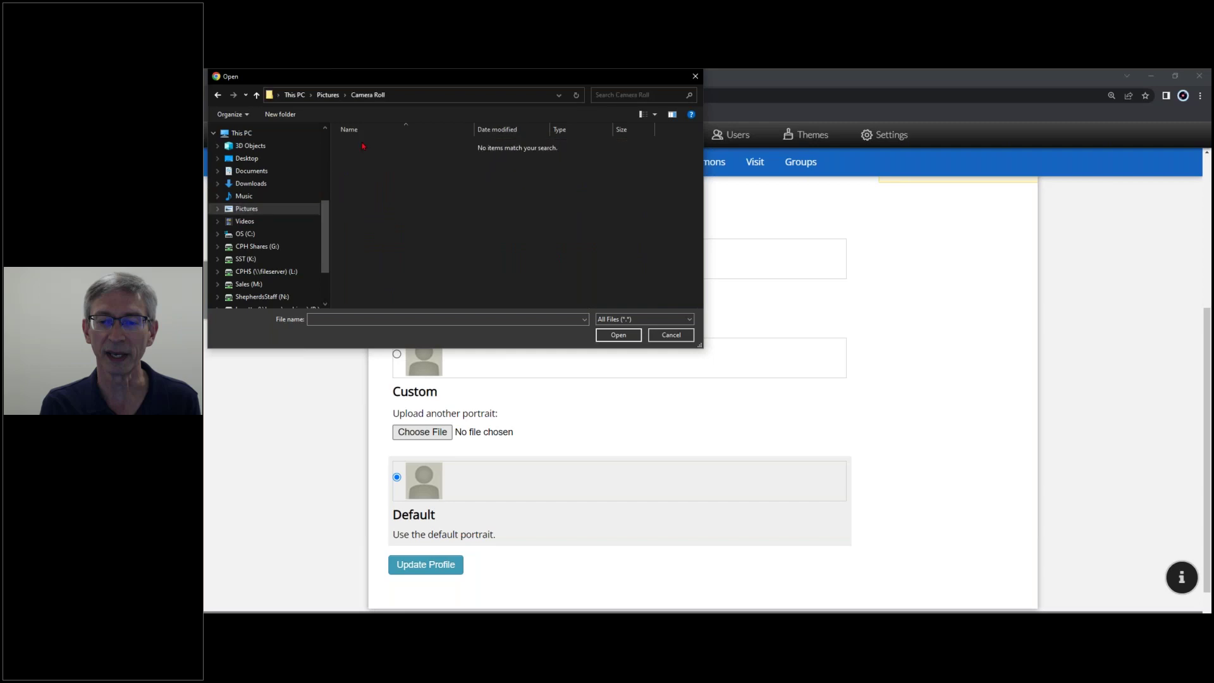
left_click(328, 95)
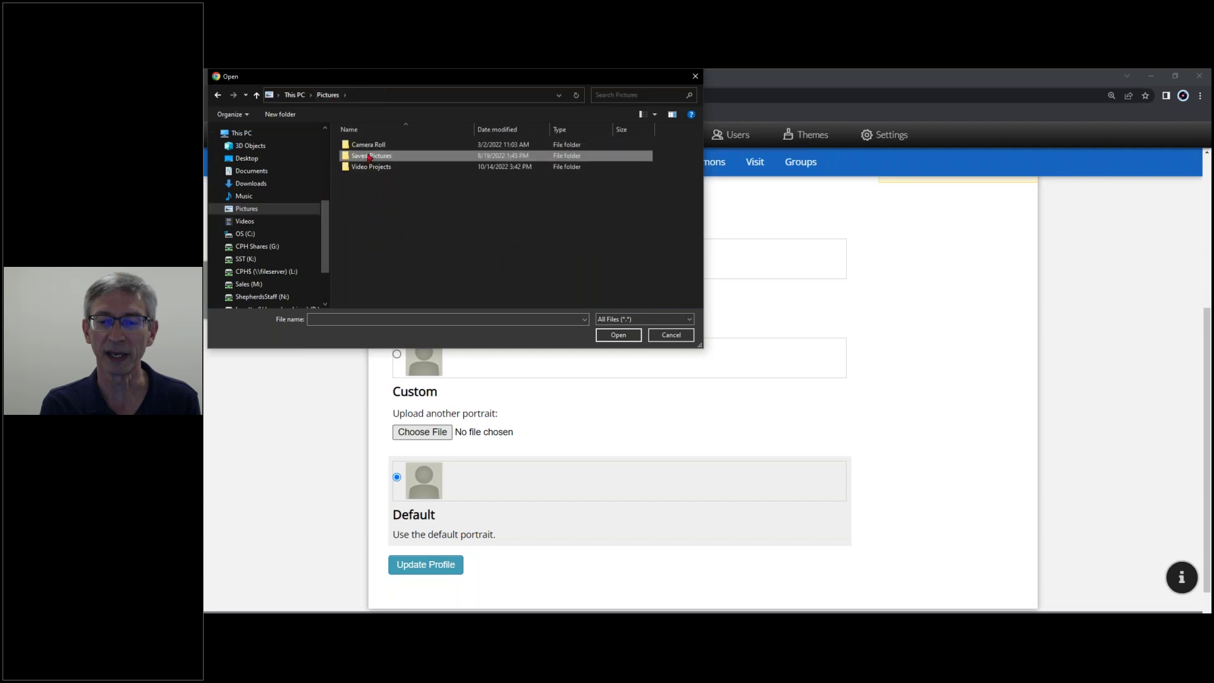
double_click(365, 157)
left_click(446, 165)
left_click(616, 335)
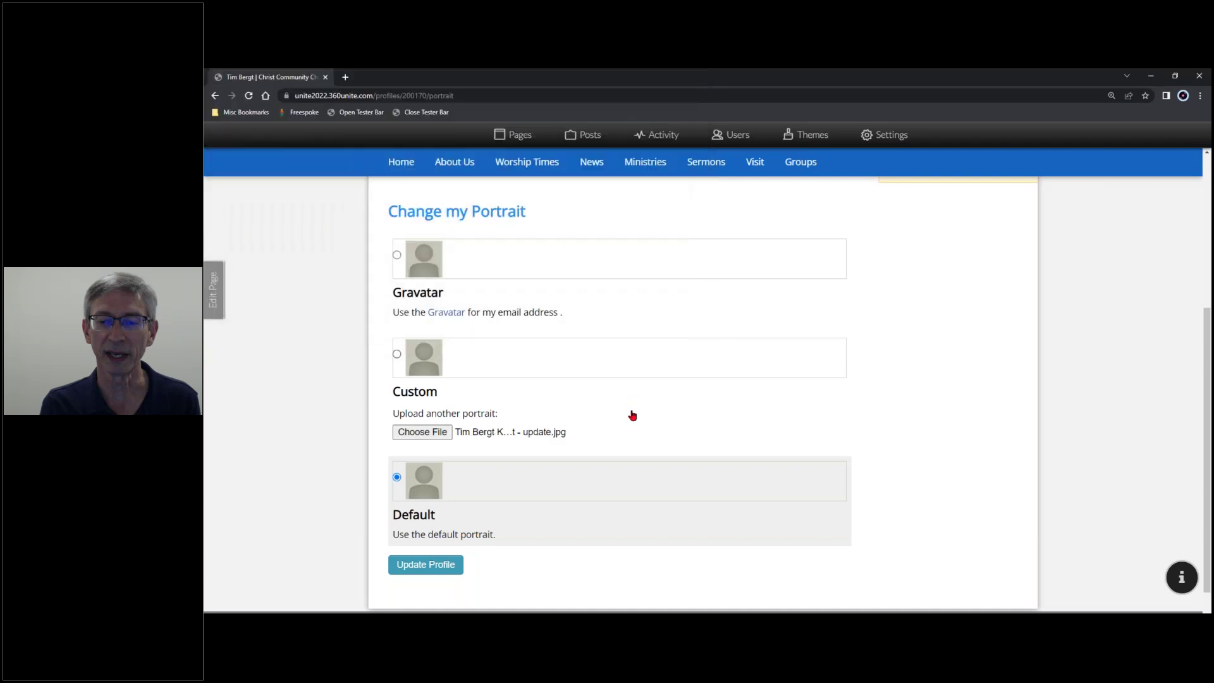
Select the Custom portrait option, update the profile, and check the portrait in the profile header
left_click(397, 356)
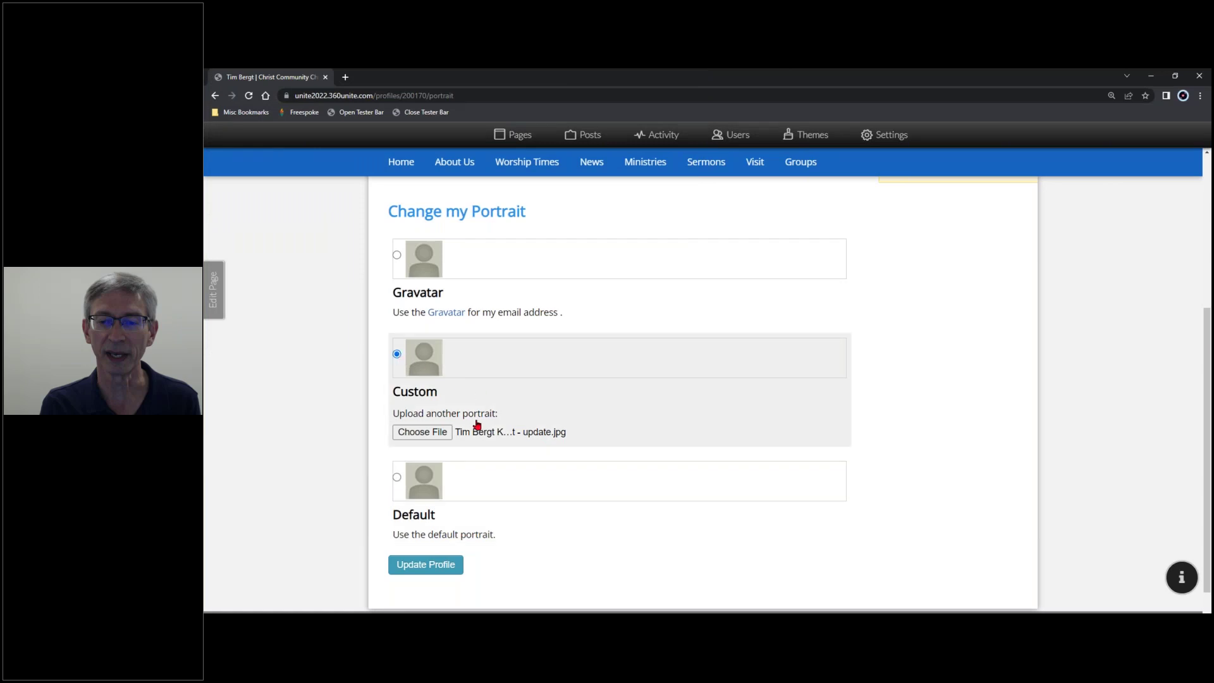
scroll(468, 481, "down", 1)
left_click(452, 517)
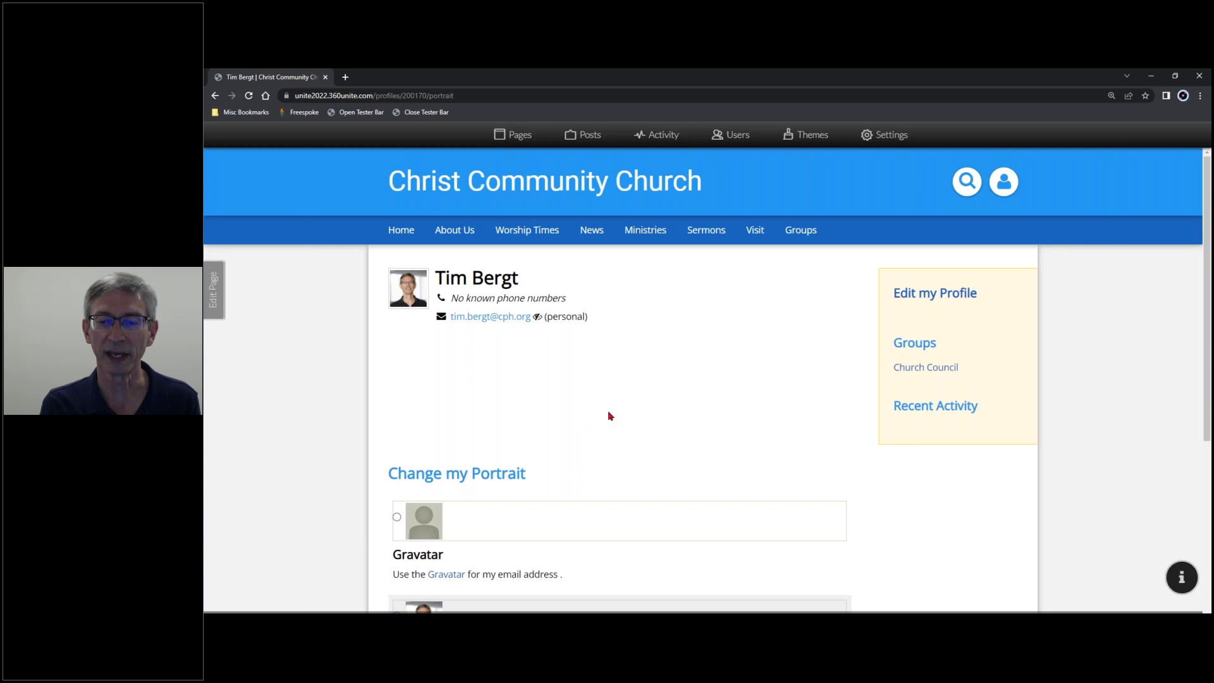
scroll(609, 419, "down", 5)
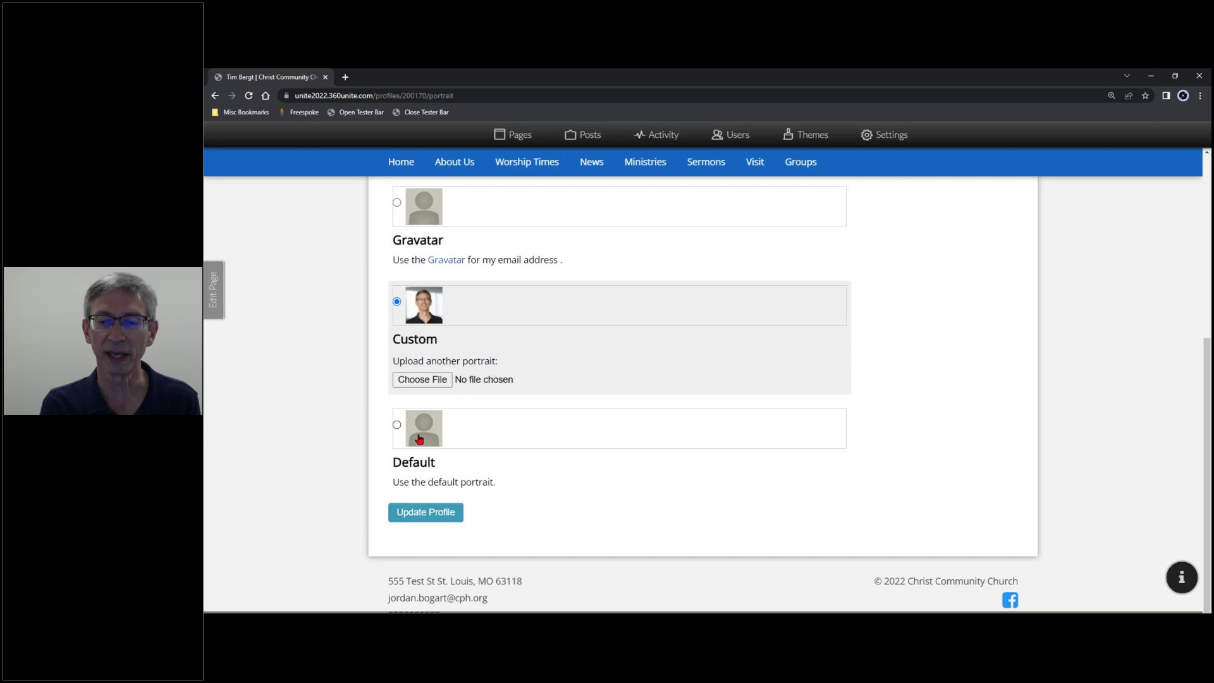
scroll(593, 464, "up", 4)
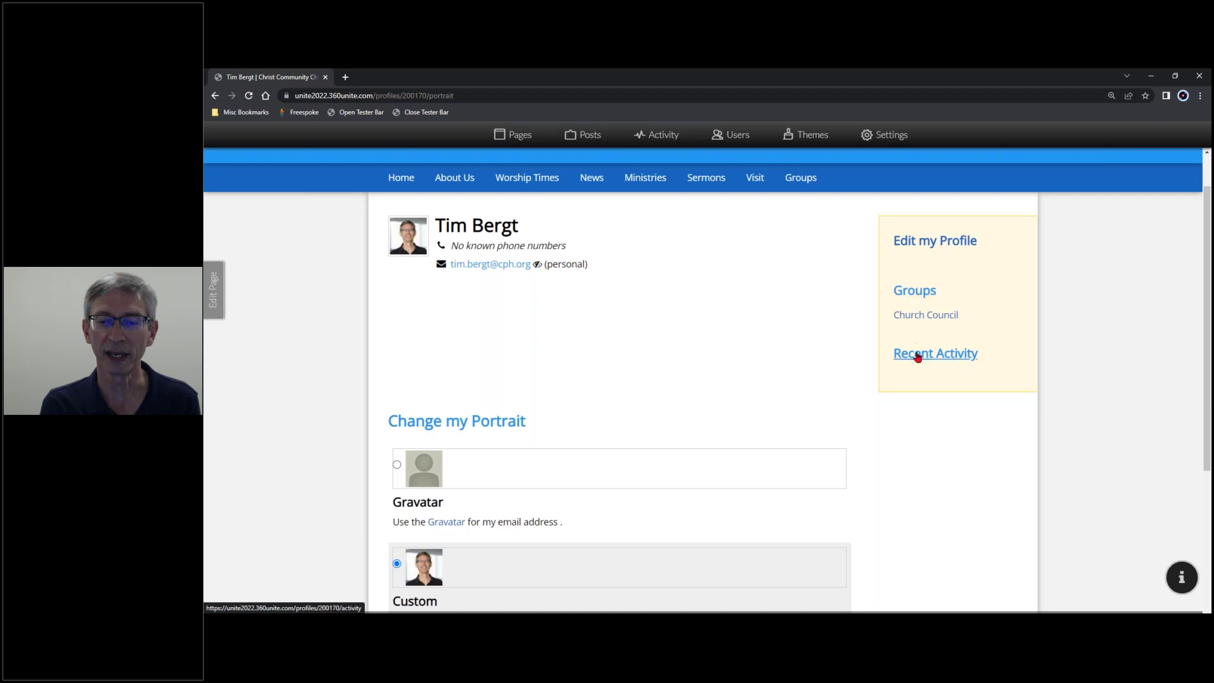
scroll(739, 398, "up", 1)
scroll(739, 397, "up", 1)
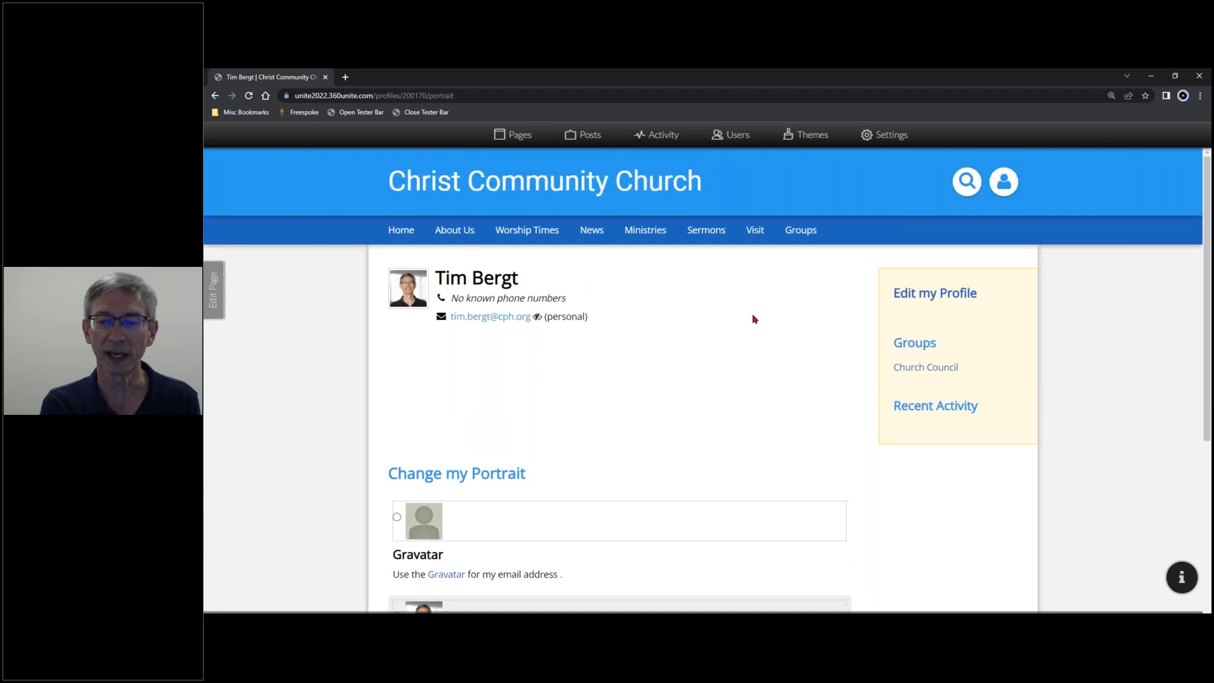
Leave the profile, return to the website's home page, and open the Members page under Visit
left_click(216, 96)
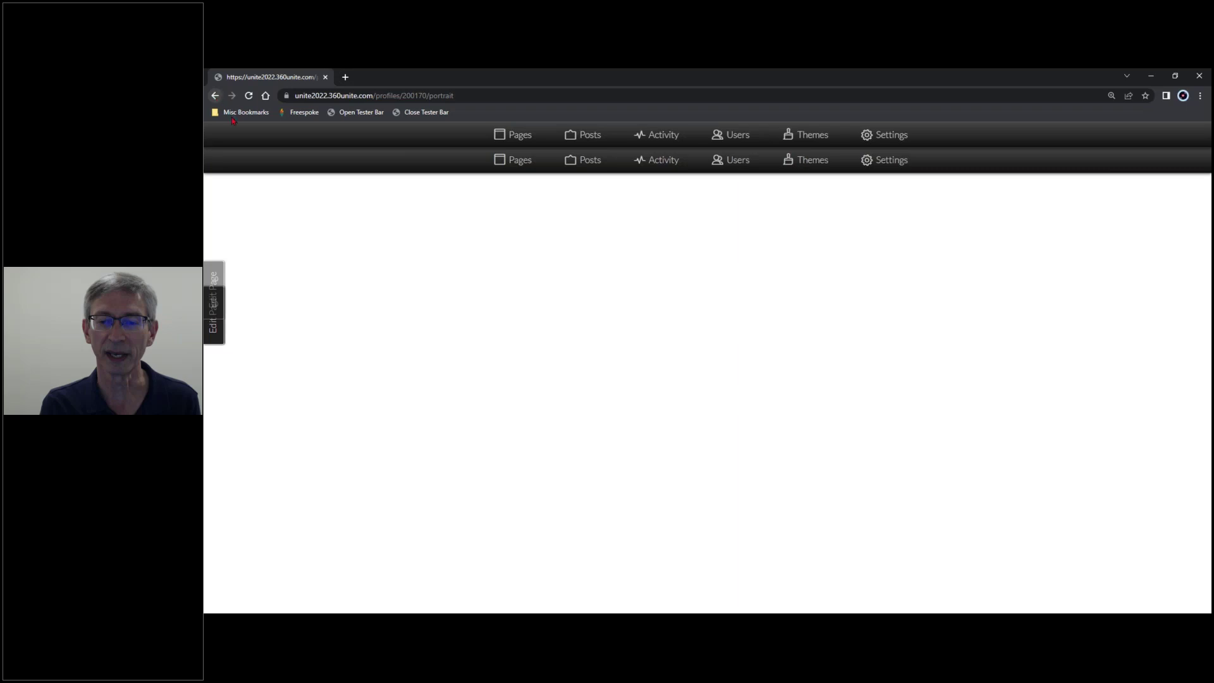
left_click(248, 95)
left_click(219, 99)
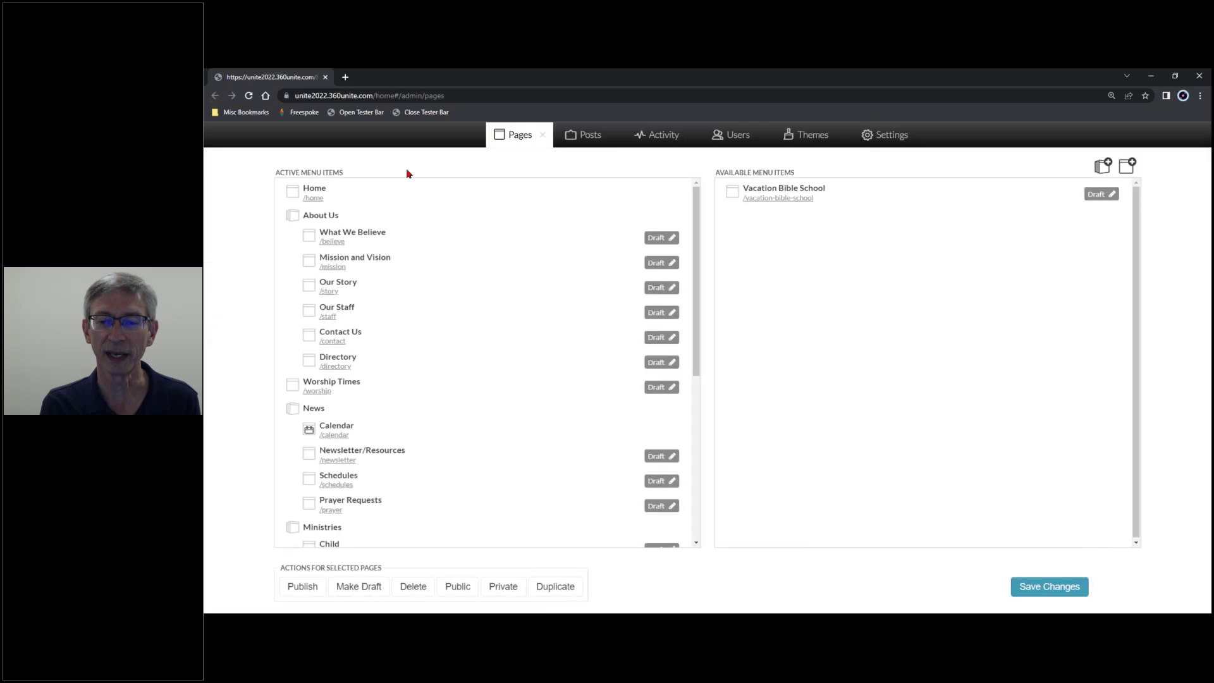
scroll(632, 222, "down", 3)
scroll(632, 223, "up", 3)
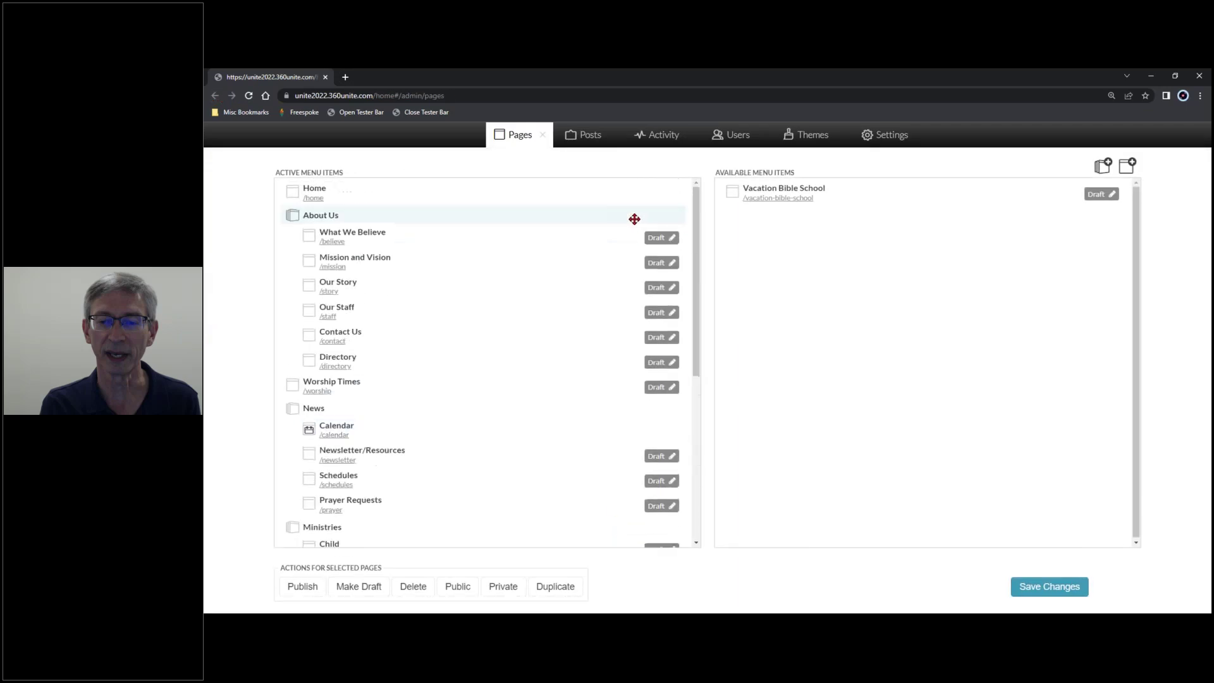
left_click(733, 137)
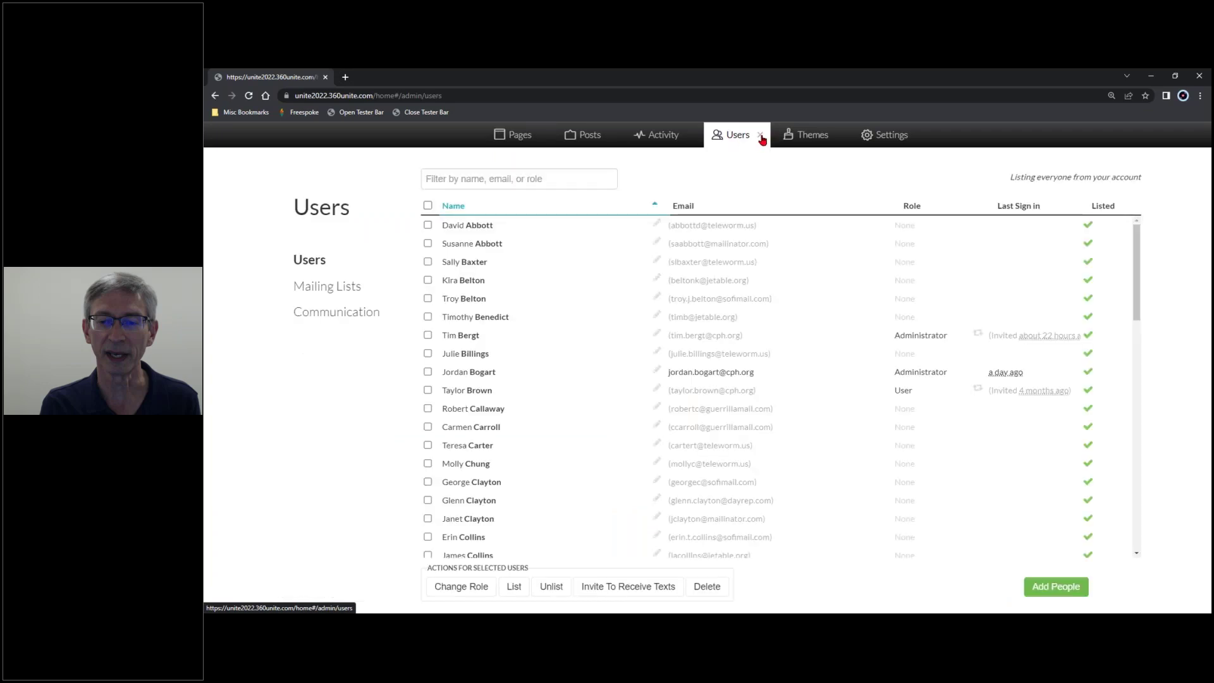
left_click(761, 136)
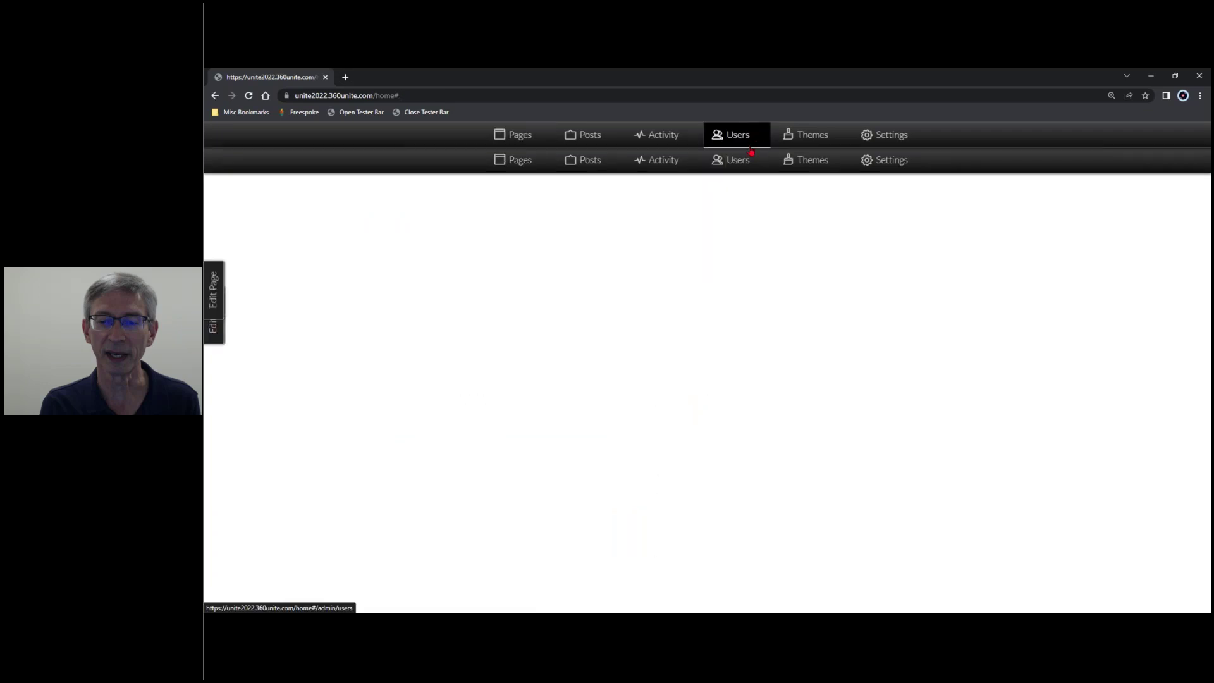
left_click(250, 96)
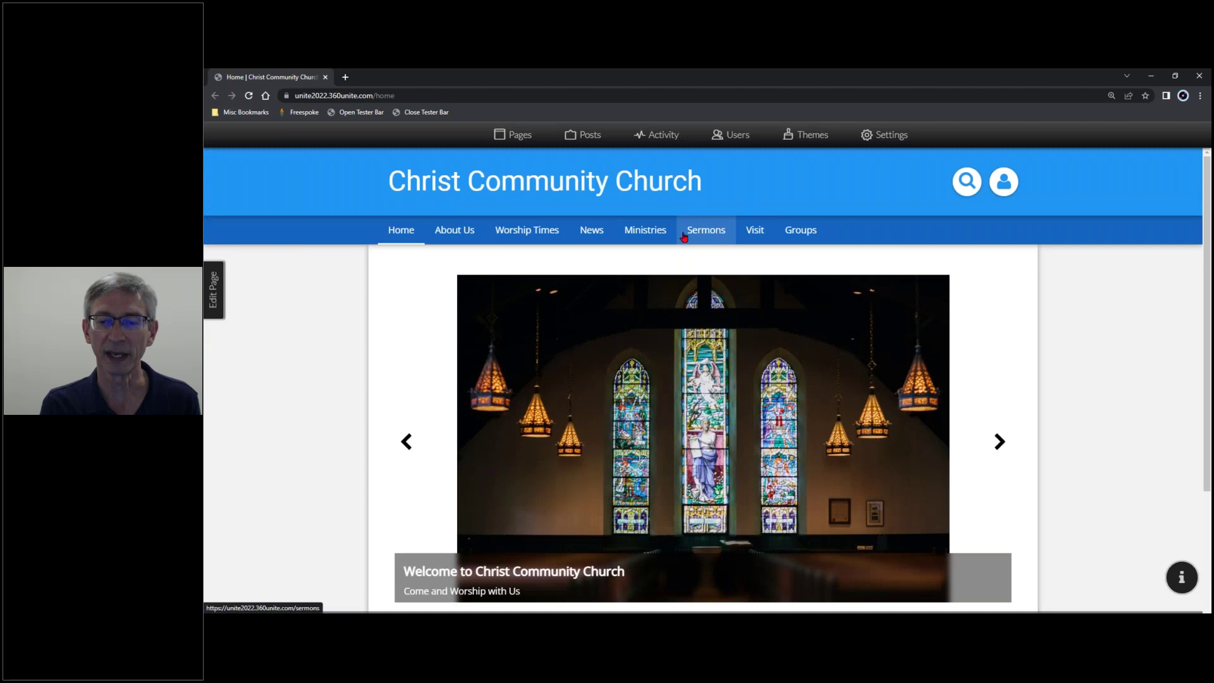
mouse_move(755, 231)
left_click(755, 262)
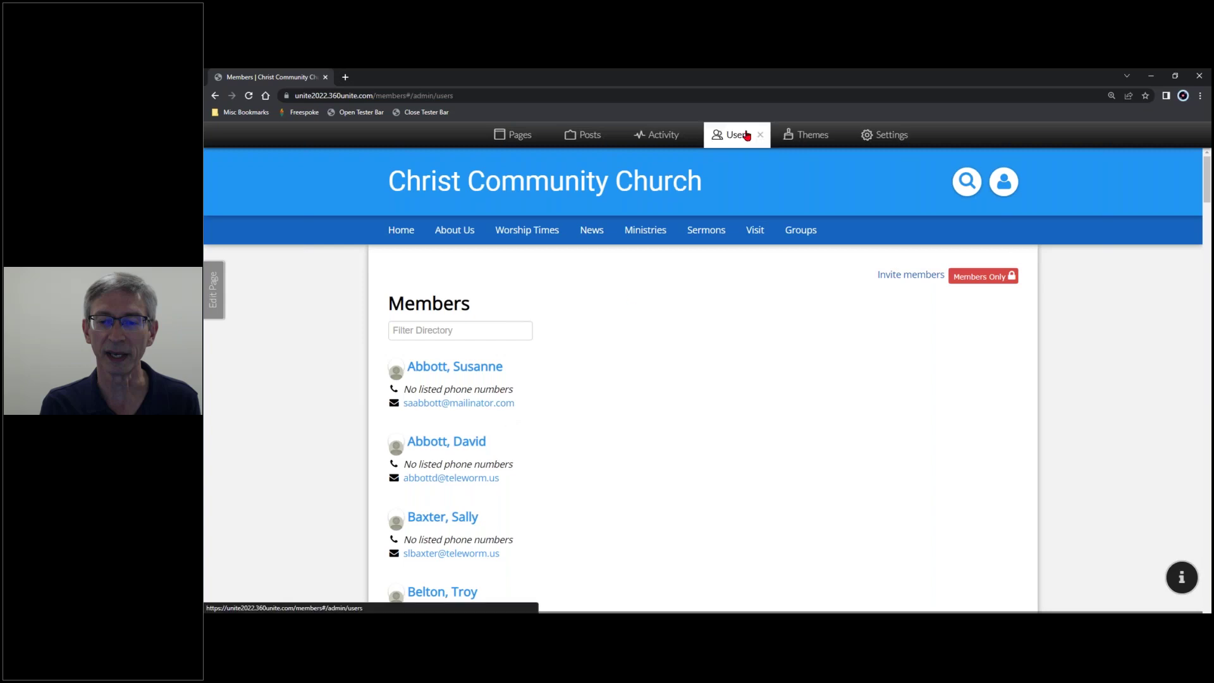
Open the Users administration, view the Mailing Lists section, and return to the users list
left_click(745, 135)
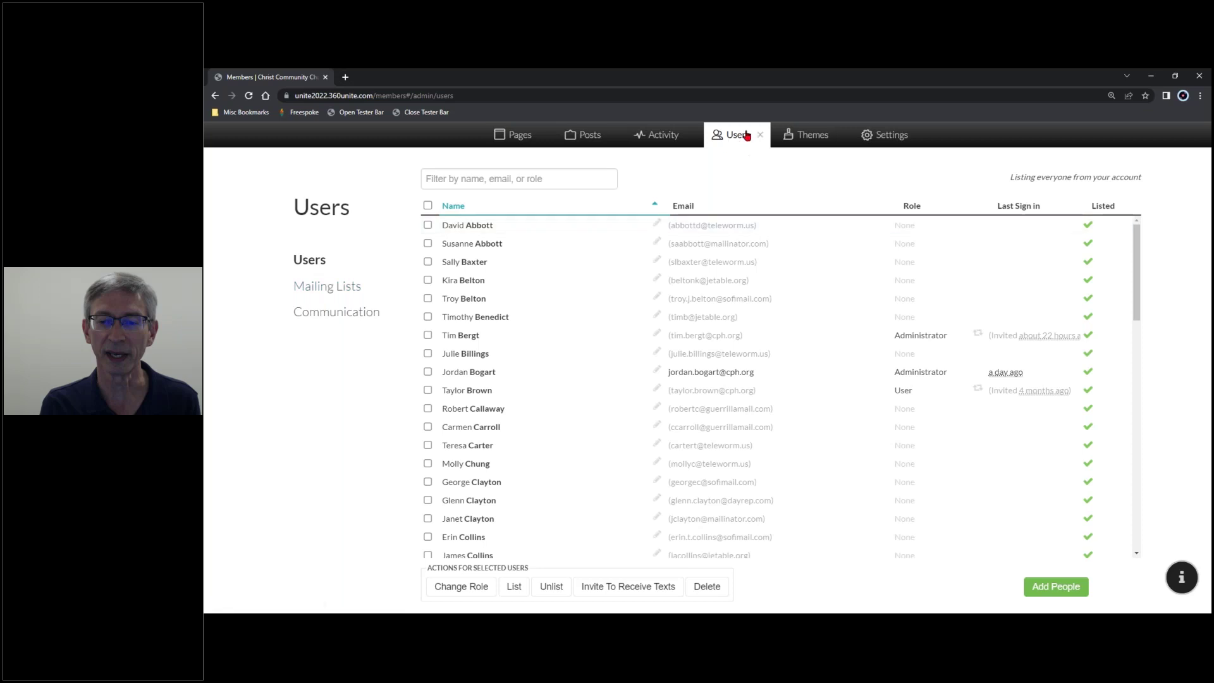
left_click(328, 289)
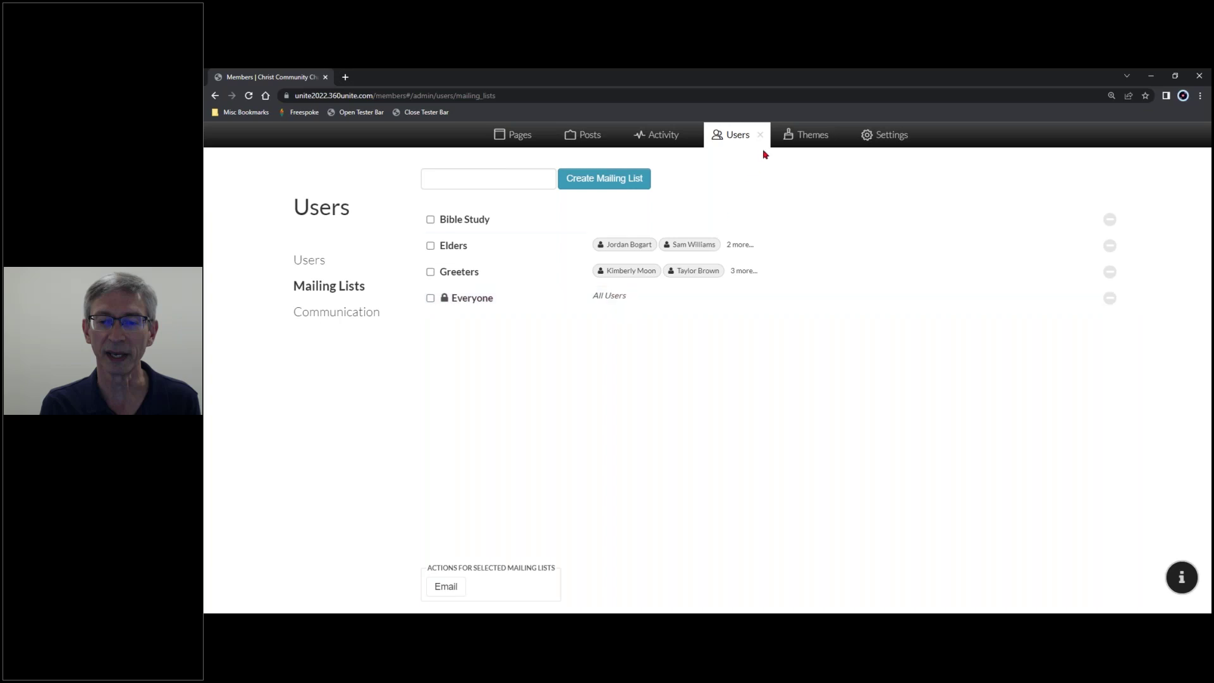
left_click(315, 268)
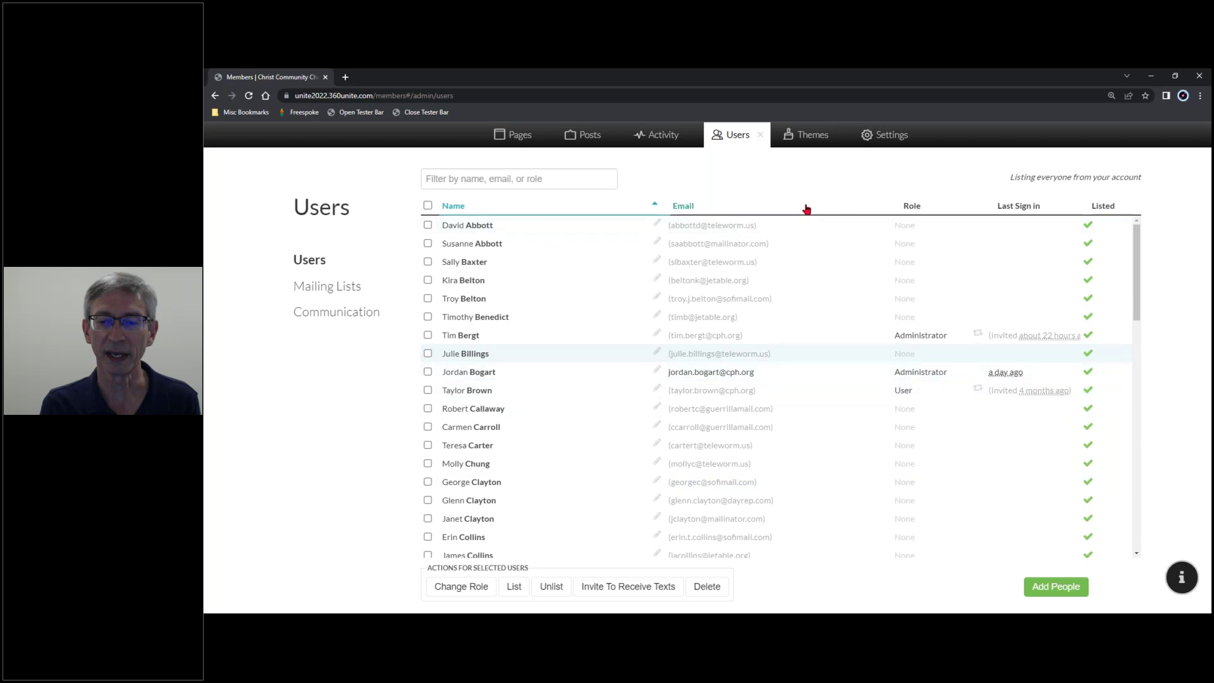
Delete the Bible Study list from the Mailing Lists section
left_click(344, 286)
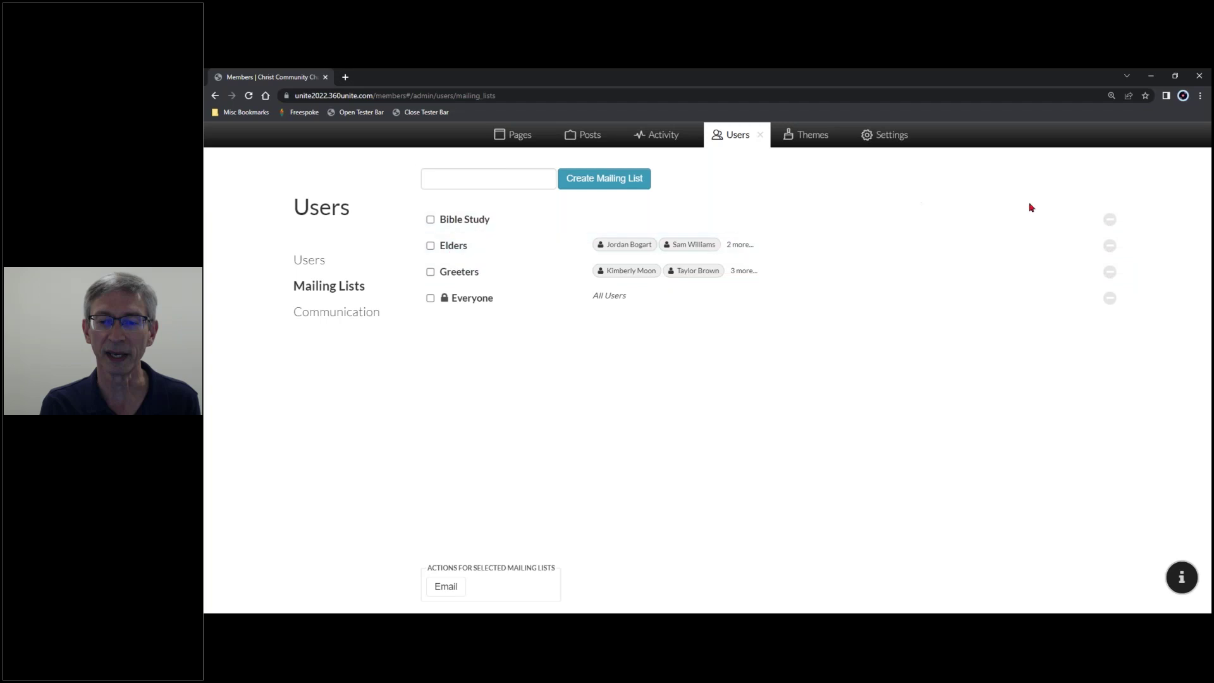
left_click(1110, 219)
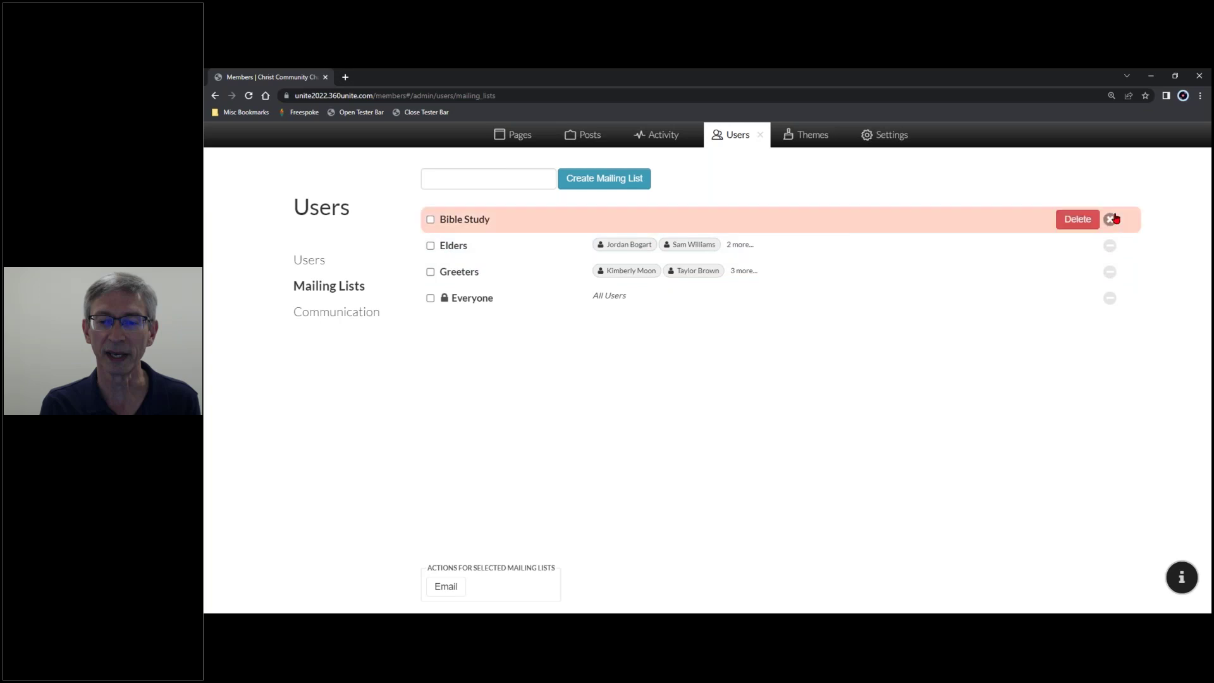
left_click(1077, 219)
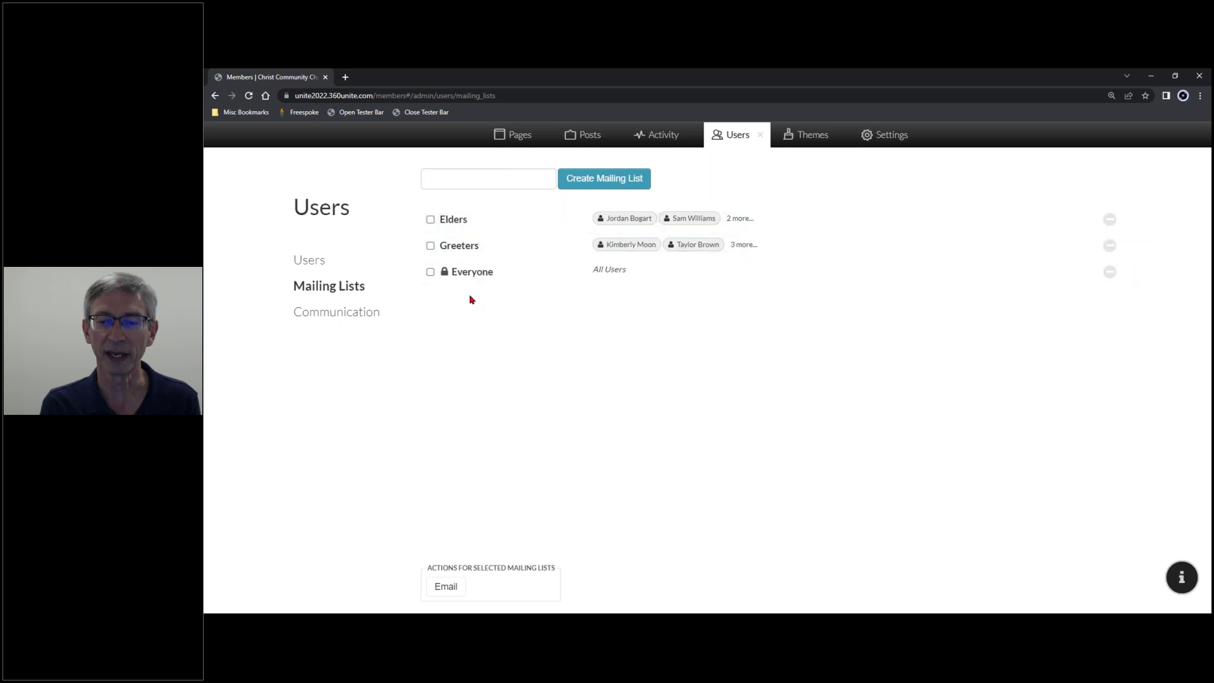
Create a new mailing list named Bible Study
left_click(470, 180)
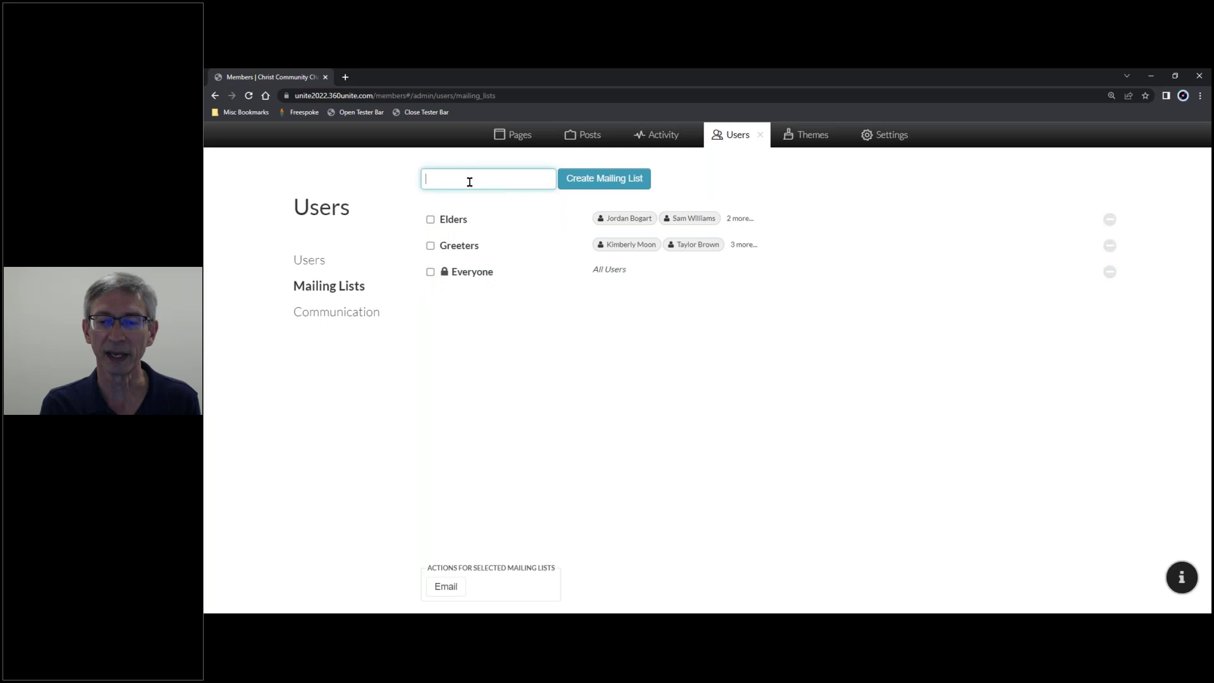
type("Bible Study")
left_click(611, 186)
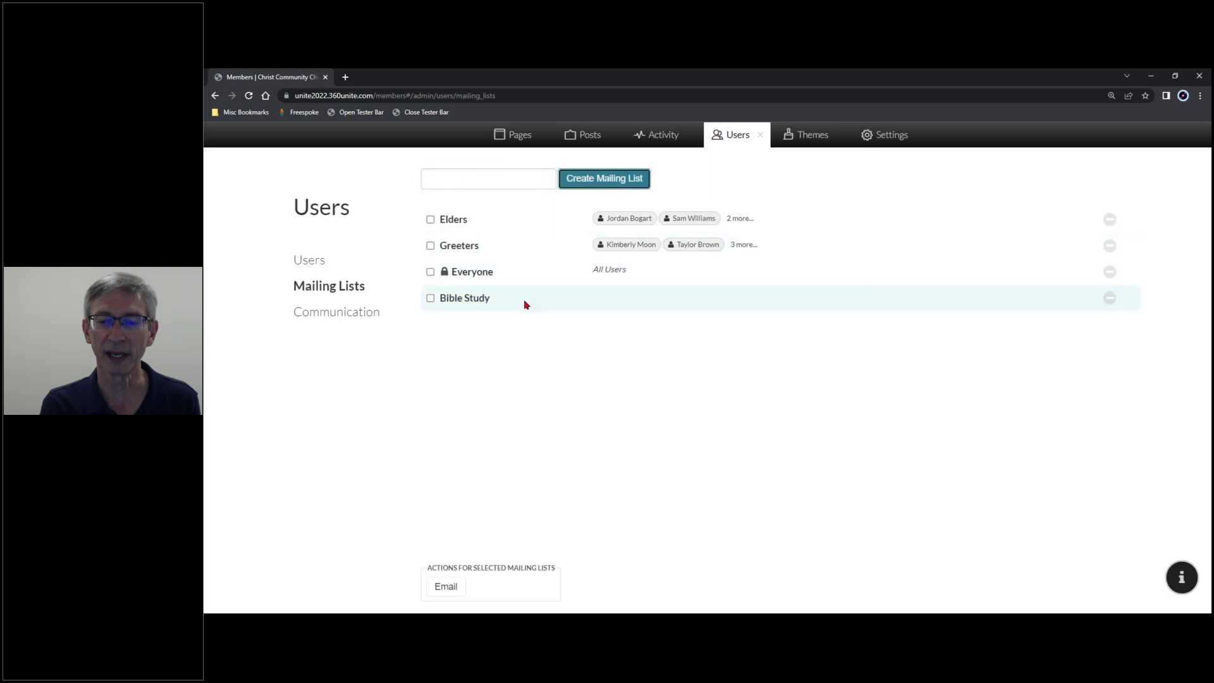
Add the Elders list and the first four individual users as recipients of the Bible Study mailing list, and save it
left_click(563, 300)
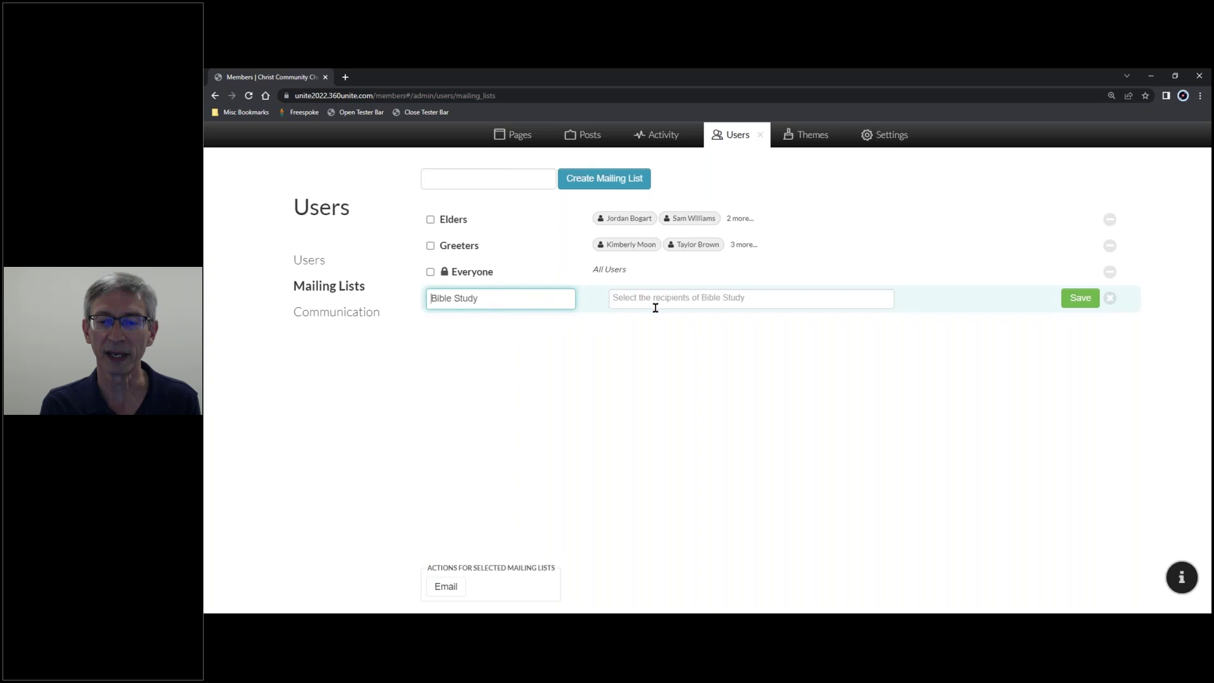
left_click(687, 299)
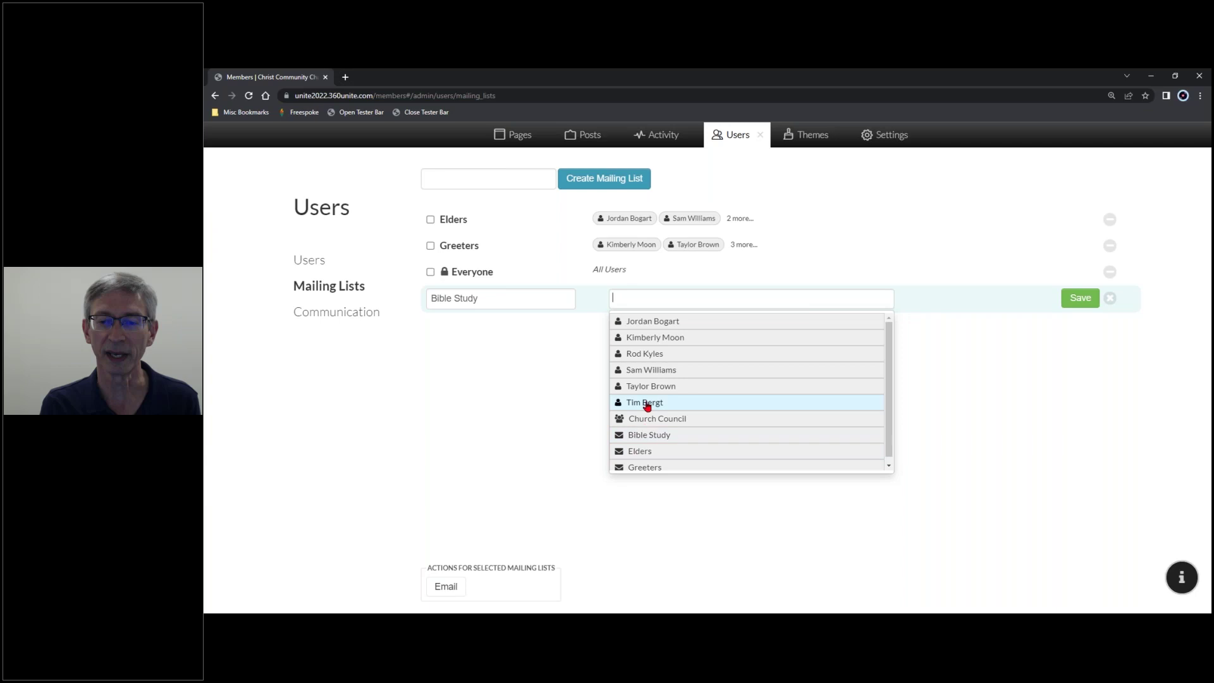
left_click(644, 453)
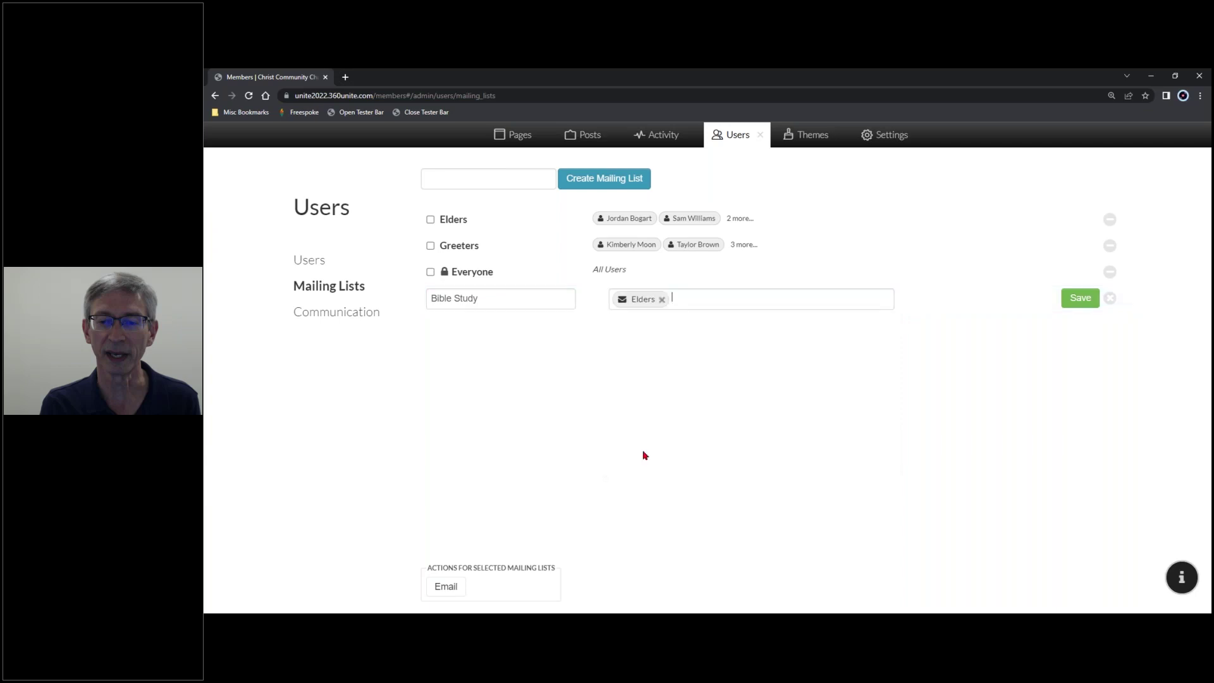
left_click(697, 294)
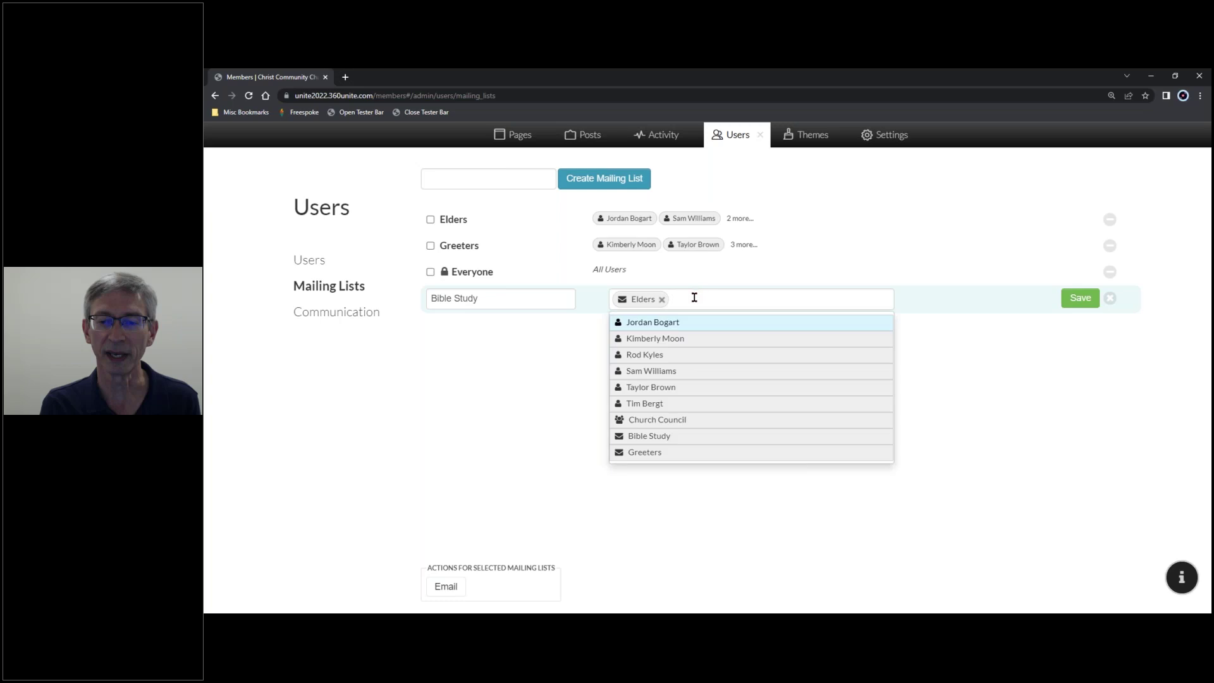
left_click(643, 325)
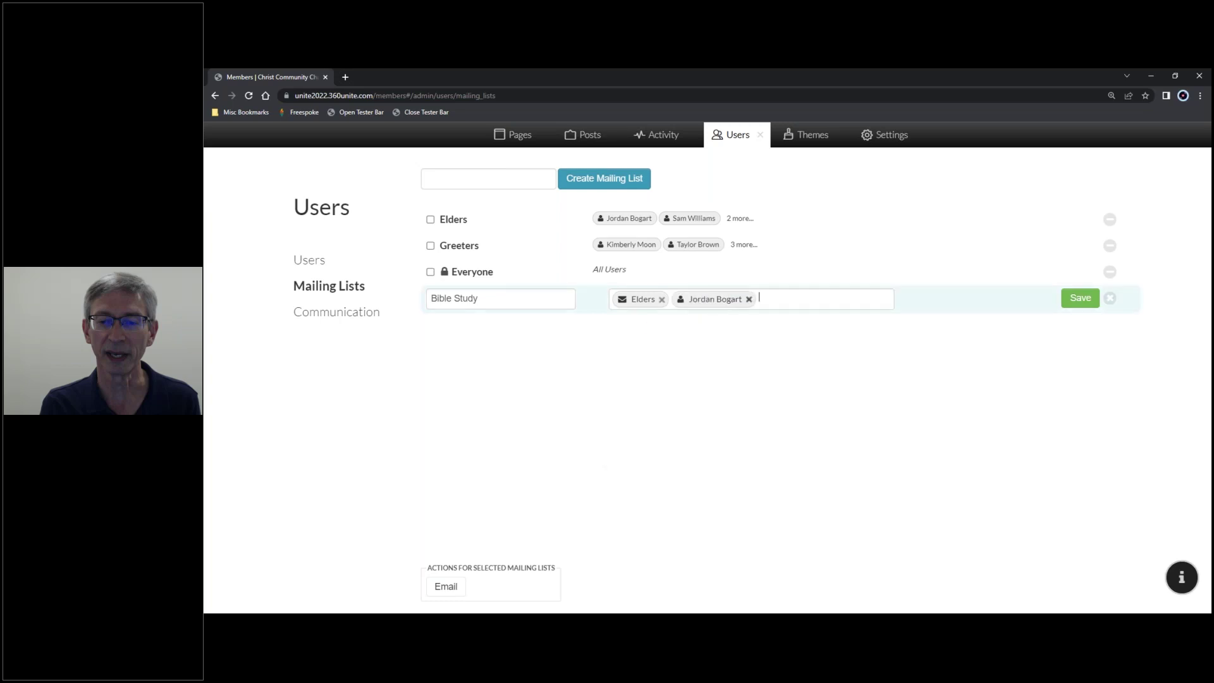
left_click(770, 296)
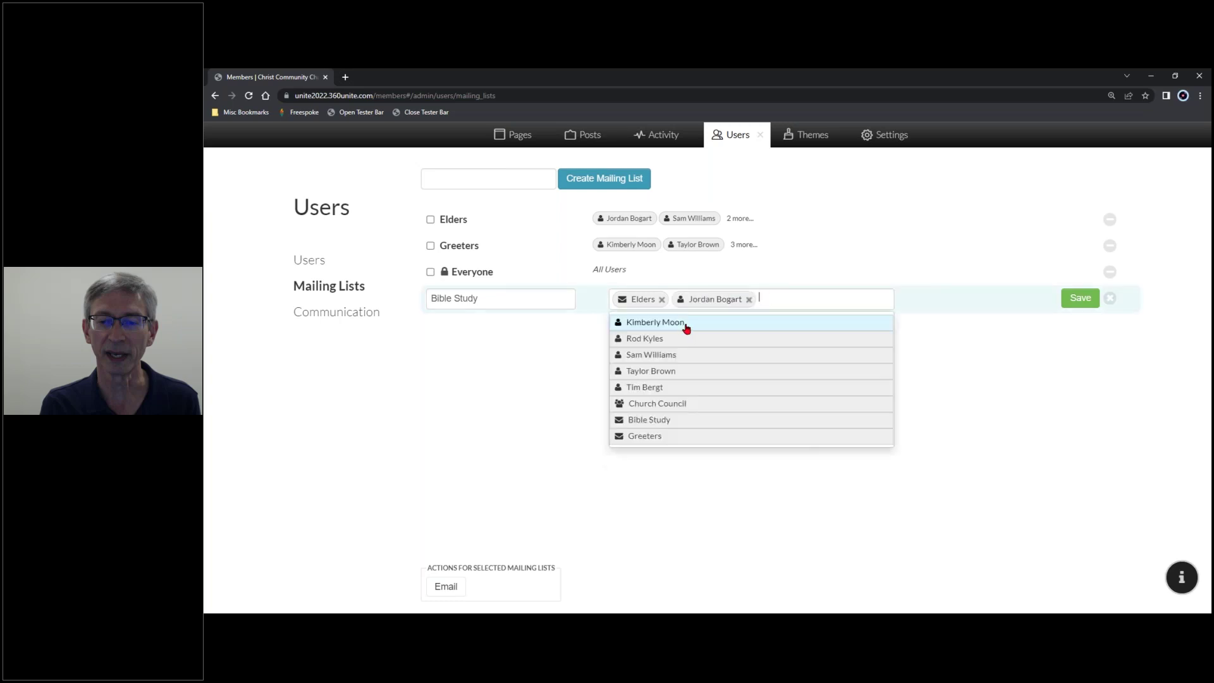
left_click(687, 326)
left_click(854, 297)
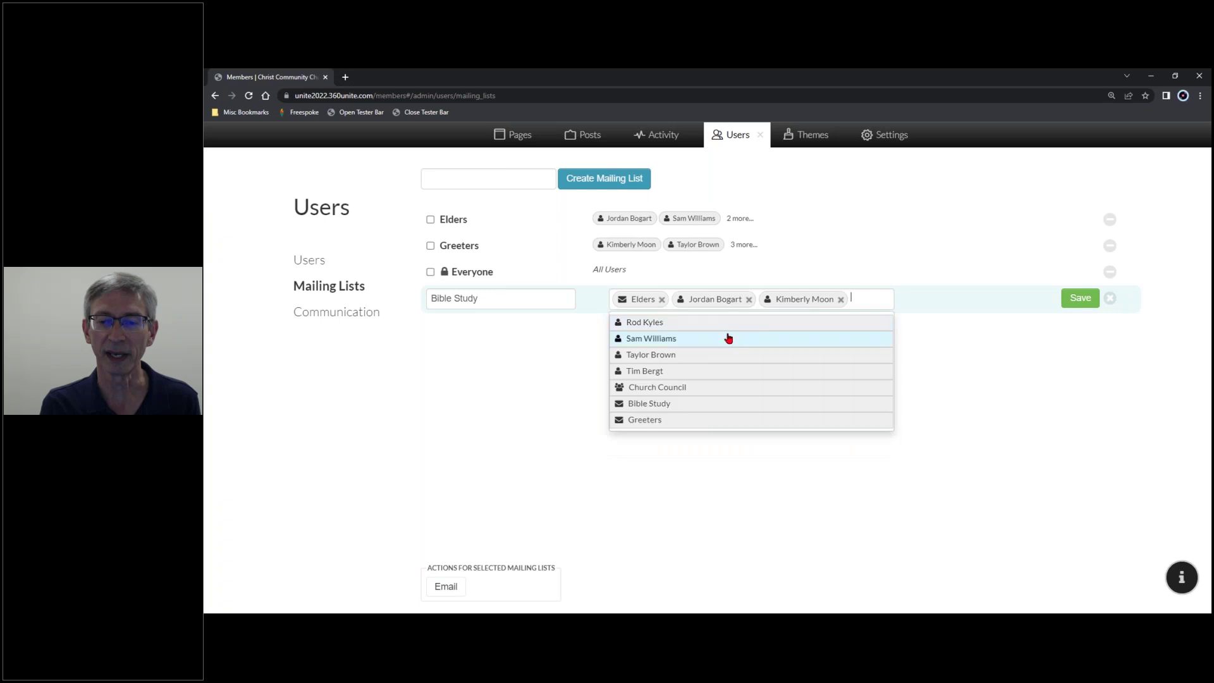
left_click(681, 325)
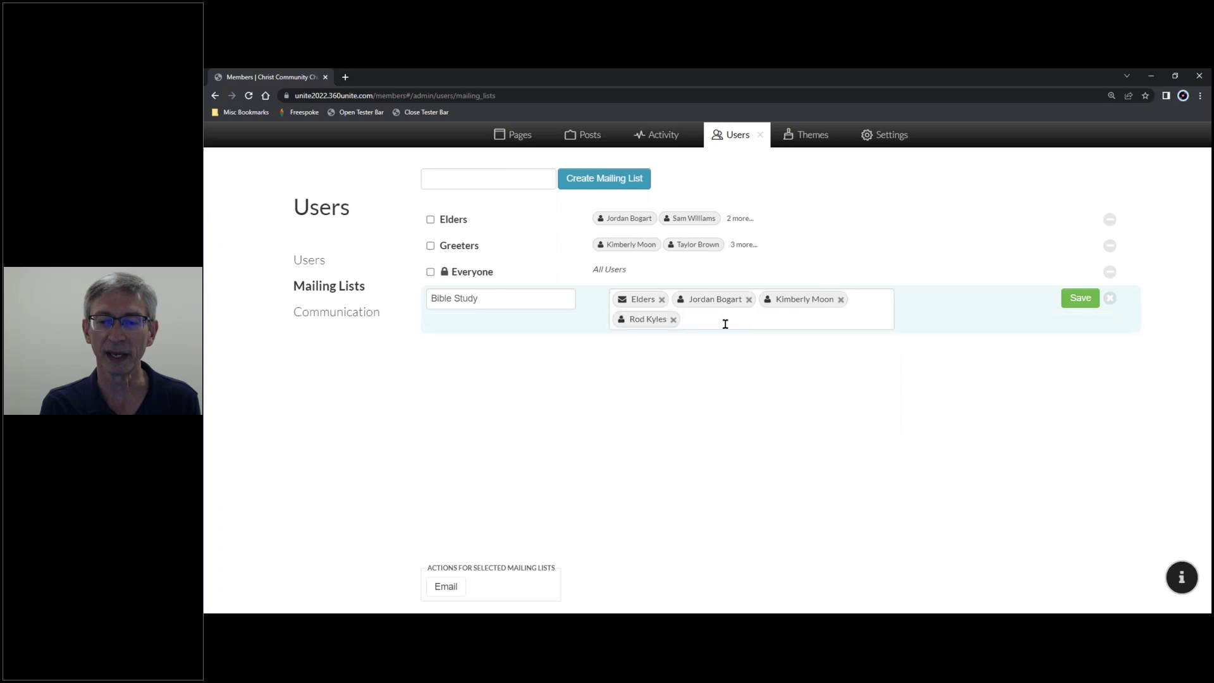
left_click(726, 323)
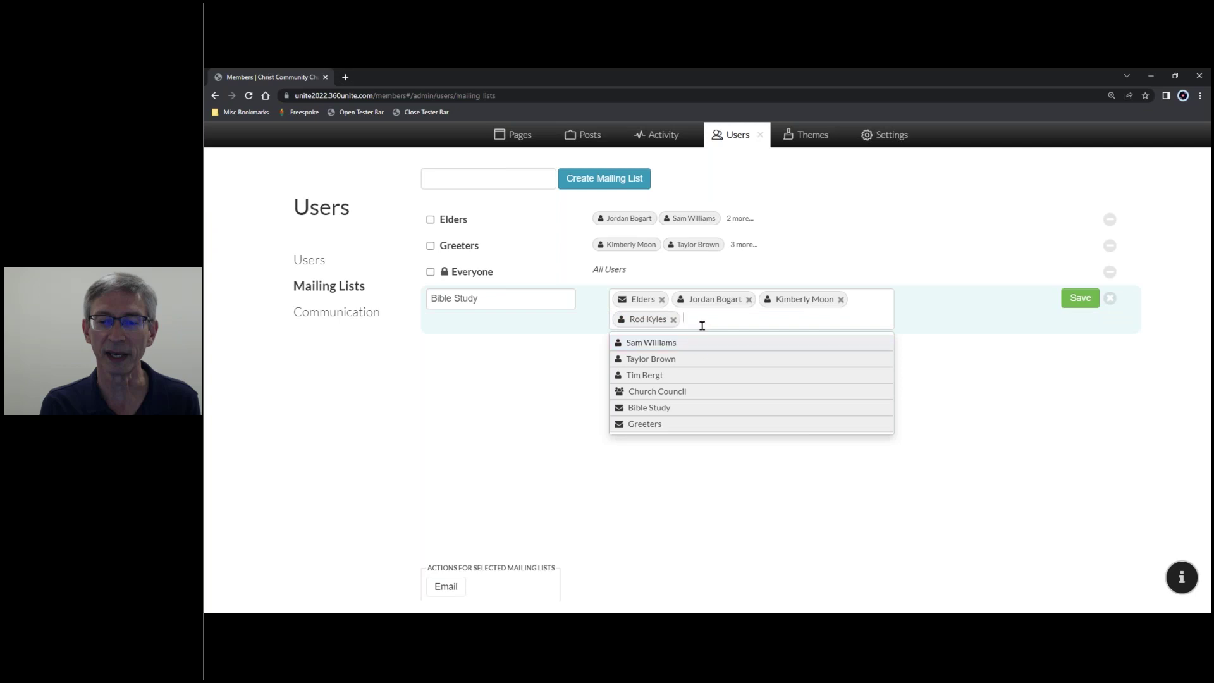
left_click(695, 347)
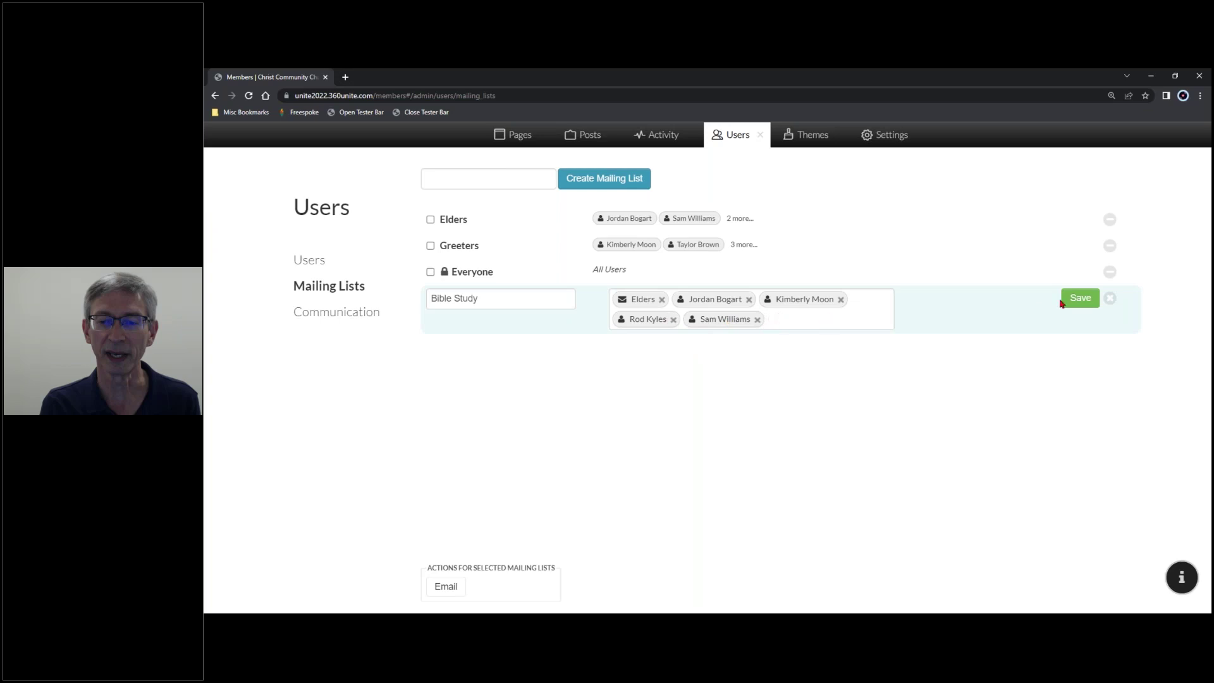
left_click(1083, 299)
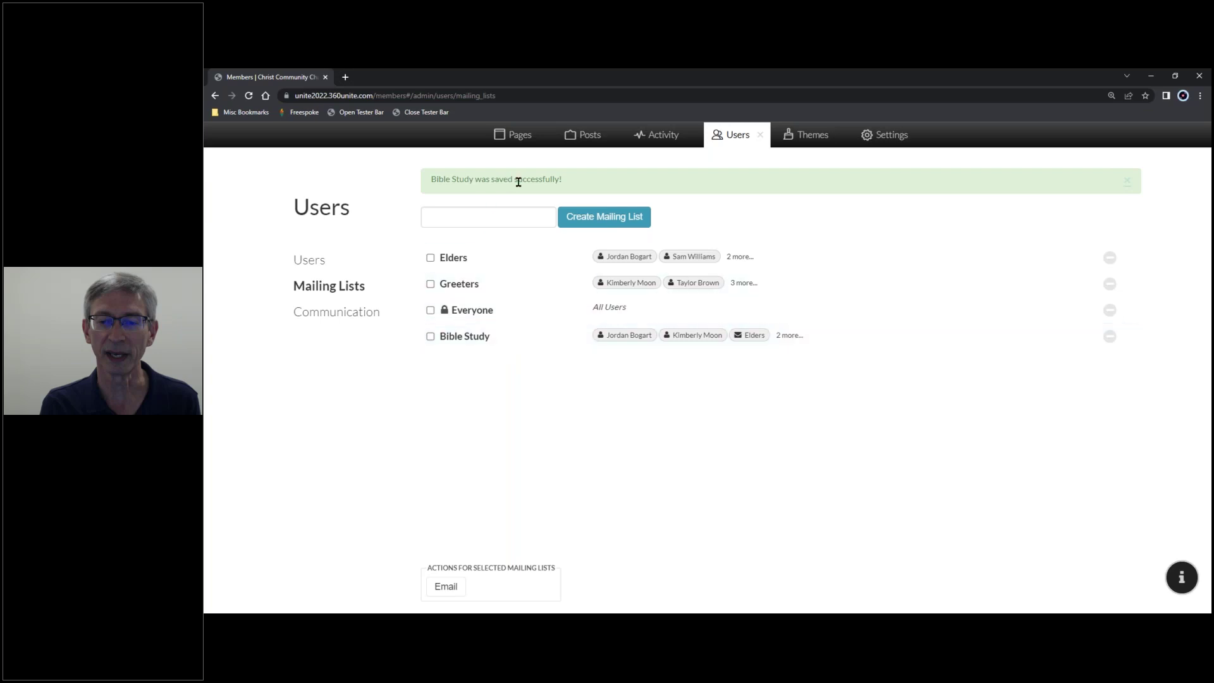
left_click(1129, 183)
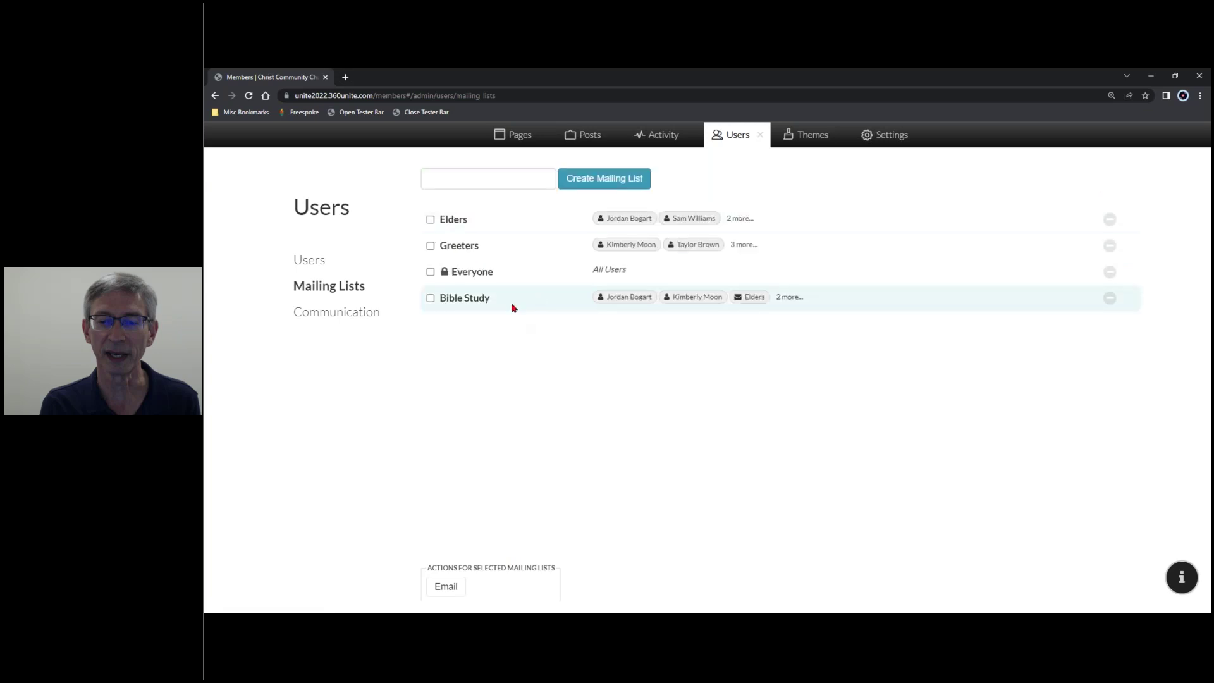
Start an email to the Bible Study mailing list and dismiss the notice
left_click(431, 300)
left_click(462, 587)
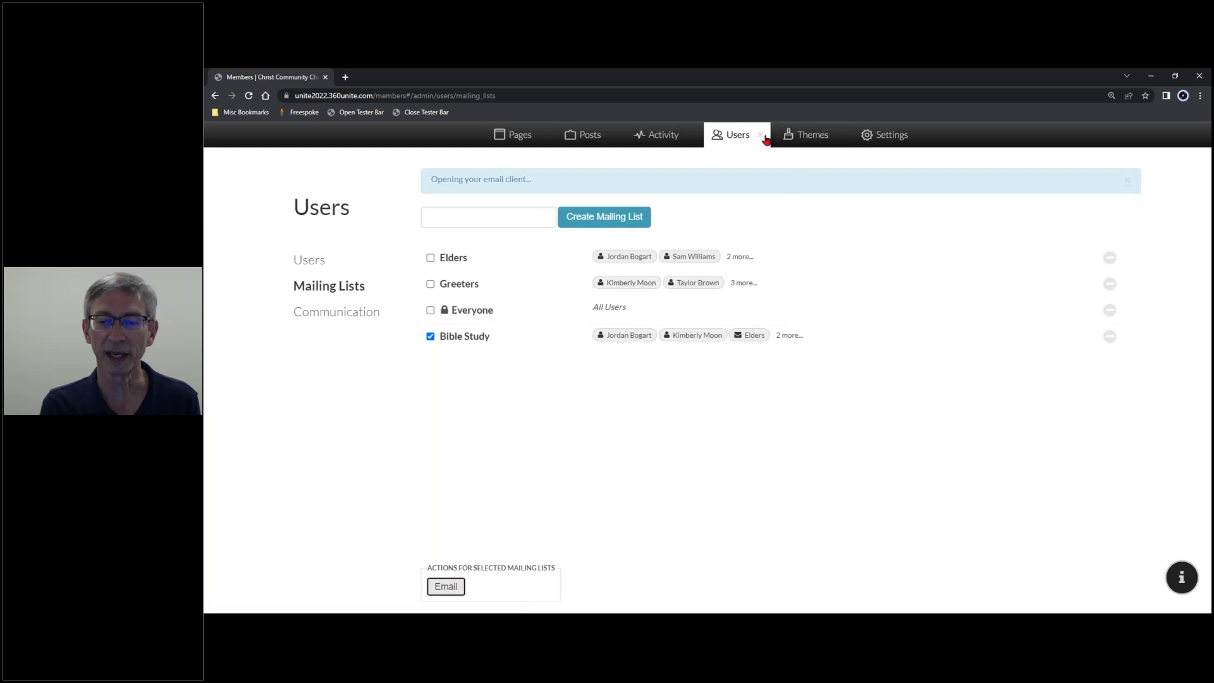
left_click(1129, 184)
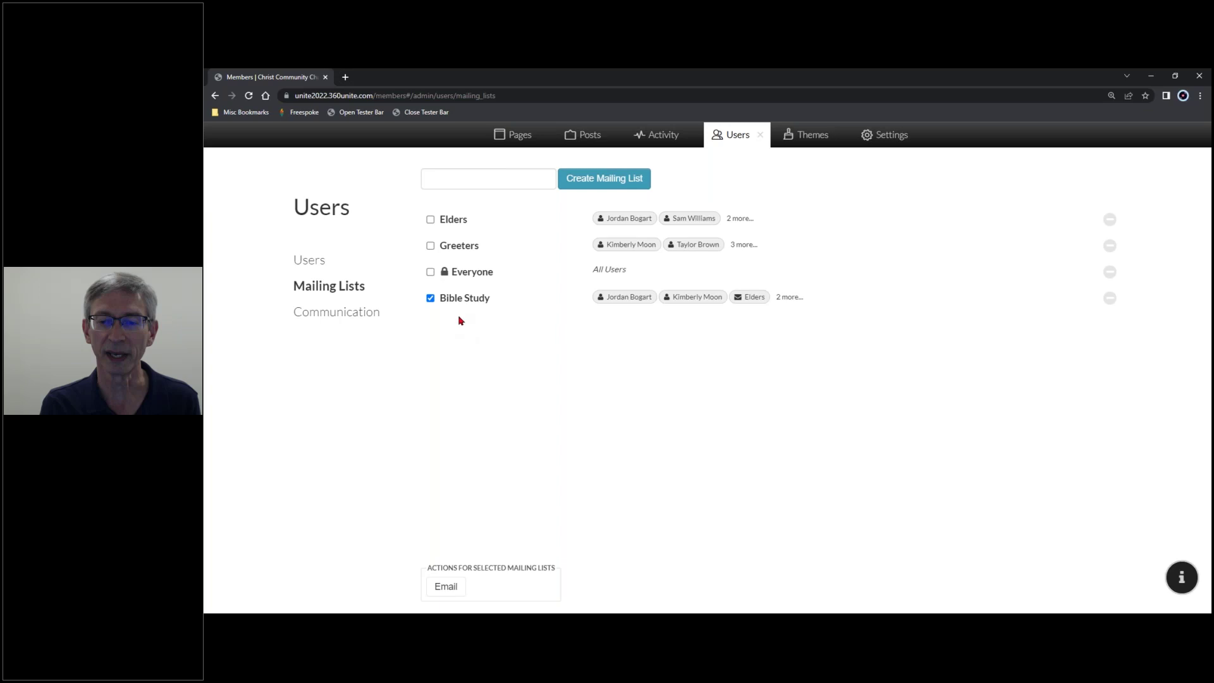
Leave the Users administration and open the Calendars section of the site settings
left_click(759, 136)
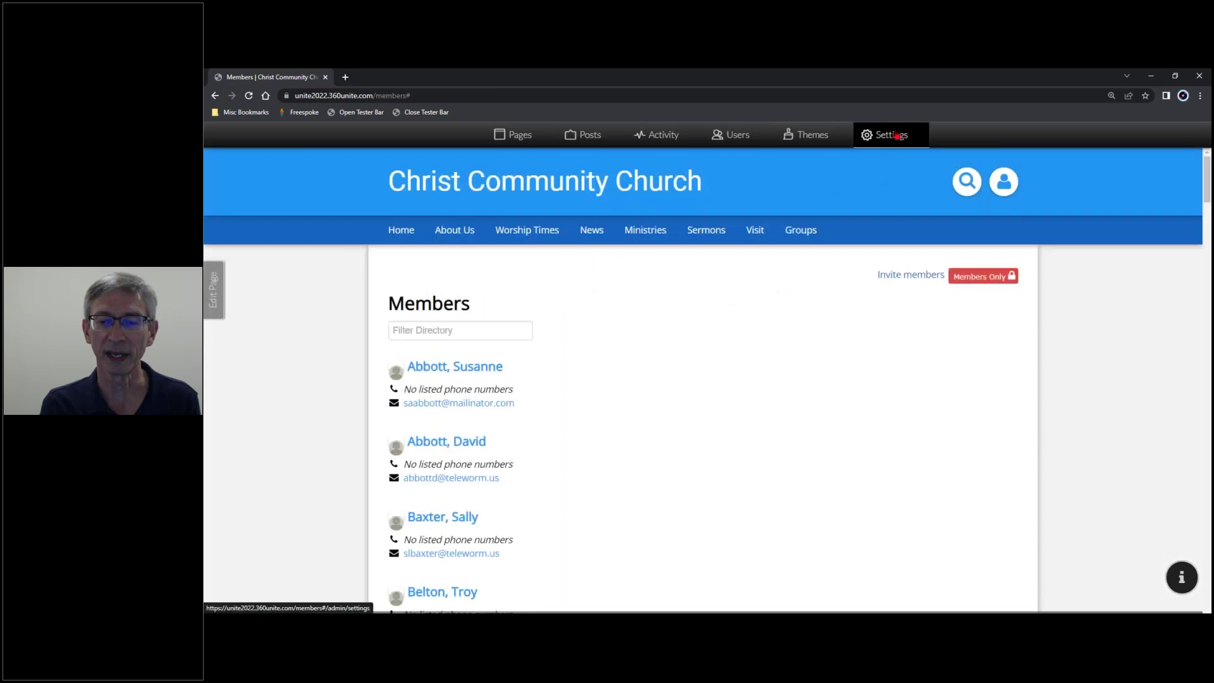
left_click(897, 136)
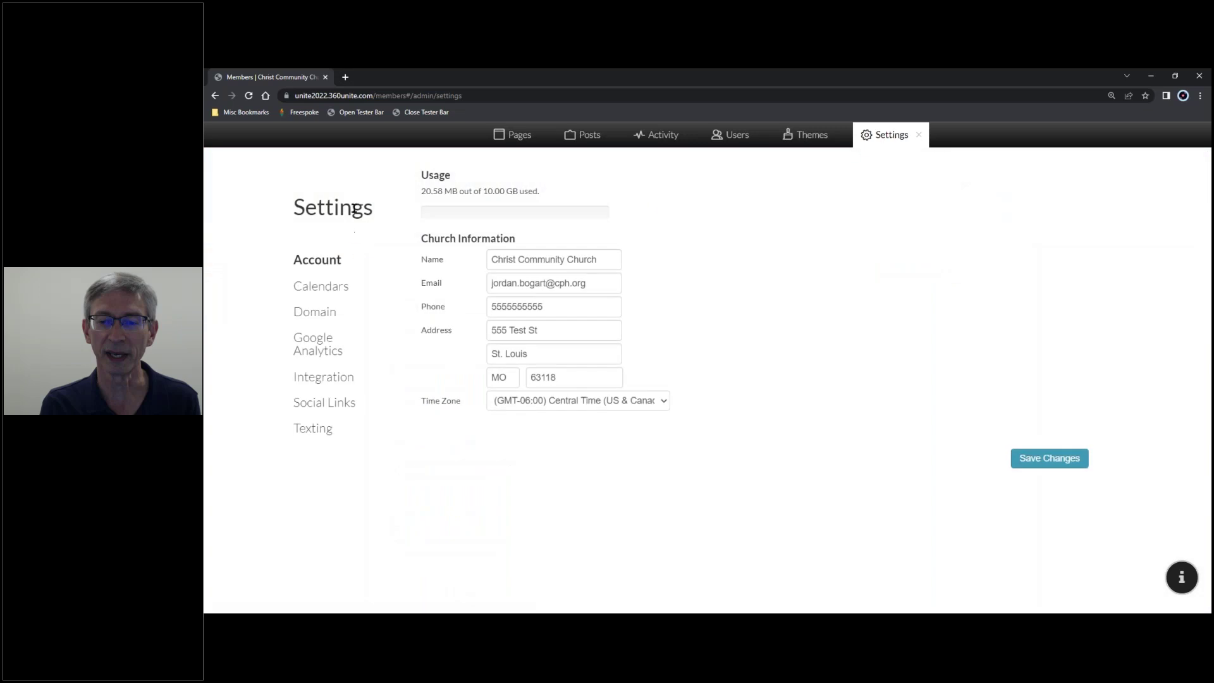
left_click(318, 292)
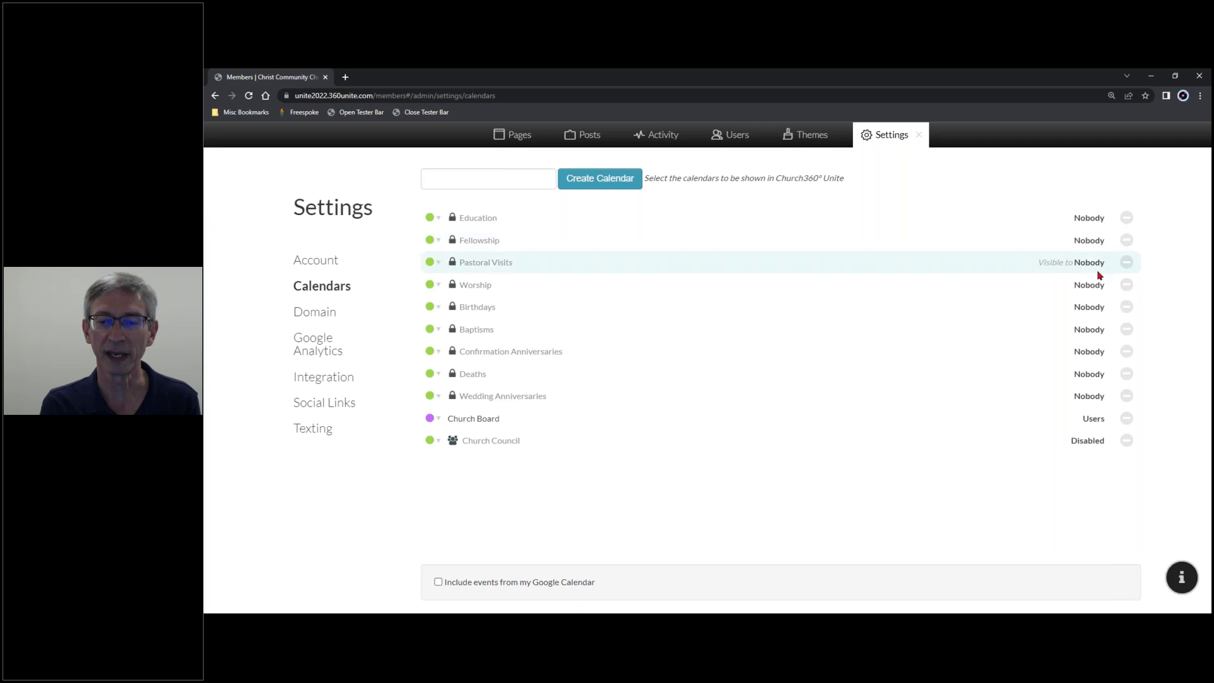
Try the Nobody and Everyone viewing options for the Church Board calendar, and save it with Users selected
left_click(1088, 420)
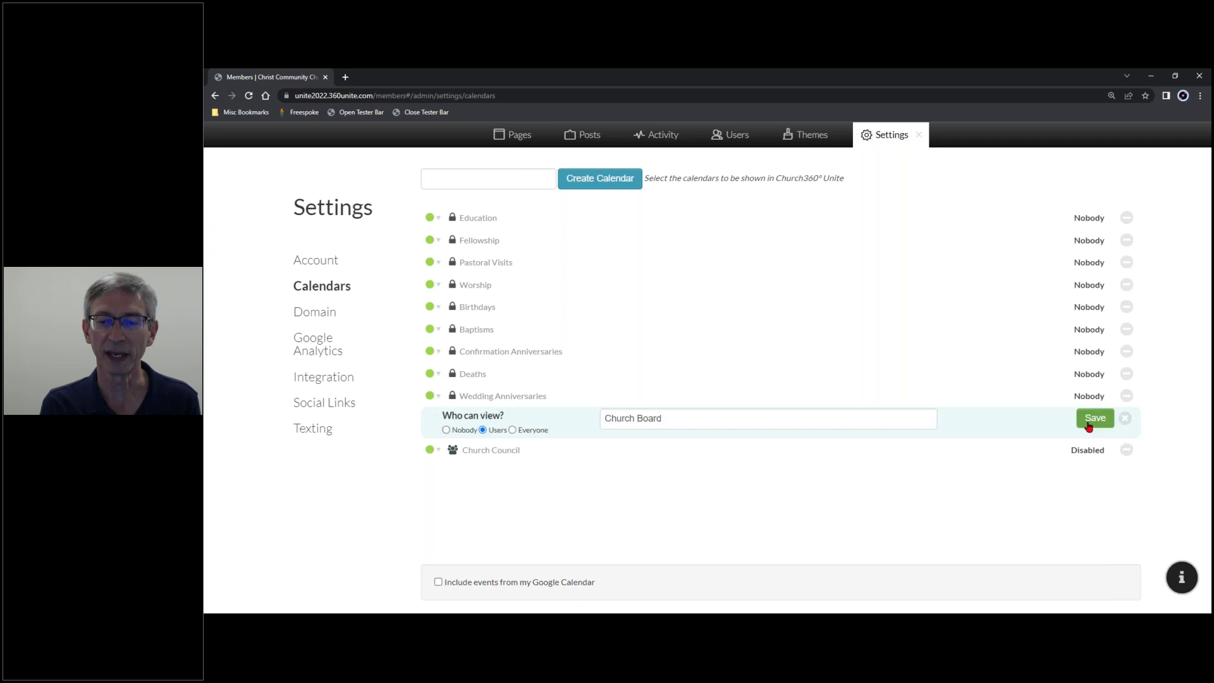
left_click(675, 418)
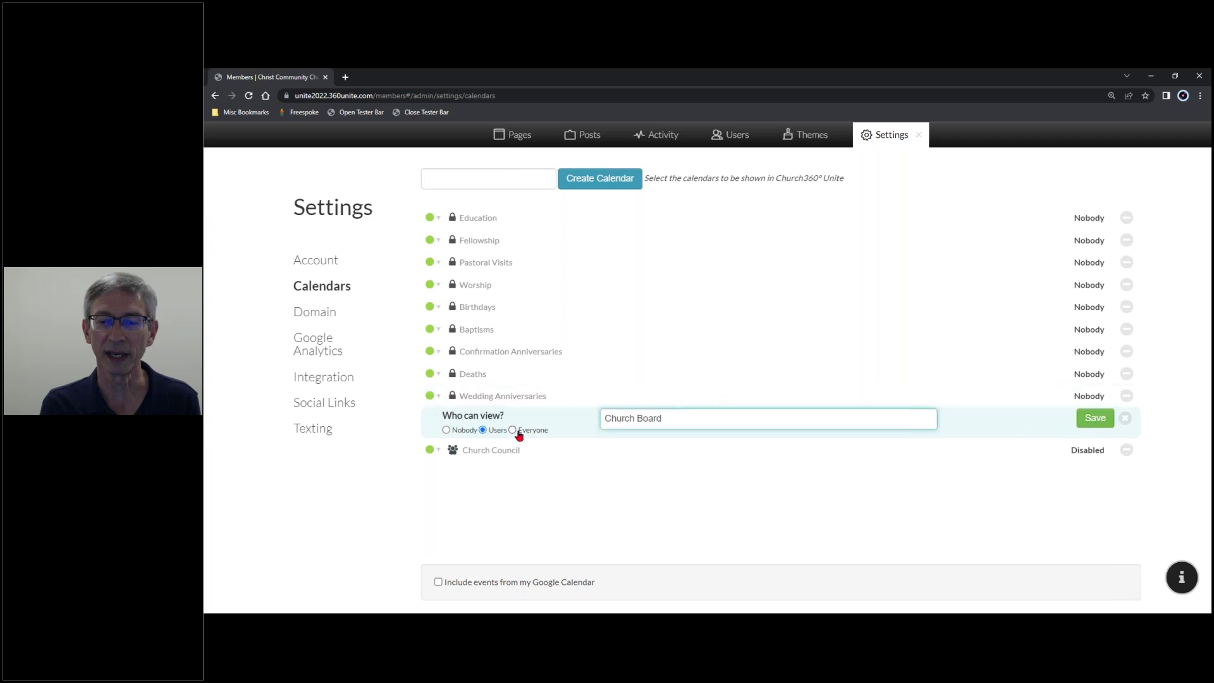
left_click(447, 431)
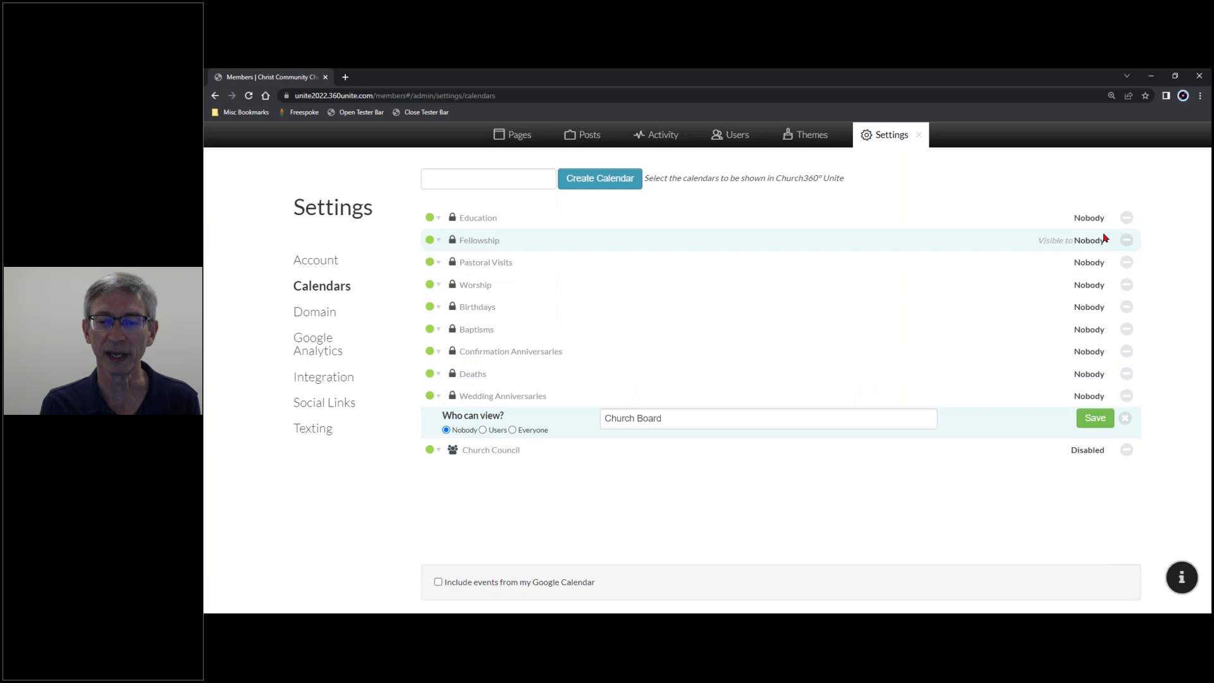
left_click(484, 432)
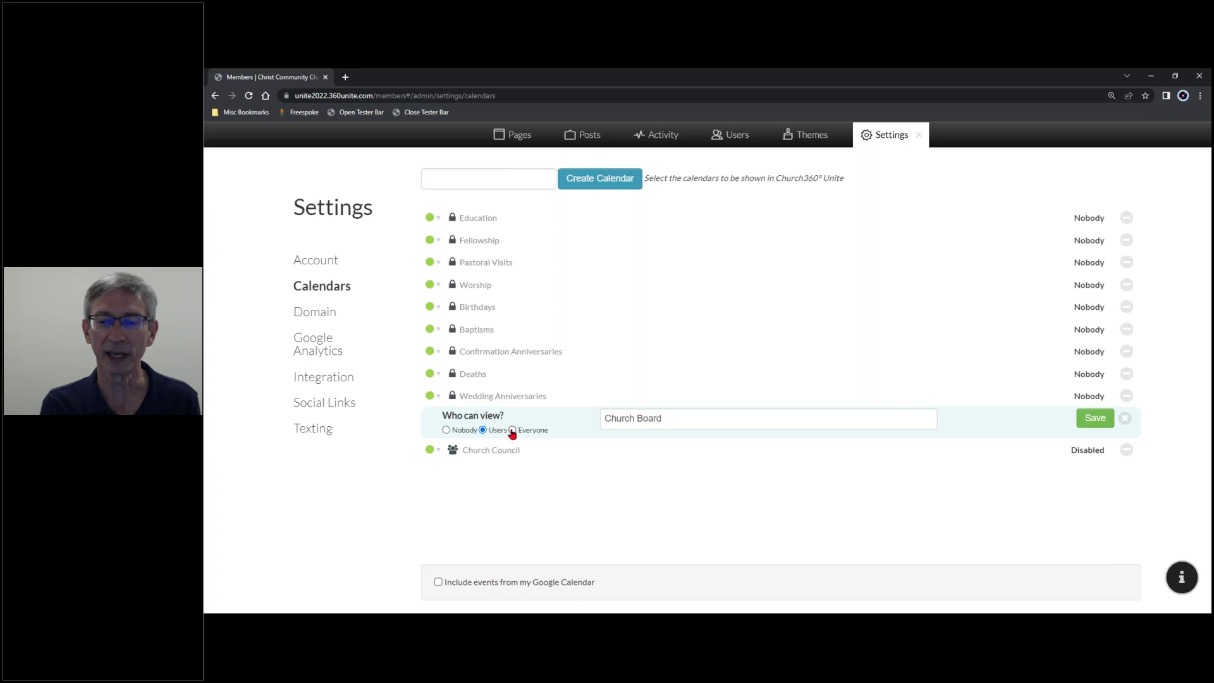
left_click(513, 431)
left_click(482, 430)
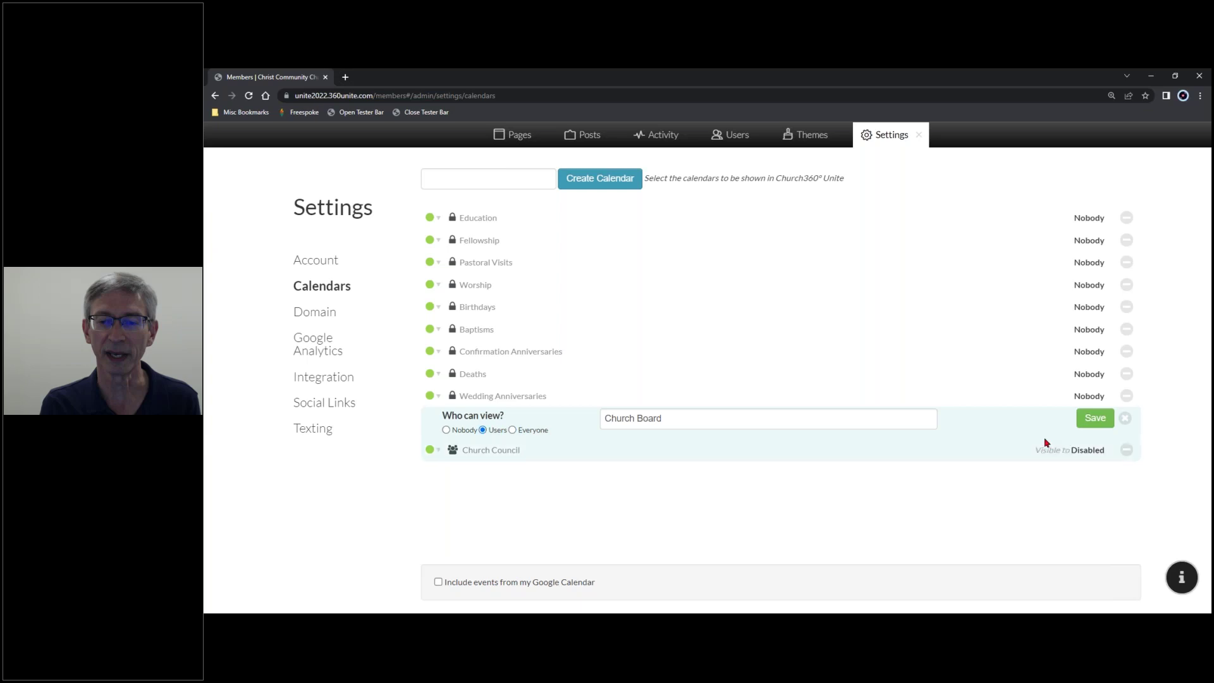
left_click(1093, 419)
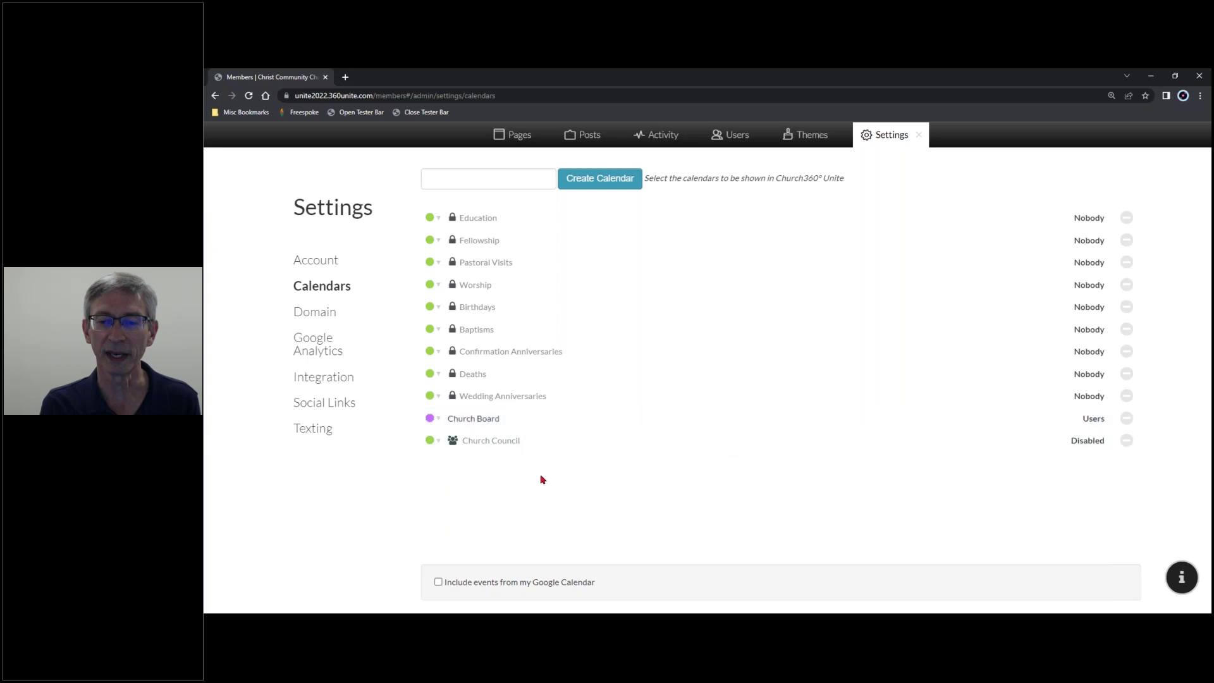
Create a calendar named Gymnasium and make it viewable by Everyone
left_click(511, 178)
type("Gy")
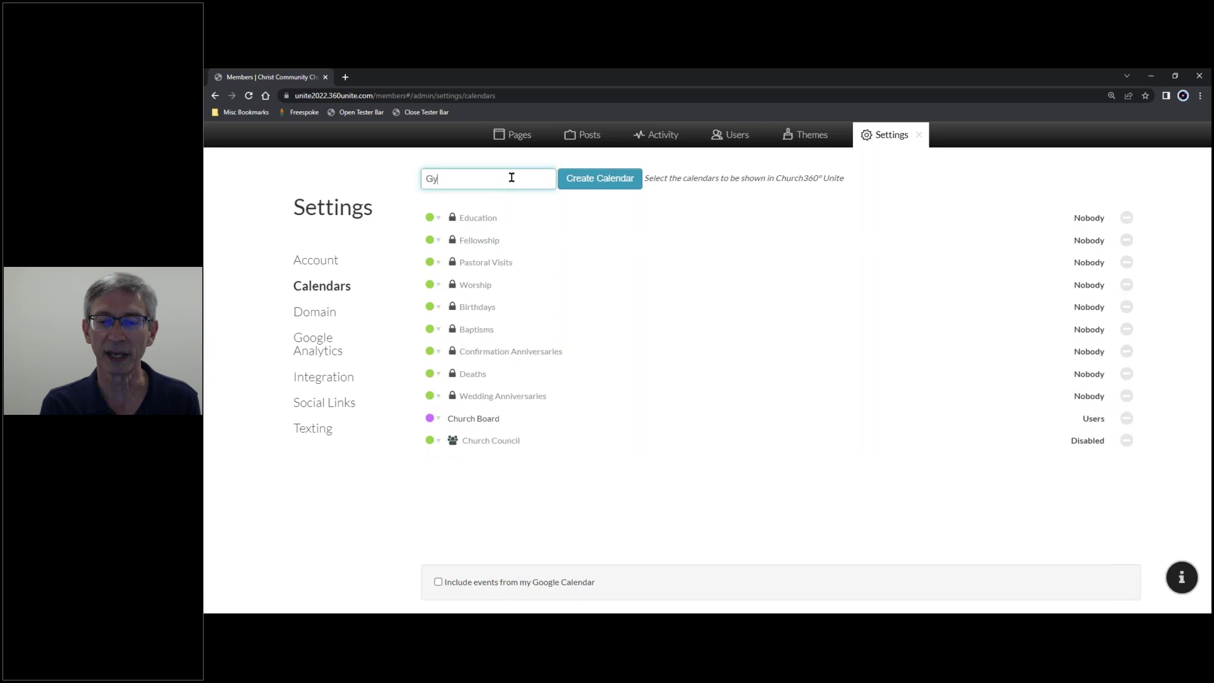
type("mnasium")
left_click(595, 184)
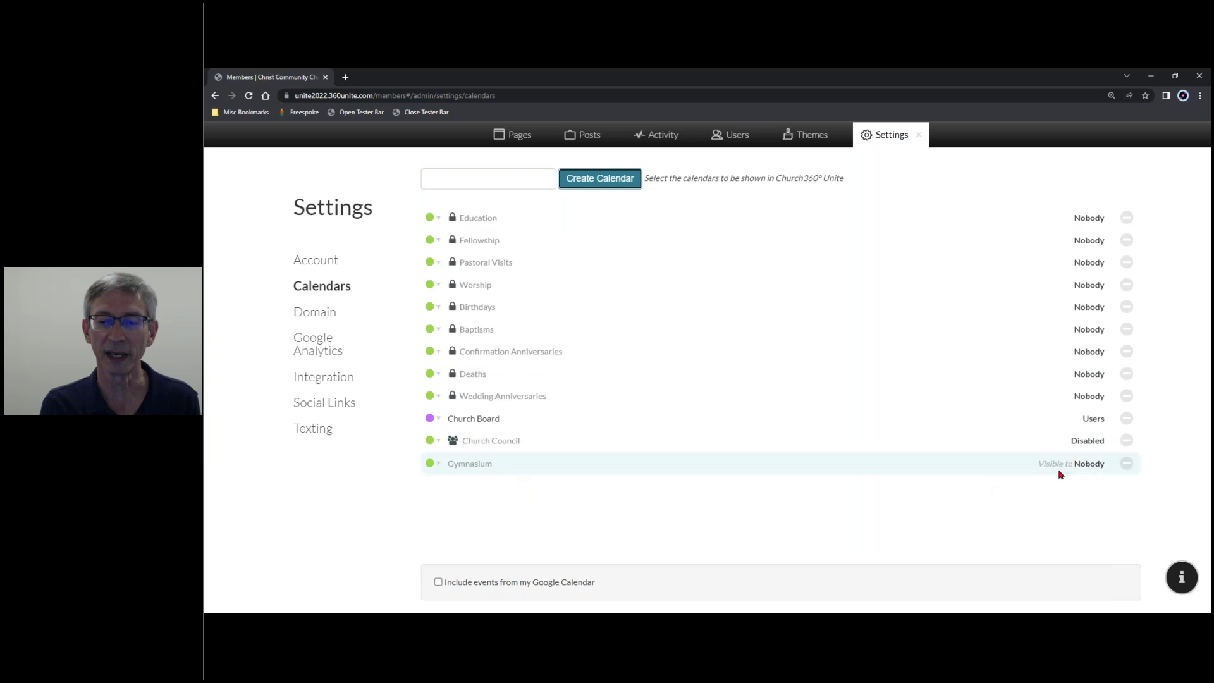
left_click(980, 466)
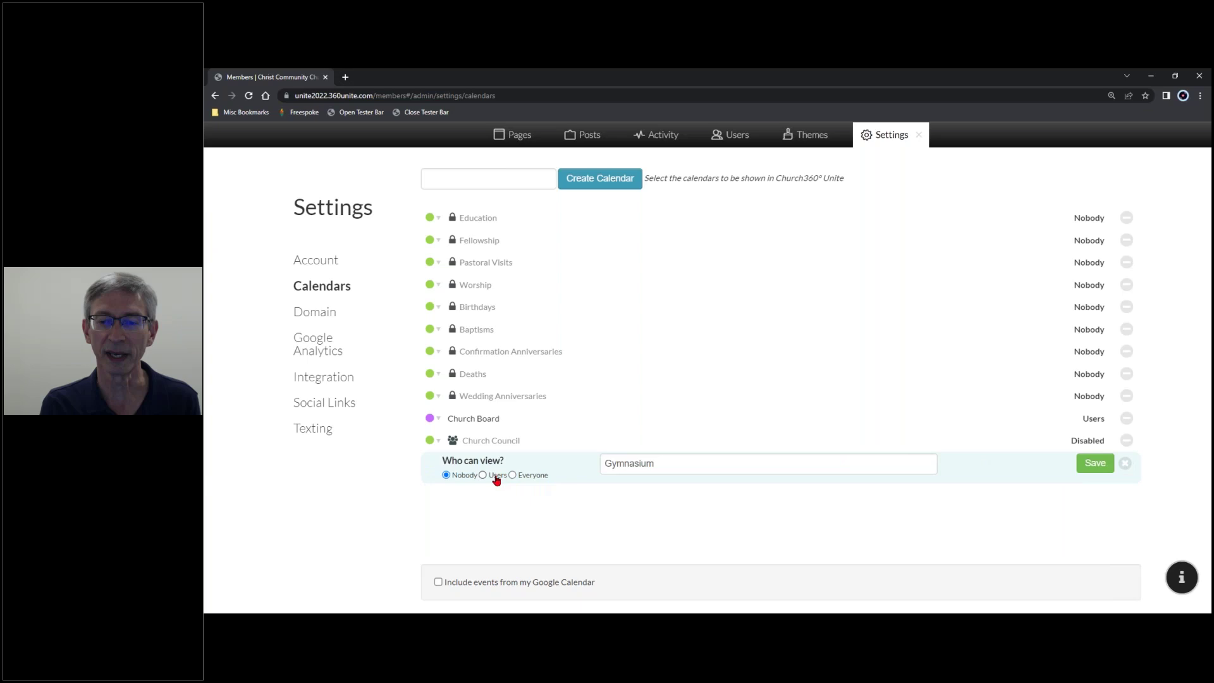
left_click(513, 476)
left_click(1095, 463)
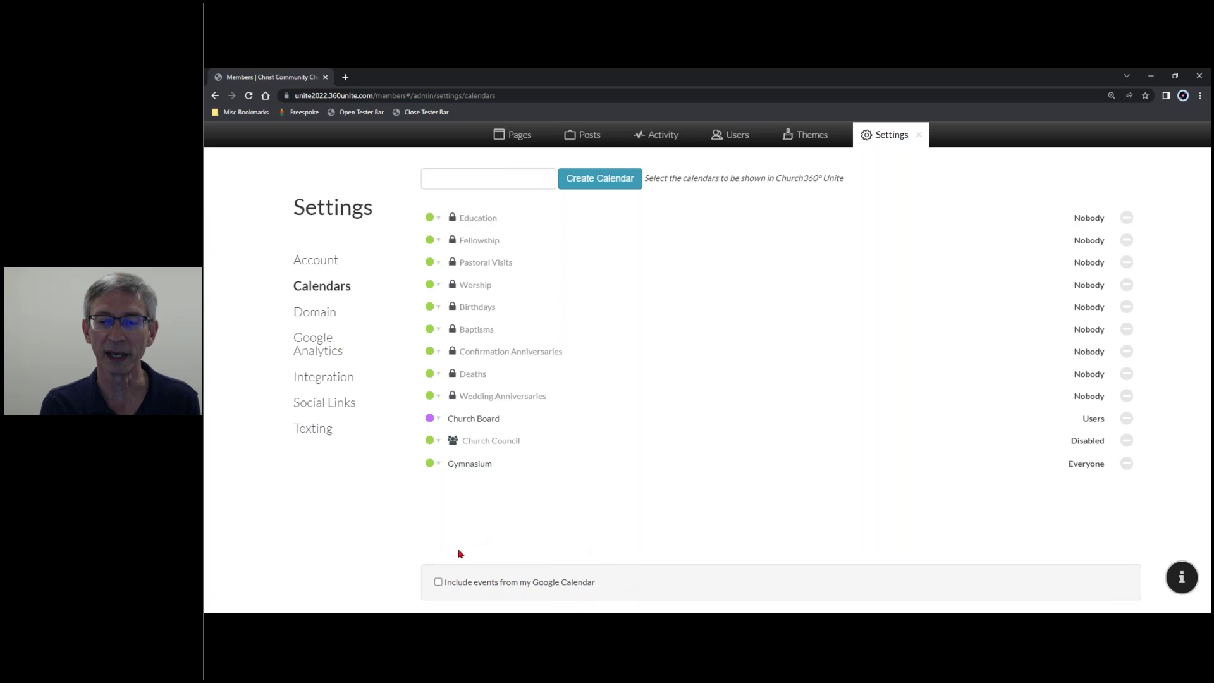
Try to include events from the Google Calendar, and close the Google sign-in window
left_click(438, 583)
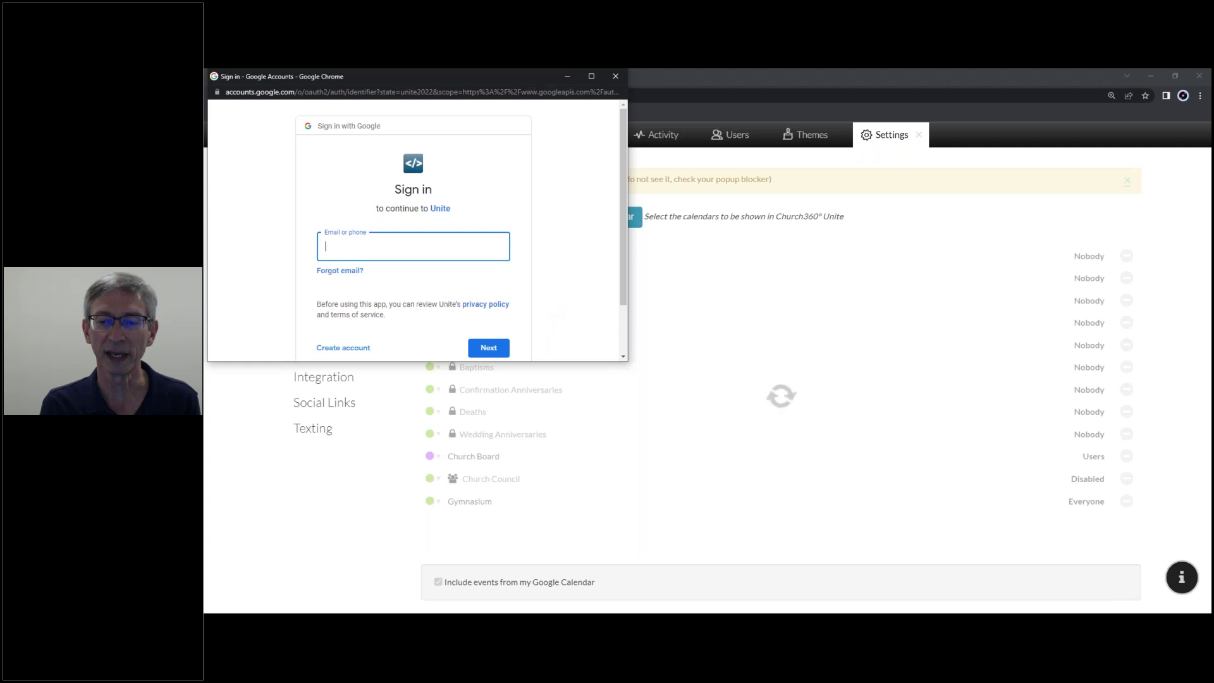
left_click(615, 76)
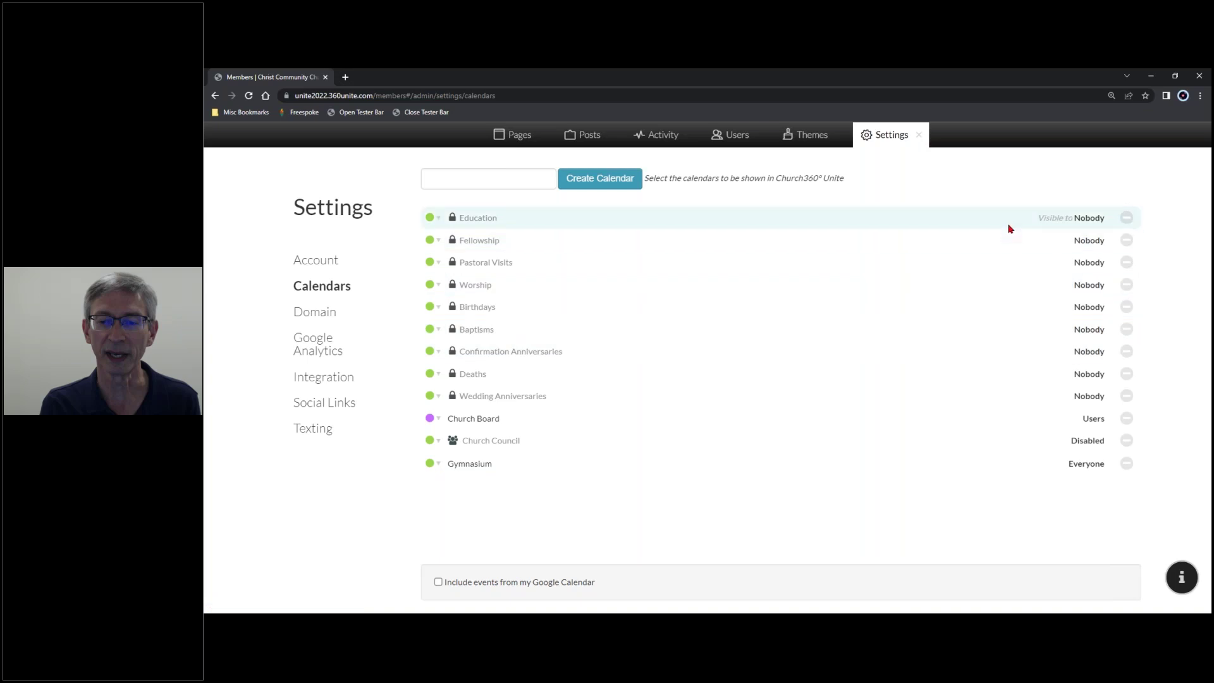
Leave the settings and open the website's Calendar page under News
left_click(920, 136)
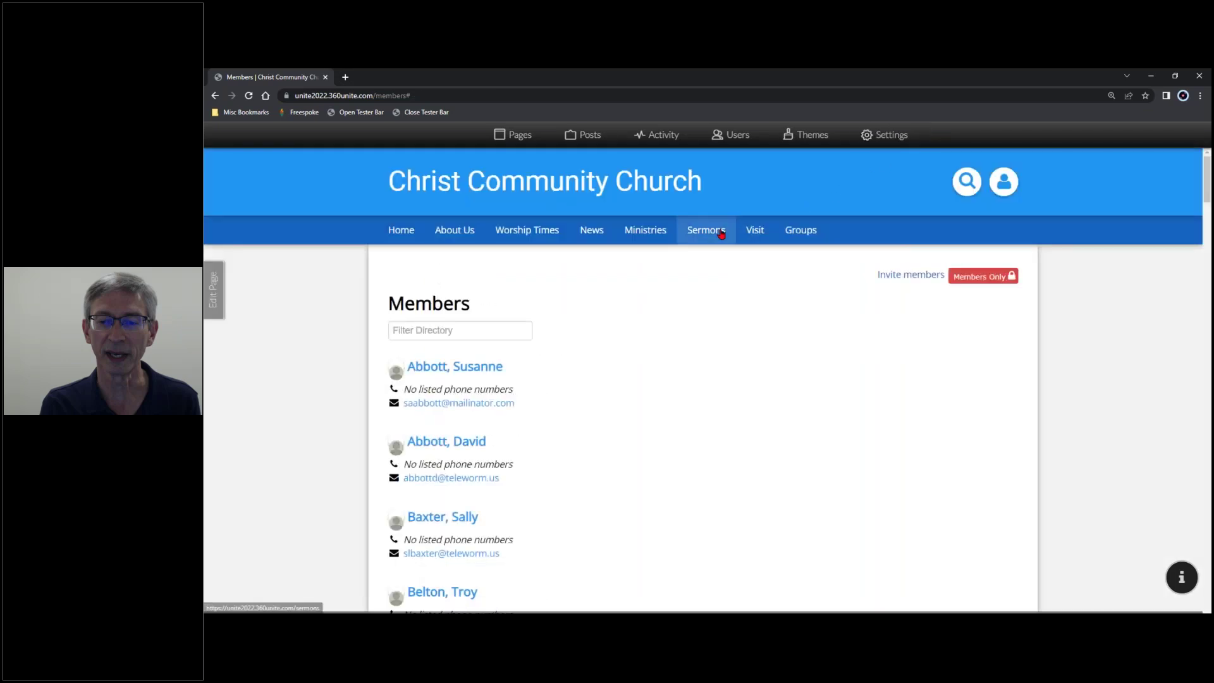
mouse_move(598, 233)
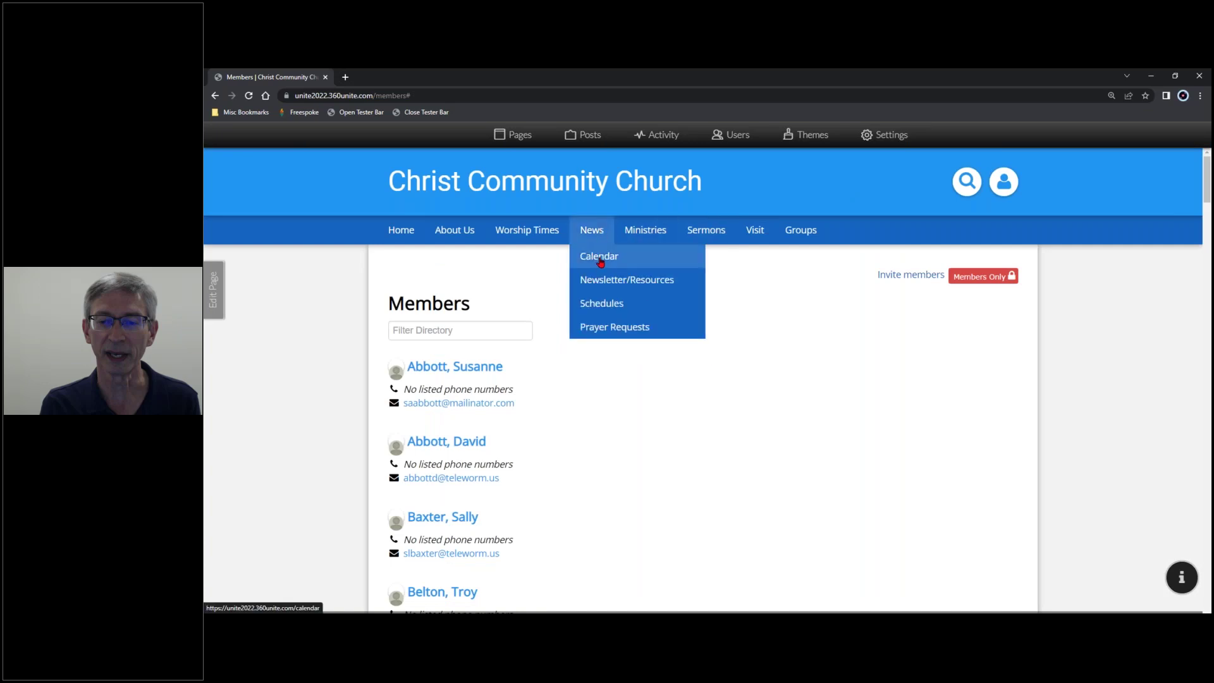
left_click(600, 262)
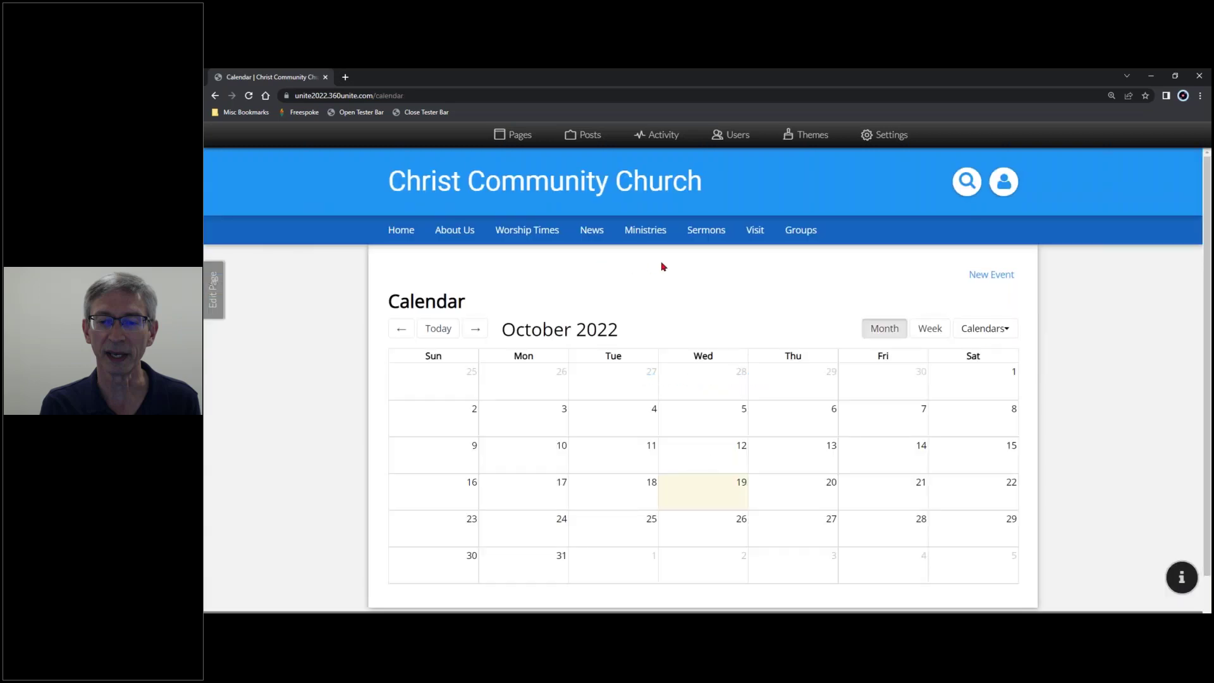
View the website calendar by week and return it to the month view
scroll(688, 282, "down", 1)
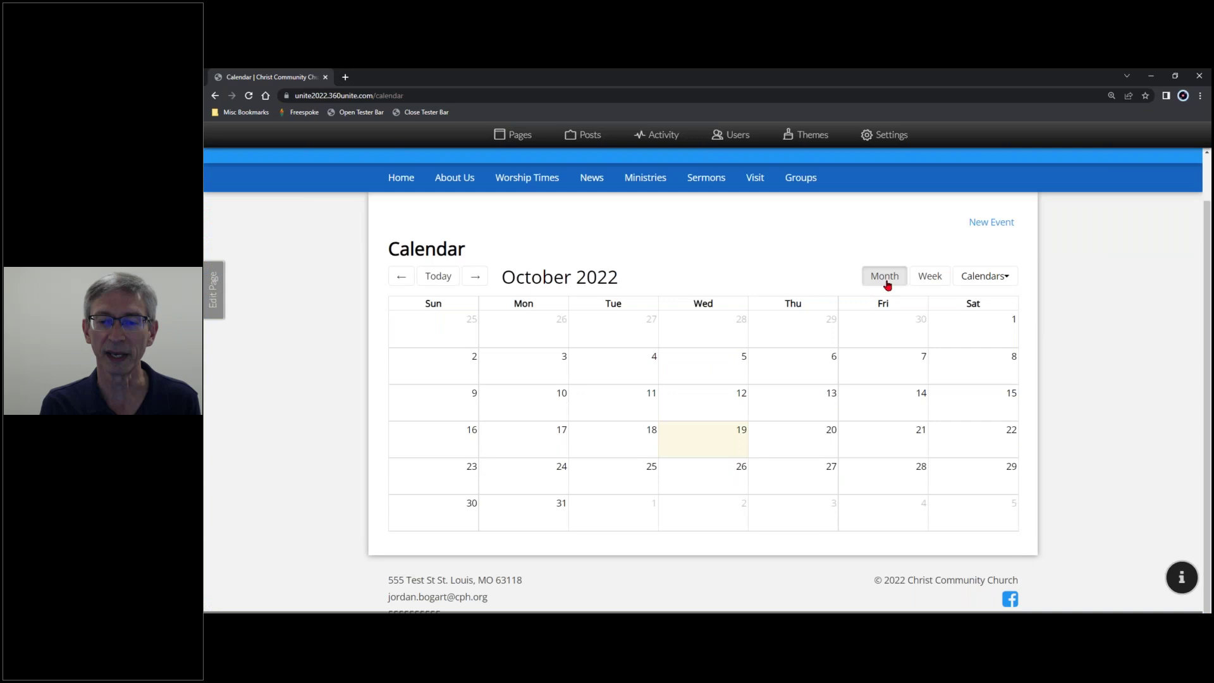
left_click(931, 277)
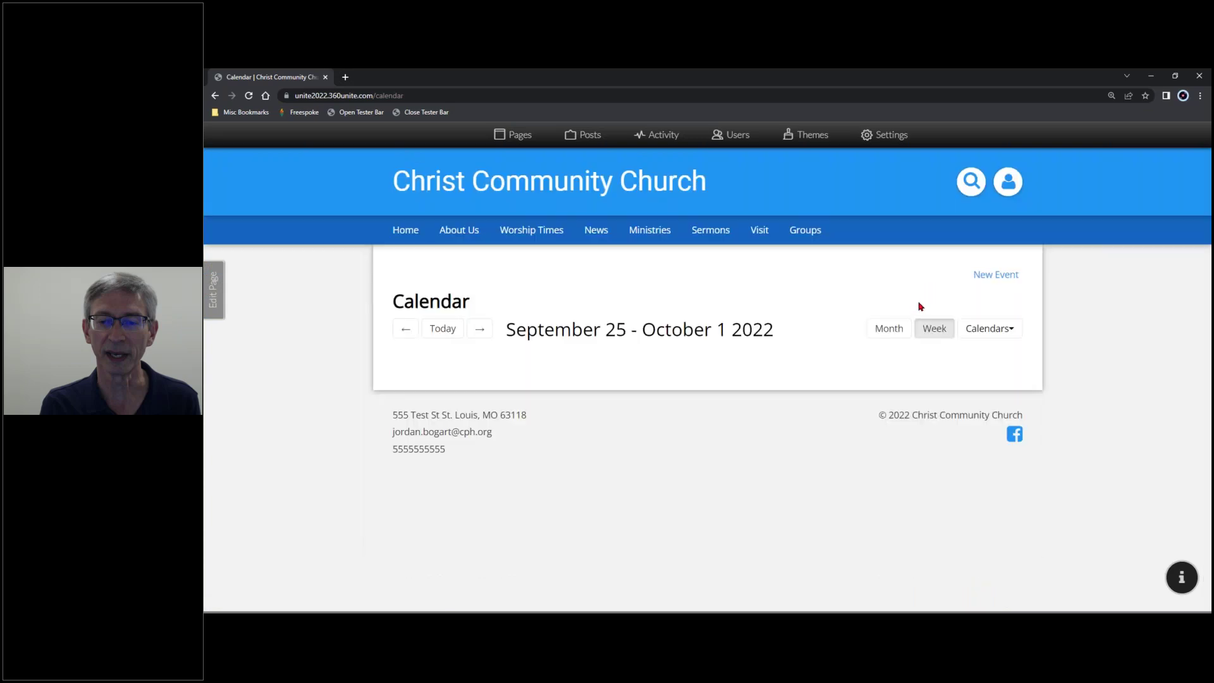
left_click(890, 330)
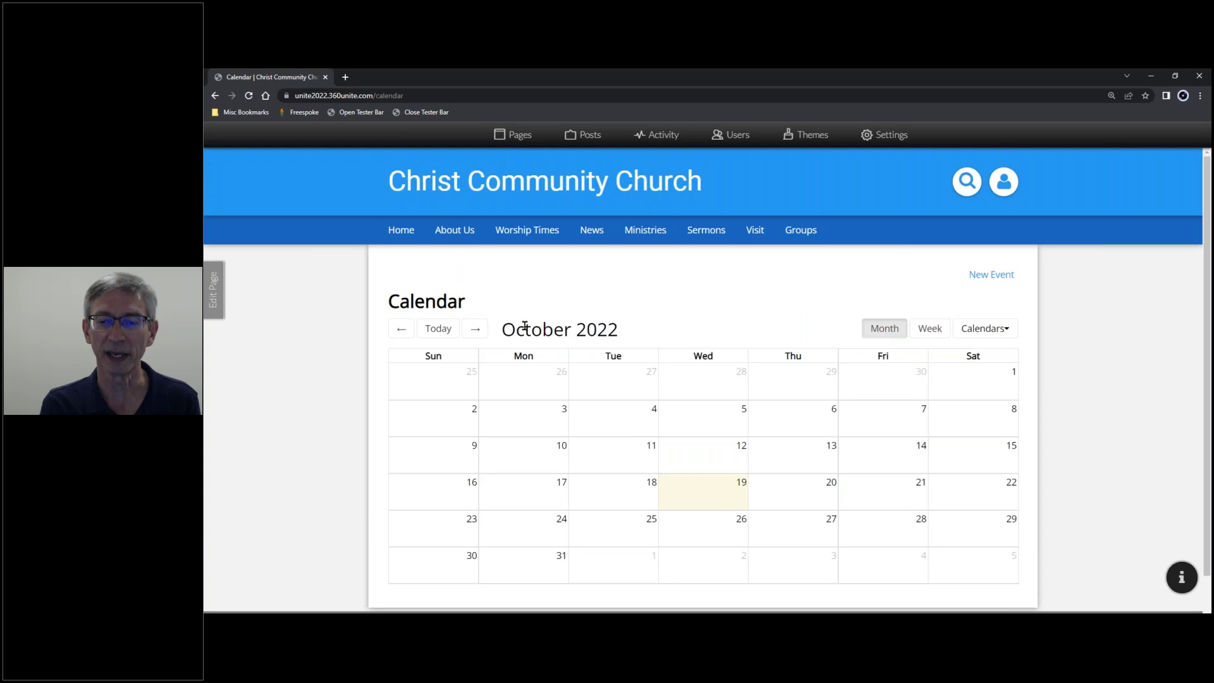
Browse the website calendar back to August 2022 and forward to January 2023, and return to the current month
left_click(402, 332)
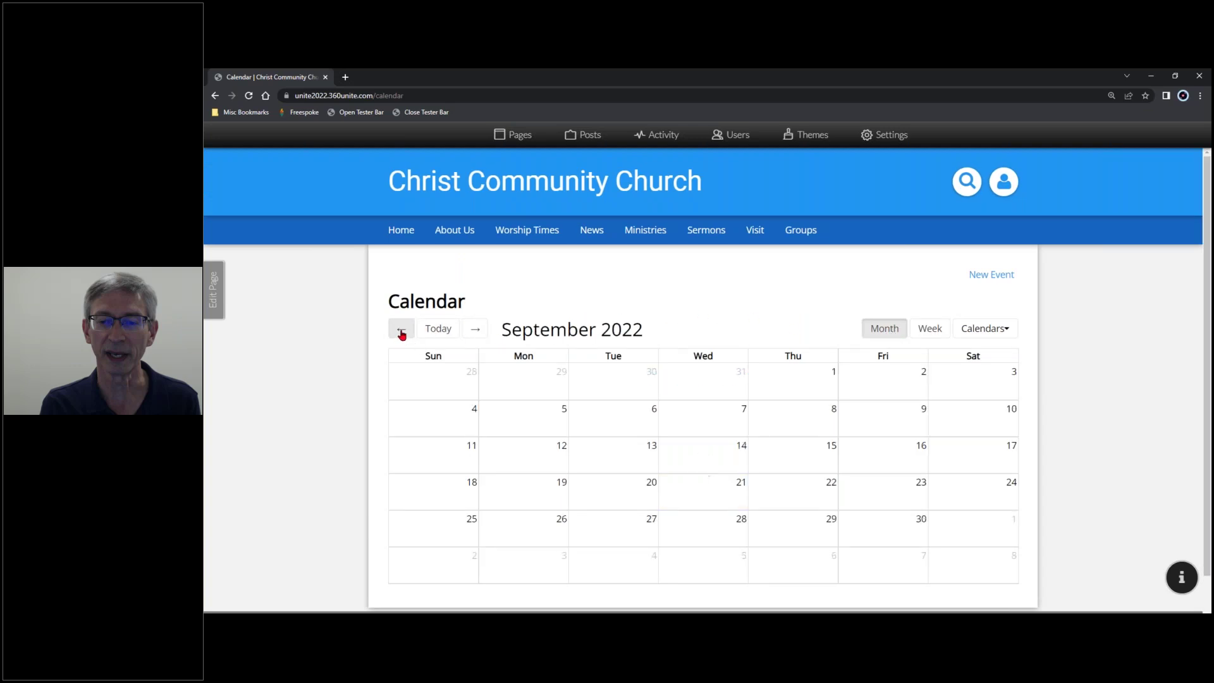
left_click(402, 333)
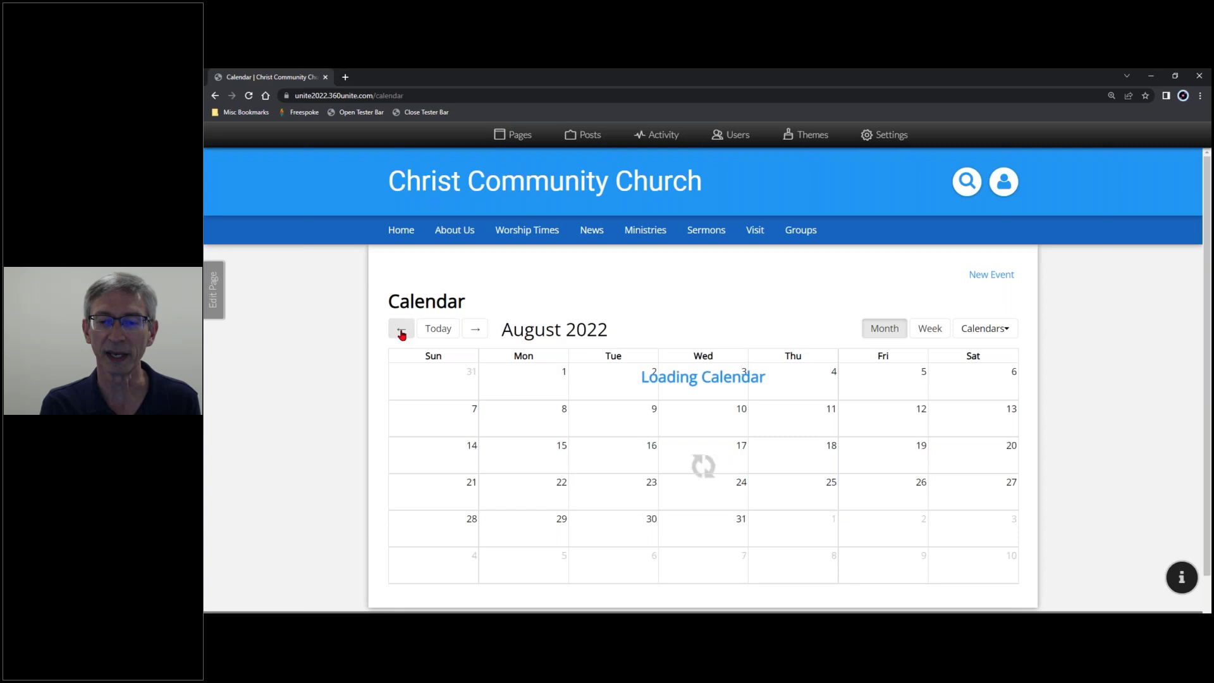
left_click(479, 330)
left_click(479, 331)
left_click(480, 330)
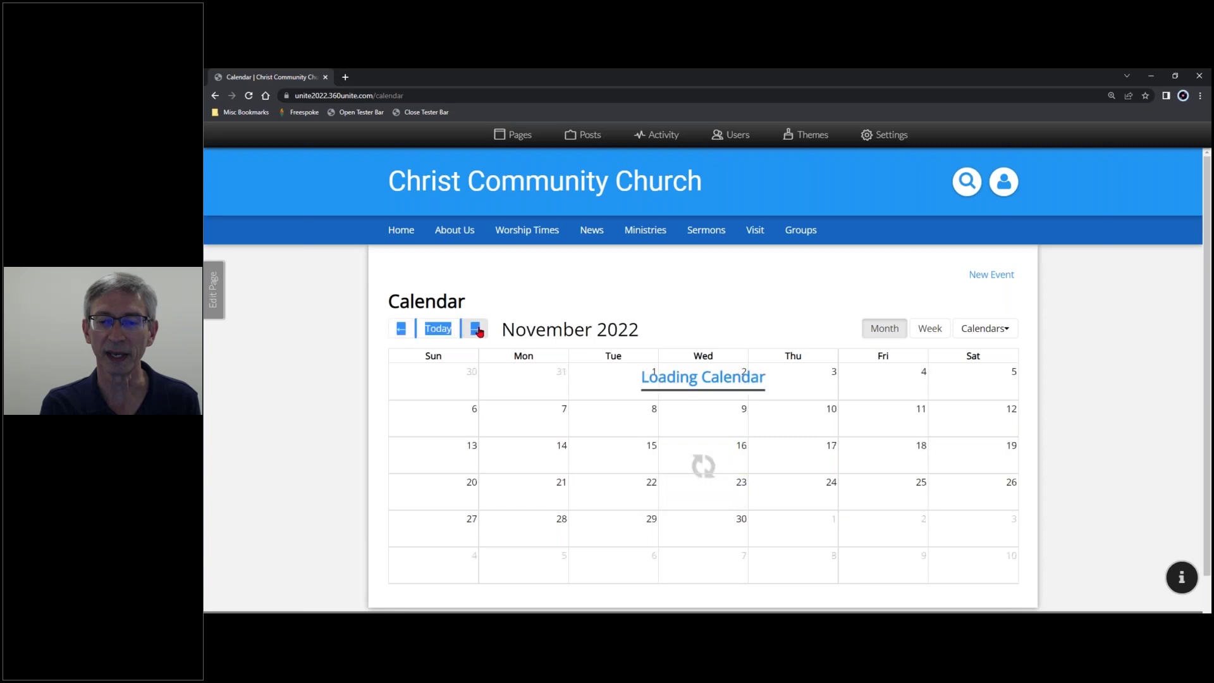
left_click(480, 331)
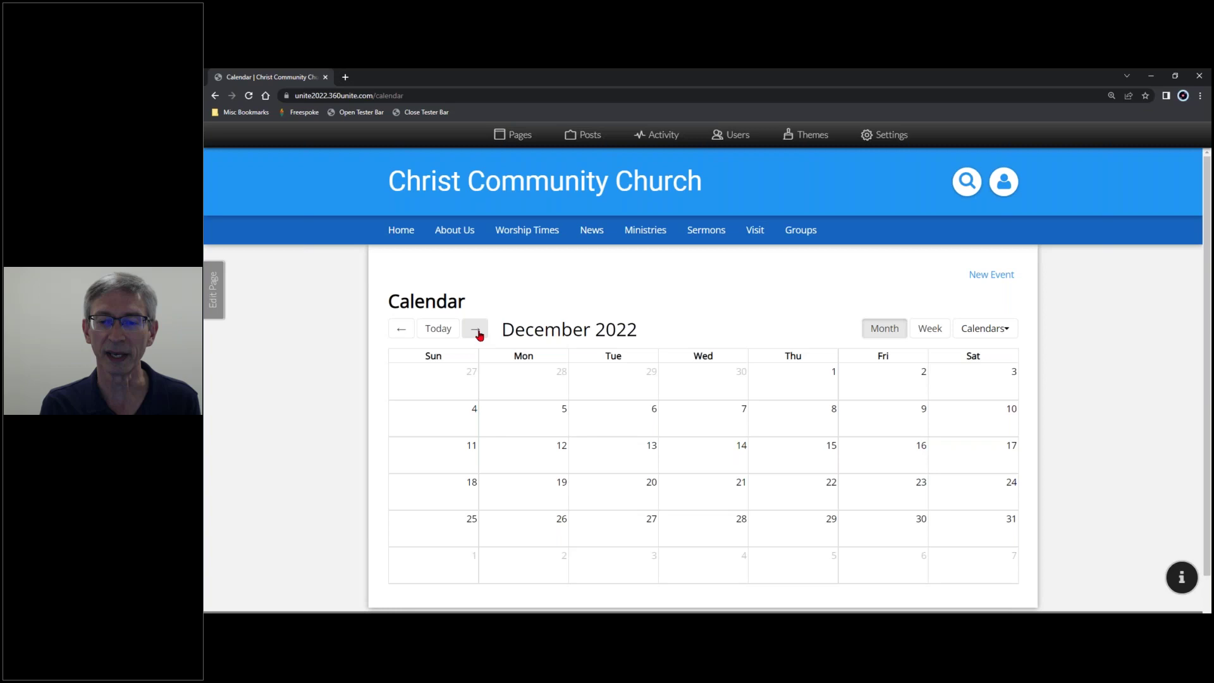
left_click(475, 330)
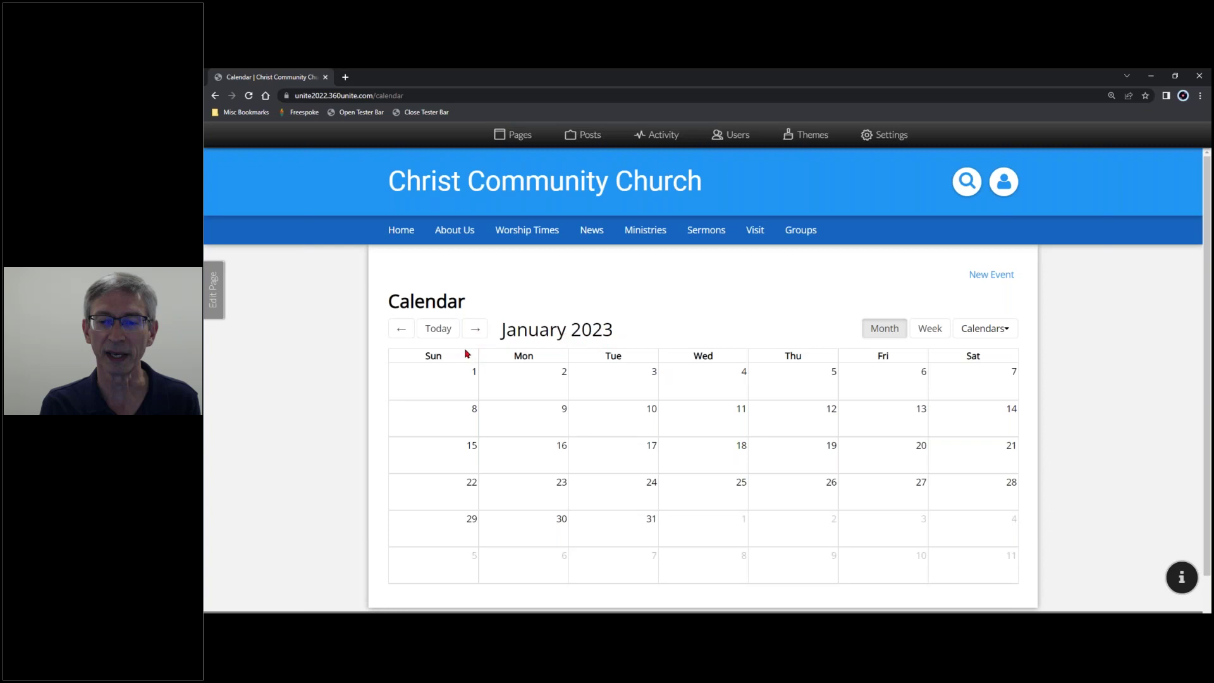
left_click(436, 333)
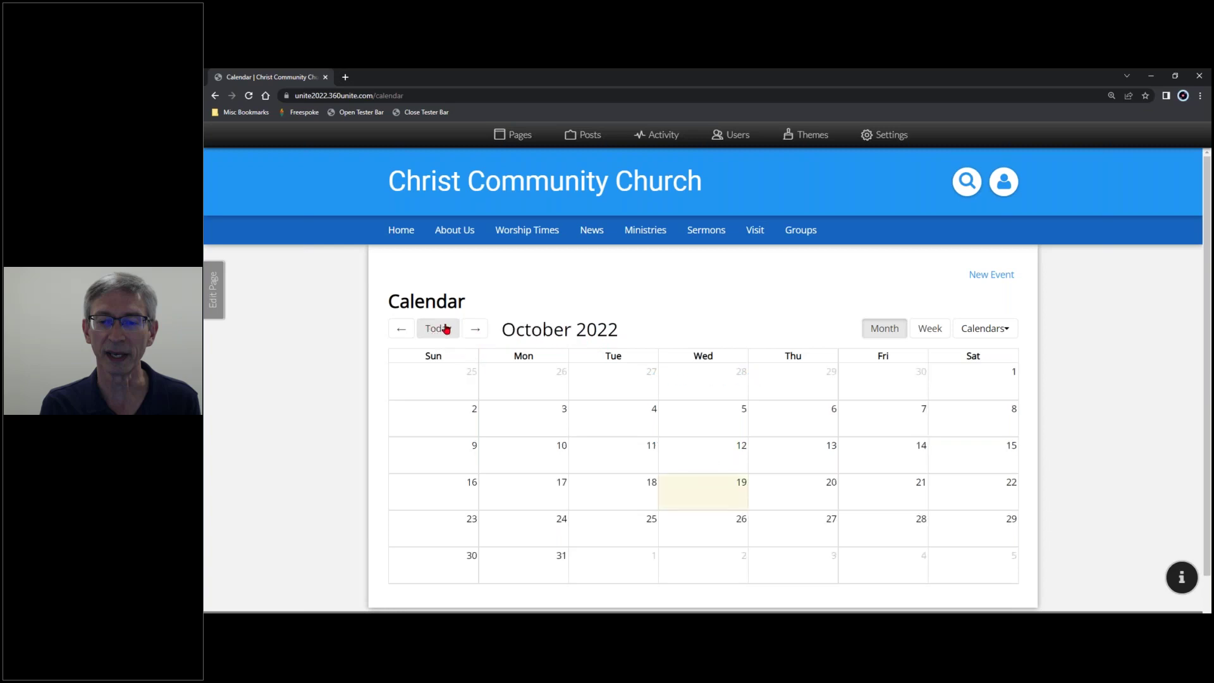
scroll(446, 329, "down", 1)
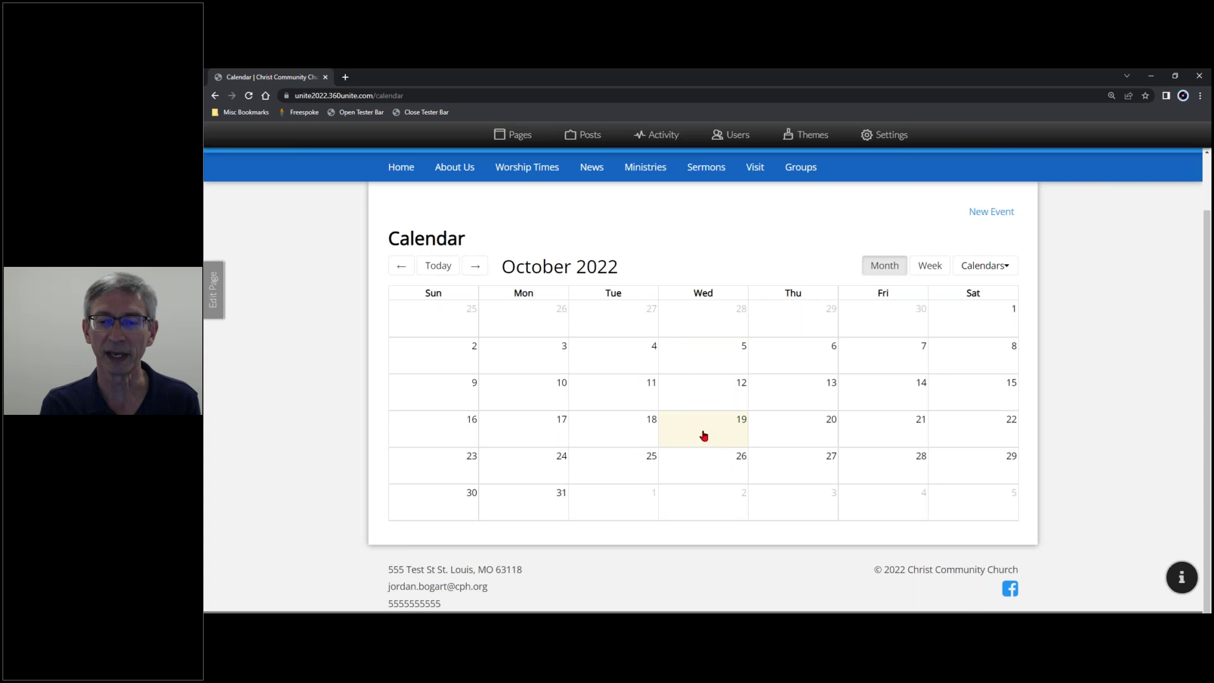
scroll(712, 398, "up", 1)
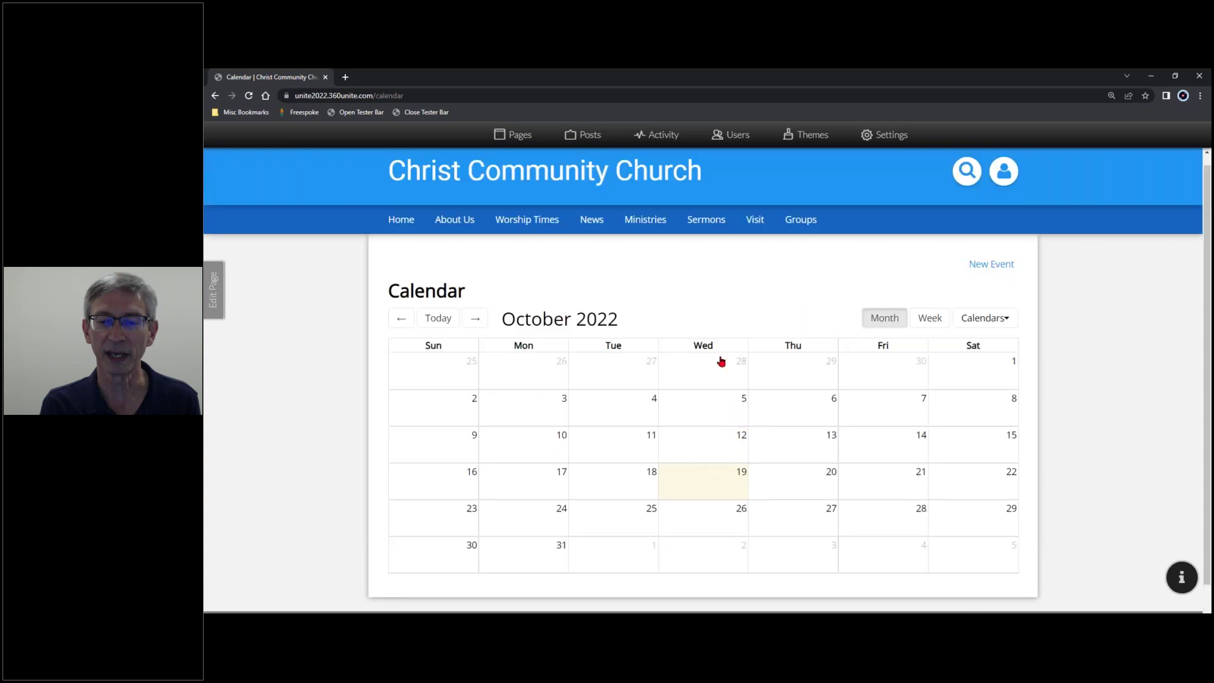
Hide the Church Council and Church Board calendars so the website calendar shows only Gymnasium
left_click(1004, 318)
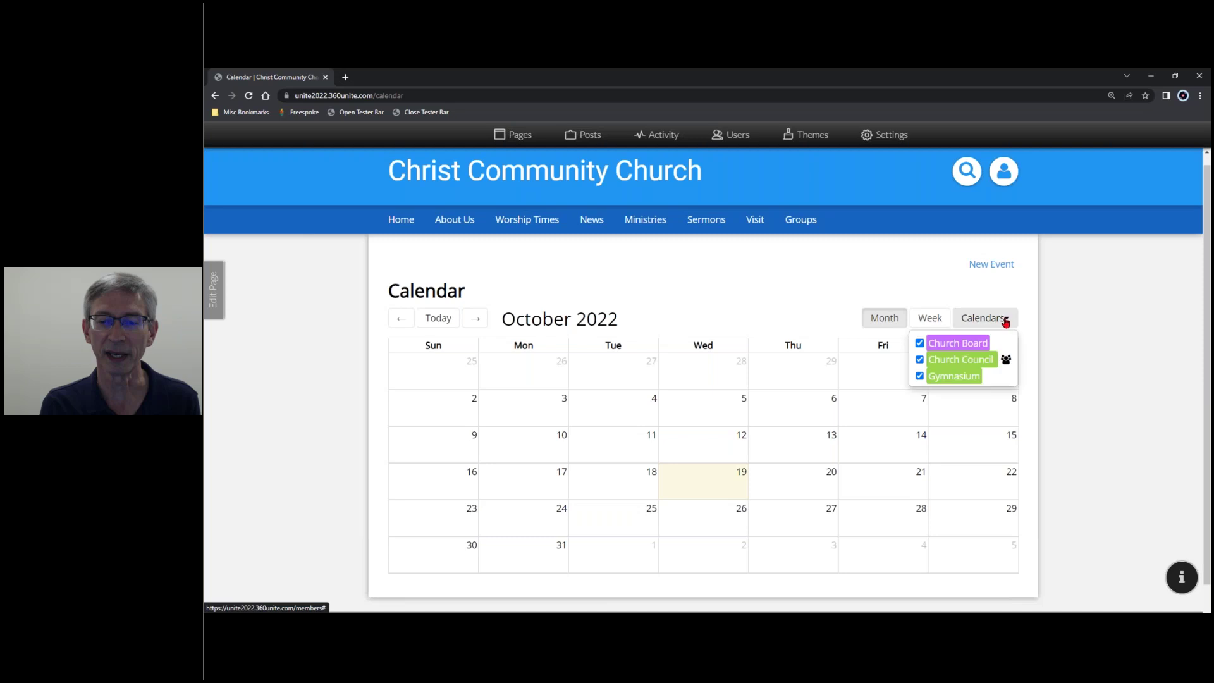
left_click(1032, 300)
left_click(1006, 319)
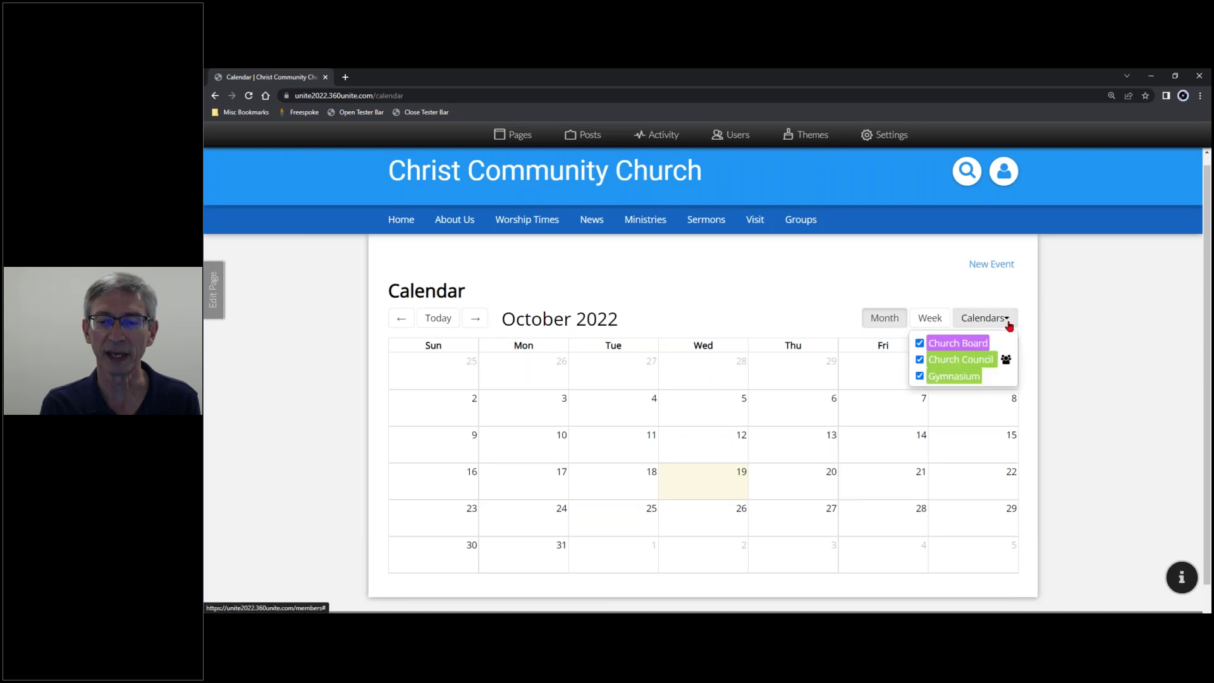
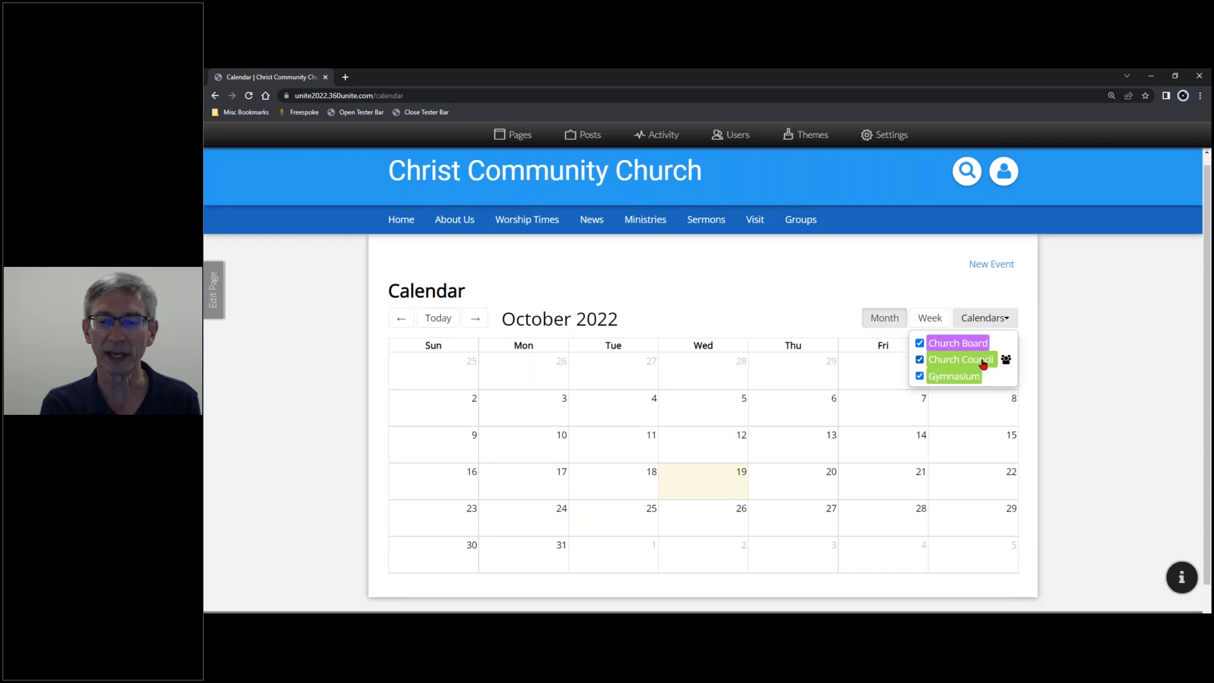
left_click(921, 361)
left_click(921, 344)
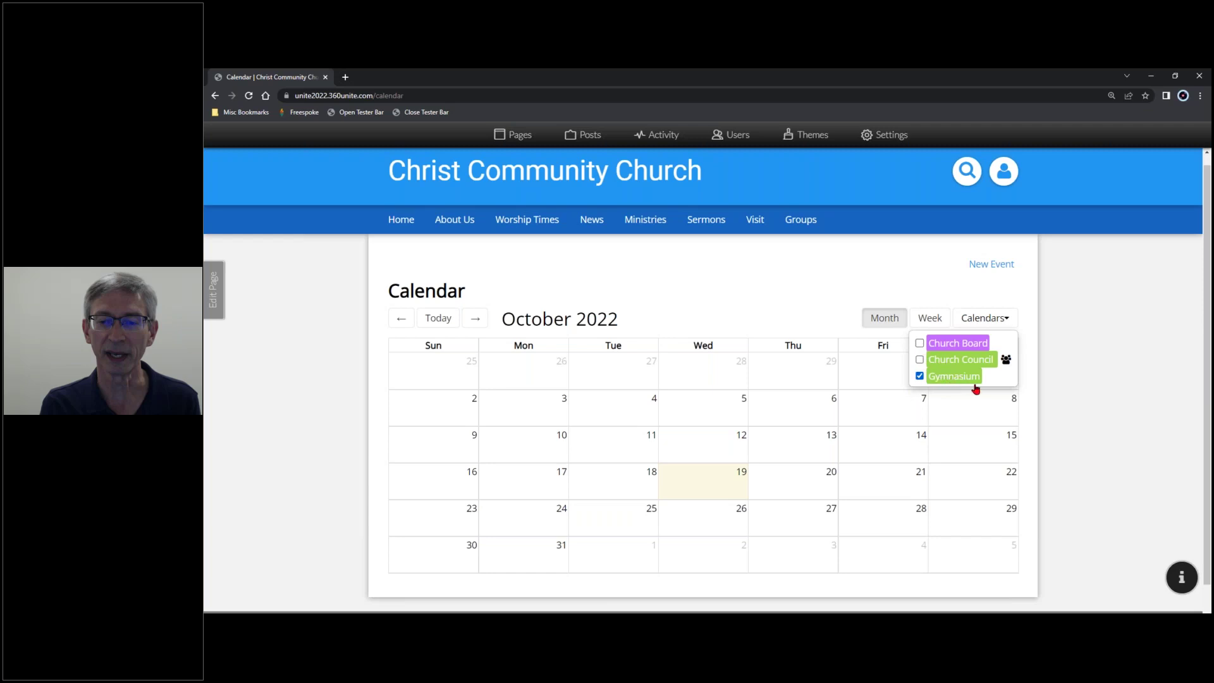
left_click(1034, 389)
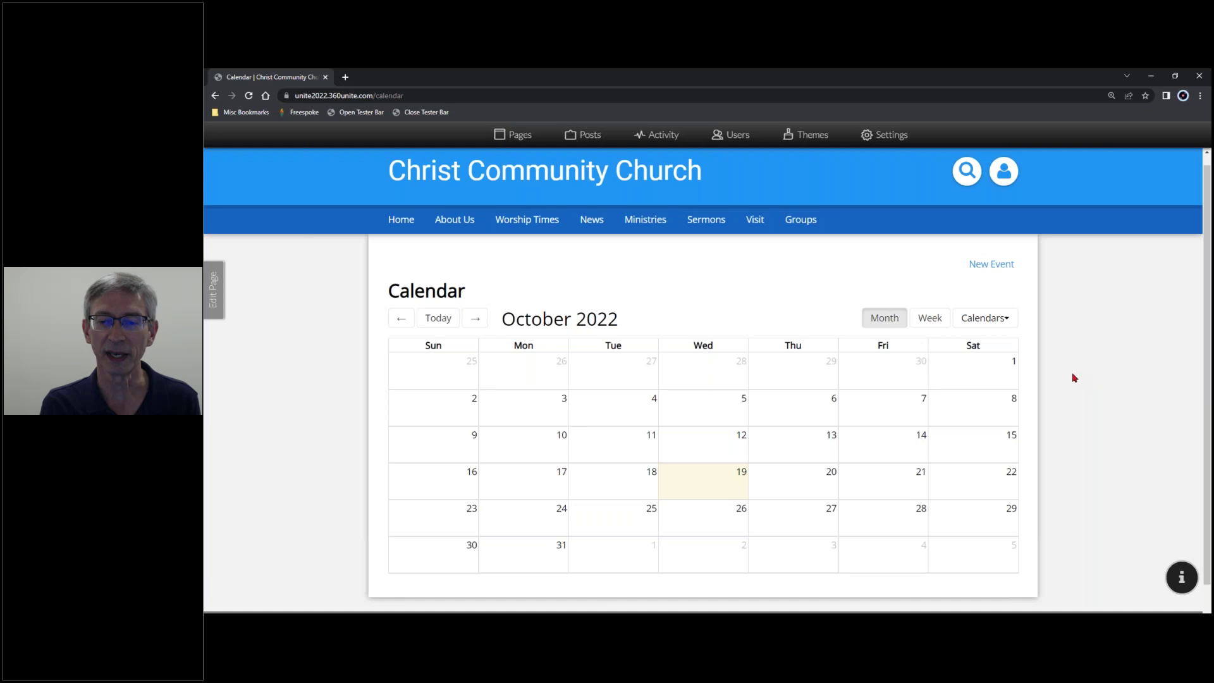
Start a new calendar event and title it Youth Group Gym Night
scroll(1076, 378, "down", 1)
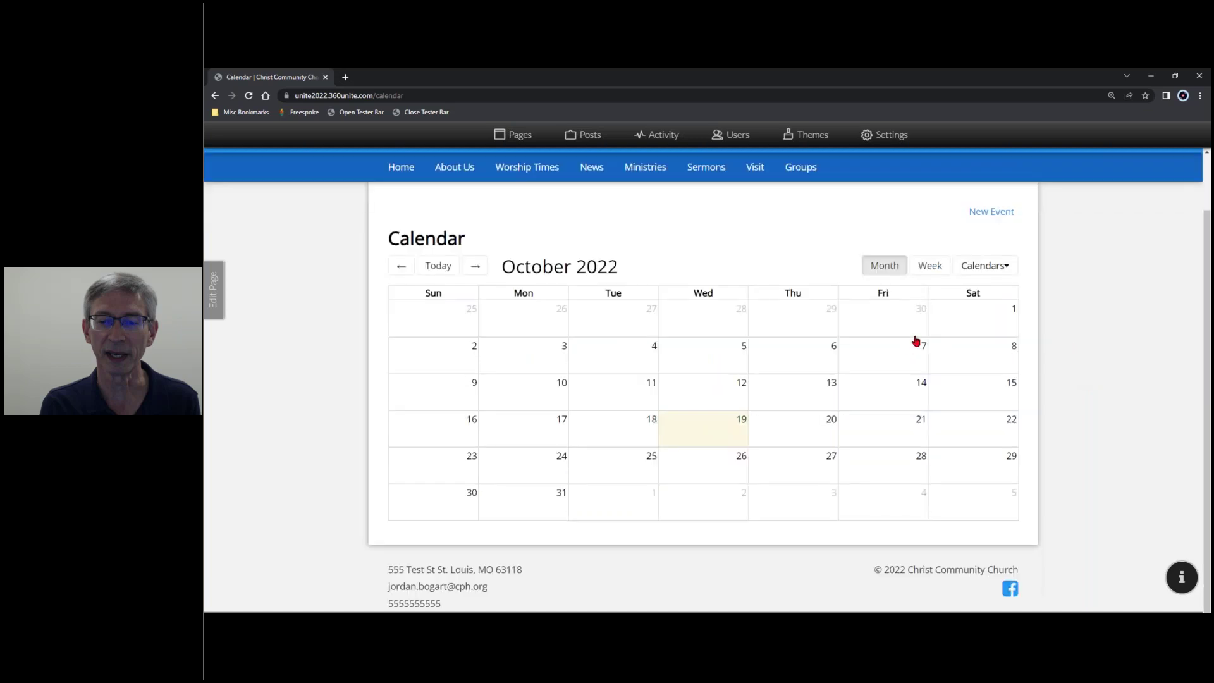
left_click(990, 216)
left_click(507, 296)
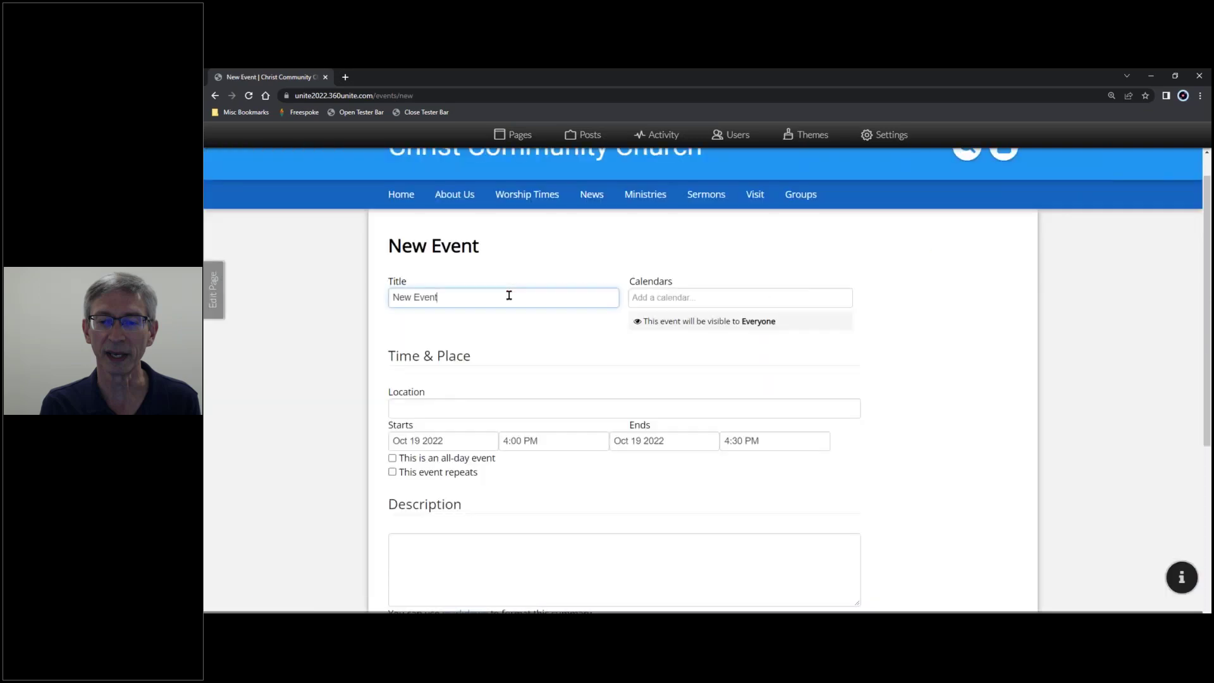
key("BackSpace")
key("BackSpace")
key("BackSpace")
key("BackSpace")
key("BackSpace")
key("BackSpace")
key("BackSpace")
key("BackSpace")
type("Youth Group Gymn Night")
key("Delete")
Assign the event to the Gymnasium calendar and set its start date to Oct 07 2022
left_click(671, 297)
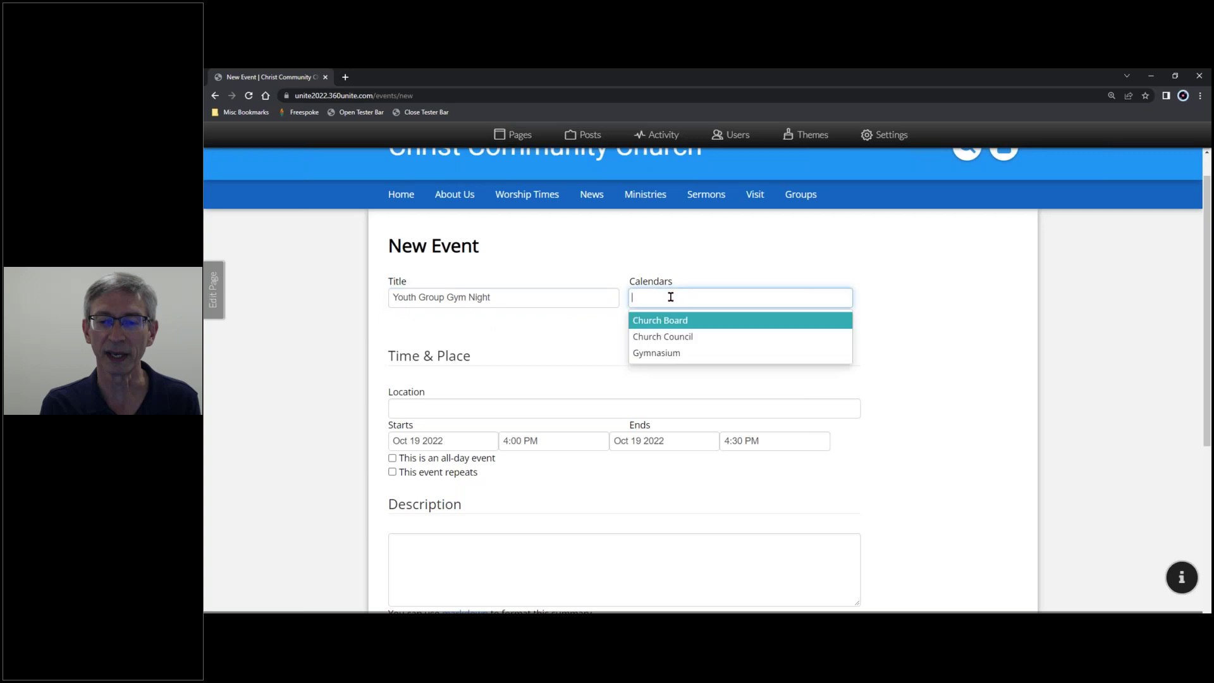
left_click(675, 353)
scroll(656, 350, "down", 1)
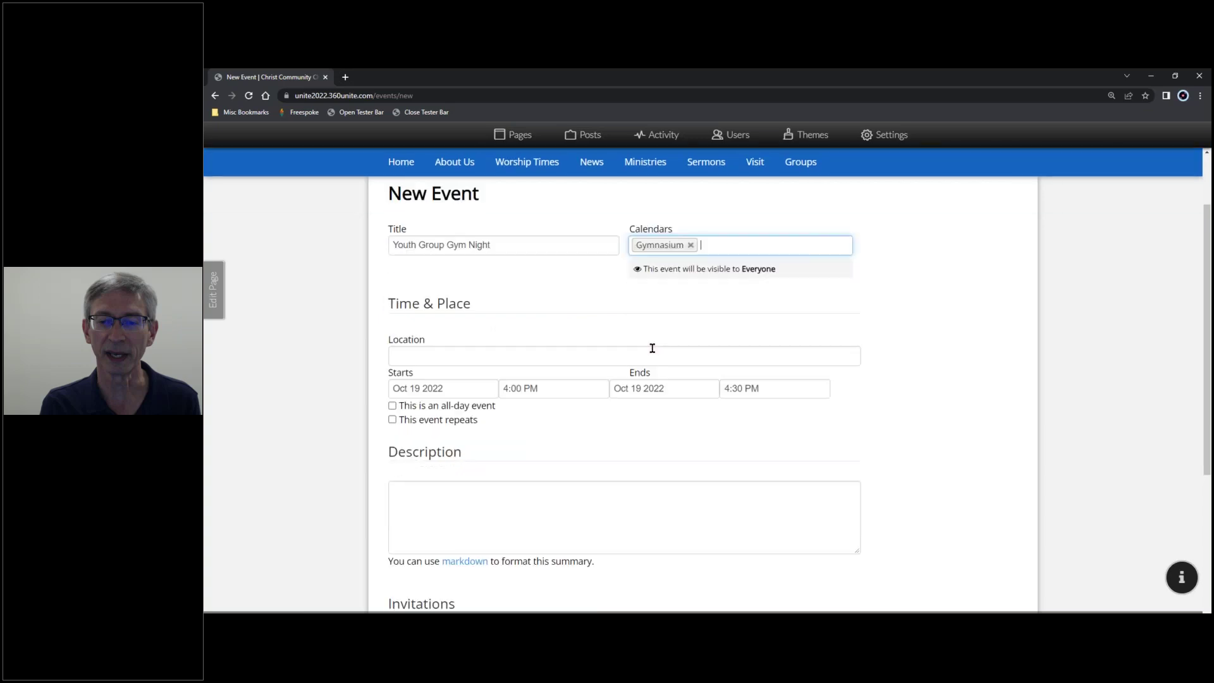
left_click(463, 356)
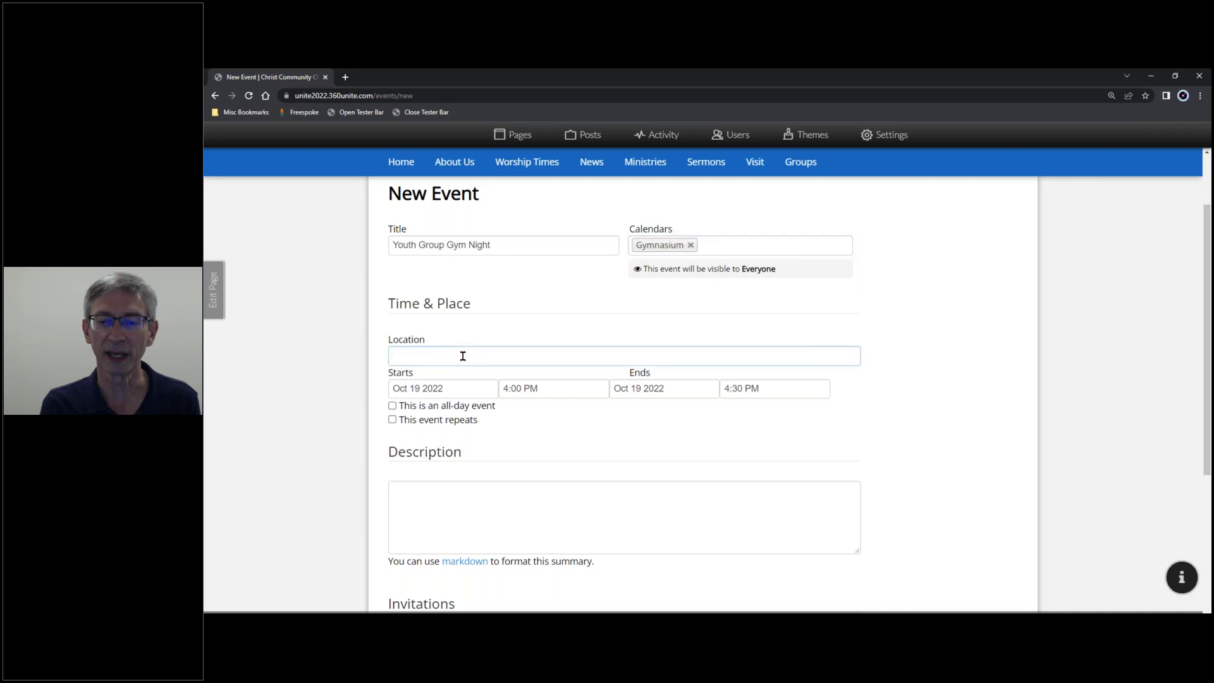
left_click(457, 388)
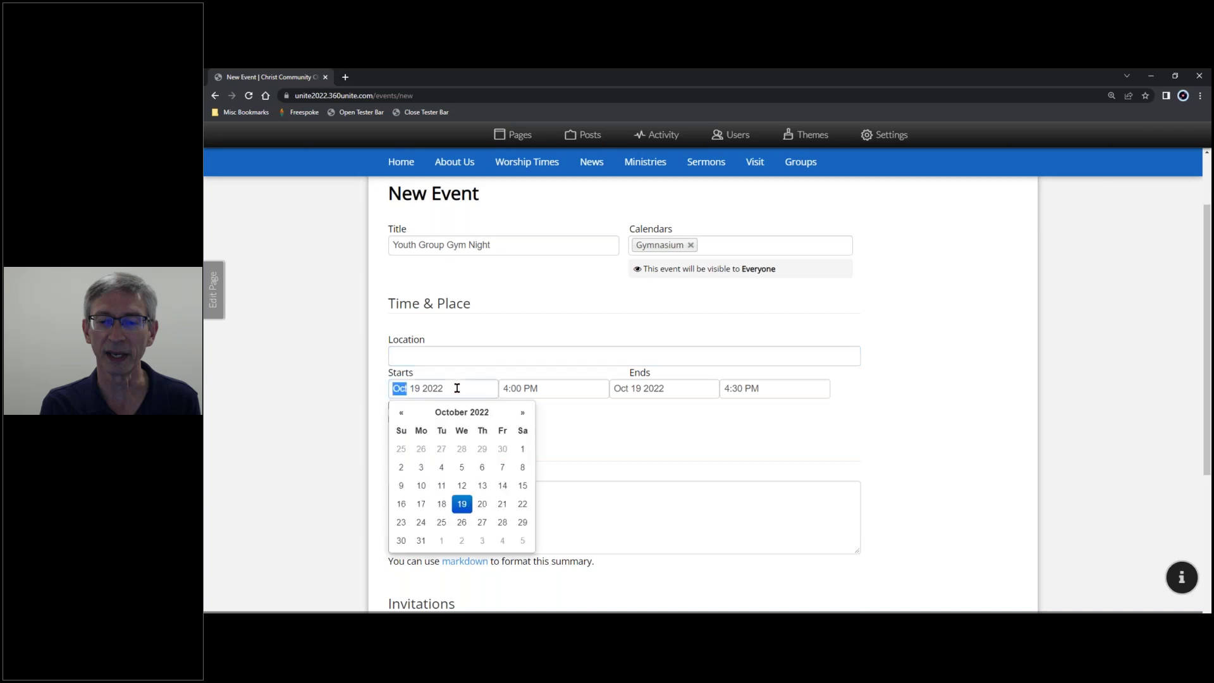
left_click(503, 470)
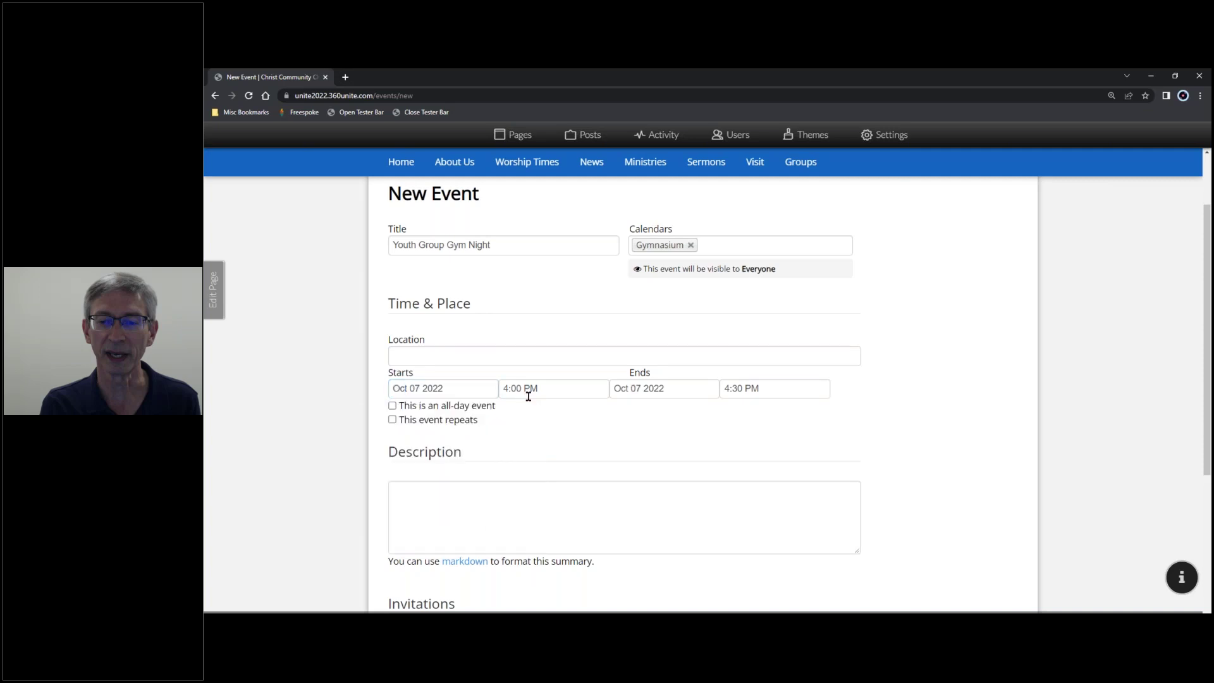
Set the event to run from 7:00 PM to 9:00 PM, trying the all-day option and turning it off again
double_click(507, 390)
key("Left")
left_click(727, 388)
type("9")
key("Tab")
left_click(727, 389)
key("Tab")
key("Tab")
key("Down")
key("Left")
key("Left")
left_click(740, 393)
left_click(726, 388)
key("Up")
left_click(393, 406)
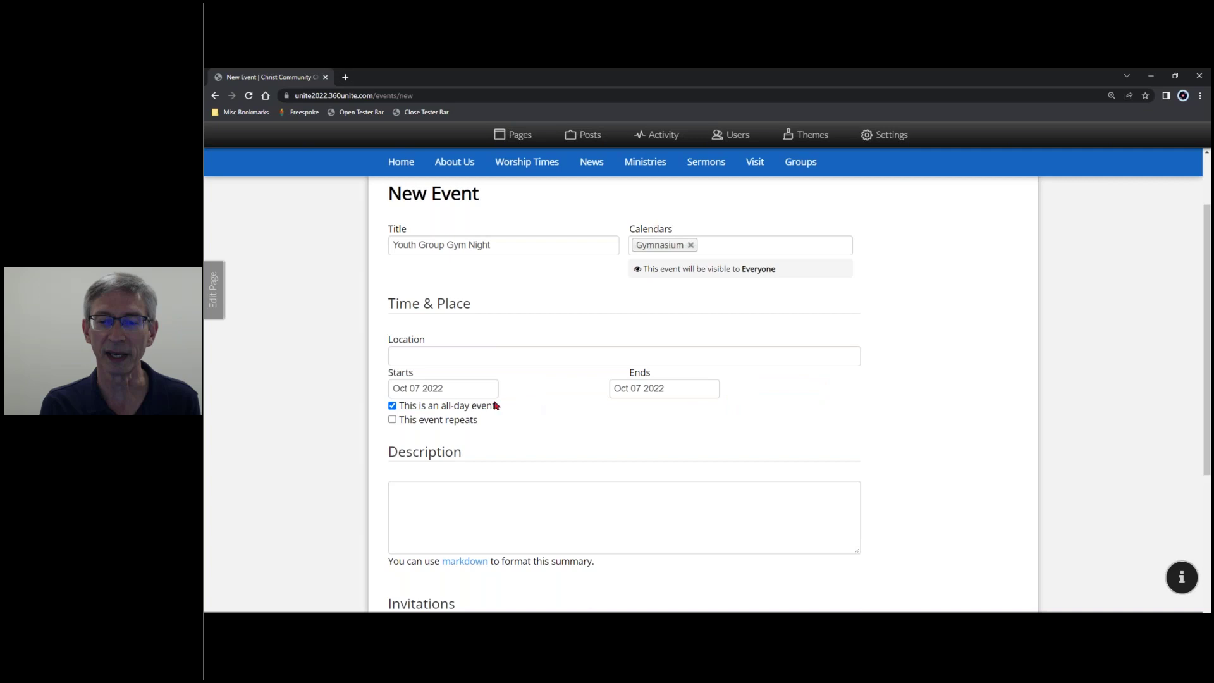
left_click(392, 406)
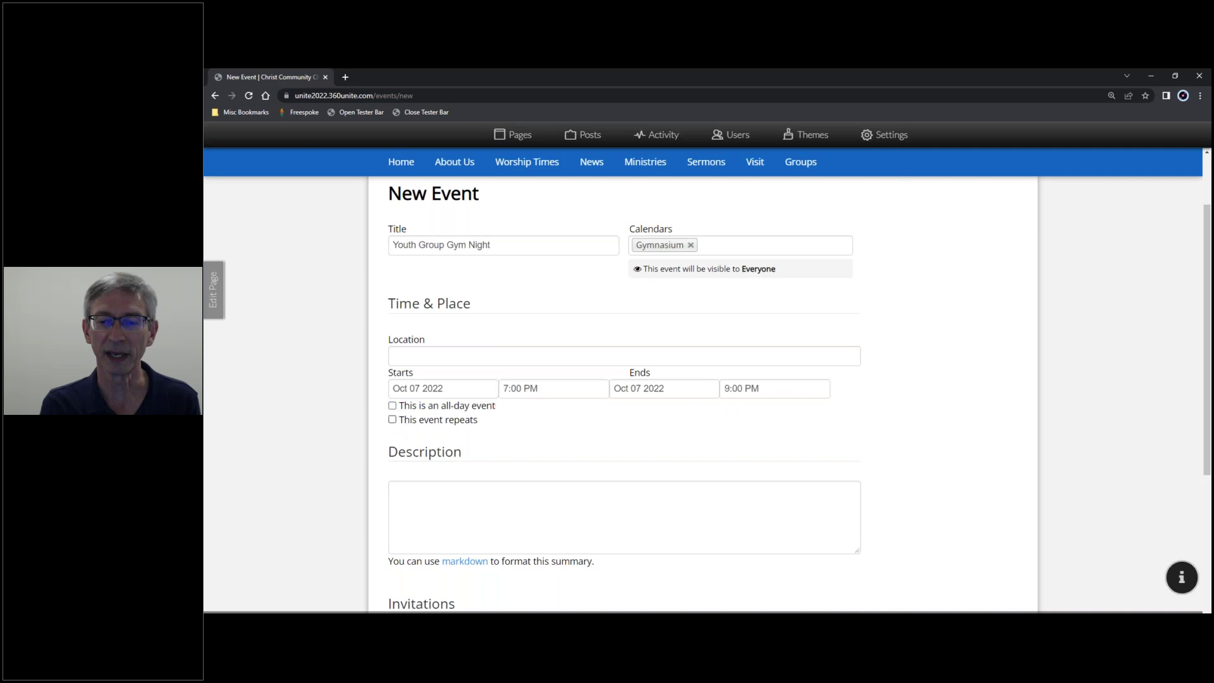
Make the event repeat every single month on the 1st Friday
left_click(393, 421)
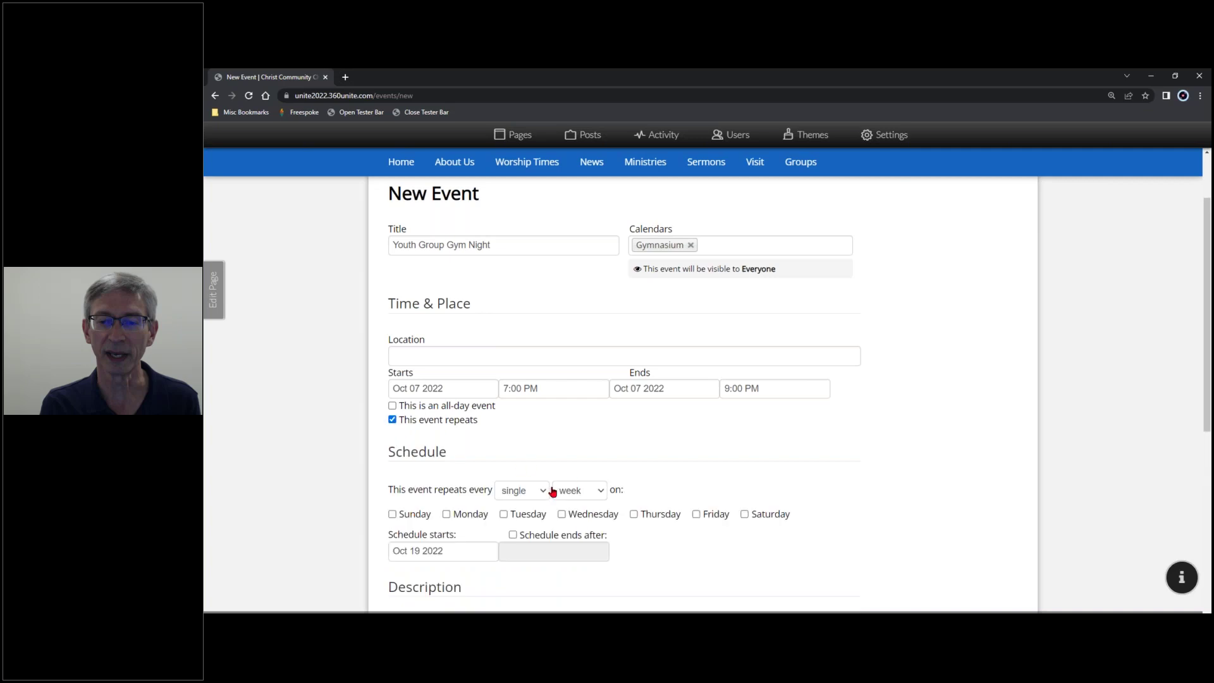
left_click(600, 496)
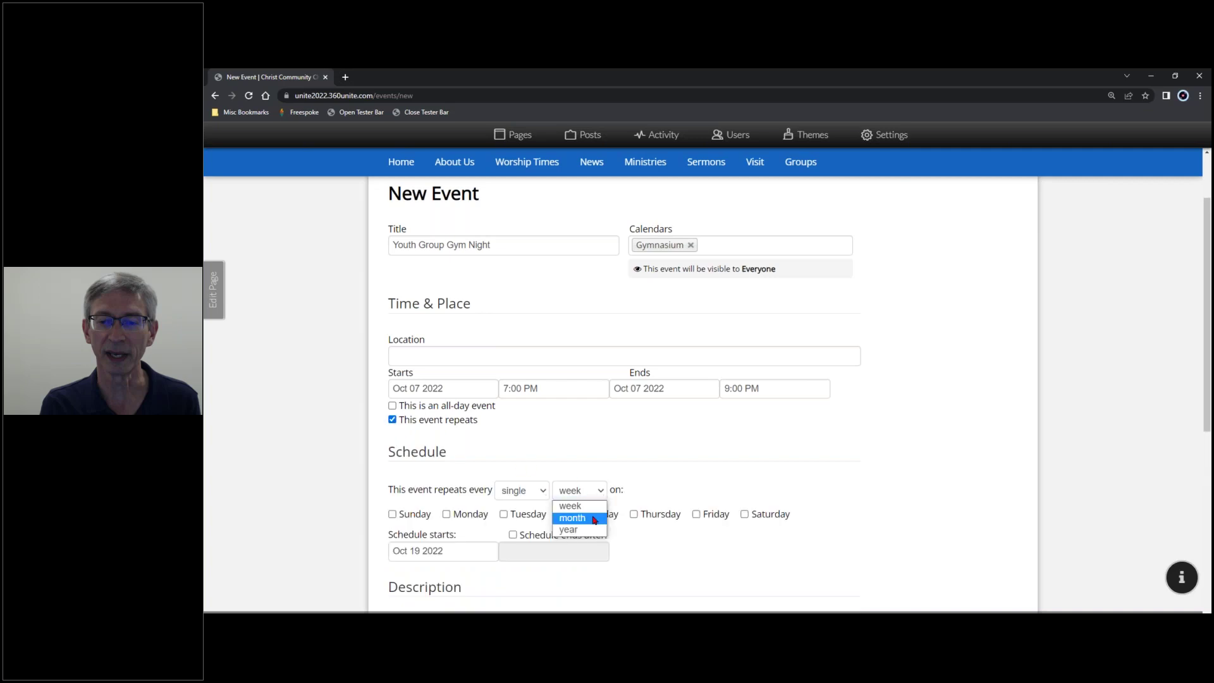
left_click(595, 519)
scroll(635, 482, "down", 2)
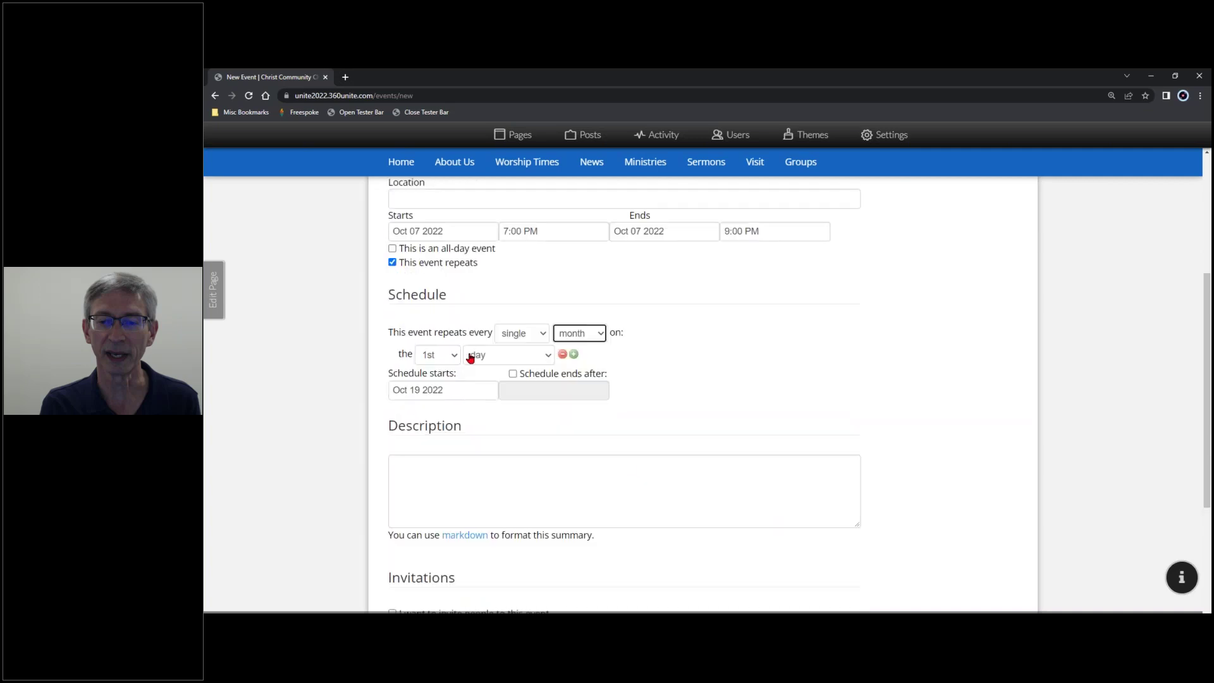
left_click(547, 355)
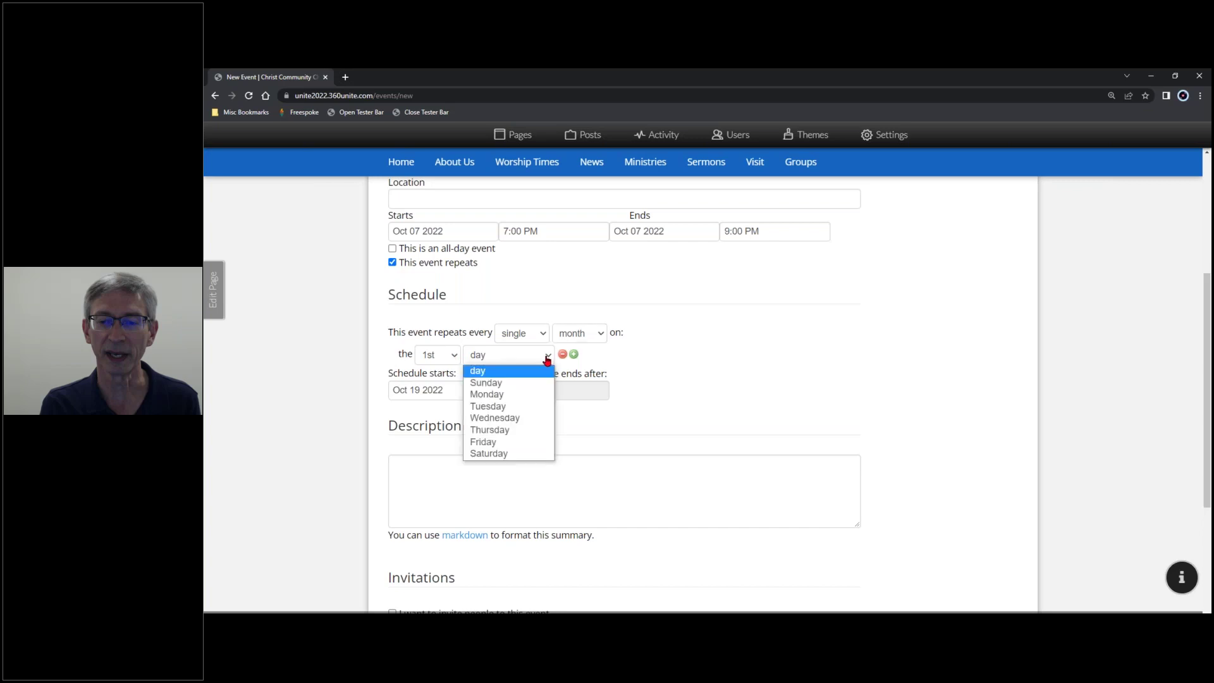
left_click(506, 443)
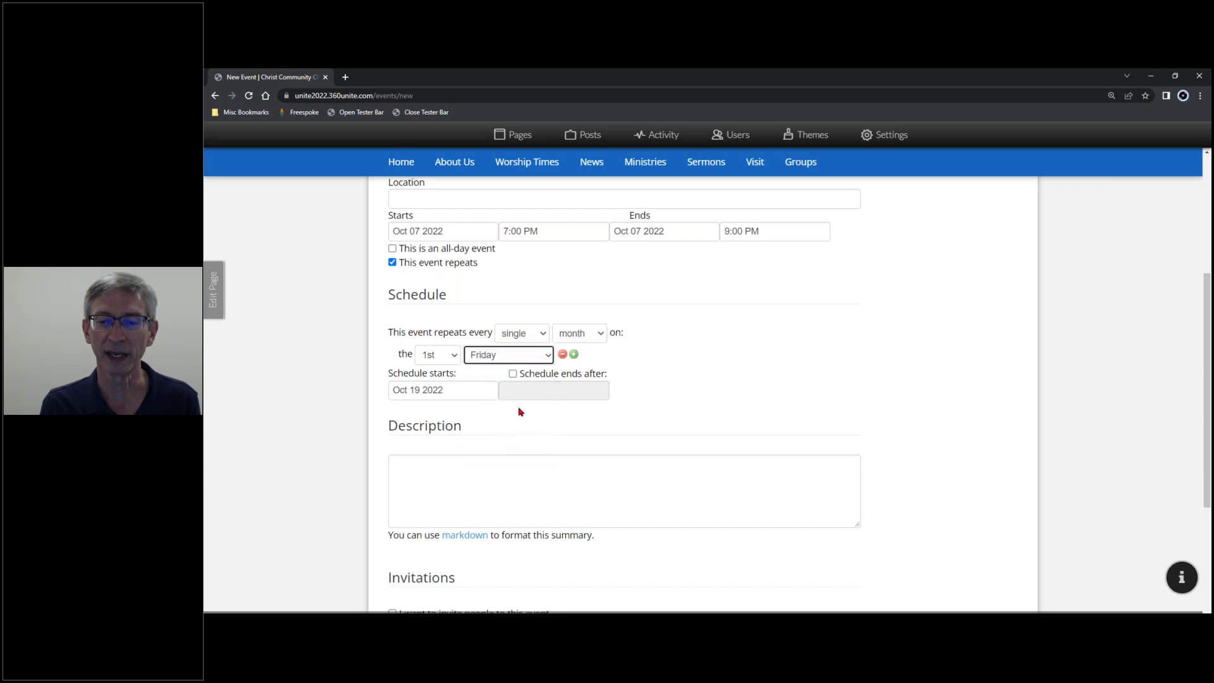
Review the available repeat intervals and periods in the event's schedule without changing them
left_click(542, 339)
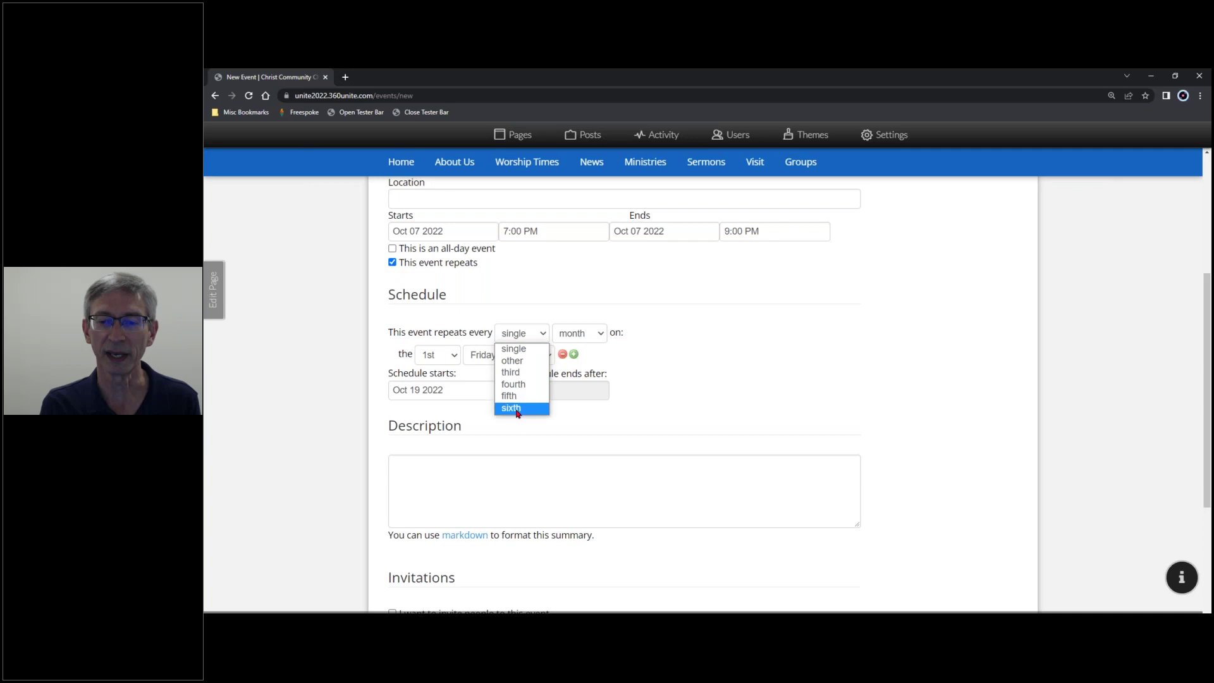
left_click(593, 338)
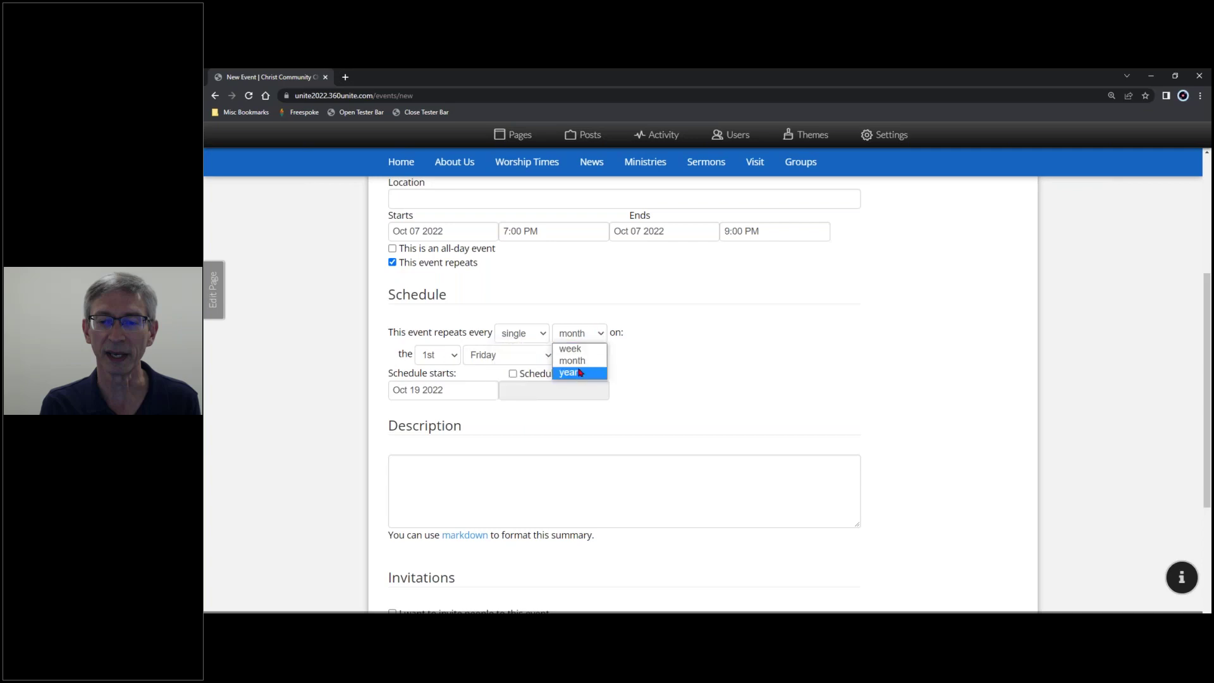
left_click(542, 338)
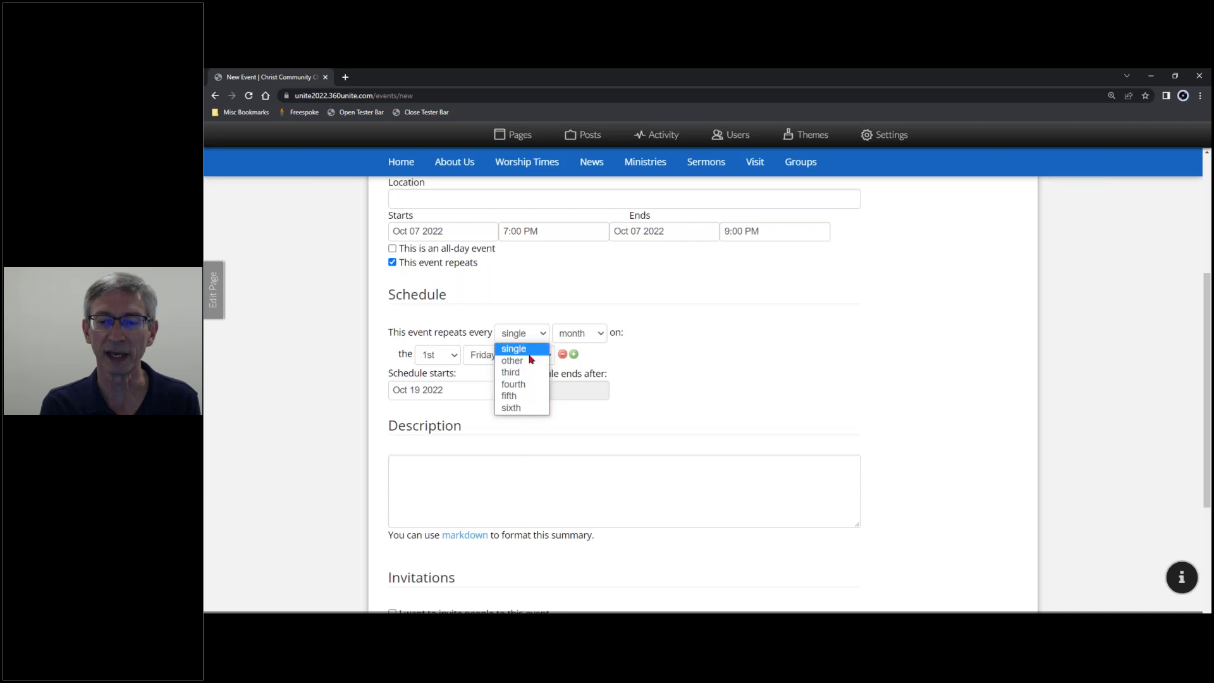
left_click(630, 353)
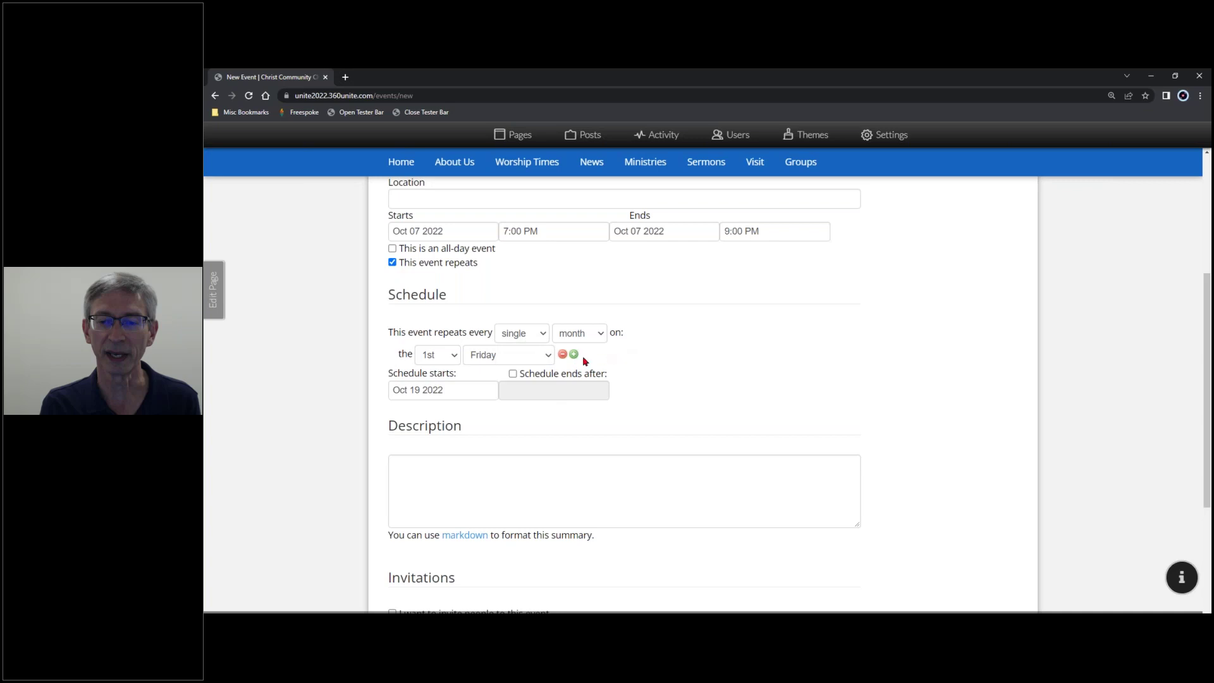
Try the generic day option and browse the ordinals in the monthly repeat rule, returning it to the 1st Friday
left_click(550, 363)
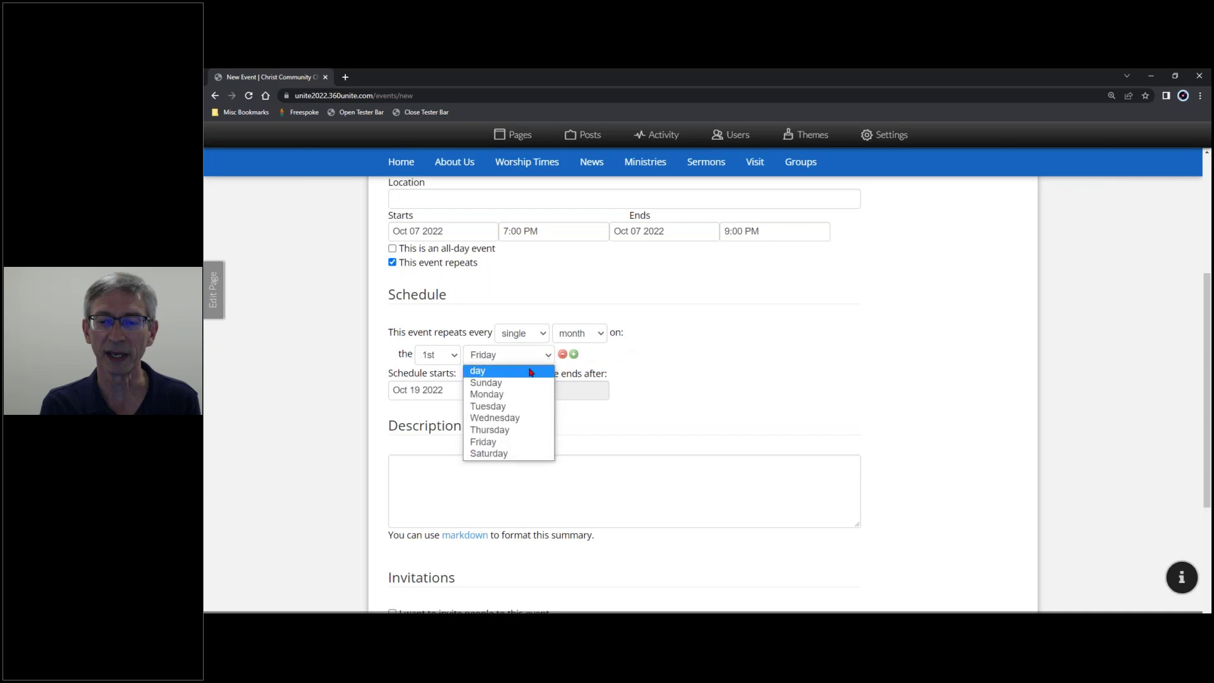
left_click(526, 371)
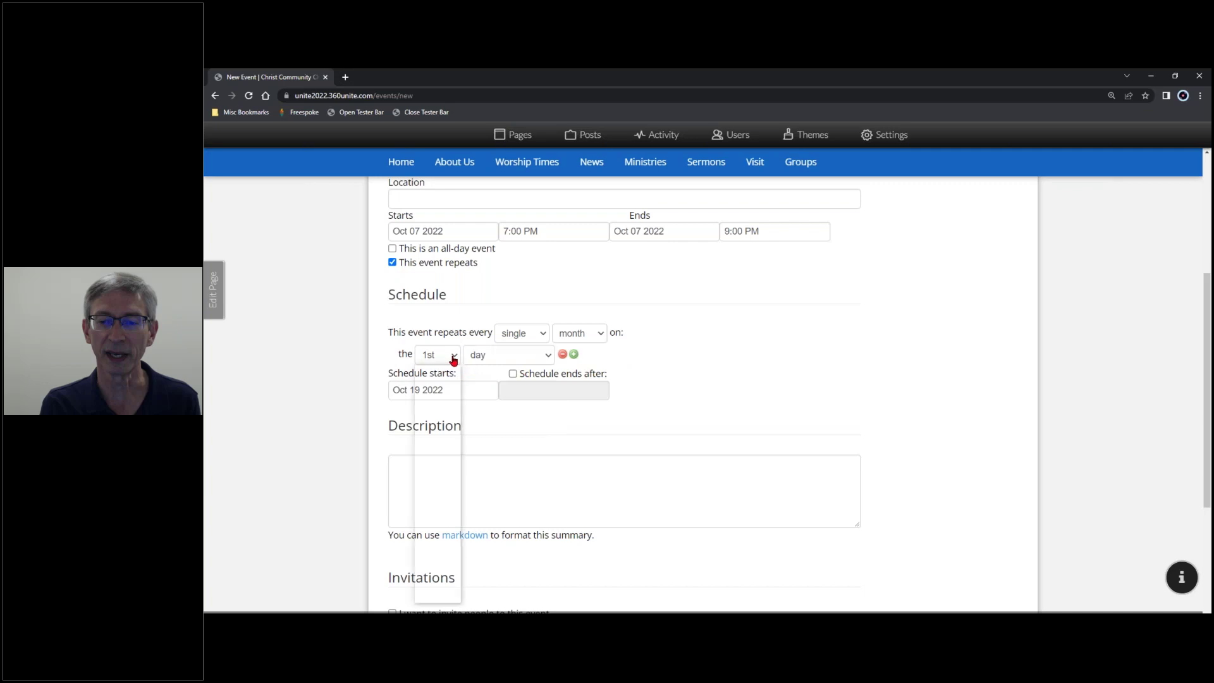
left_click(453, 358)
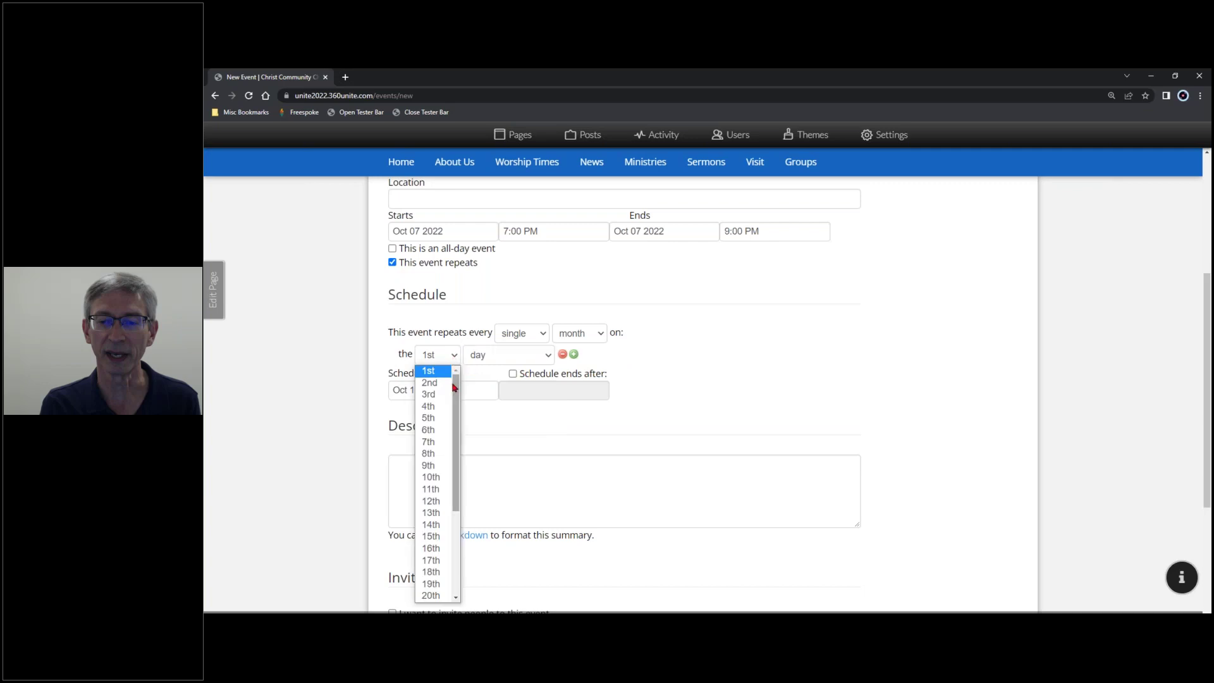
left_click_drag(457, 392, 460, 442)
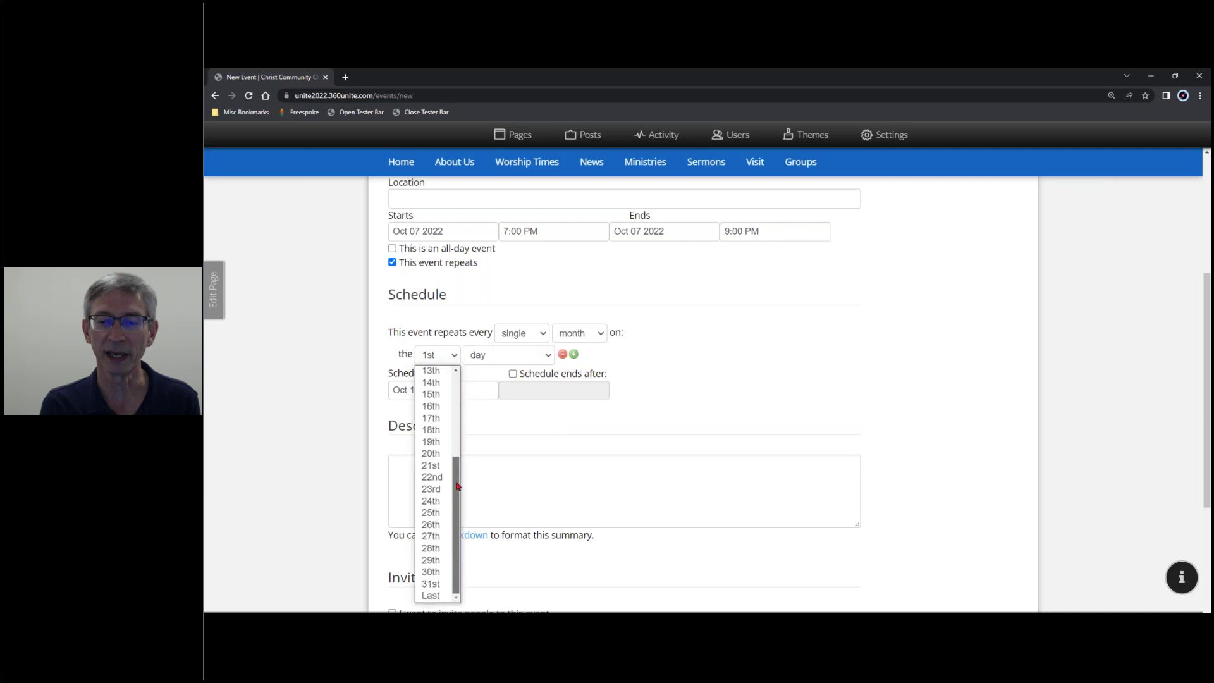
left_click_drag(460, 469, 470, 378)
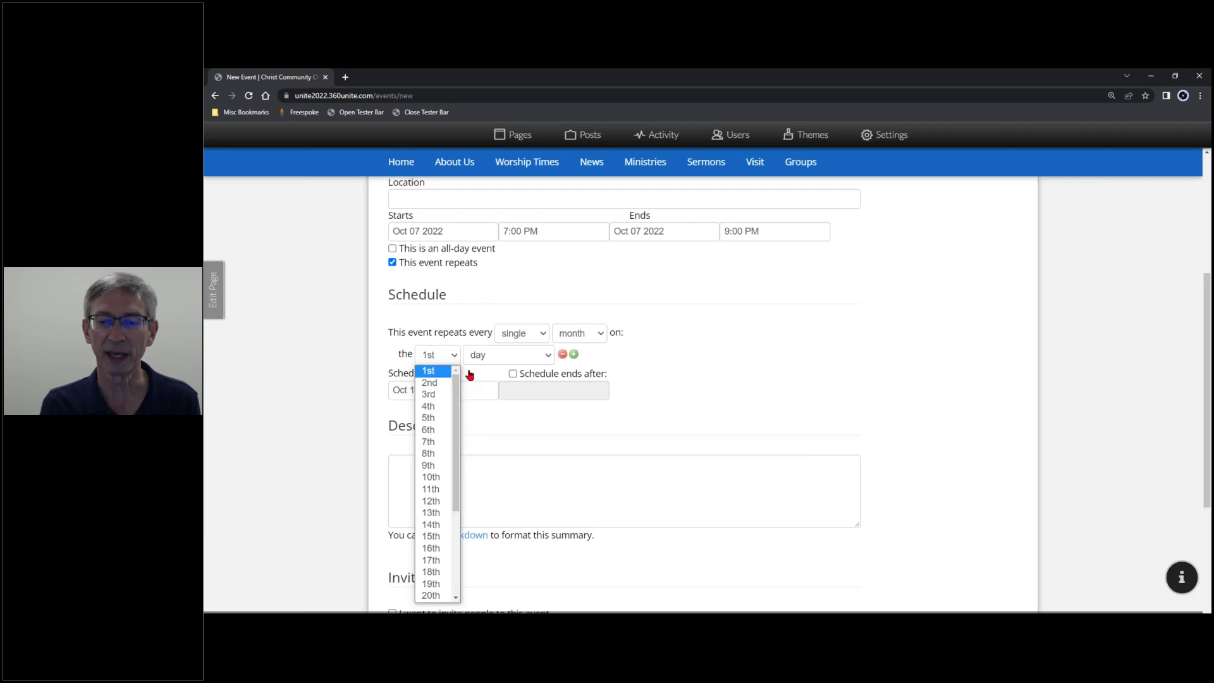
left_click(546, 358)
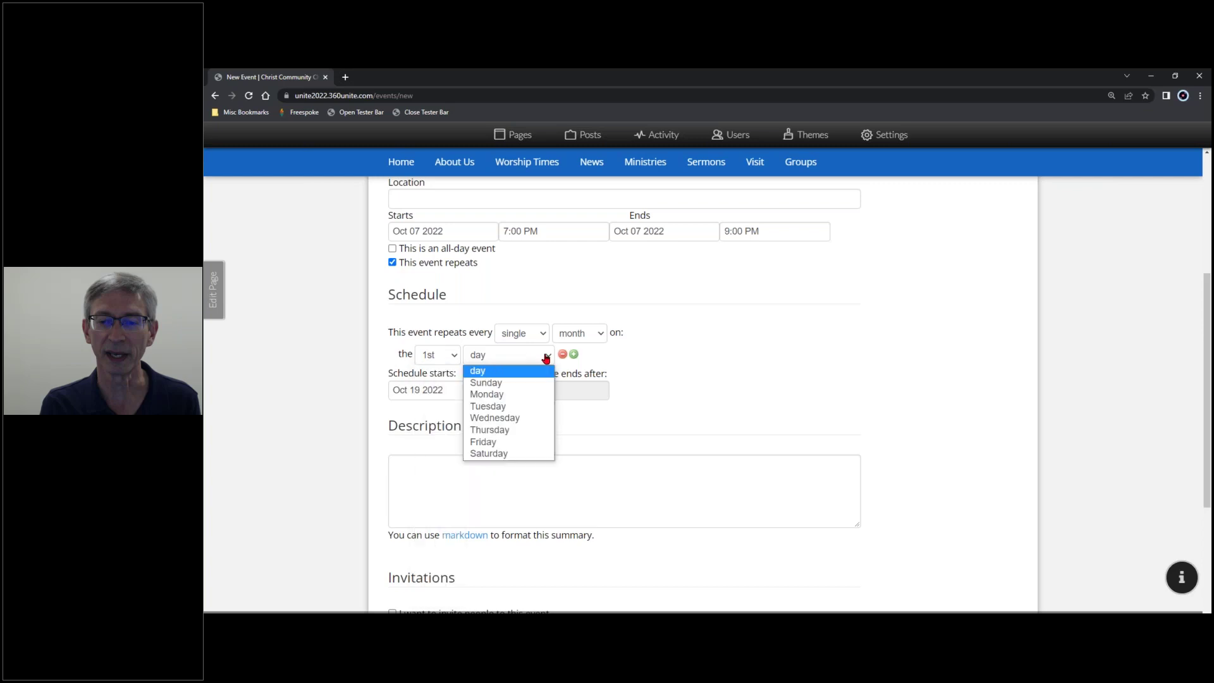
left_click(502, 443)
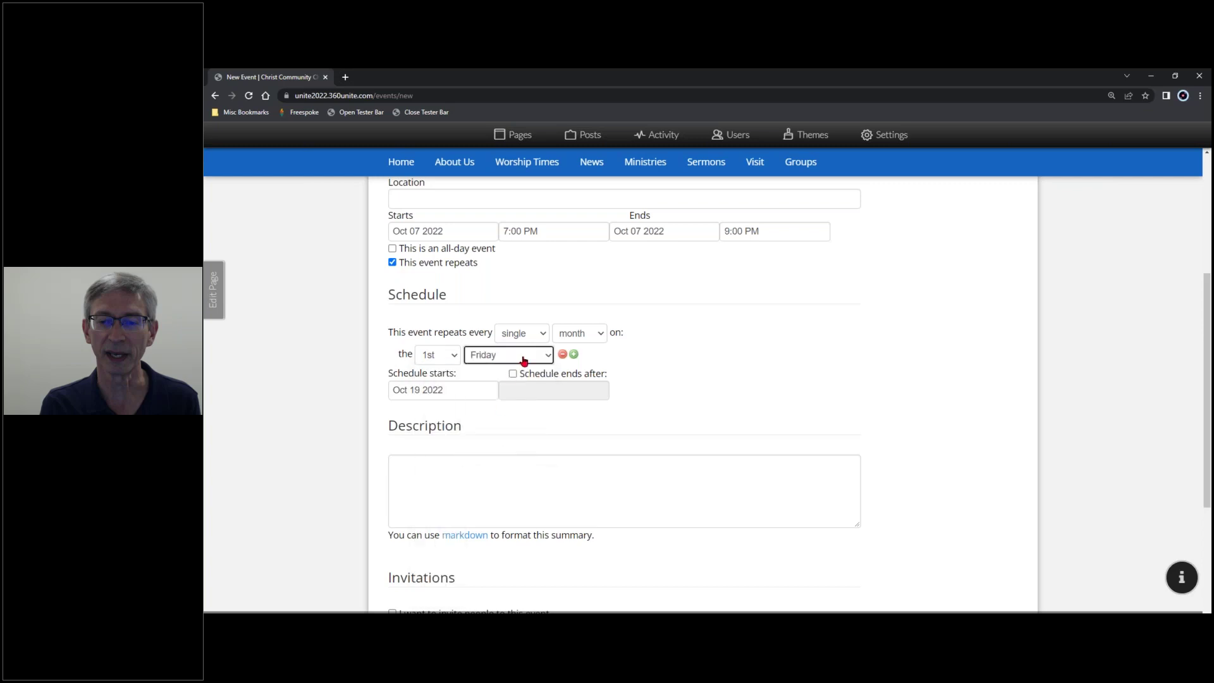
left_click(456, 356)
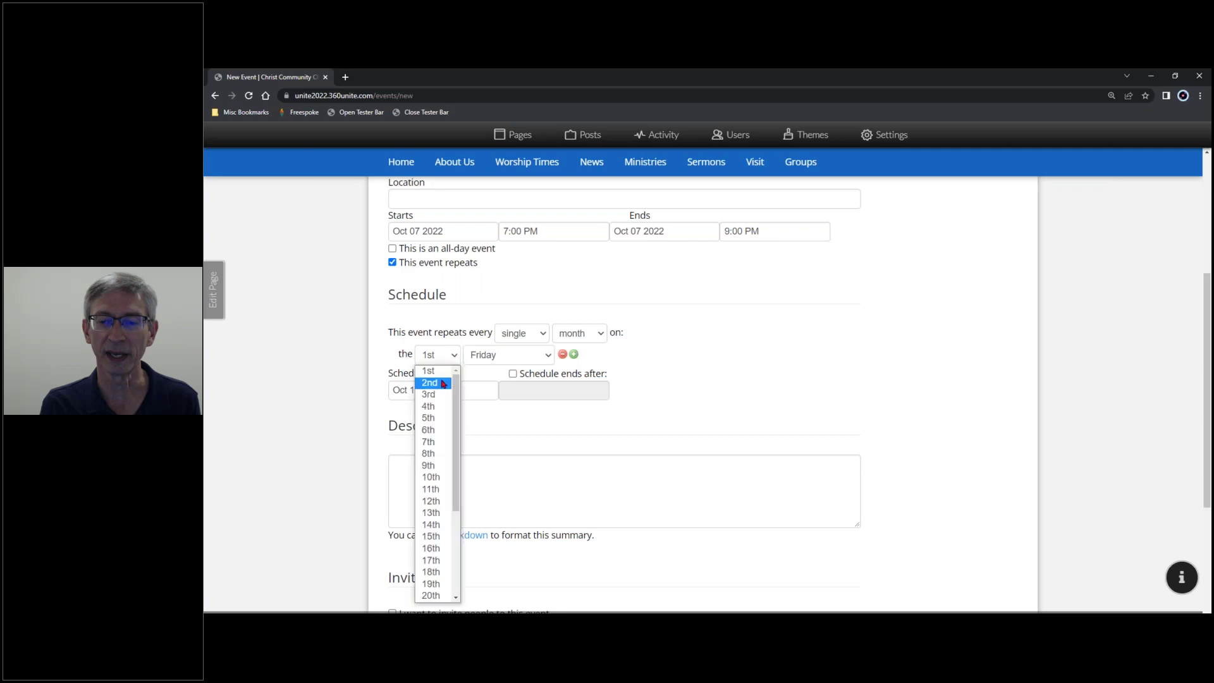
left_click(437, 386)
left_click(430, 354)
left_click(442, 373)
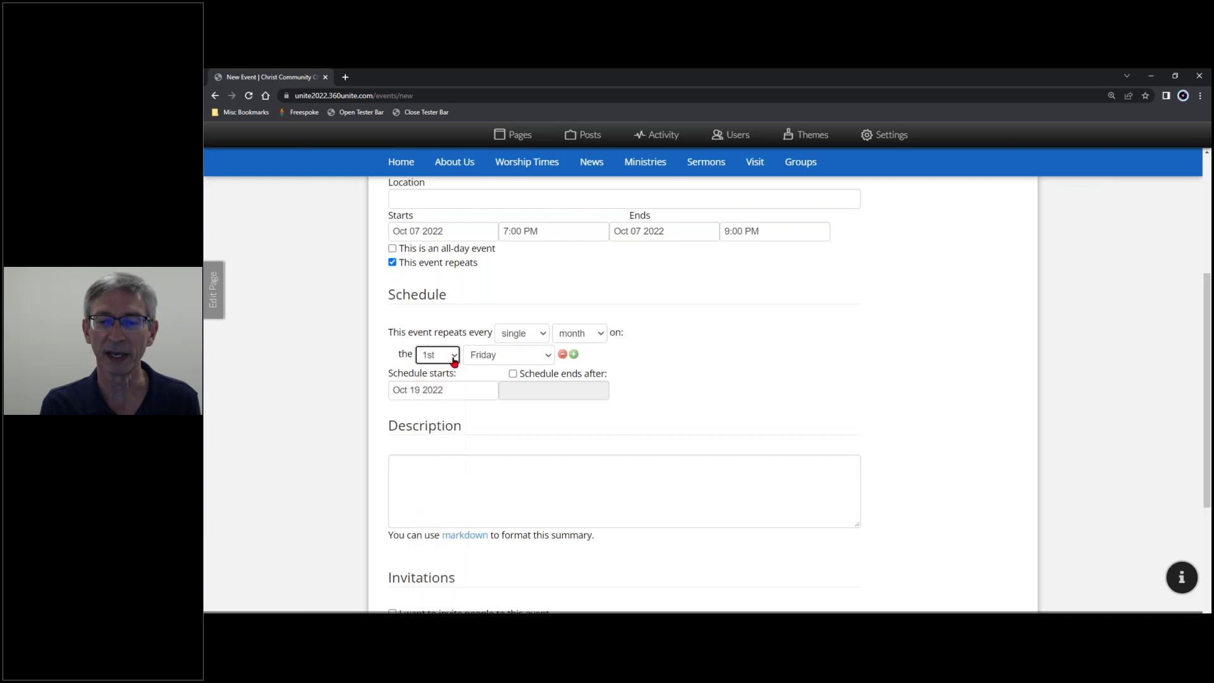
Add a second monthly repeat rule for the 3rd Friday
left_click(573, 354)
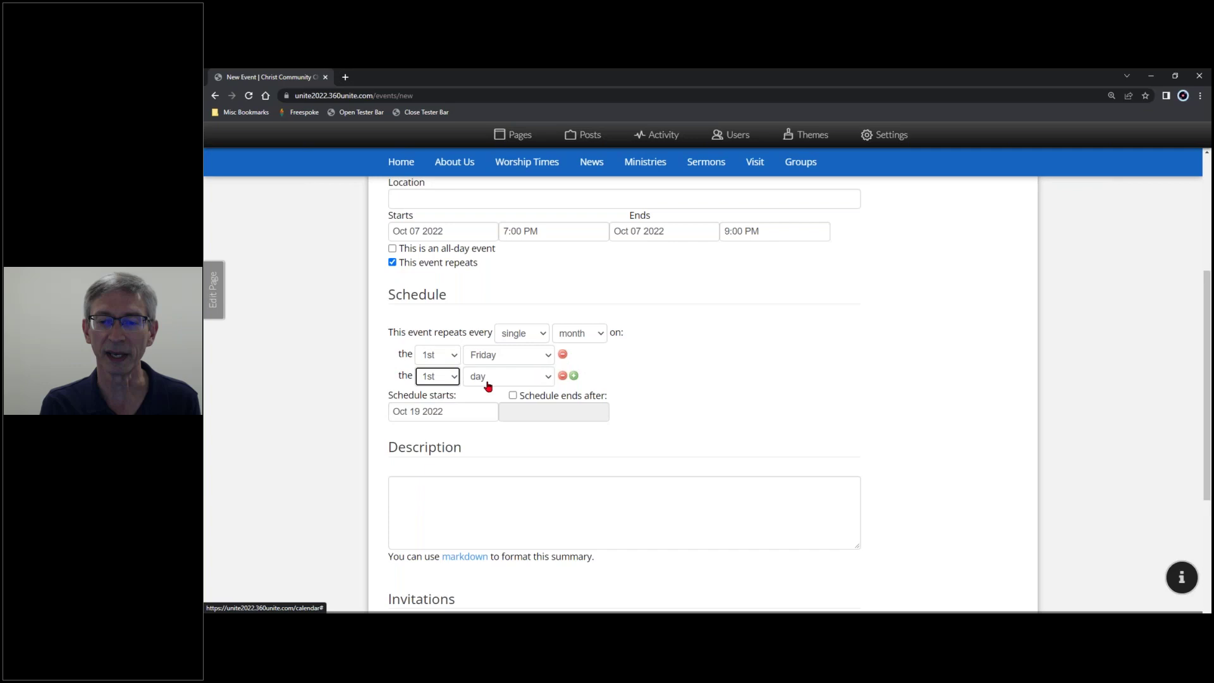
left_click(448, 382)
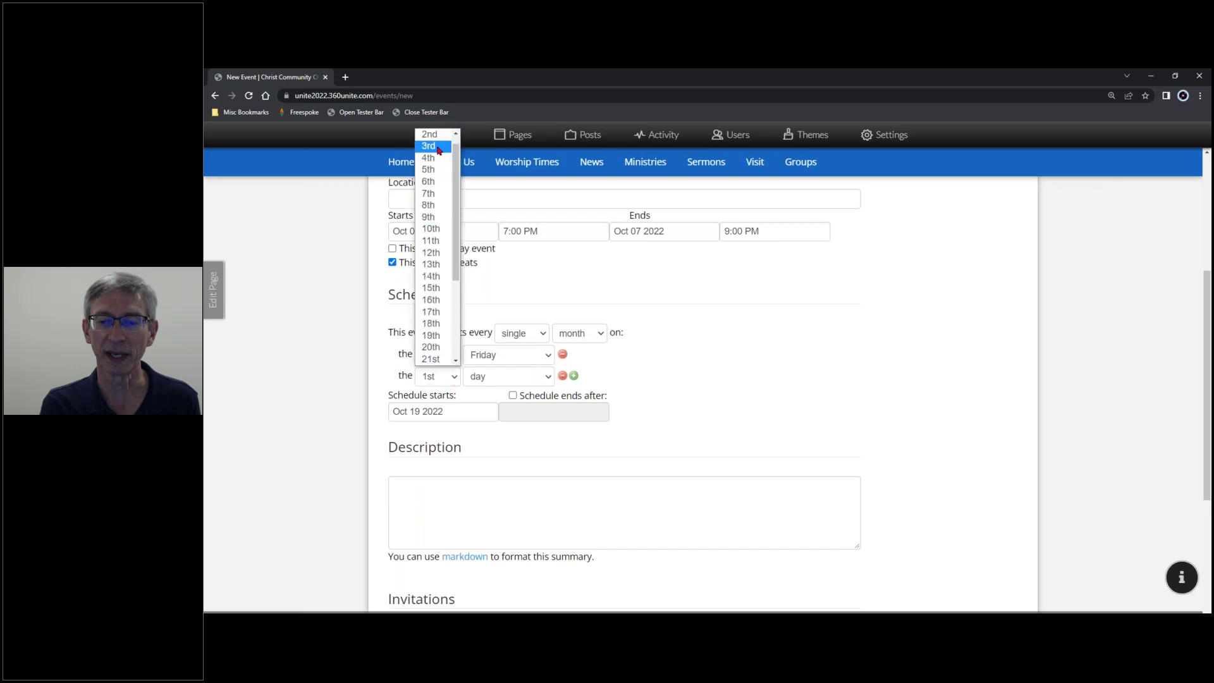
left_click(442, 150)
left_click(487, 375)
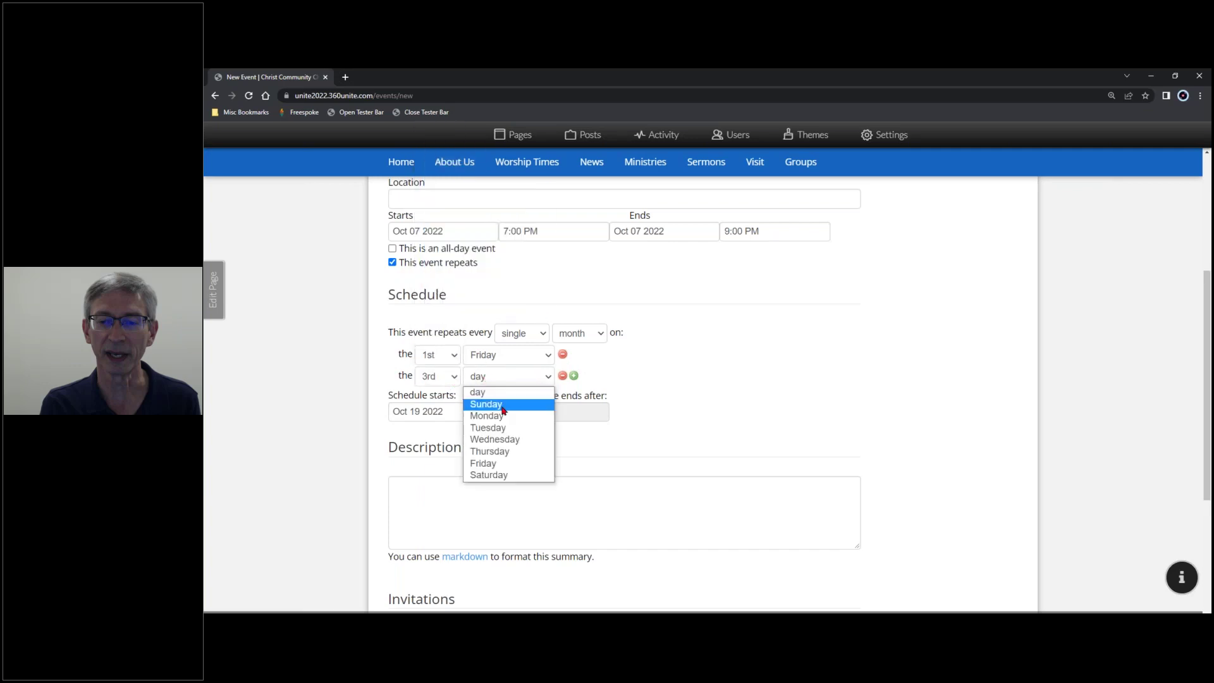
left_click(494, 465)
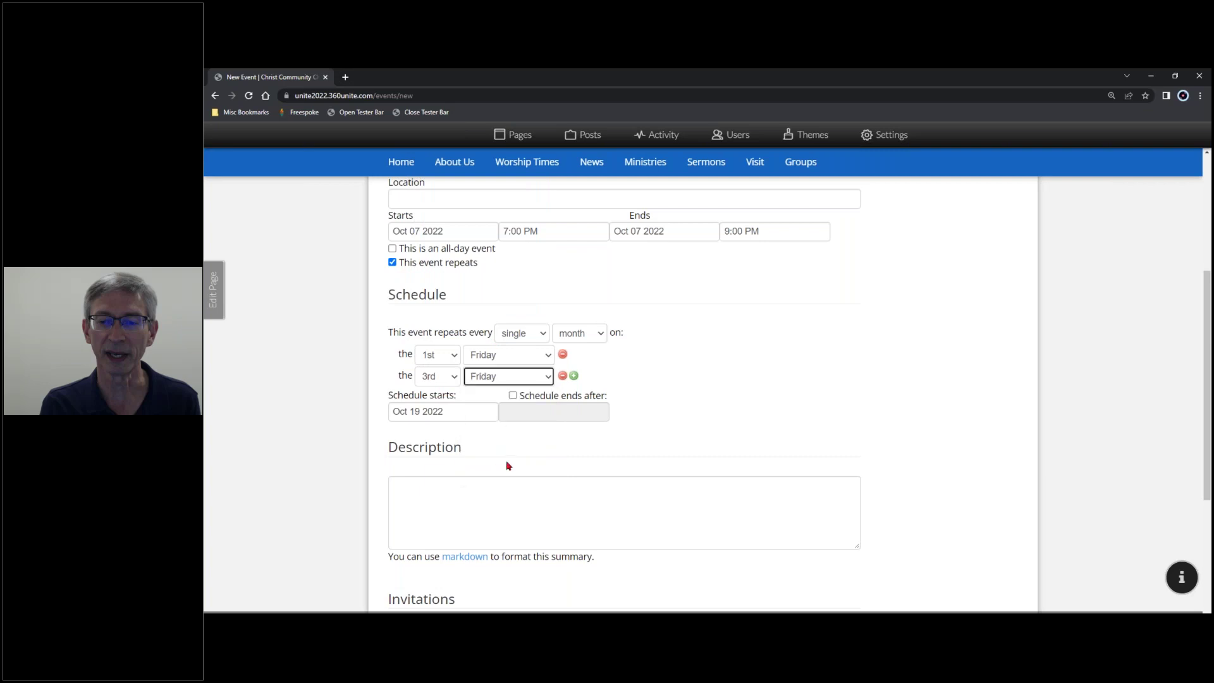
left_click(669, 391)
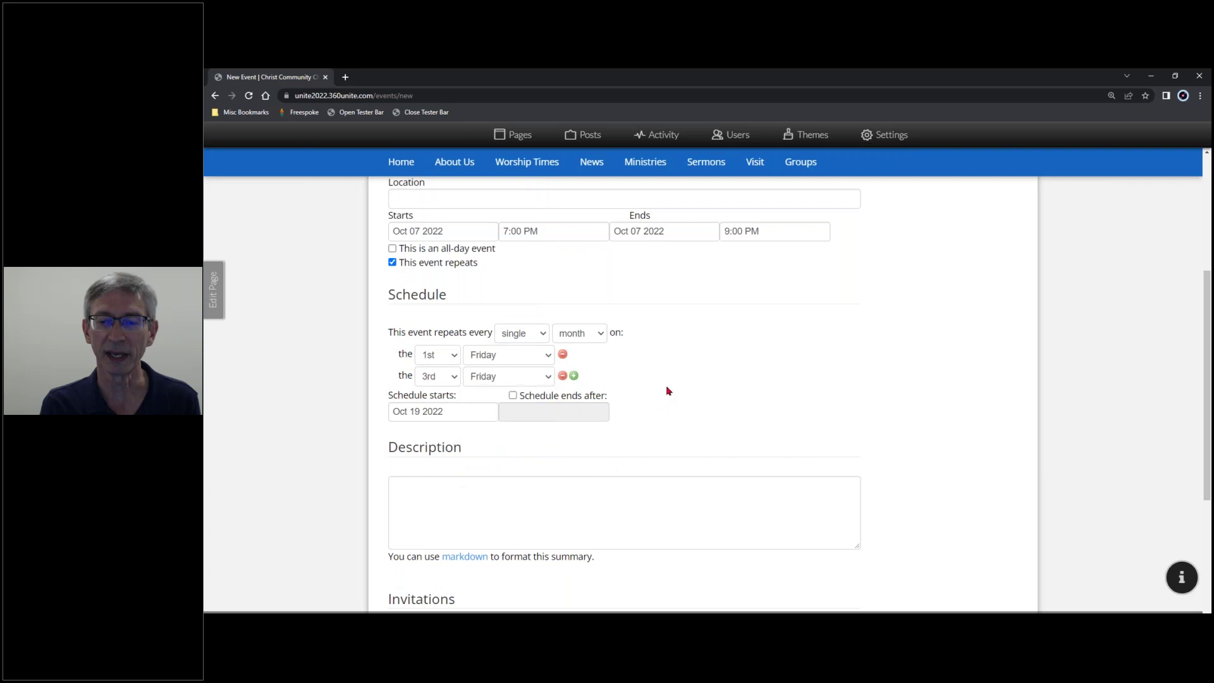
Start the repeat schedule on Oct 07 2022 and have it end after May 26 2023
left_click(458, 412)
left_click(504, 316)
left_click(513, 396)
left_click(523, 411)
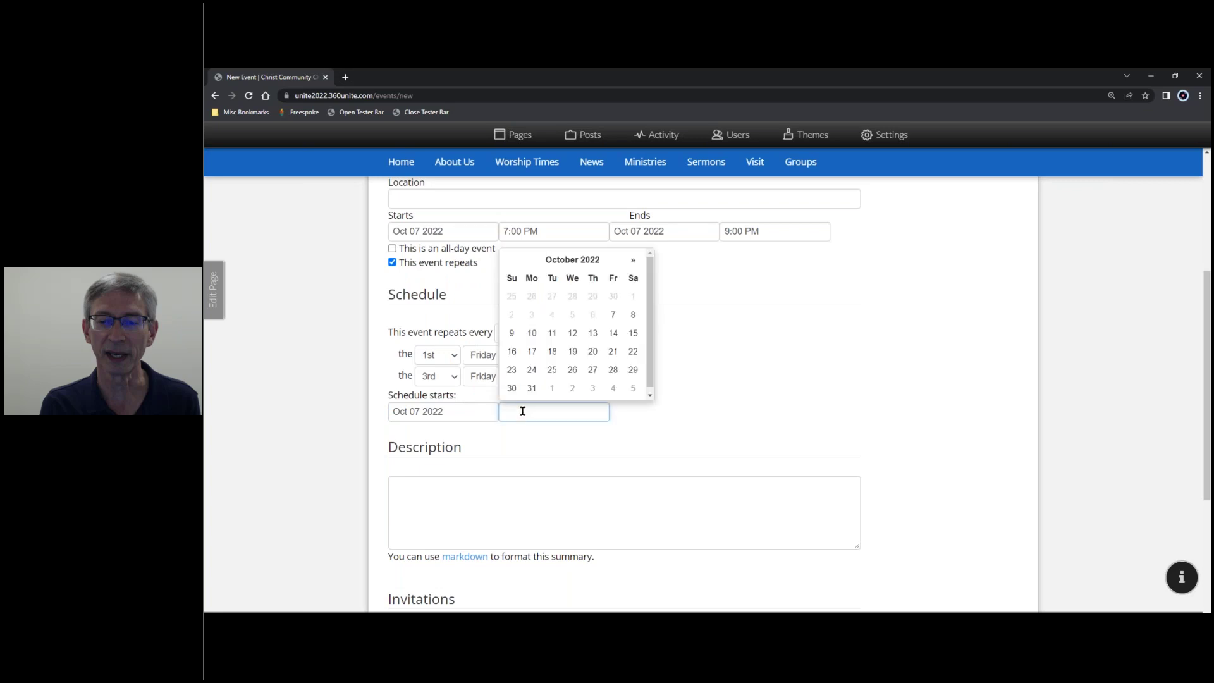
left_click(635, 262)
left_click(634, 262)
left_click(634, 262)
left_click(634, 262)
left_click(634, 262)
left_click(635, 262)
left_click(634, 262)
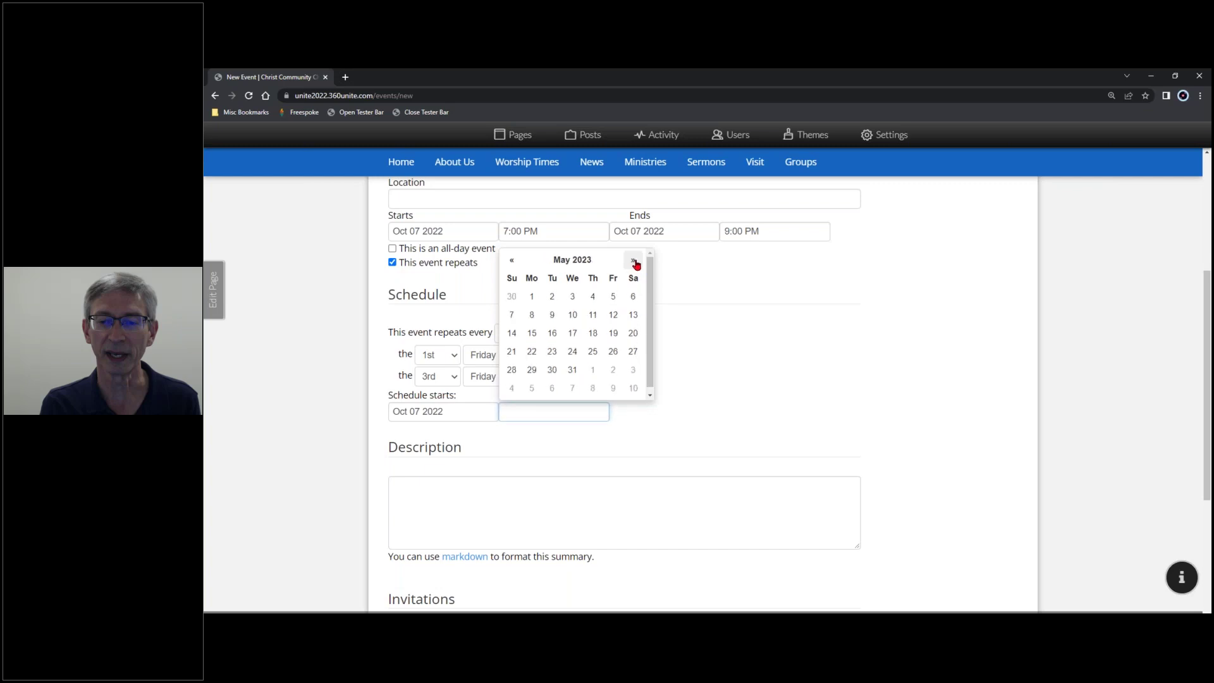
left_click(614, 355)
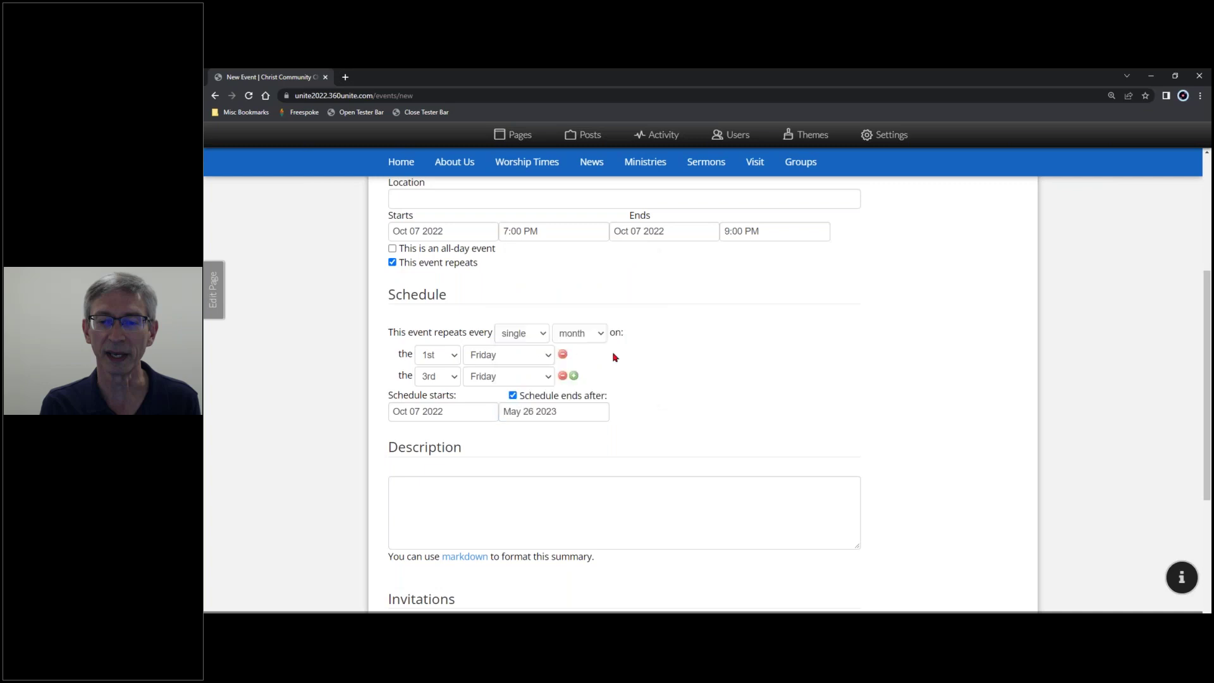
Leave the description empty and enable inviting people to the event
scroll(535, 474, "down", 2)
left_click(526, 398)
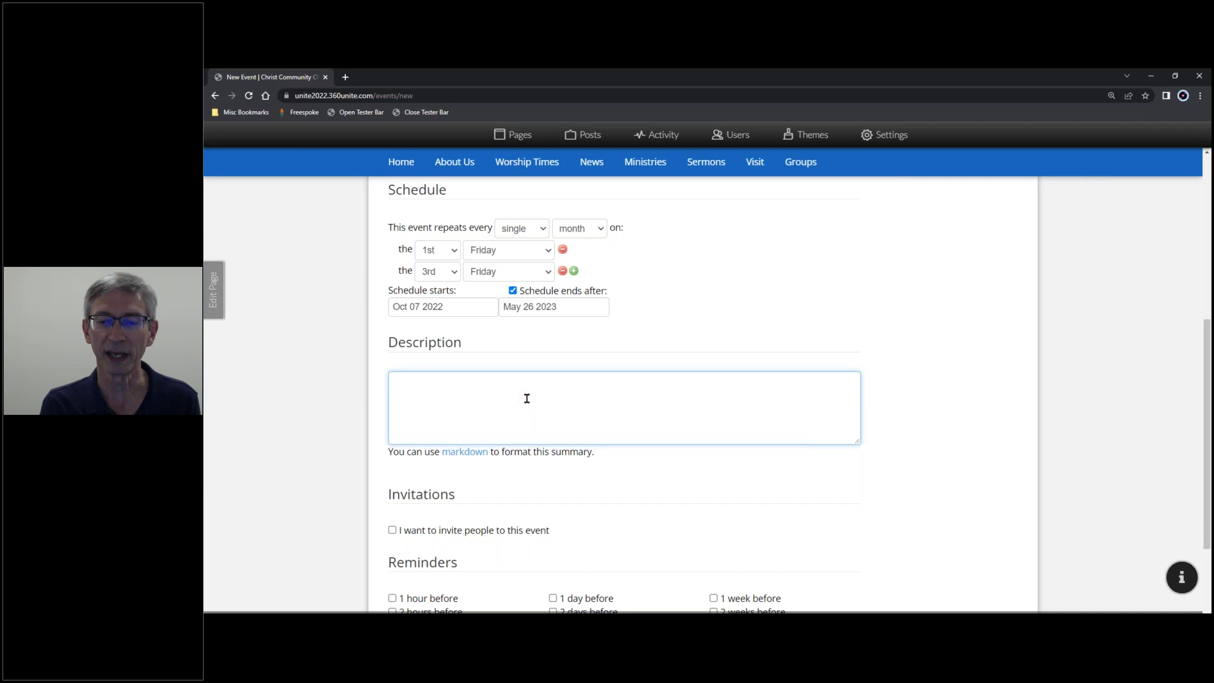
scroll(529, 397, "down", 1)
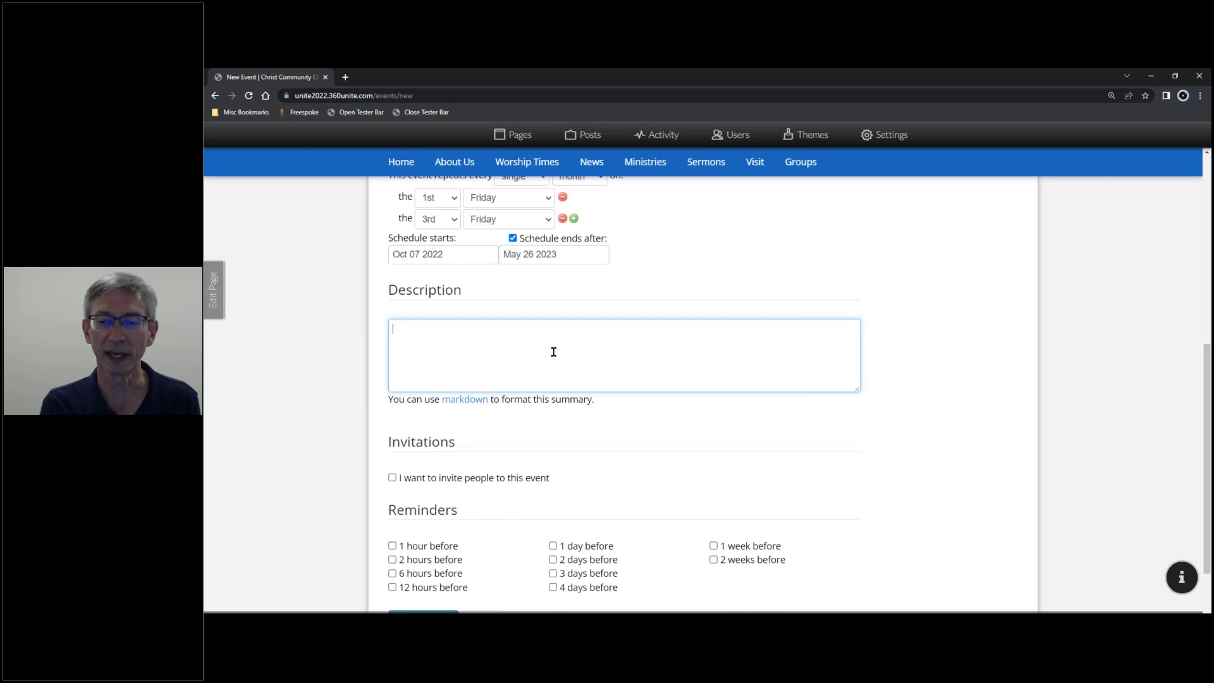
scroll(553, 355, "down", 2)
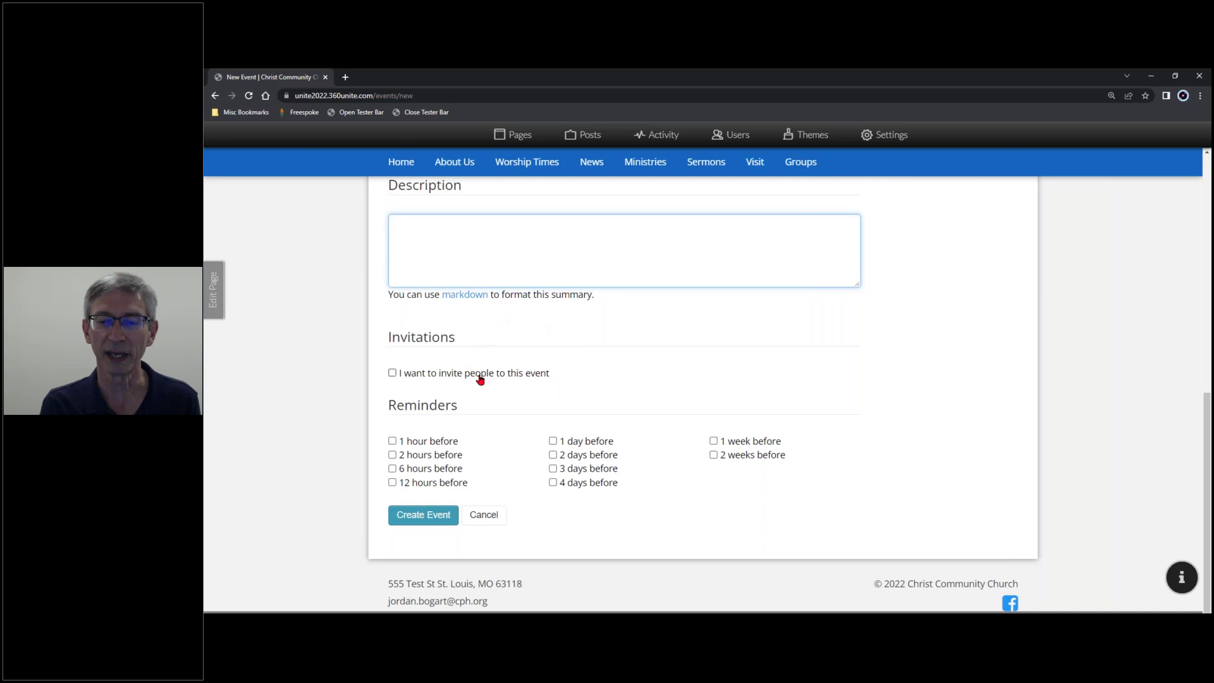
left_click(393, 375)
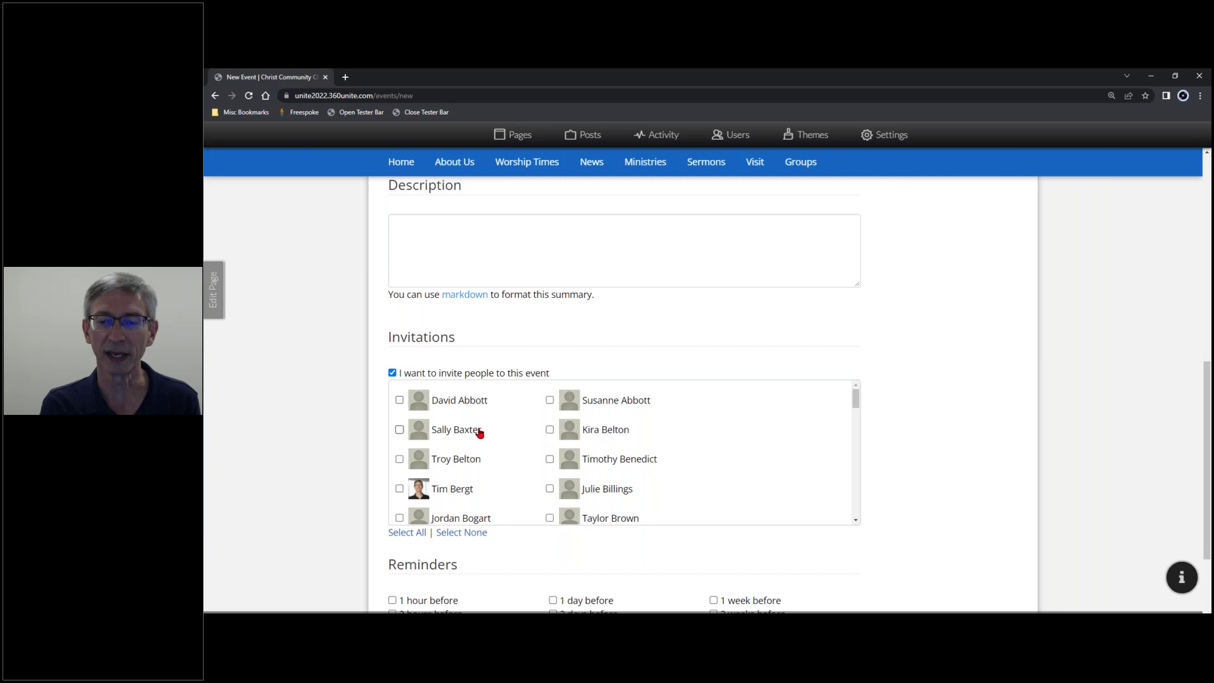
Look through the event's list of possible invitees and the site's user list, returning to the event form
scroll(487, 433, "down", 3)
scroll(493, 434, "down", 2)
scroll(493, 434, "up", 5)
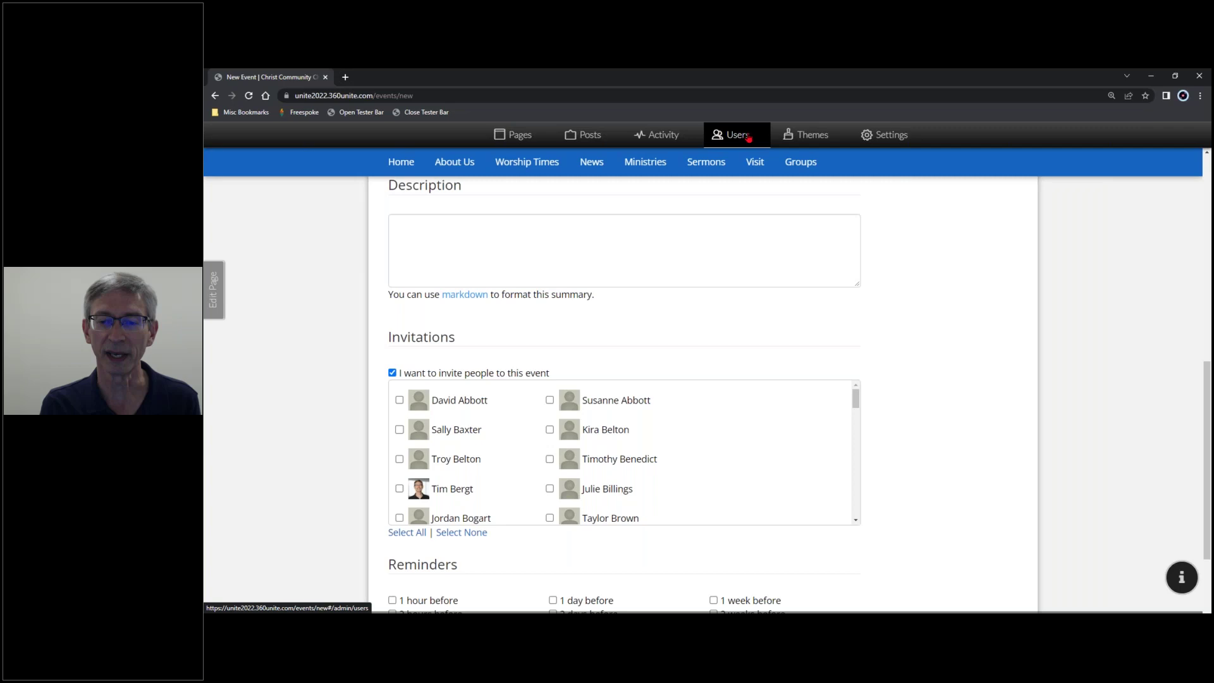
left_click(749, 139)
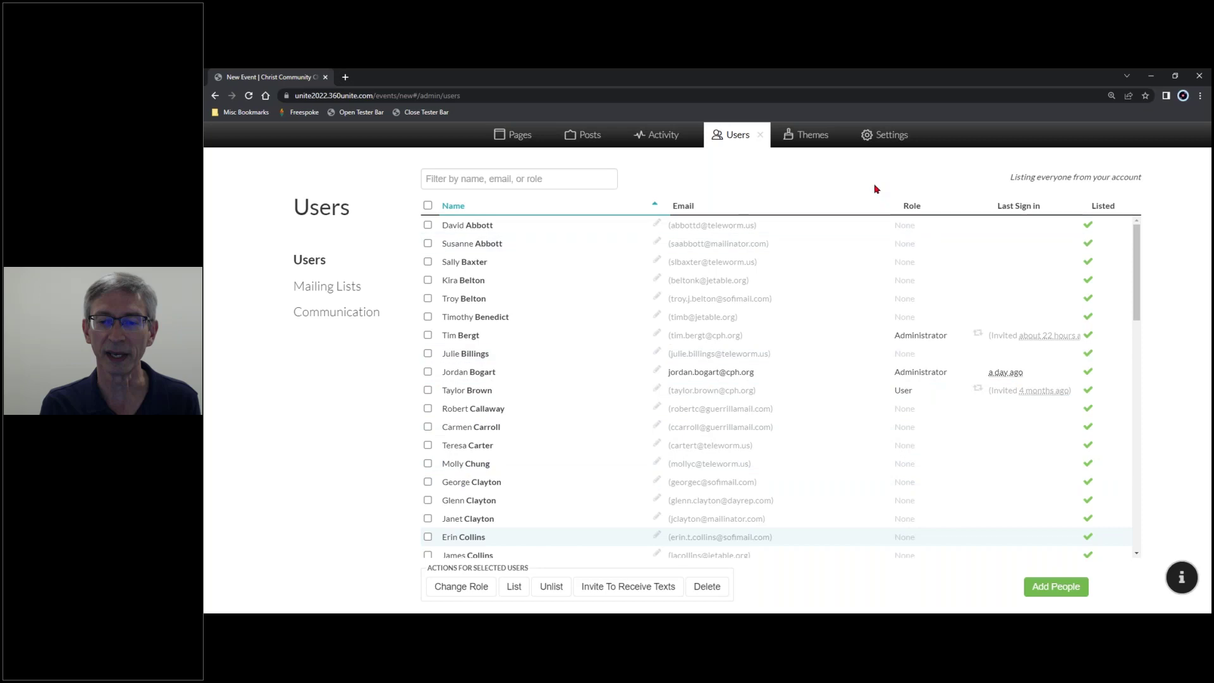
left_click(760, 135)
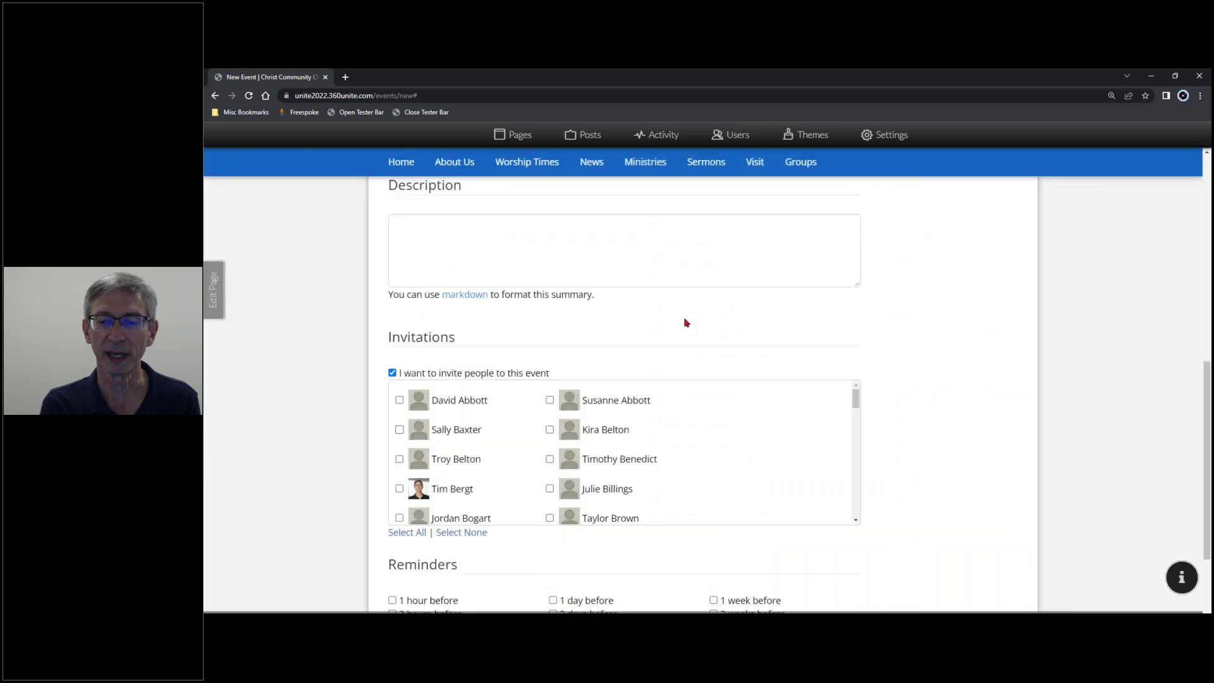
Select everyone in the event's invitation list
scroll(684, 316, "down", 1)
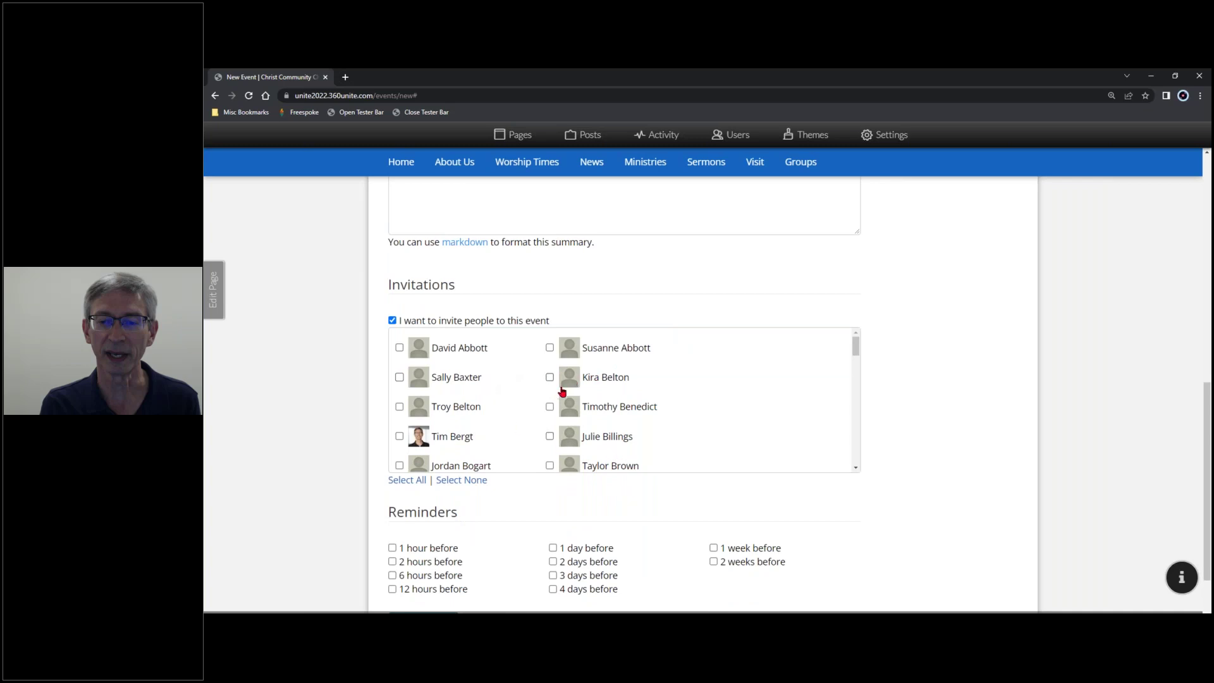
scroll(523, 422, "down", 2)
scroll(523, 422, "up", 2)
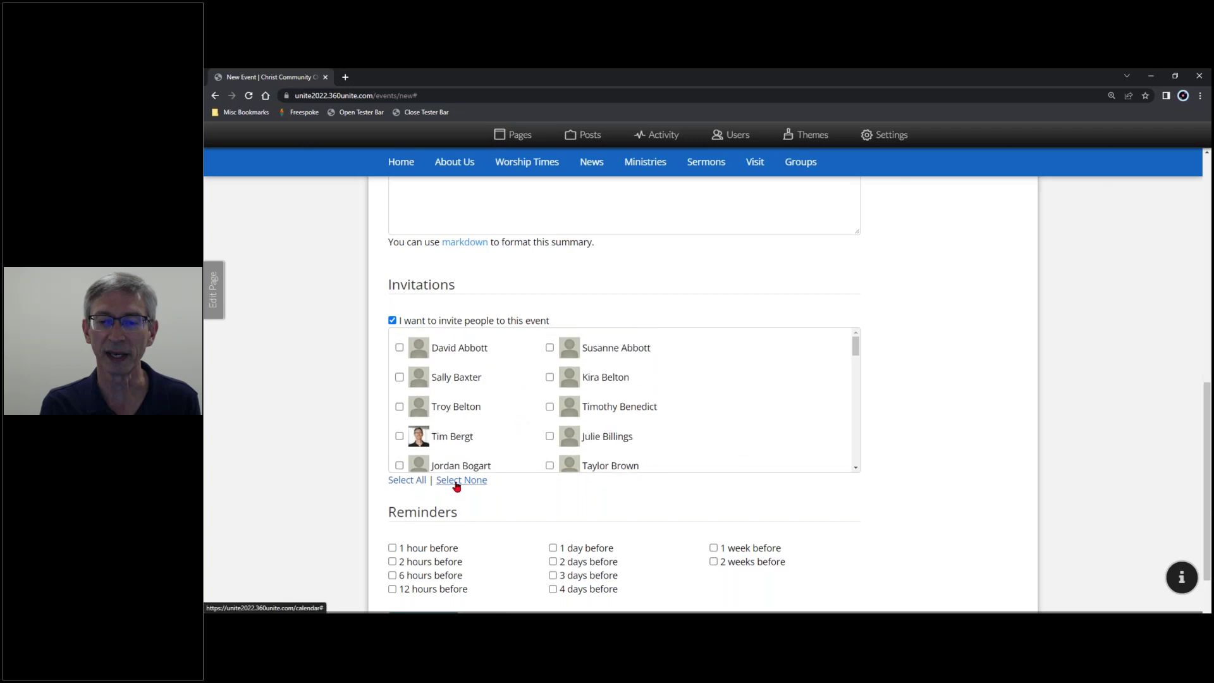
left_click(418, 484)
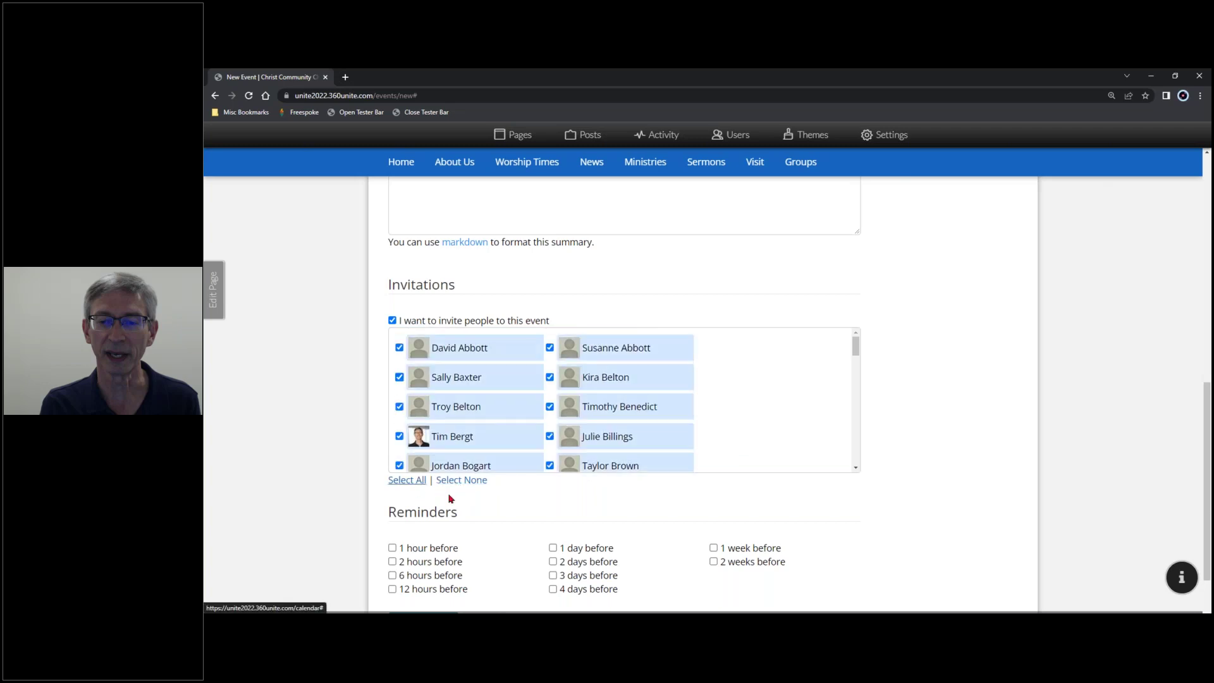
Set the event's reminders to 2 hours, 1 day and 1 week before, trying the 2 weeks option and turning it off
scroll(446, 405, "down", 2)
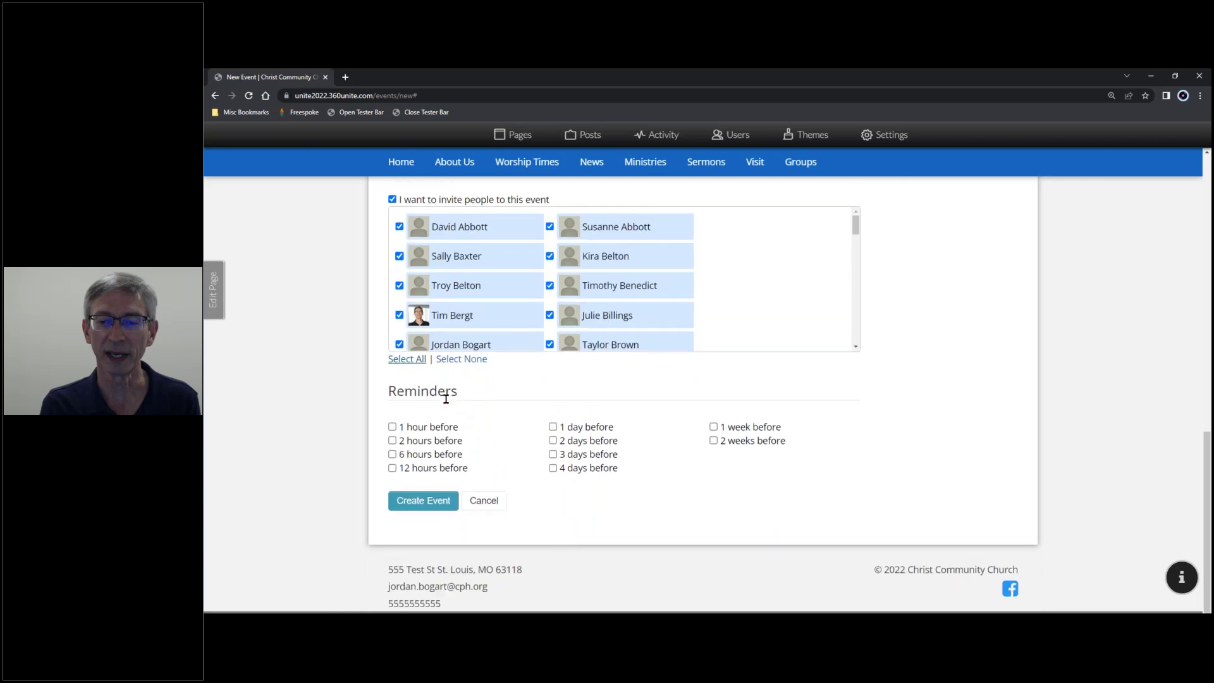
left_click(392, 427)
left_click(393, 442)
left_click(553, 428)
left_click(715, 429)
left_click(714, 441)
left_click(714, 441)
Clear the invitation selection, invite only the person with a profile photo, and create the event
left_click(445, 361)
left_click(400, 315)
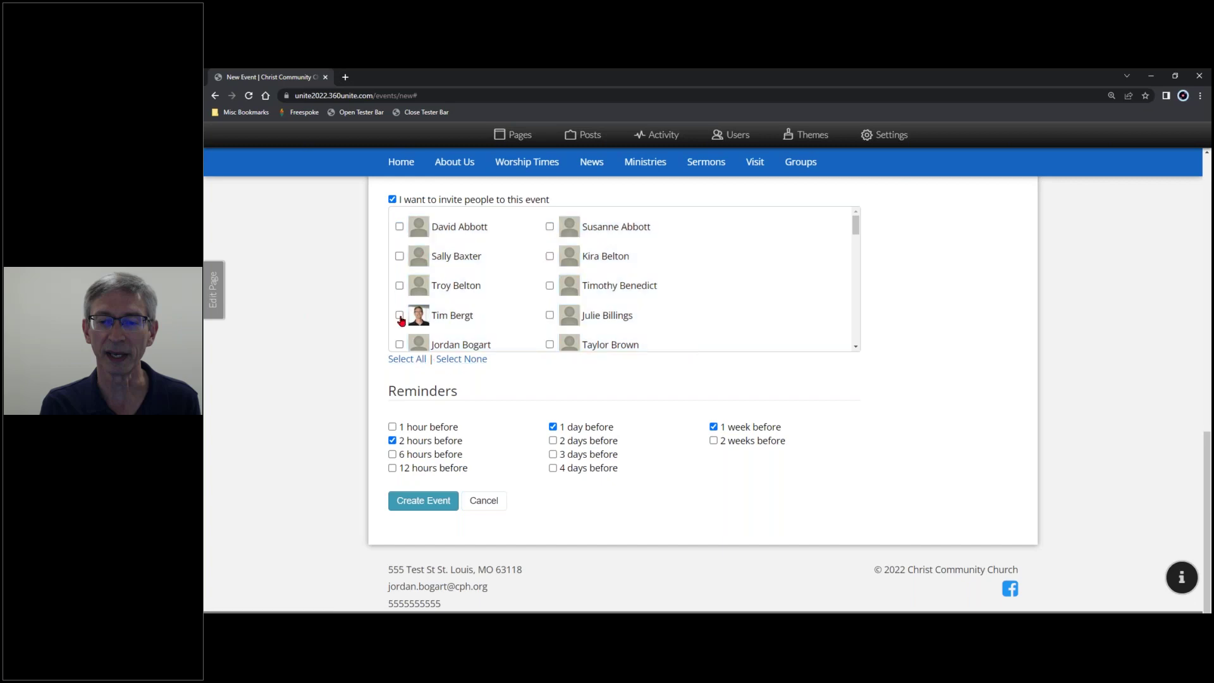
left_click(429, 504)
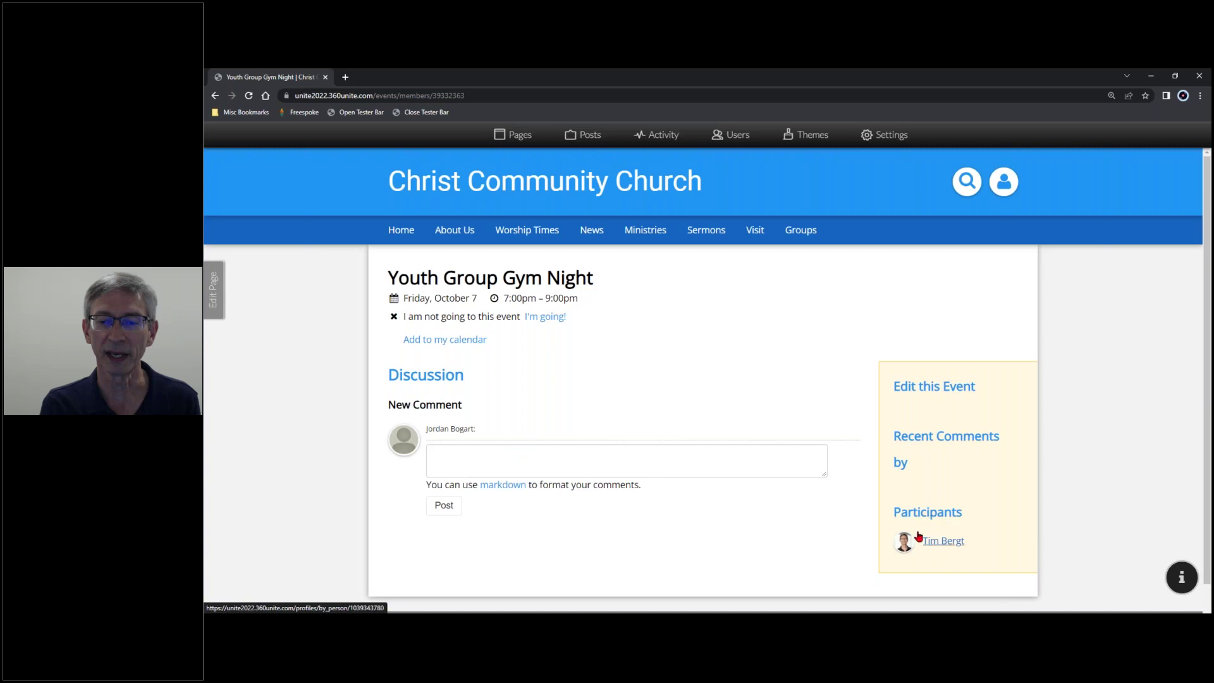
View the repeating event on the site's October 2022 calendar and check which calendars are displayed
mouse_move(597, 233)
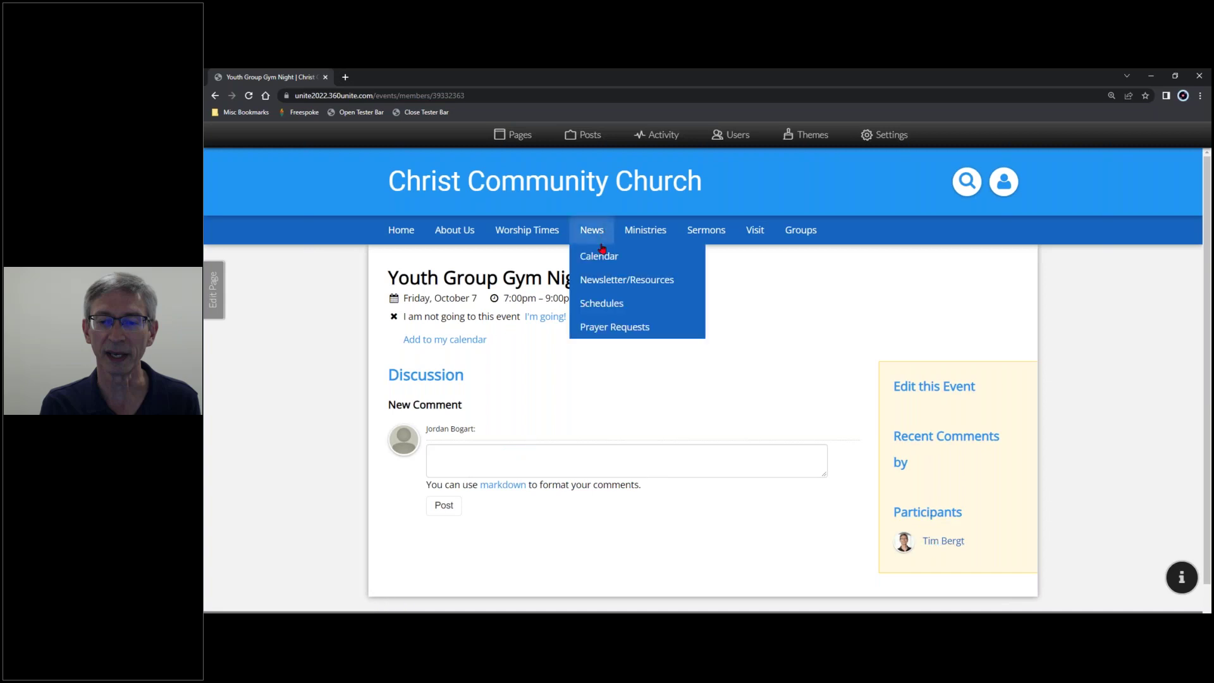
left_click(598, 262)
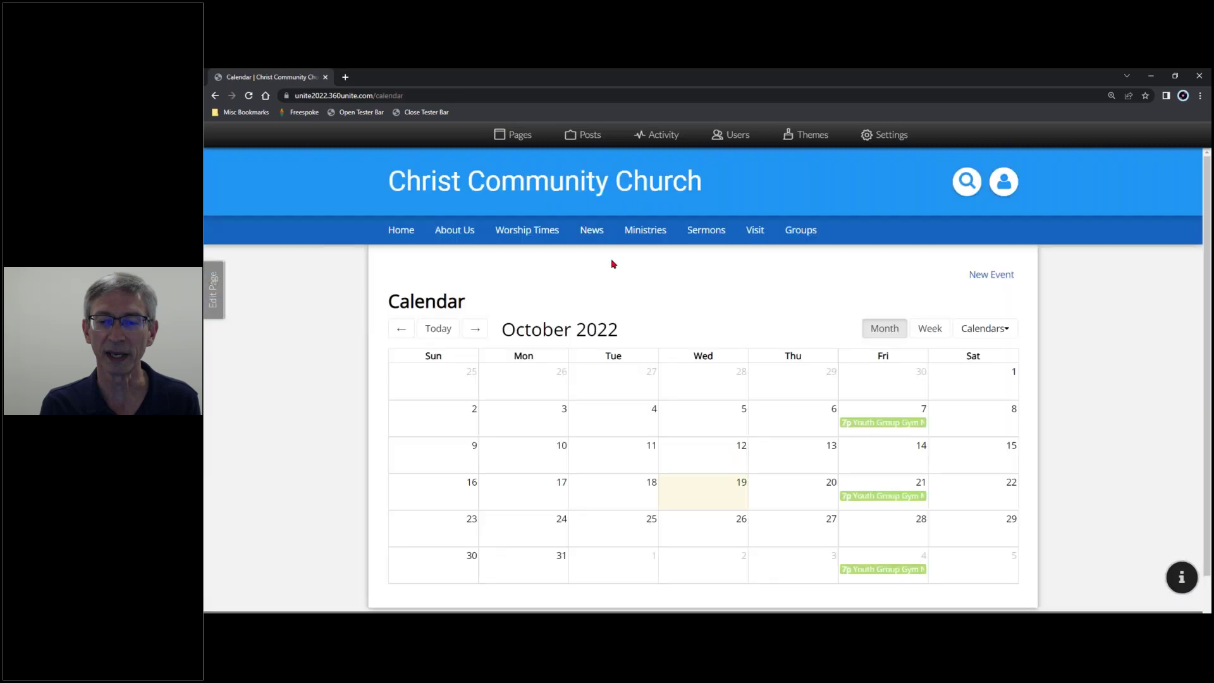
mouse_move(875, 431)
left_click(991, 330)
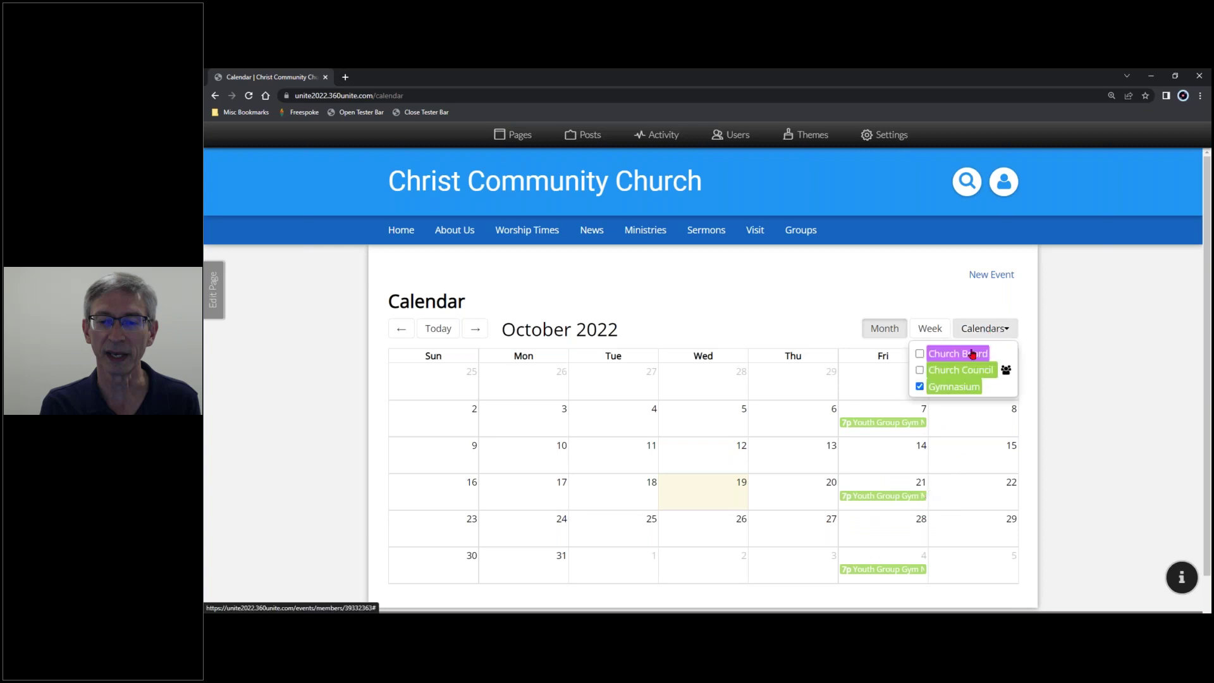
left_click(824, 306)
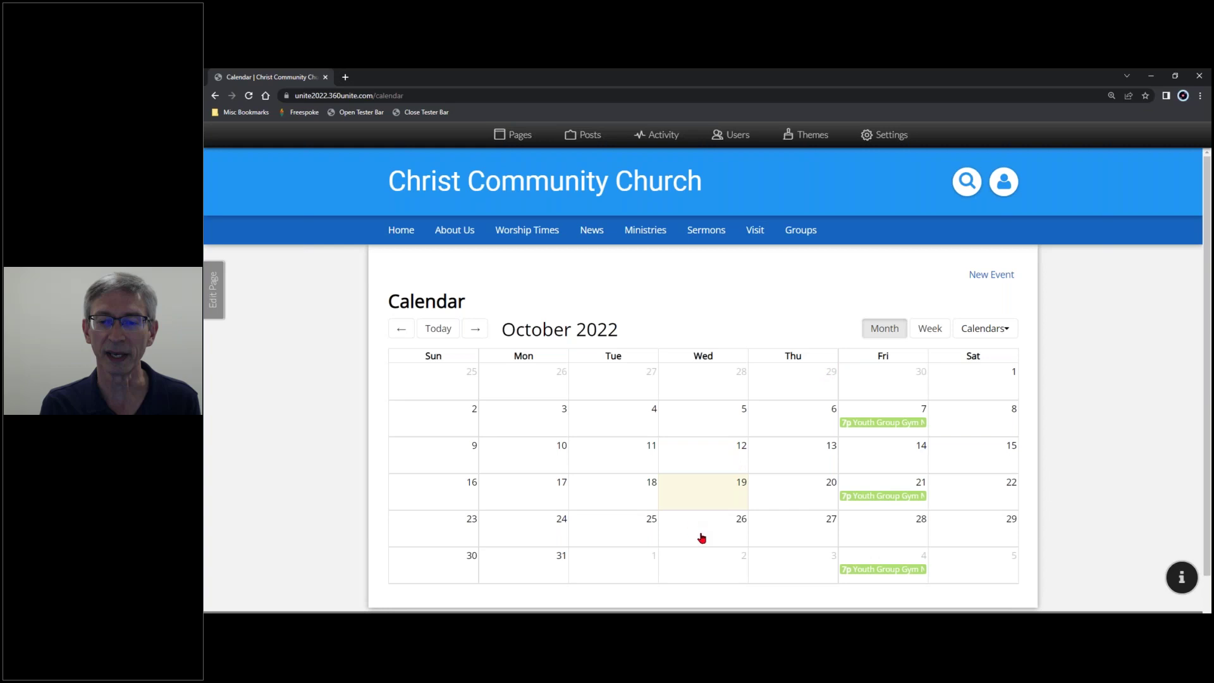
left_click(972, 283)
left_click(455, 477)
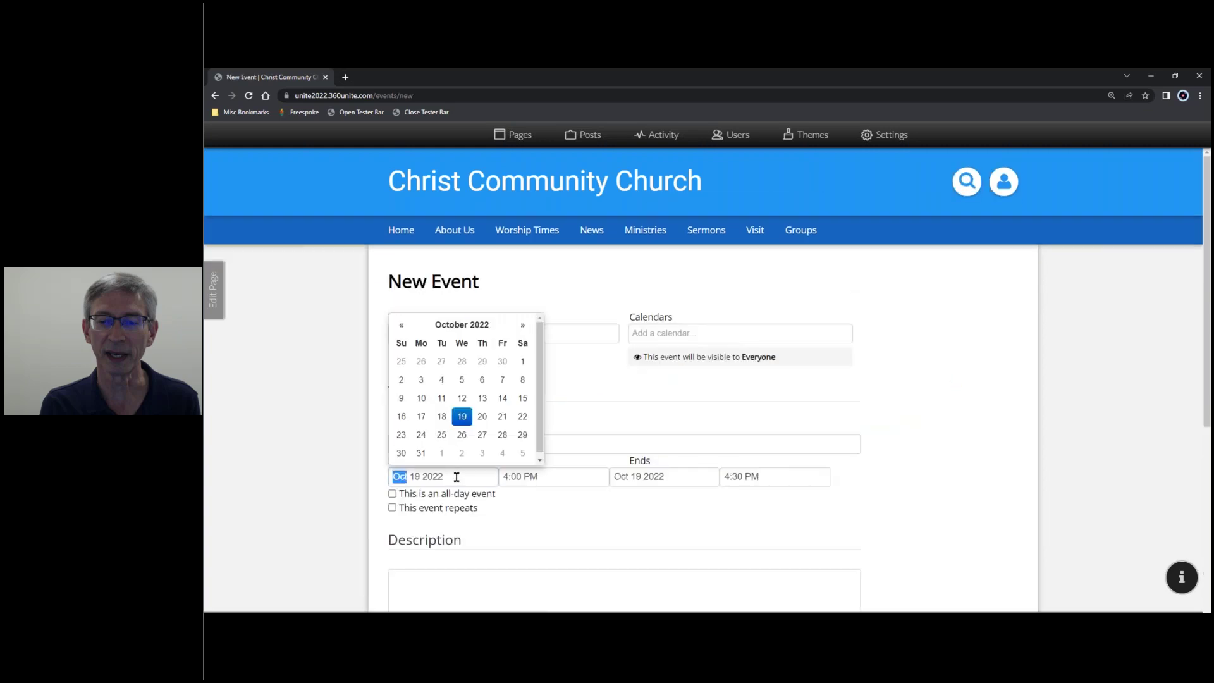
left_click(471, 435)
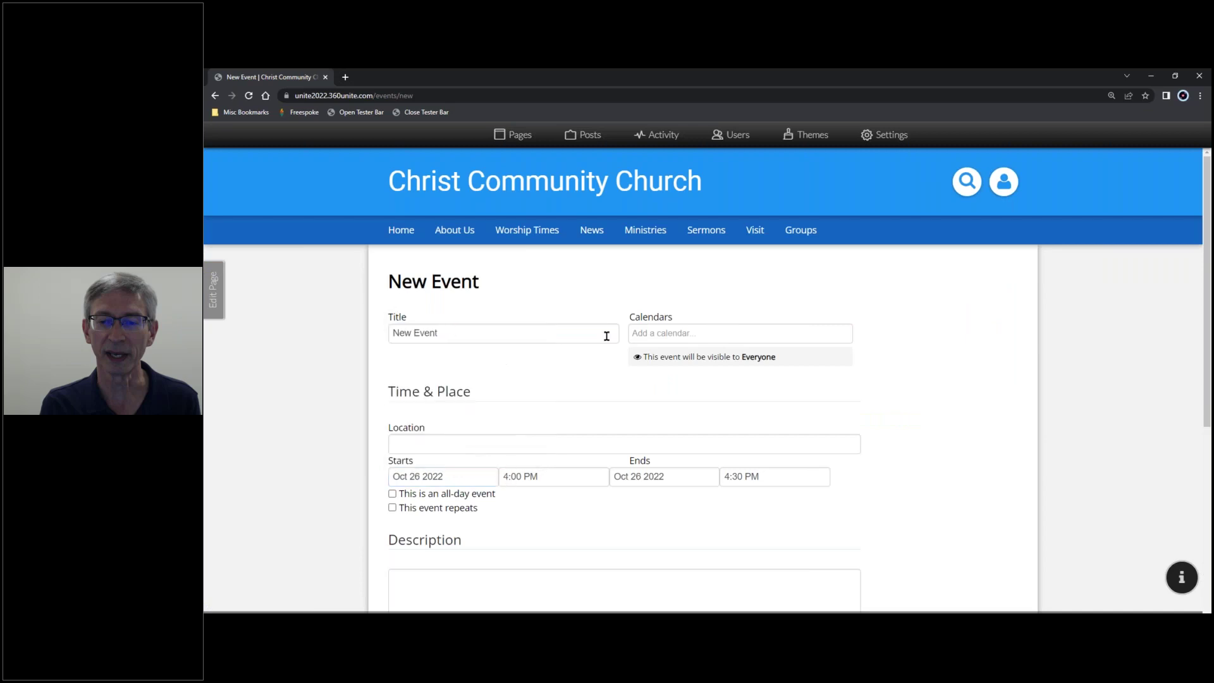
left_click(663, 333)
left_click(651, 392)
scroll(651, 393, "down", 5)
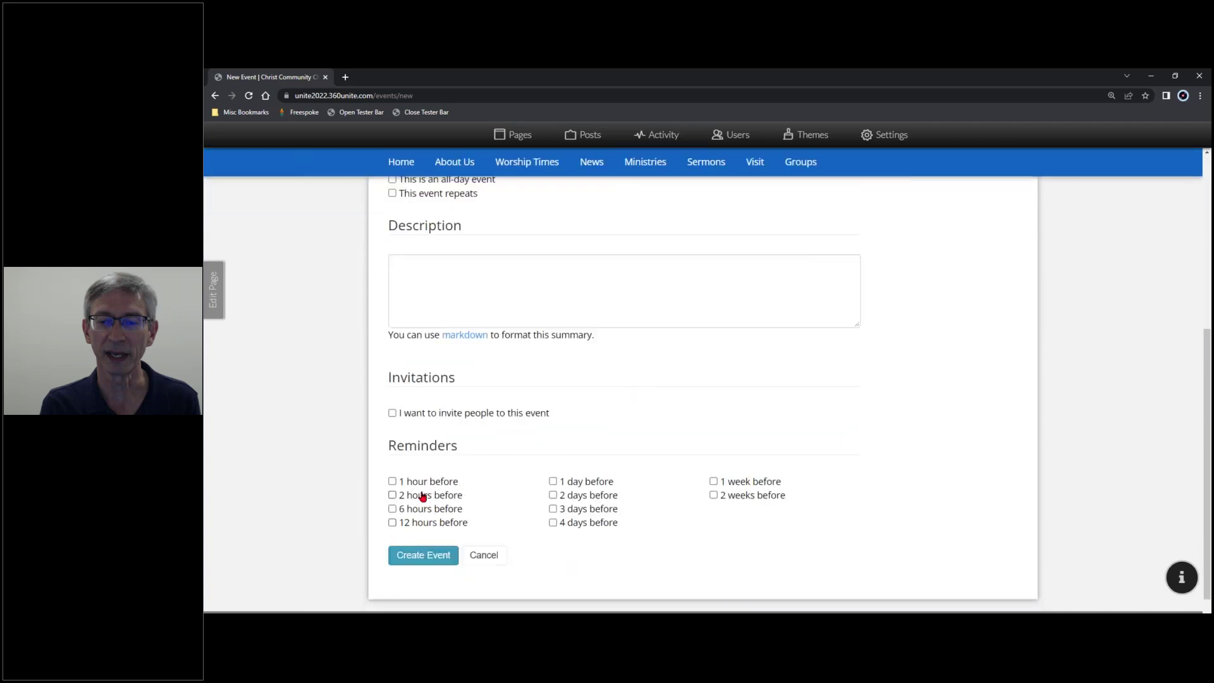
left_click(413, 559)
left_click(499, 560)
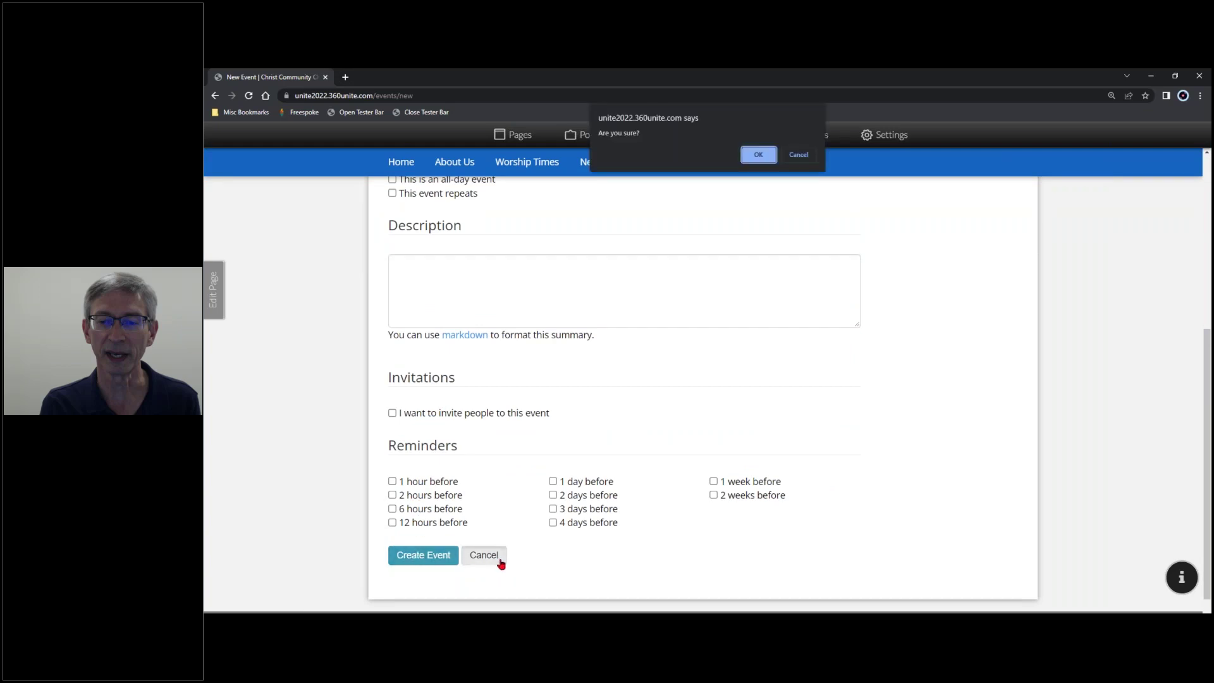
left_click(759, 155)
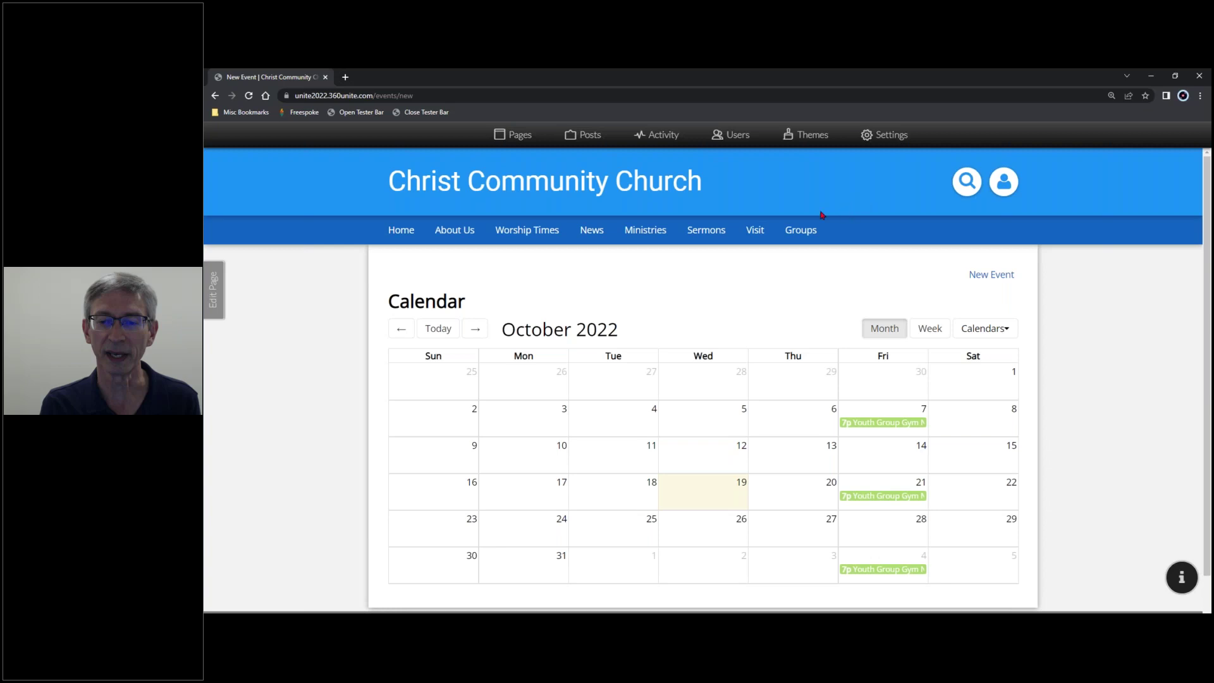
Create a Feed Page in the site's pages and name it Bible Study
left_click(519, 136)
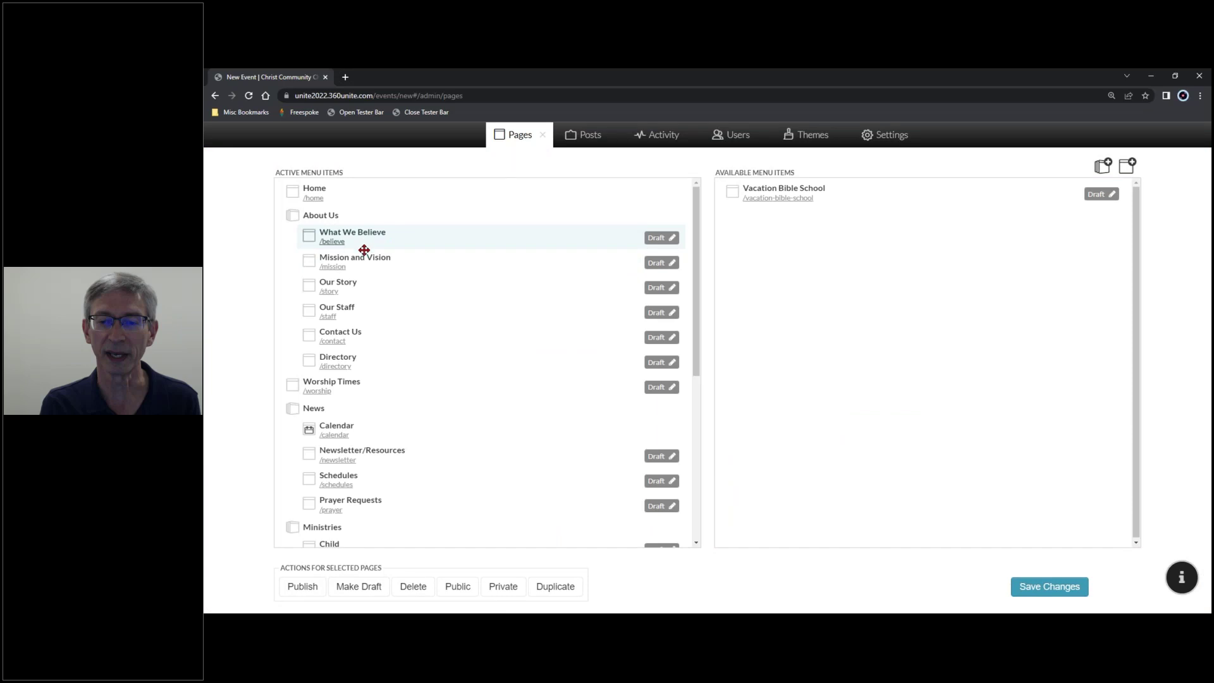
scroll(351, 354, "down", 3)
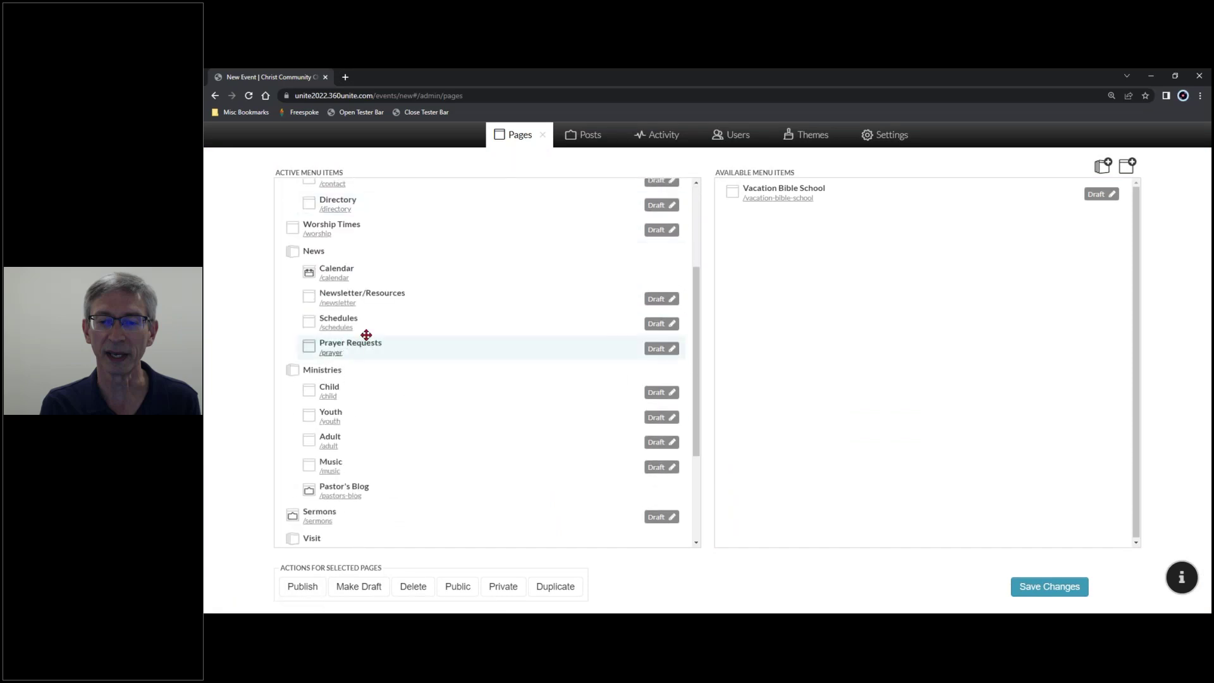
scroll(367, 334, "down", 3)
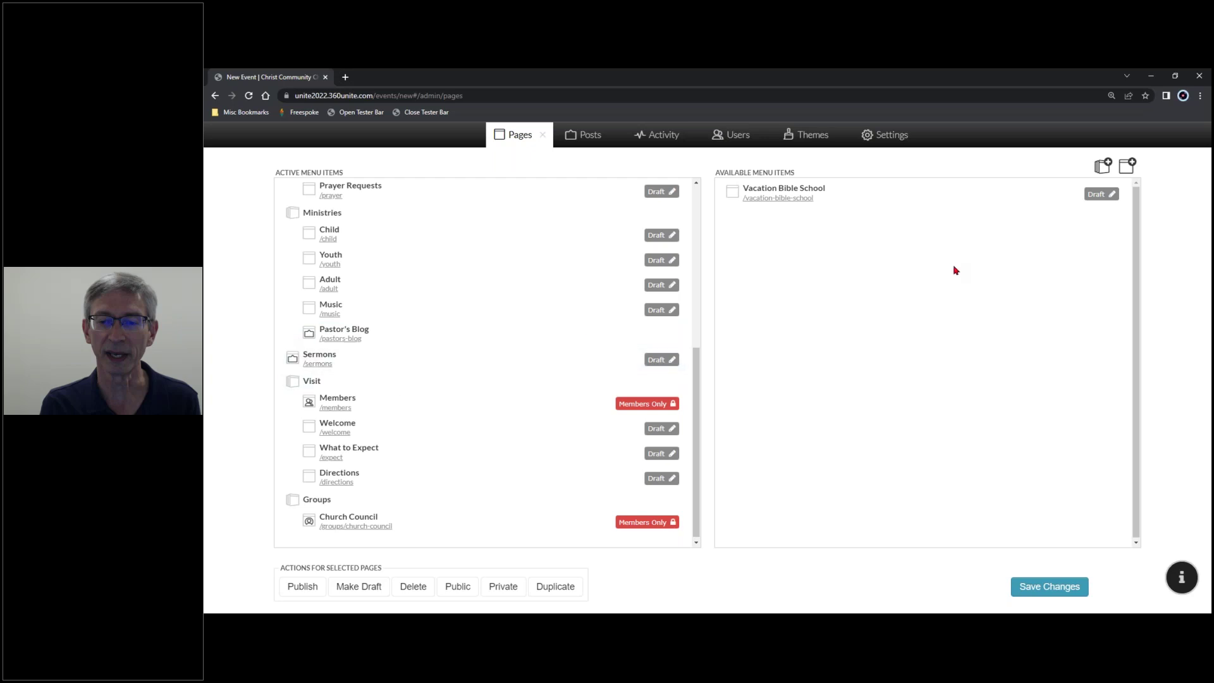
left_click(1129, 172)
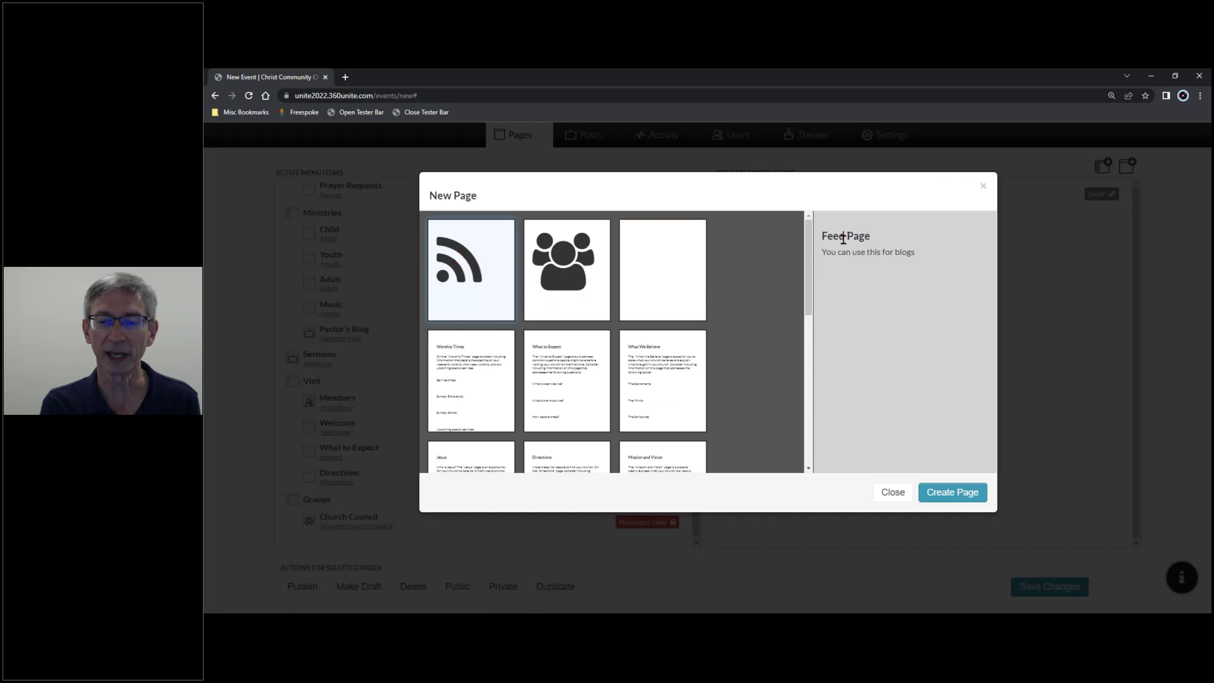
left_click(947, 496)
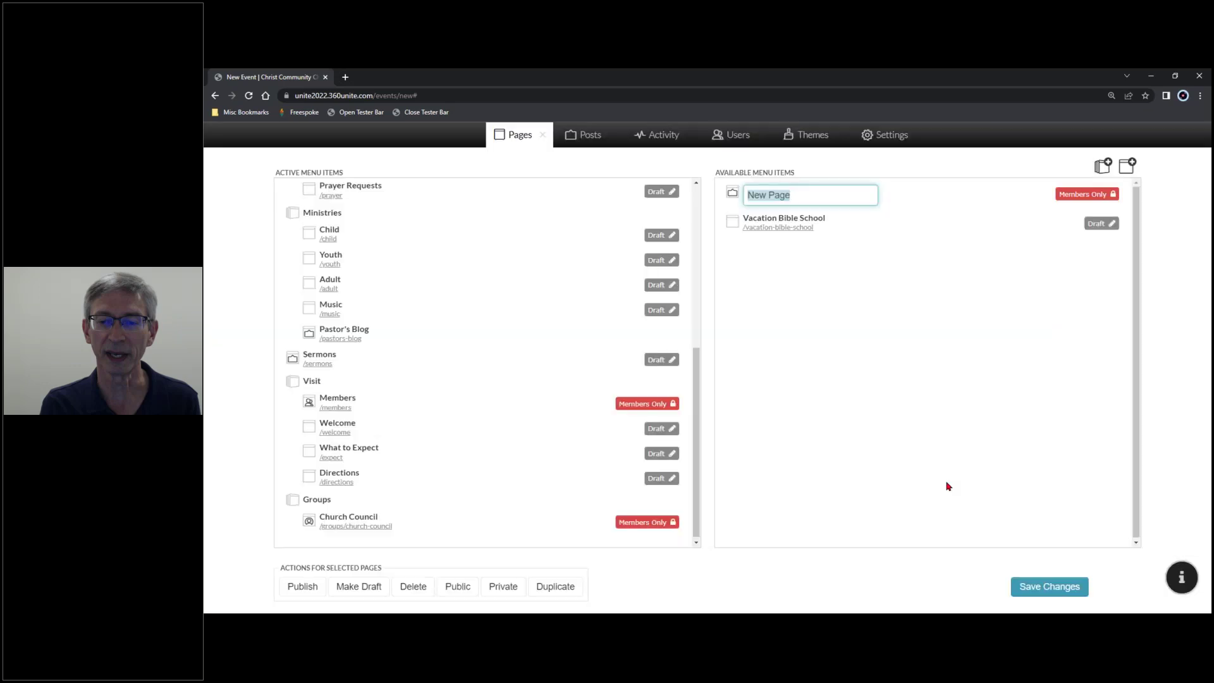
type("Bible Study")
key("Return")
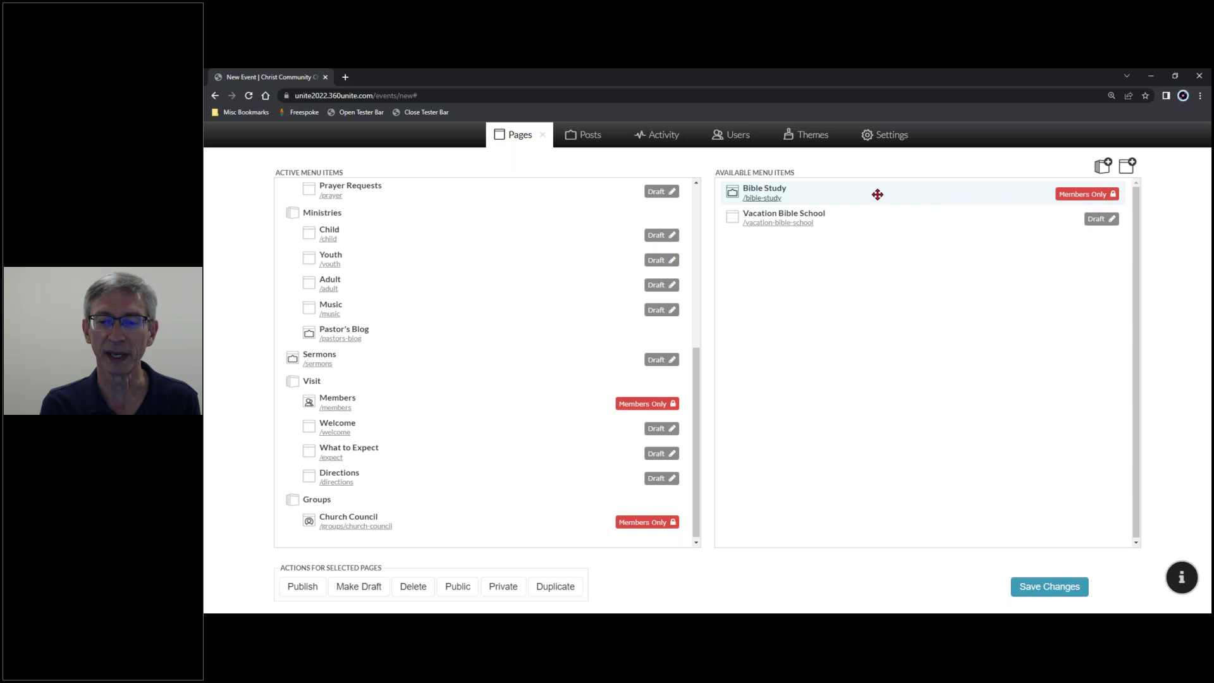
Open the Bible Study page for editing and title its new post Reformation
left_click(762, 200)
left_click(764, 200)
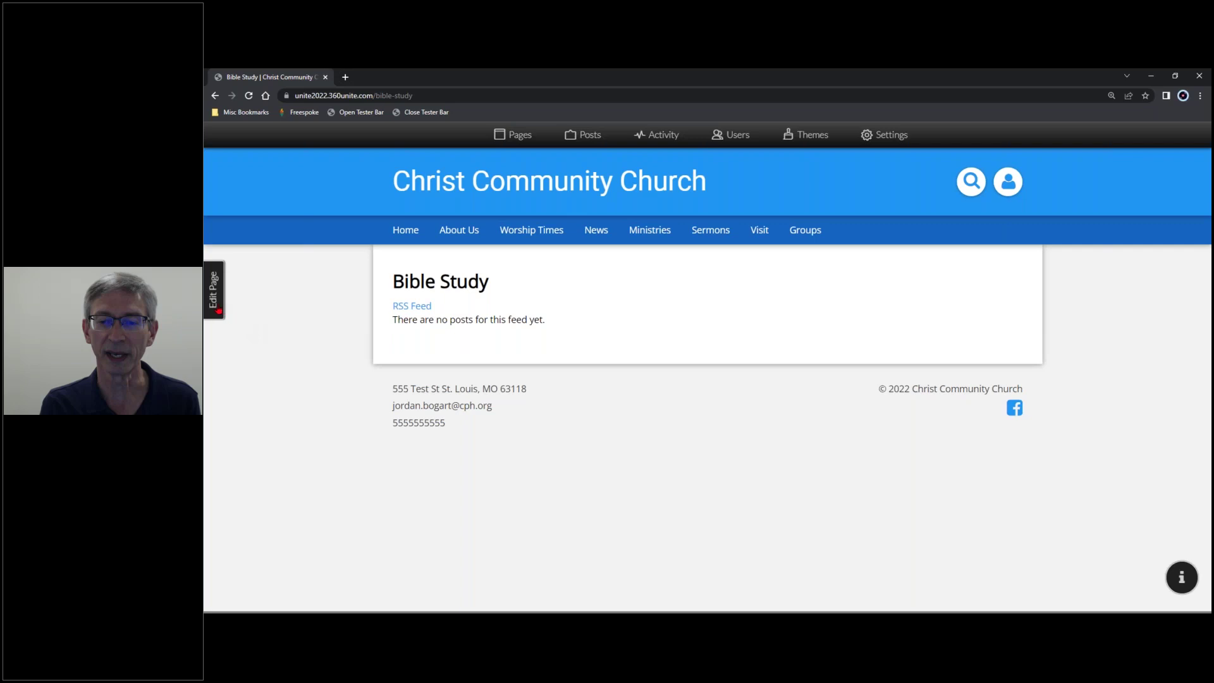
left_click(214, 305)
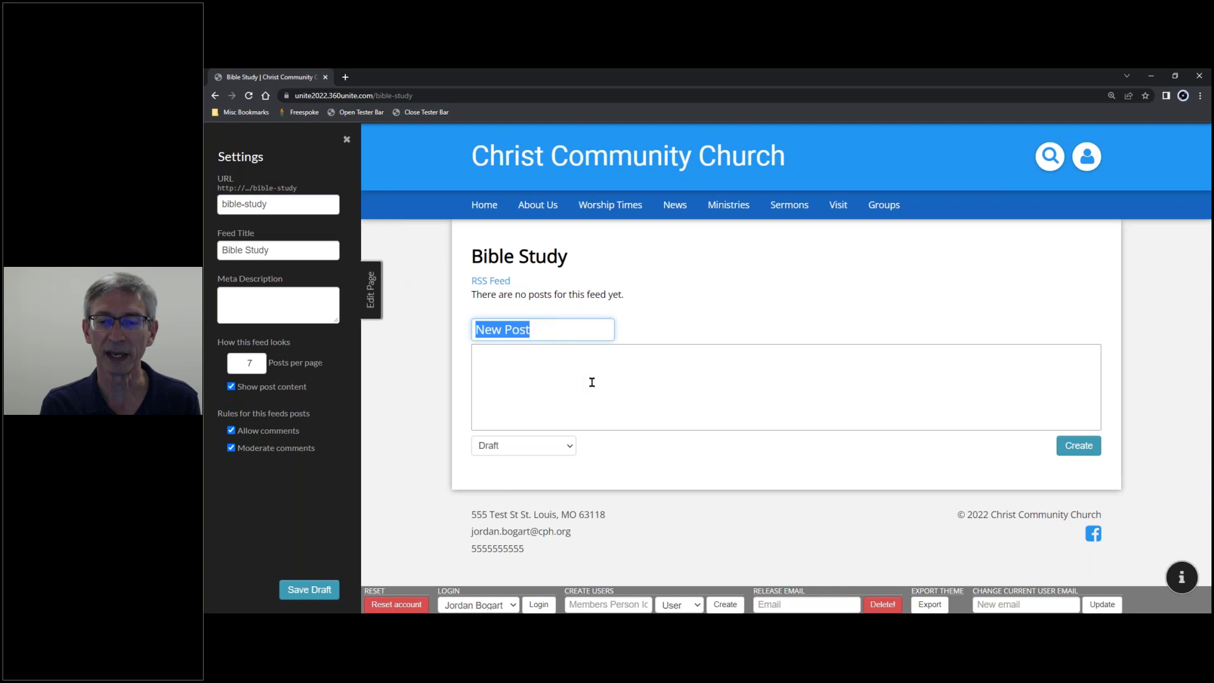
type("Reformation")
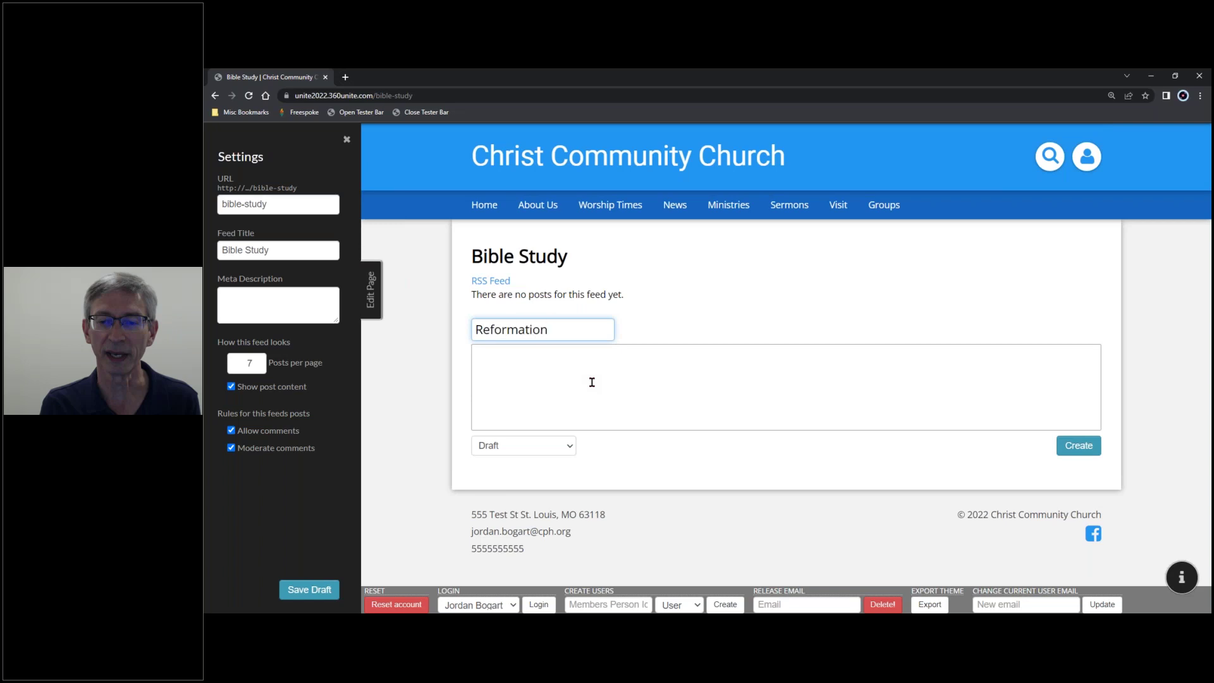
Paste the copied lorem ipsum paragraphs into the body of the Reformation post
left_click(583, 365)
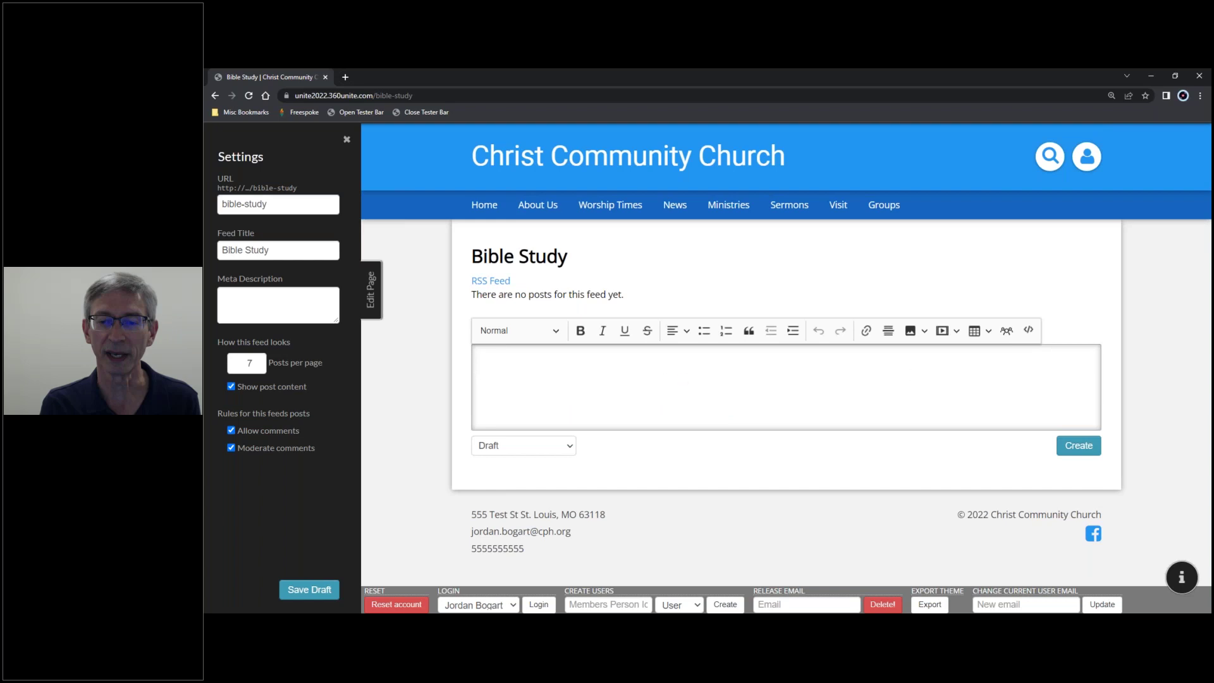
key("alt+Tab")
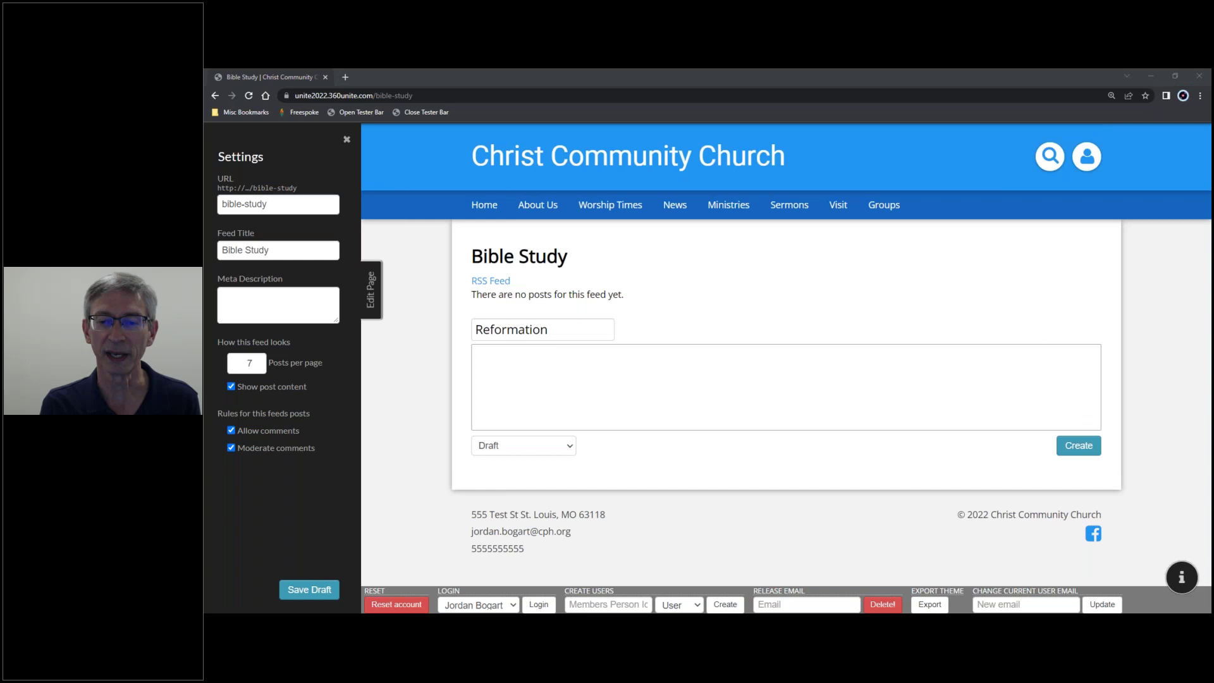
right_click(505, 357)
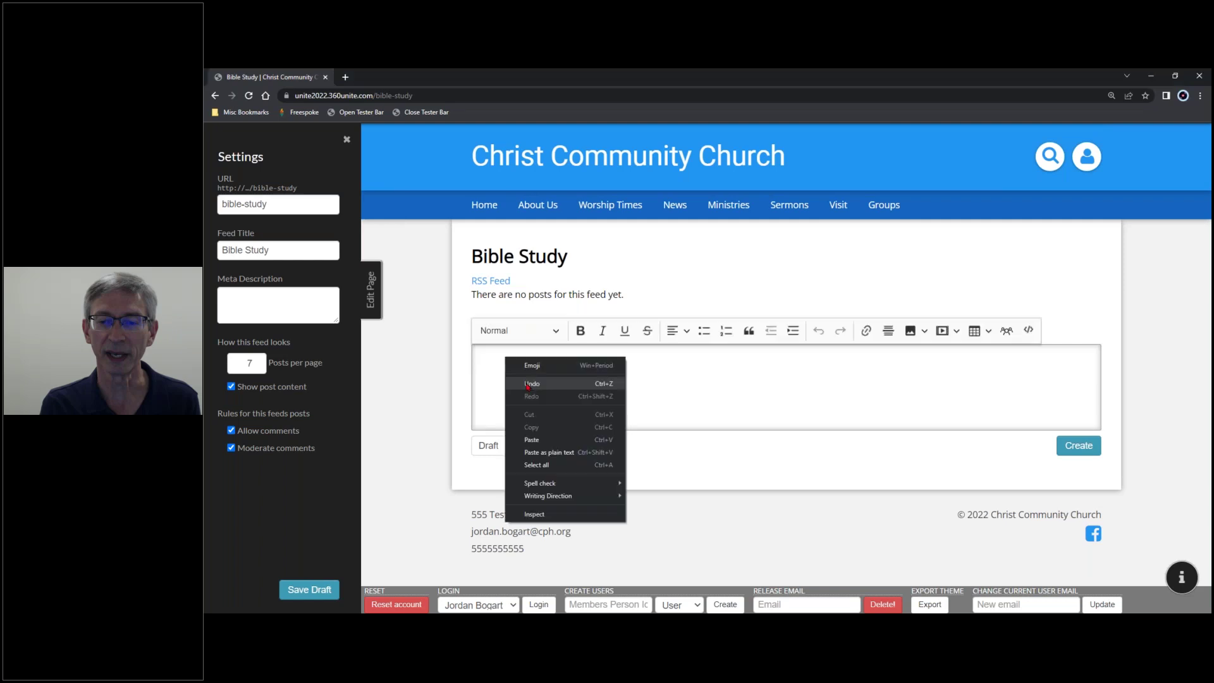
left_click(531, 440)
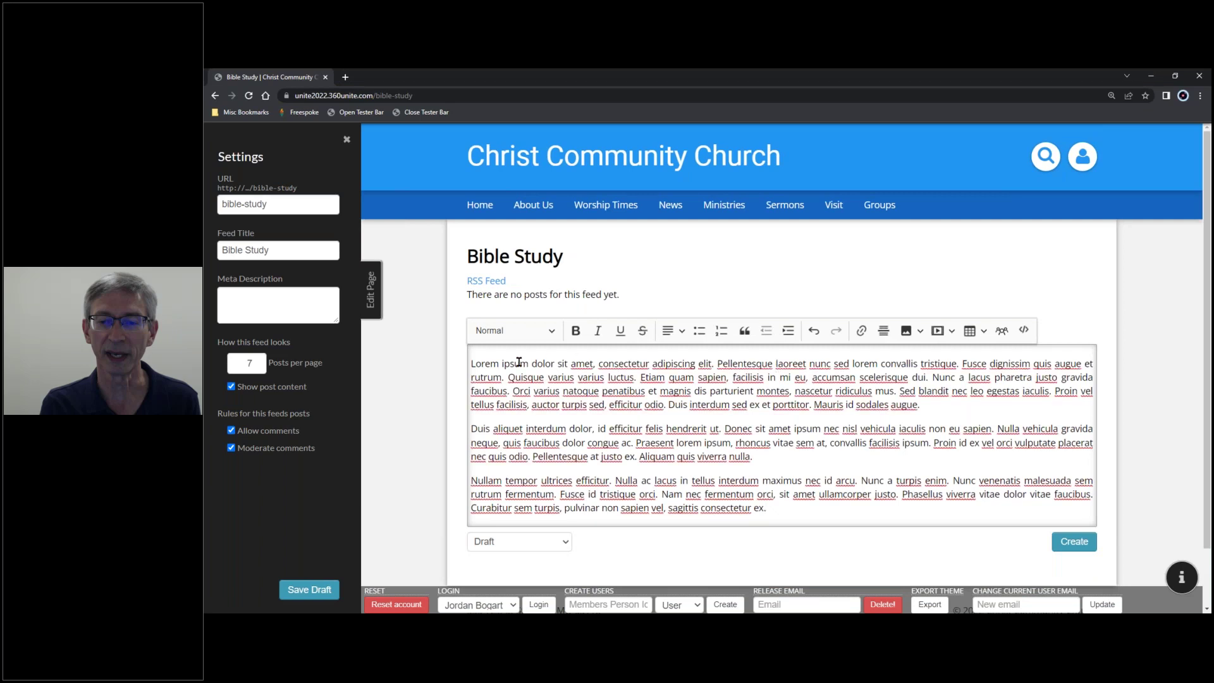
left_click(481, 355)
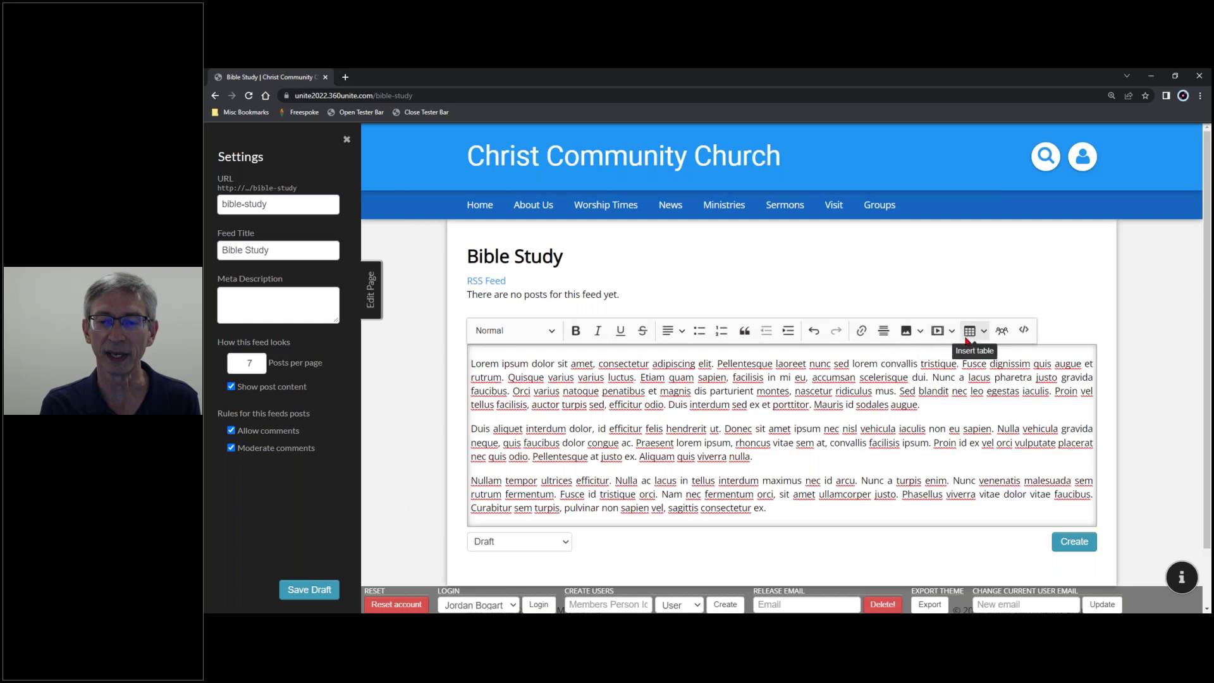
Schedule the Reformation post for 19 Oct 2022 10:45AM and create it
left_click(565, 542)
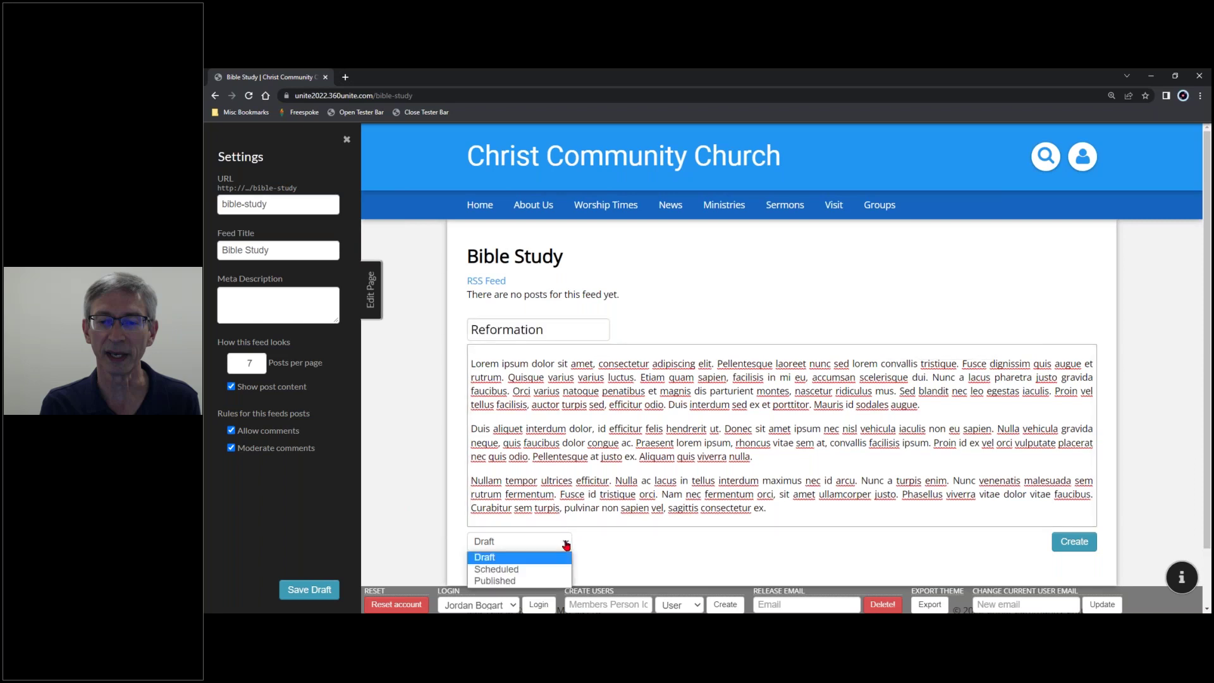
left_click(600, 547)
scroll(601, 546, "down", 1)
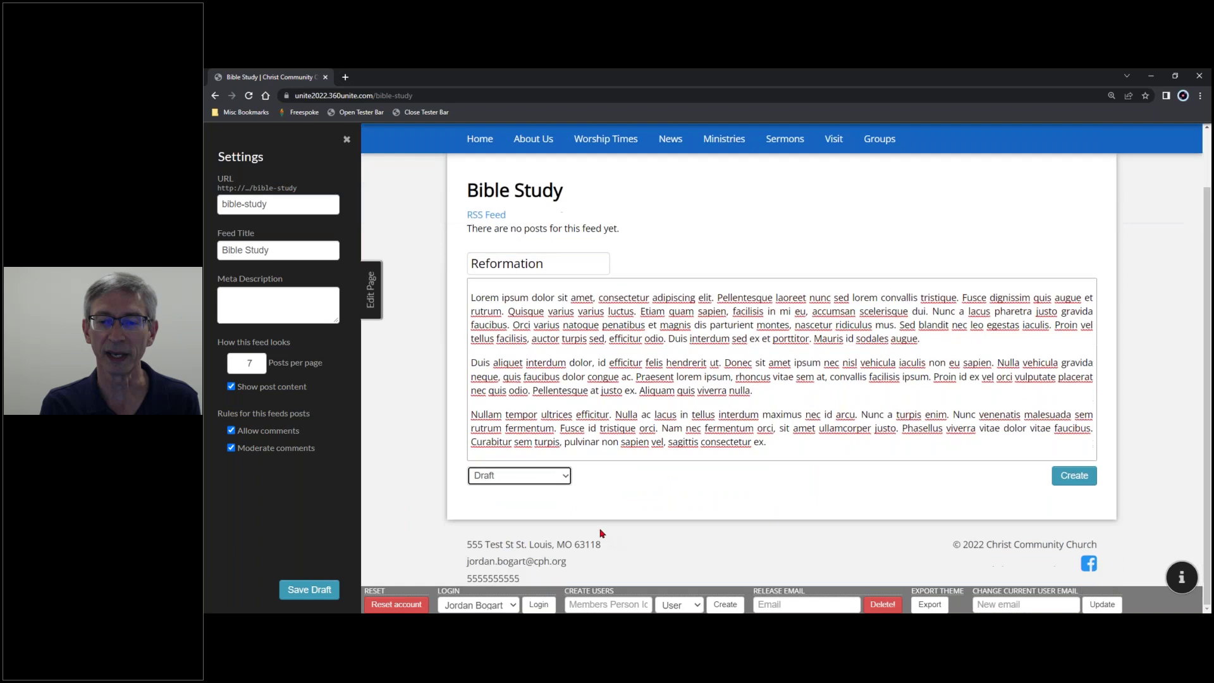
left_click(565, 478)
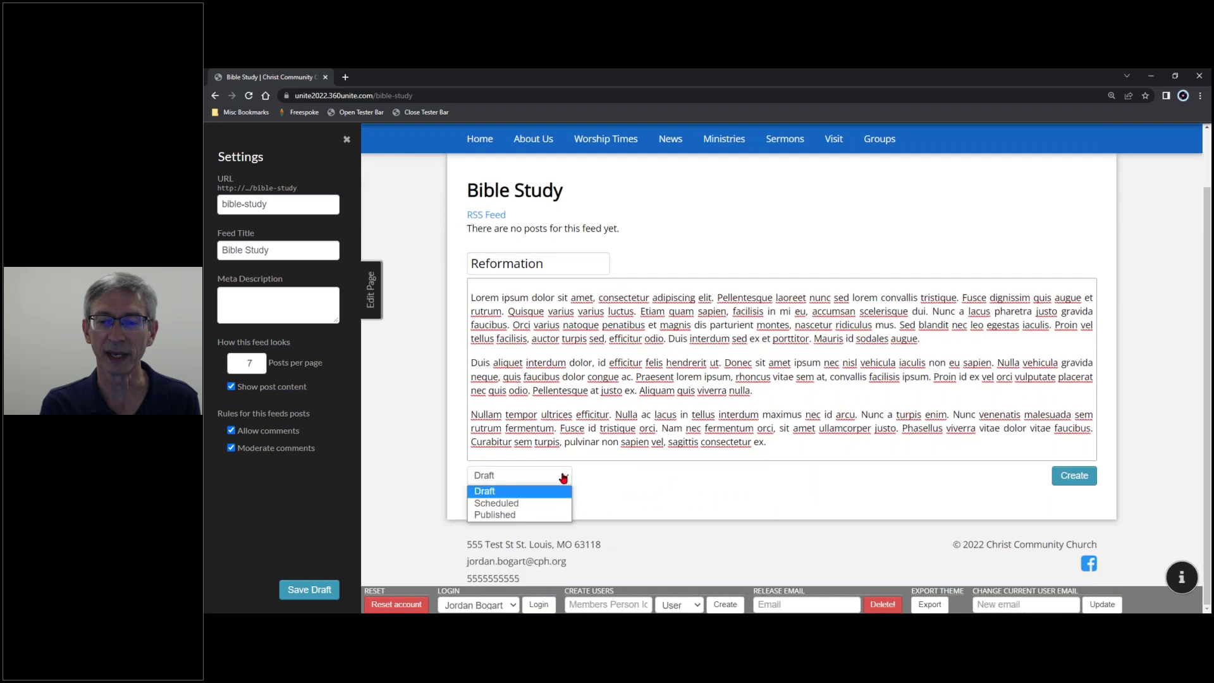
left_click(524, 506)
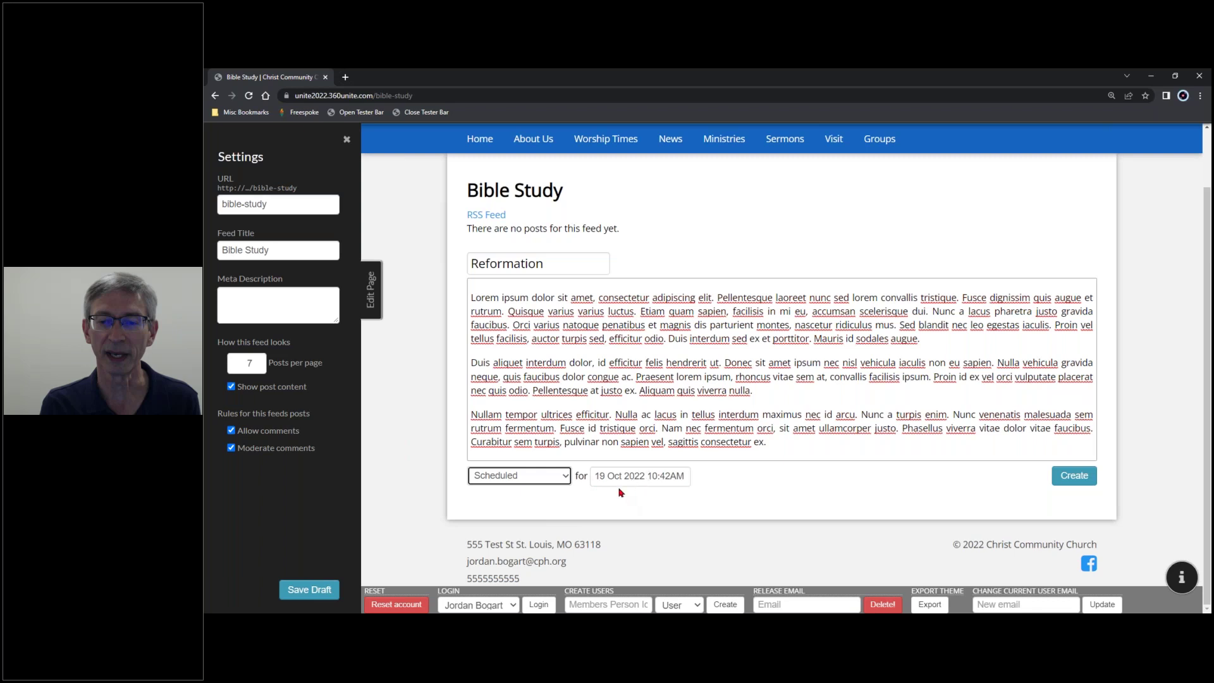
left_click_drag(660, 477, 665, 477)
type("45")
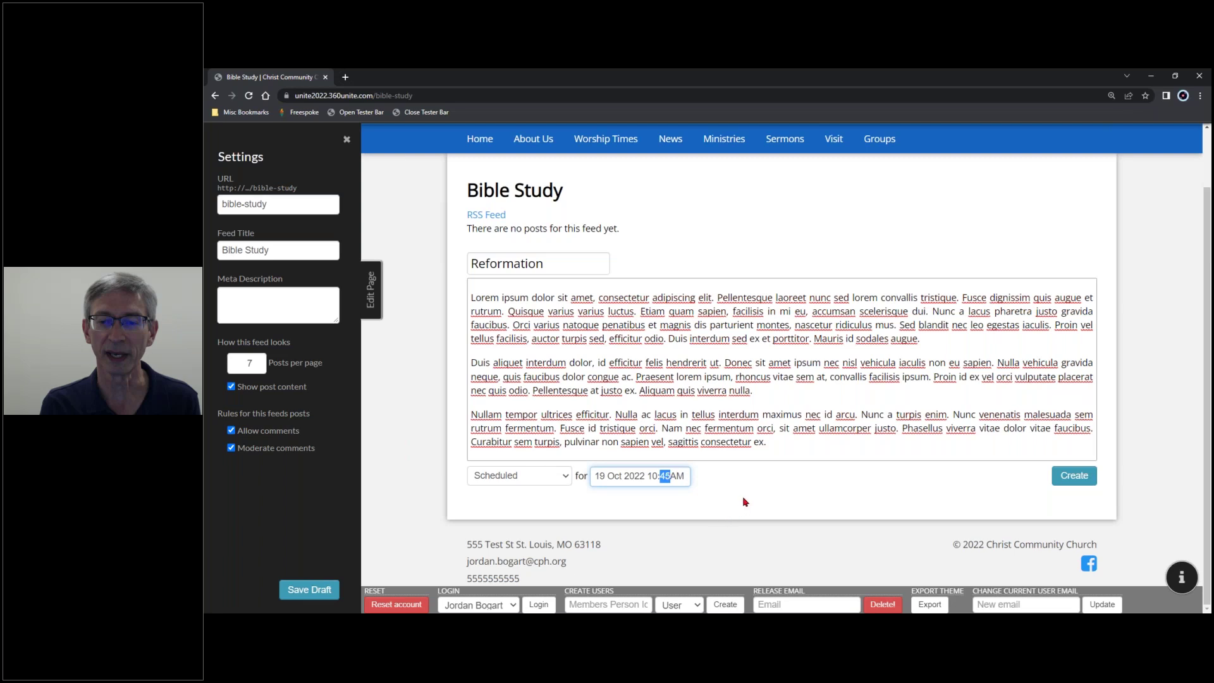
left_click(1075, 477)
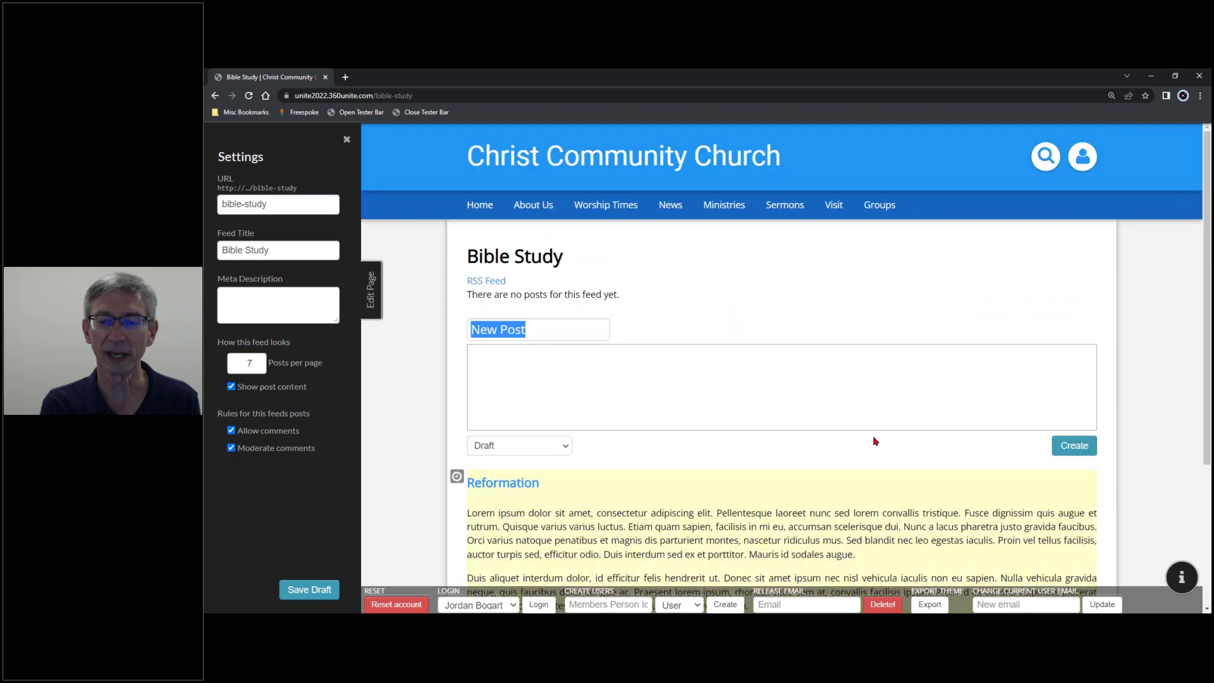
Examine the Reformation post in the feed and the feed's URL, title, display and comment settings
scroll(798, 388, "down", 3)
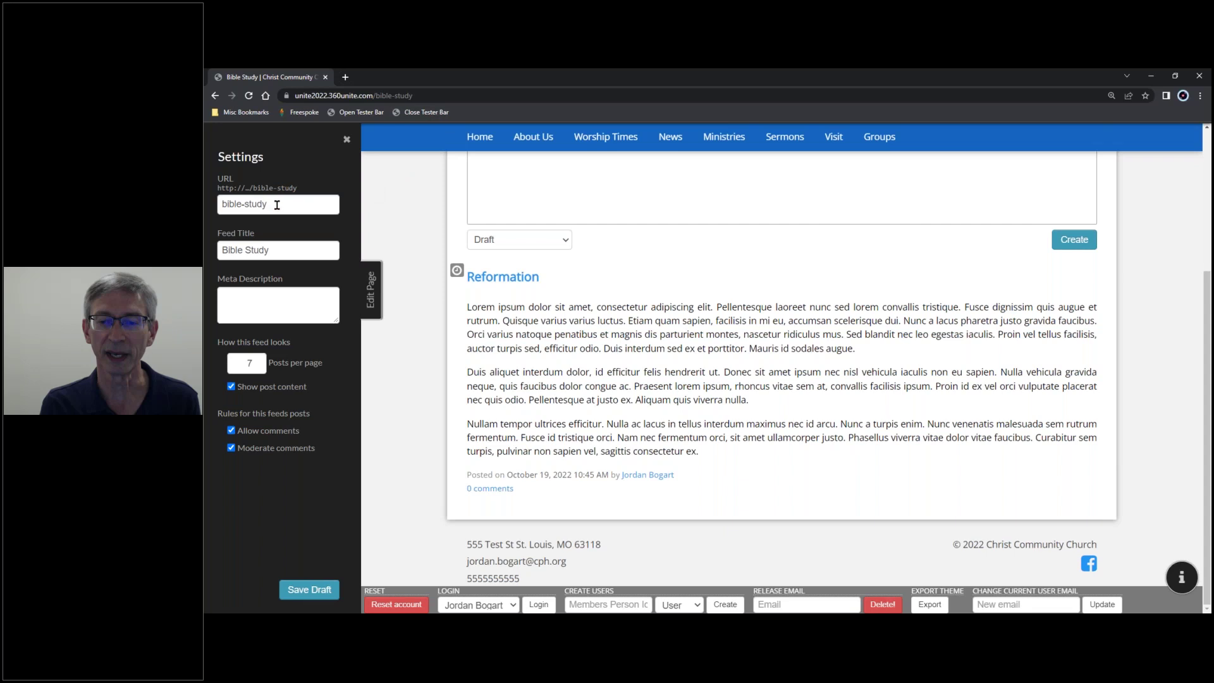
left_click_drag(272, 204, 223, 202)
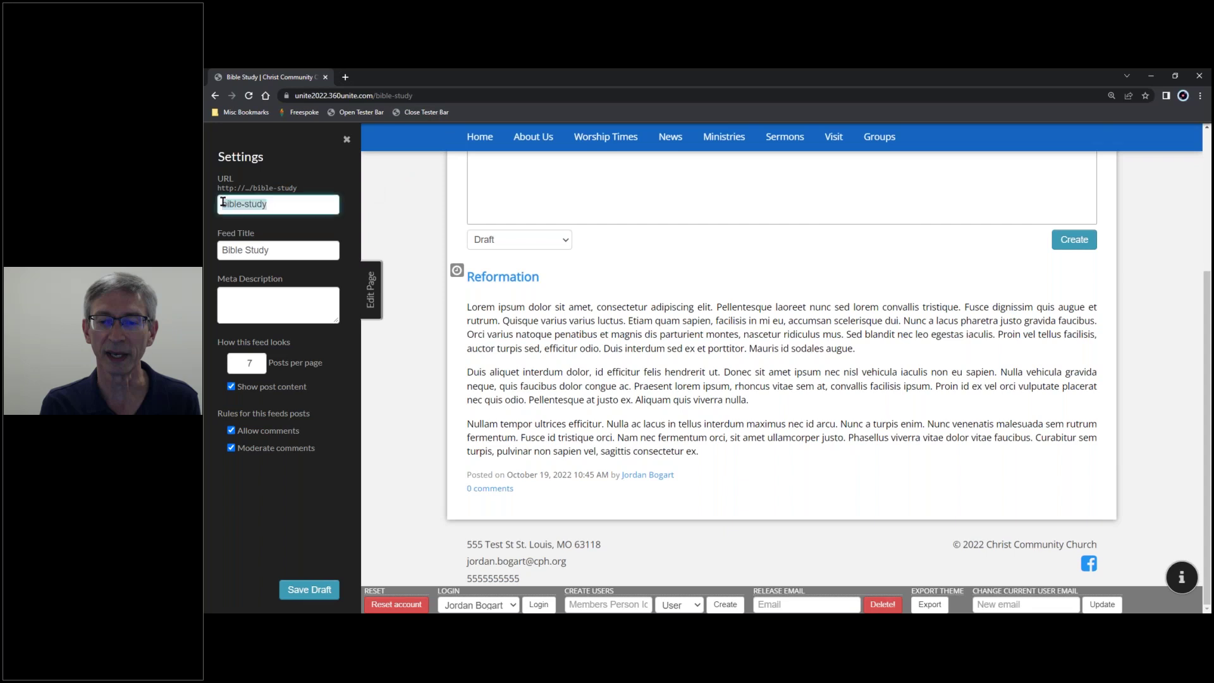
left_click_drag(375, 95, 423, 95)
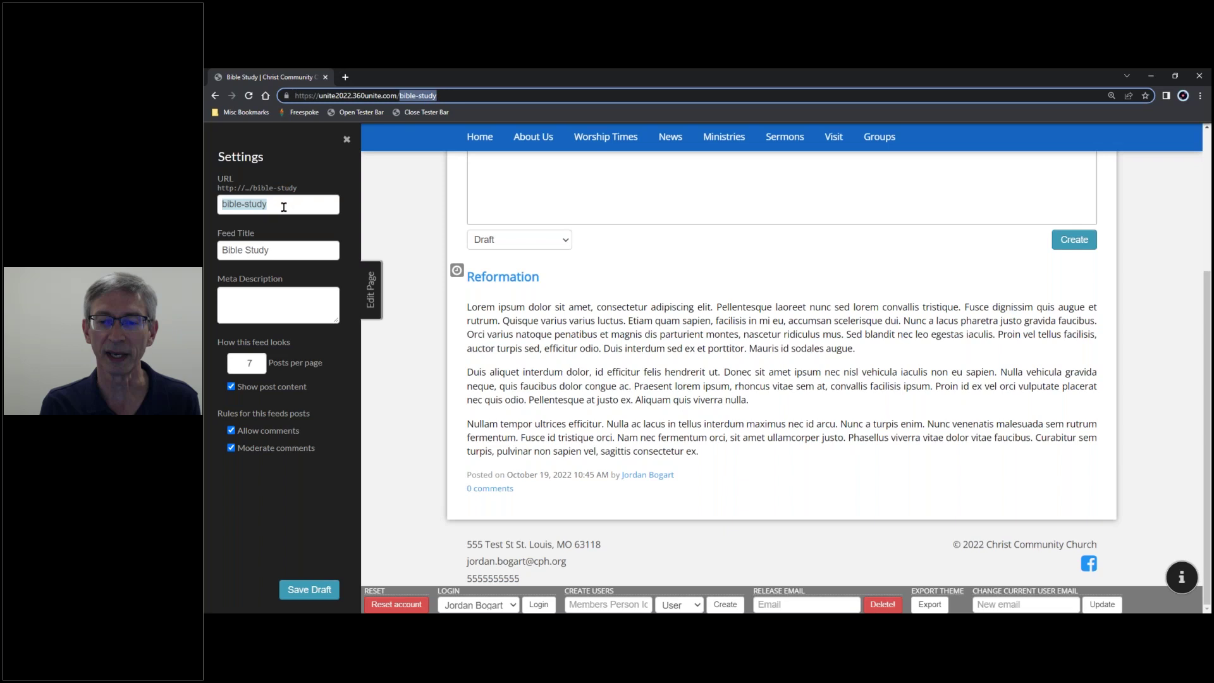
left_click(276, 251)
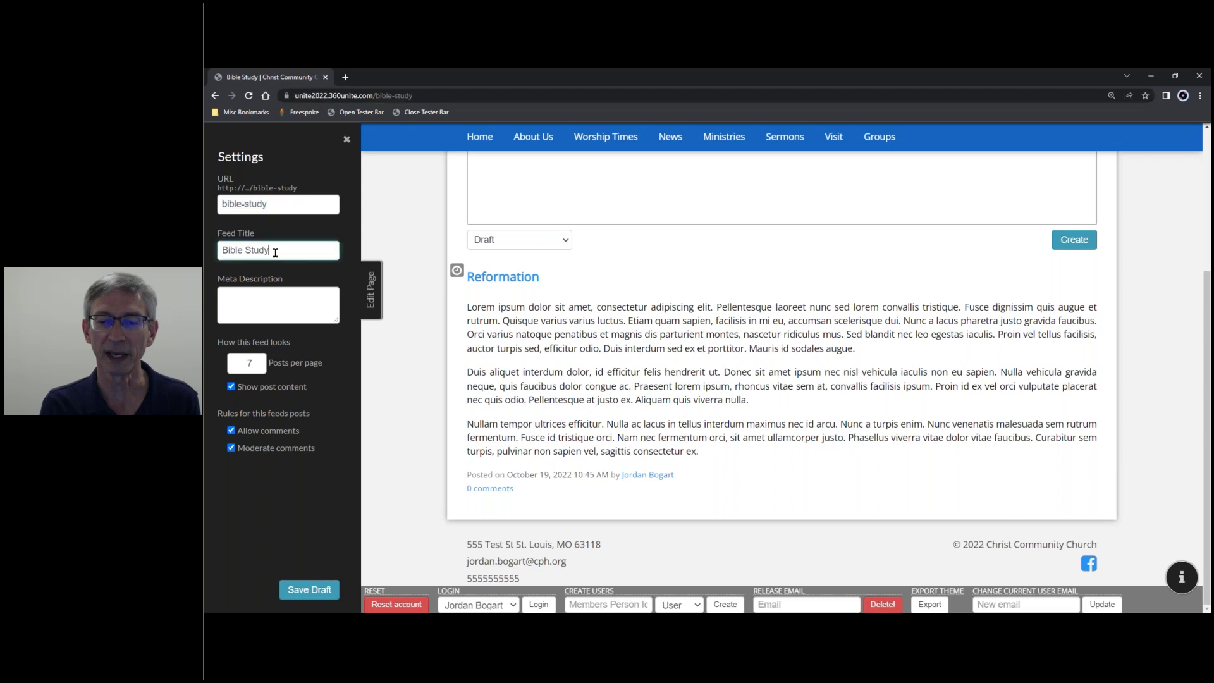
left_click_drag(267, 252, 221, 253)
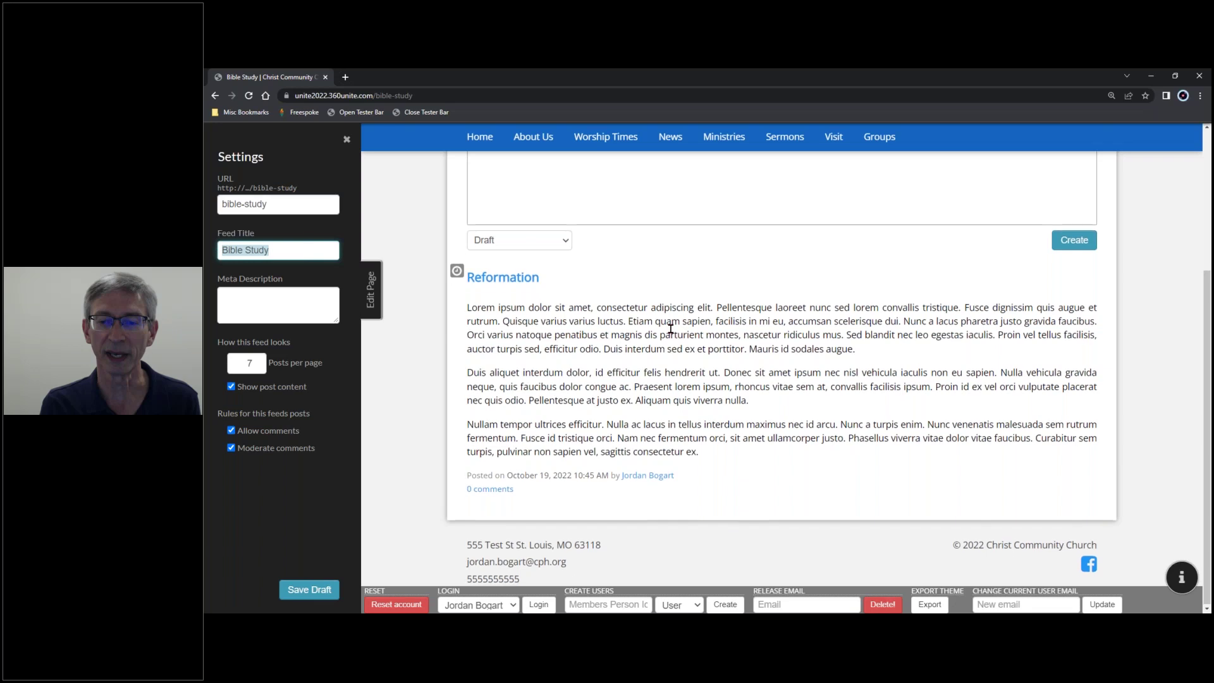
scroll(671, 329, "up", 4)
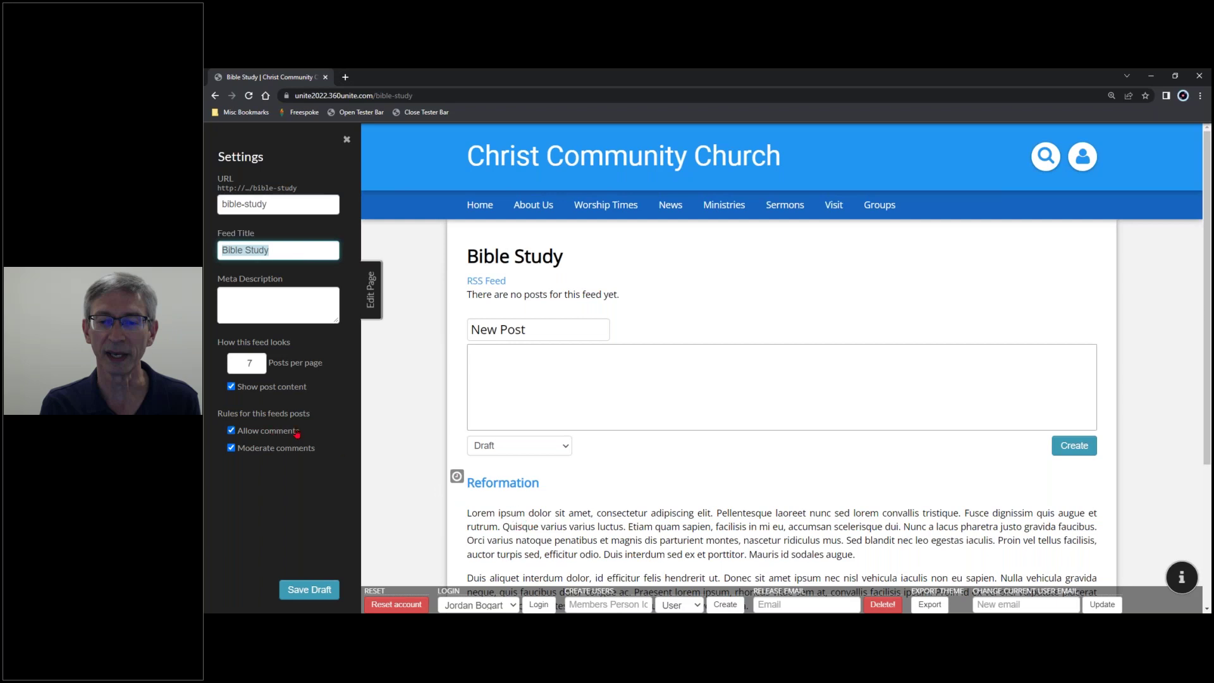
scroll(450, 410, "down", 3)
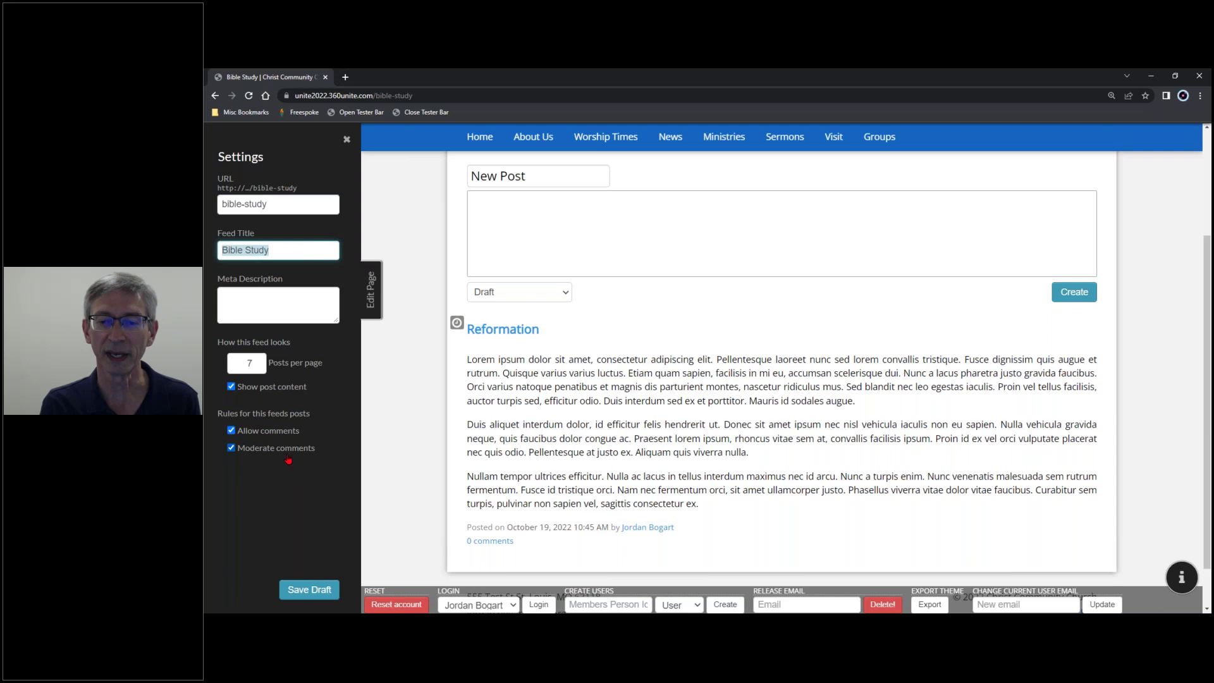
Save the Bible Study page as a draft, leave editing, and open the site's list of posts
left_click(315, 593)
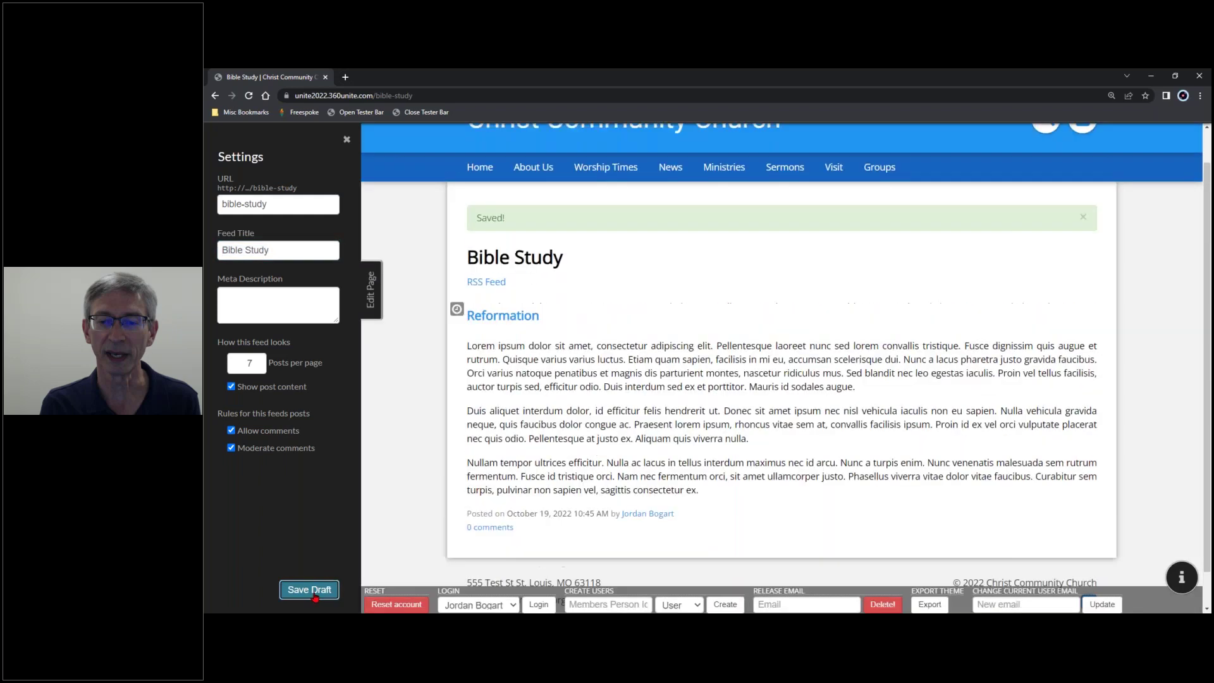
scroll(640, 382, "up", 1)
left_click(372, 297)
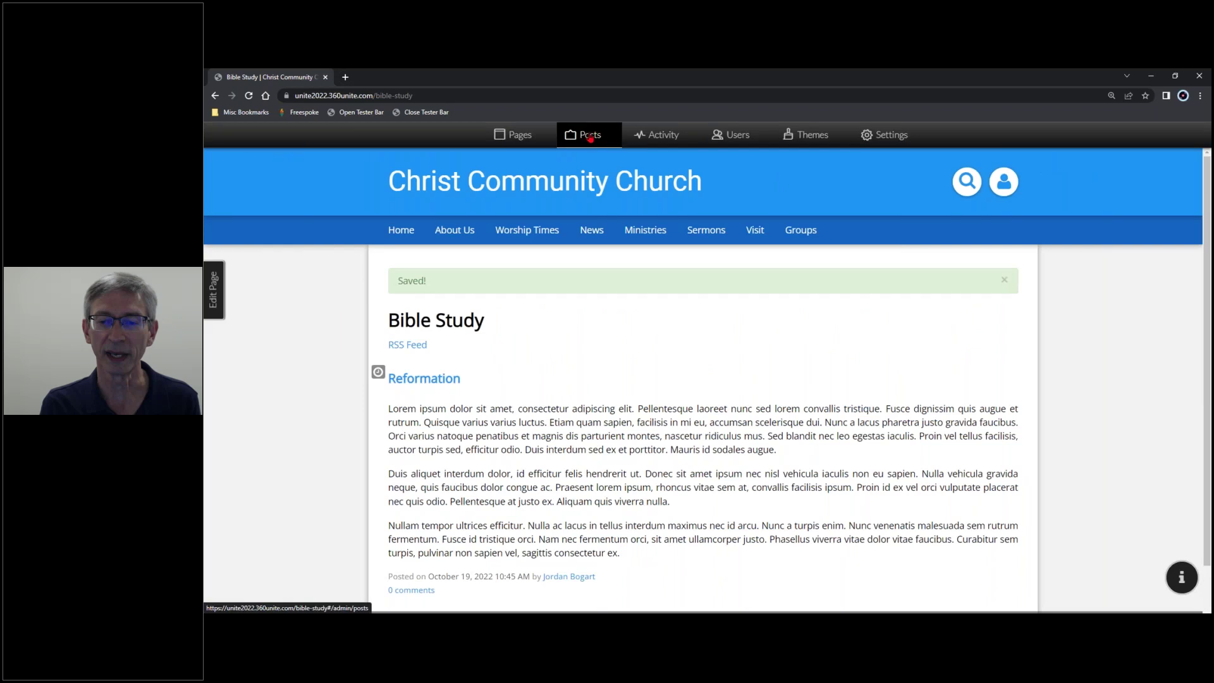
left_click(590, 136)
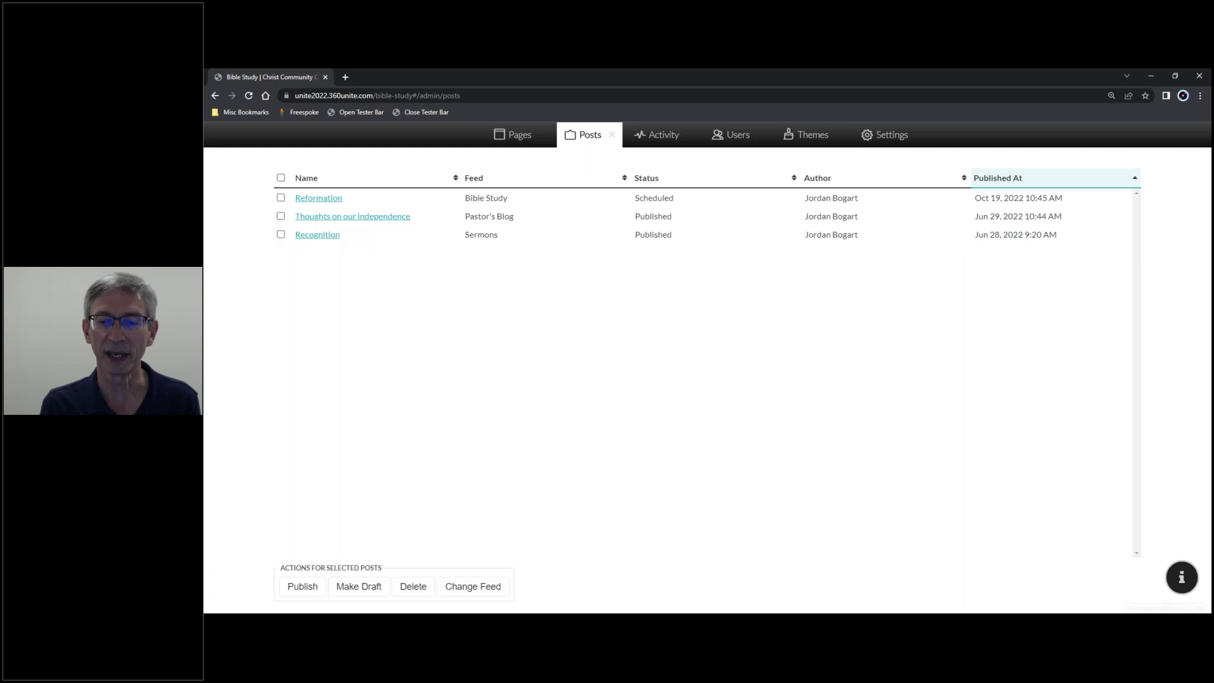
left_click(250, 97)
left_click(281, 200)
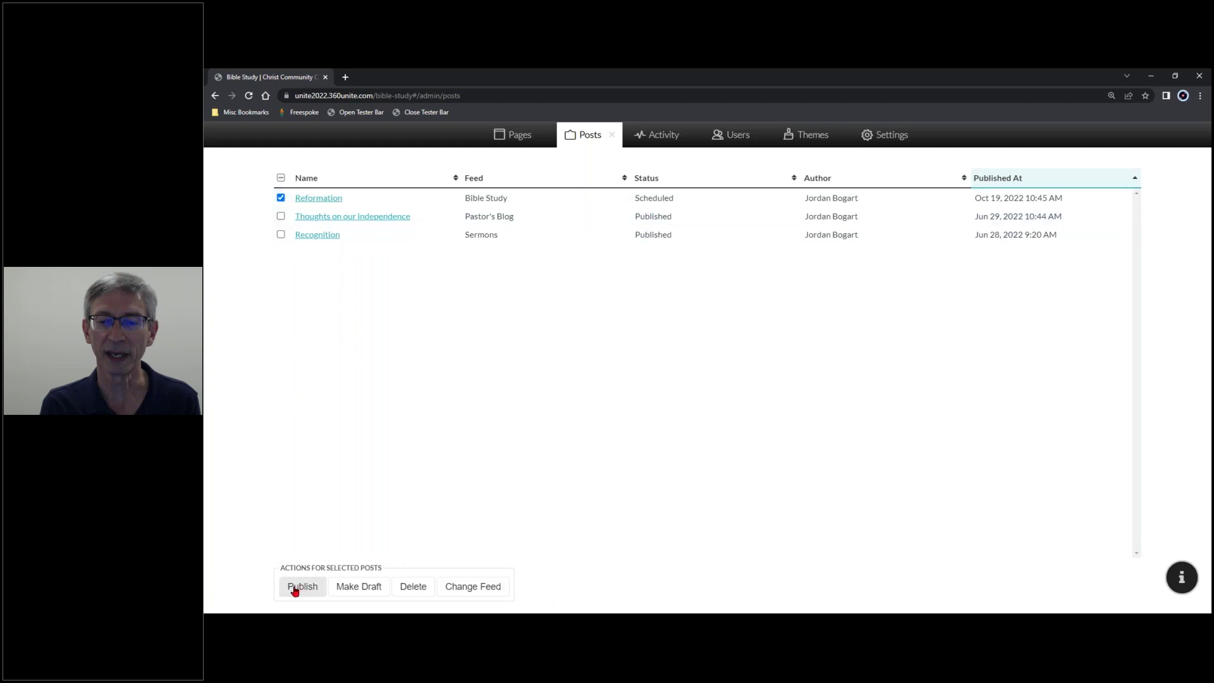
left_click(281, 198)
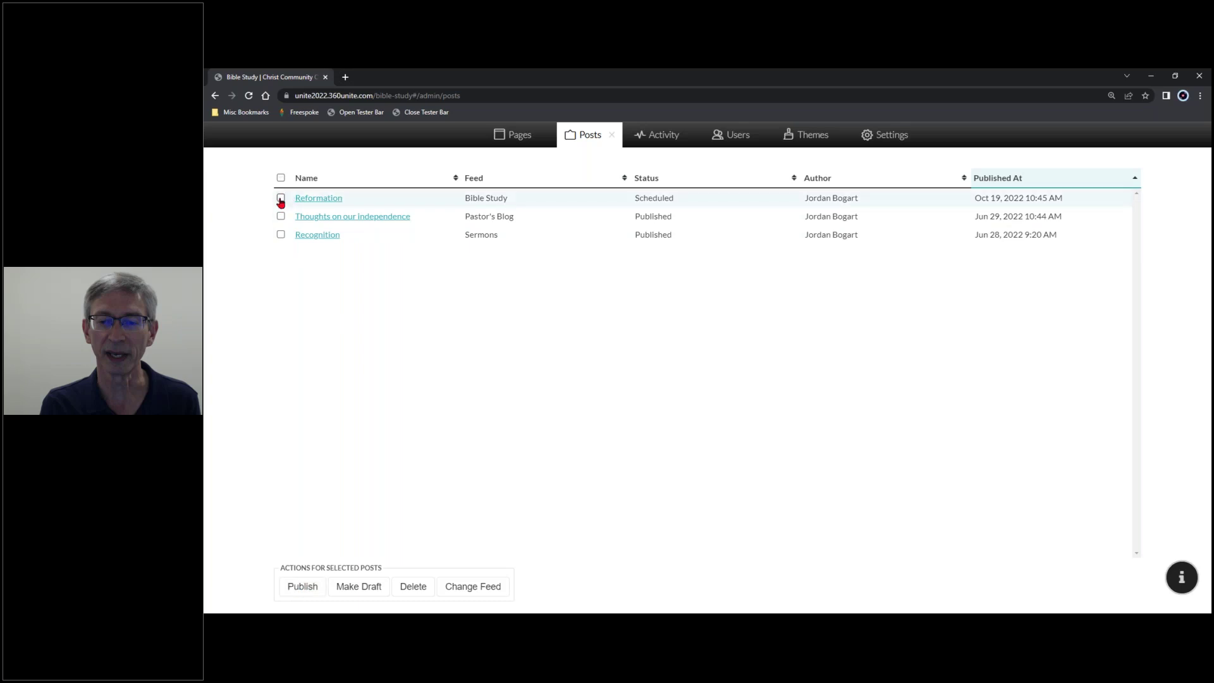
Turn the Recognition post in the Sermons feed into a draft
left_click(280, 235)
left_click(361, 588)
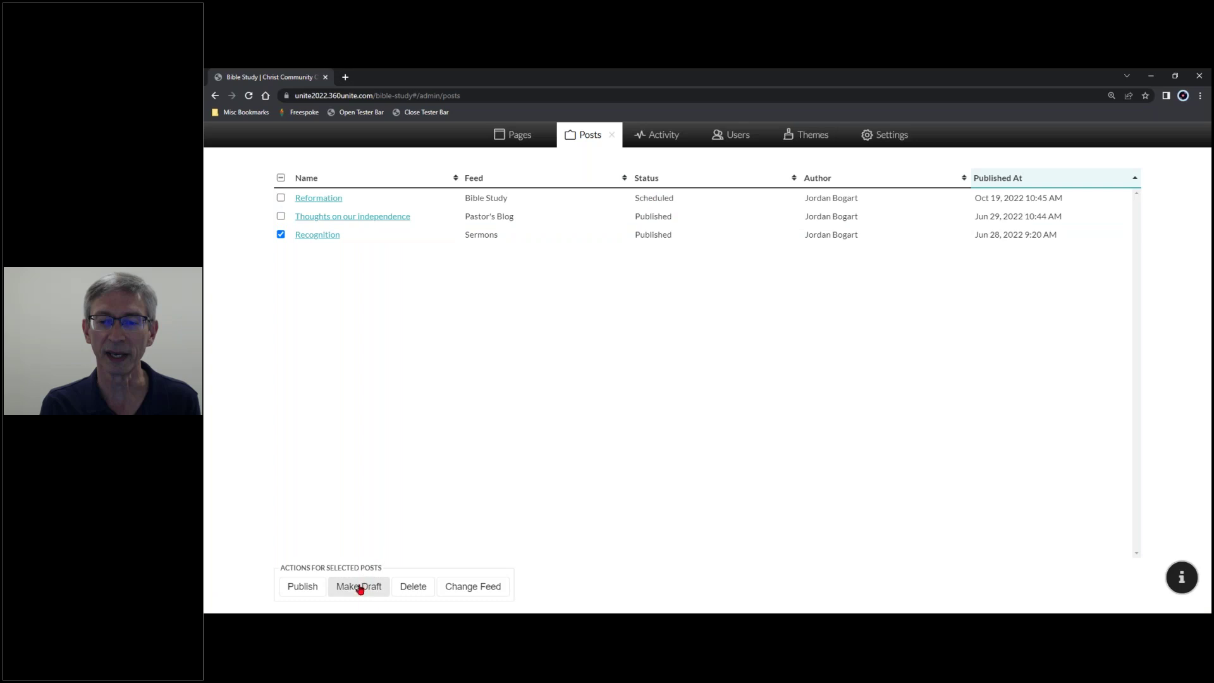
left_click(359, 587)
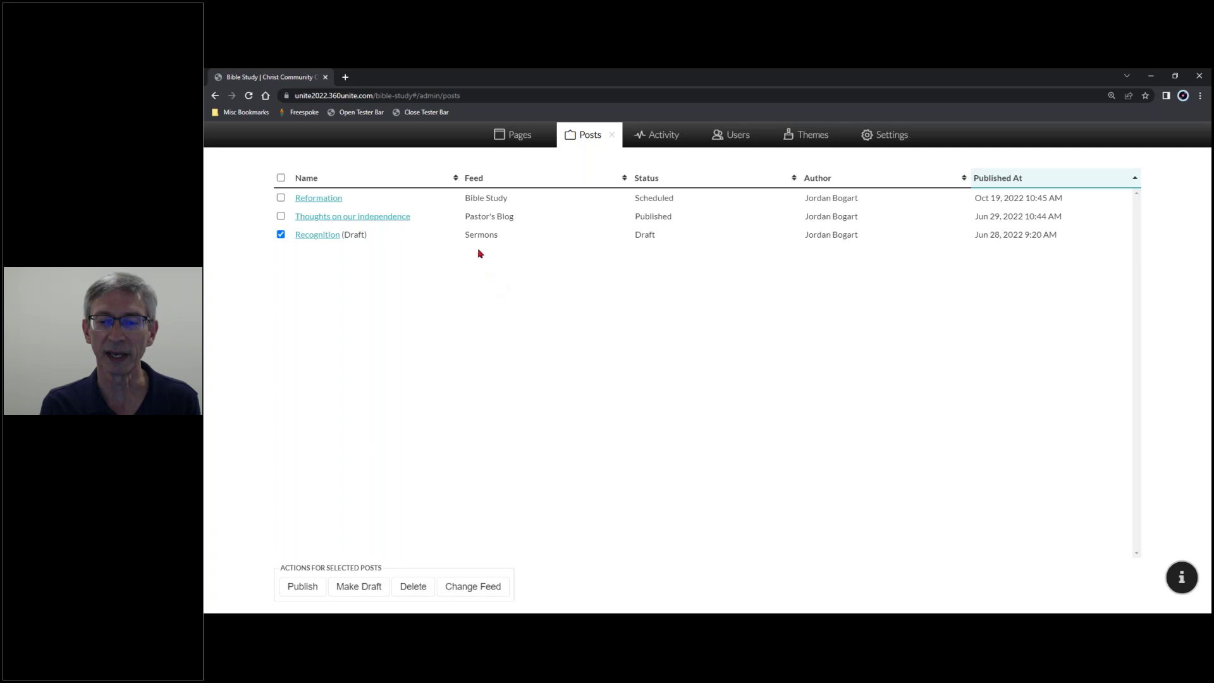
View the feeds the Recognition post can be reassigned to without changing its feed, and deselect the post
left_click(481, 588)
left_click(841, 227)
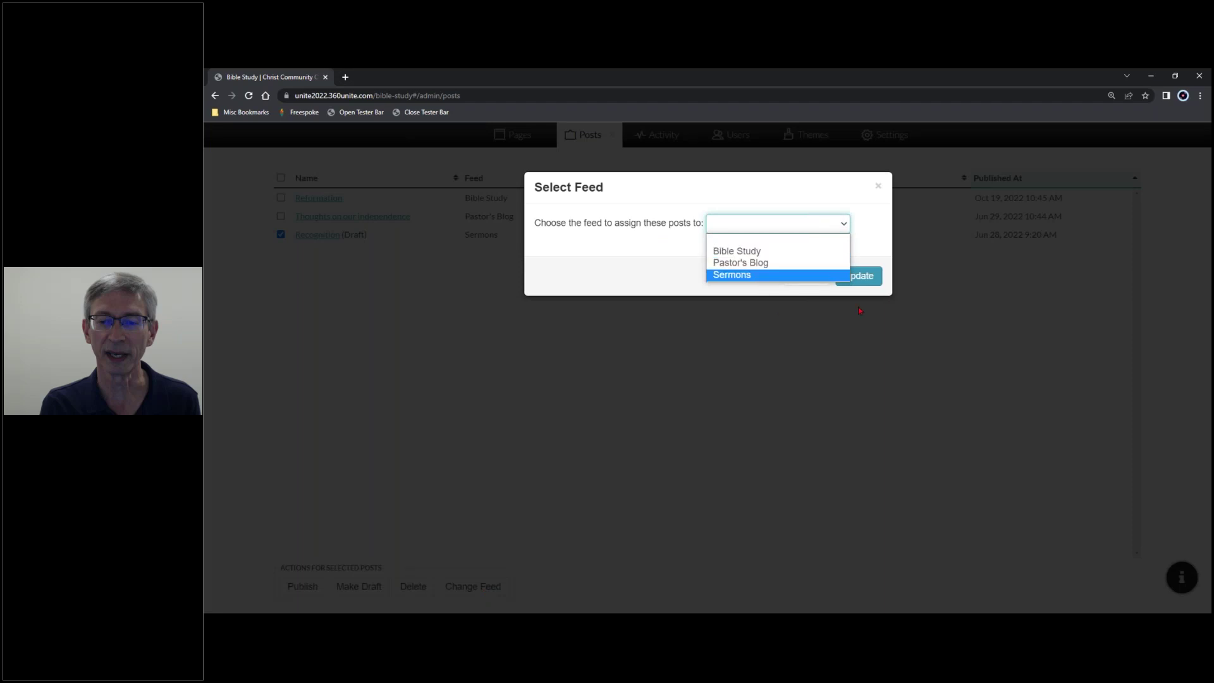
left_click(878, 186)
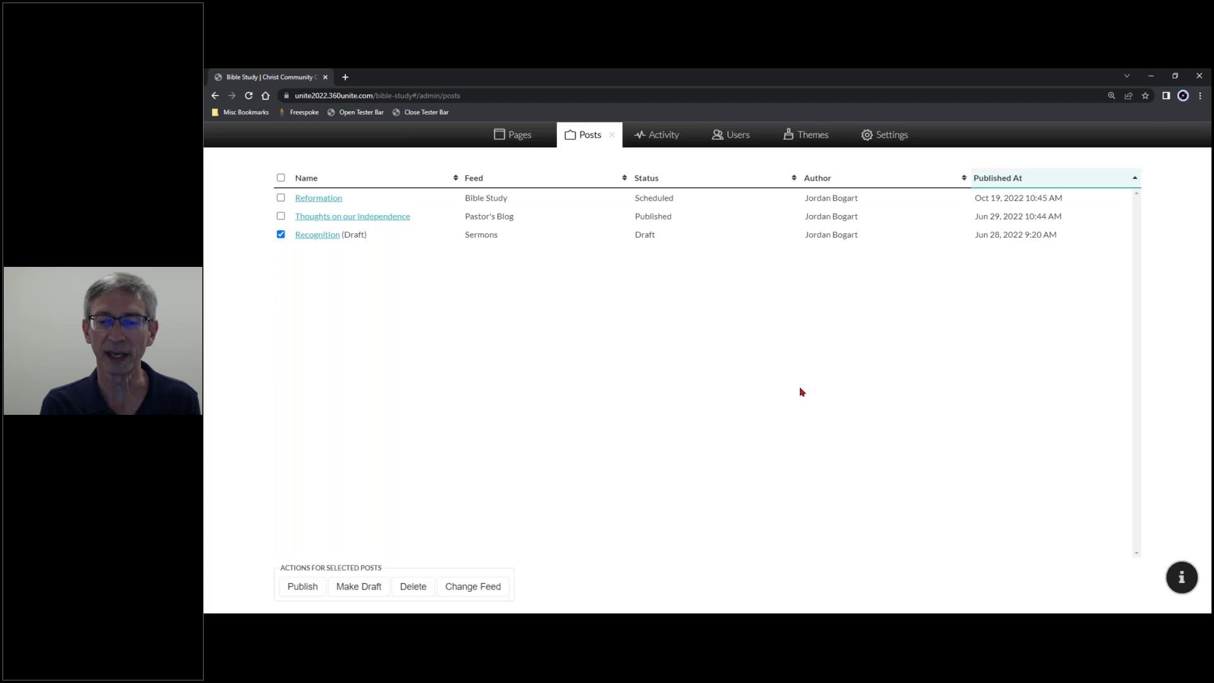
left_click(281, 234)
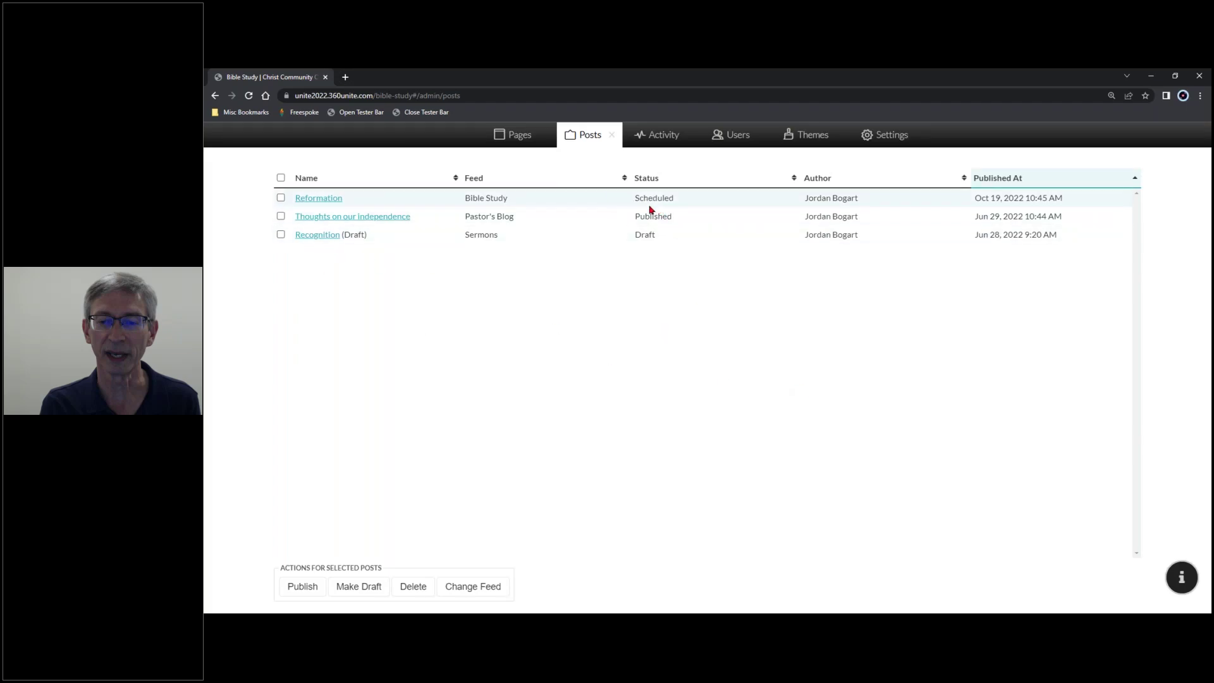
Leave the posts list, open the Bible Study page from the site's pages, and open the Reformation post's comments
left_click(248, 96)
left_click(613, 136)
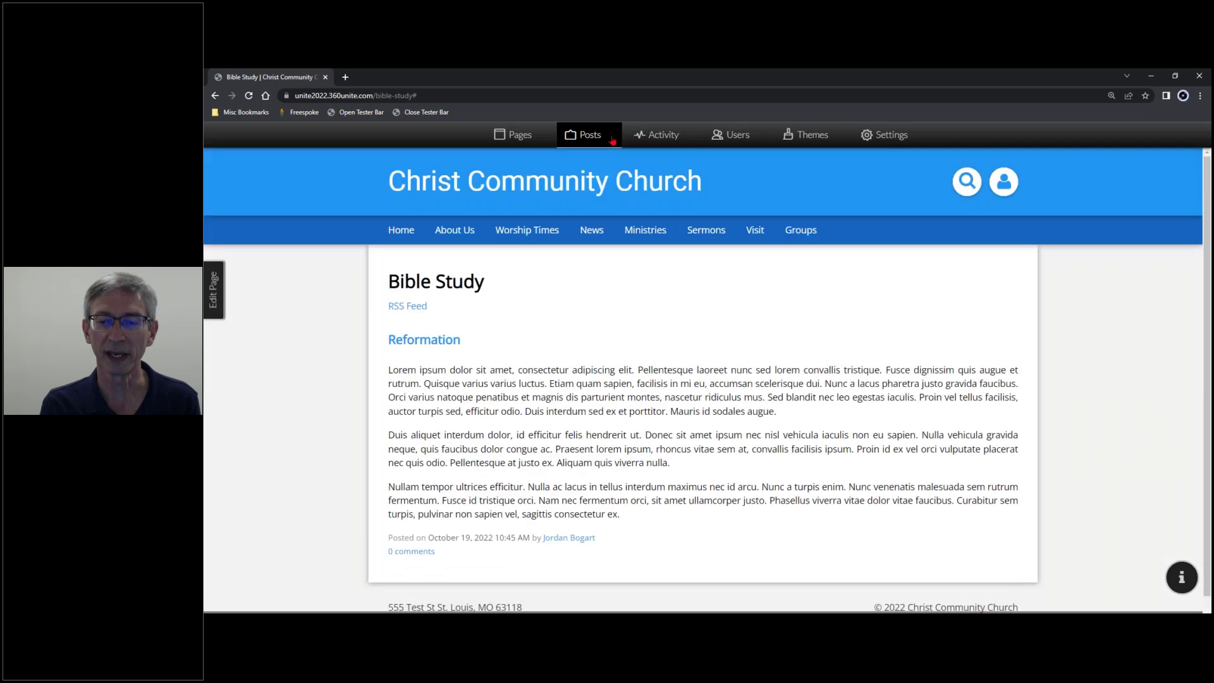
left_click(525, 143)
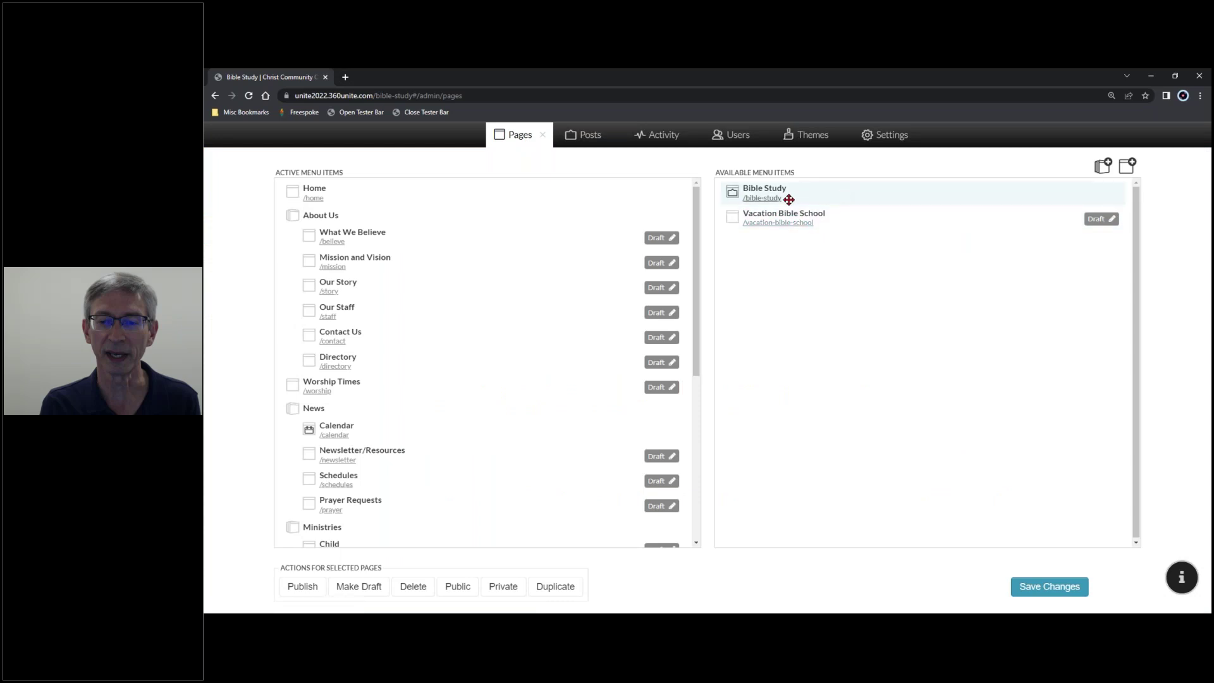
left_click(761, 200)
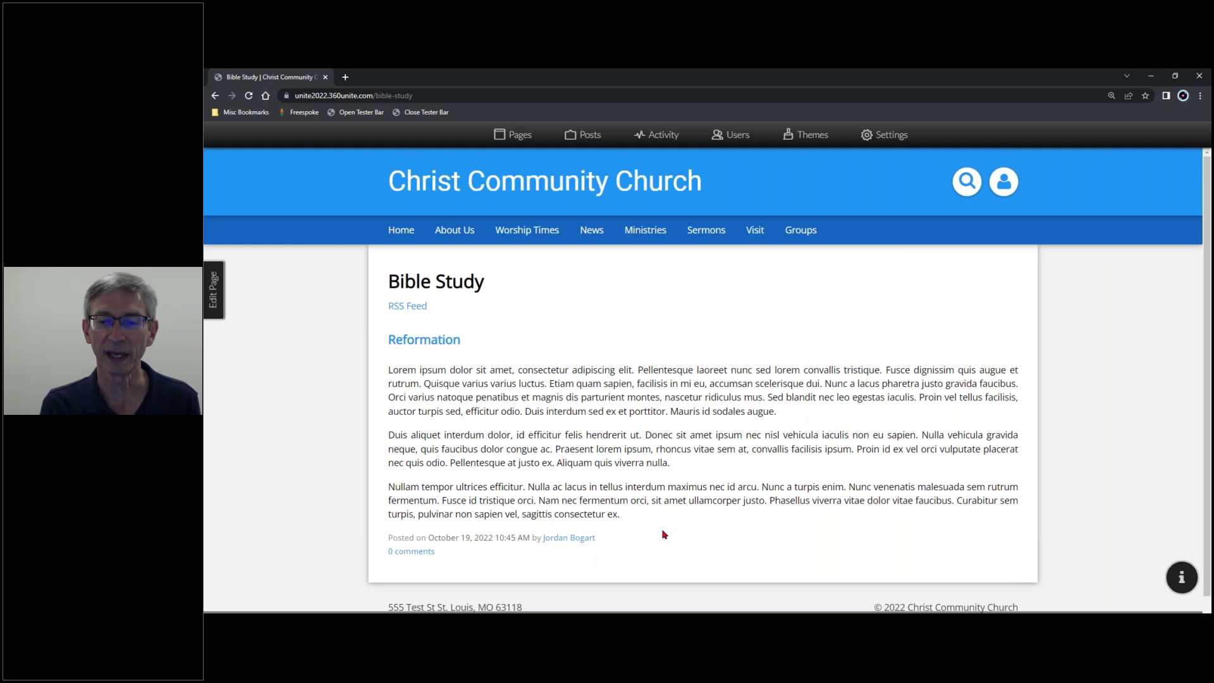
scroll(663, 534, "down", 1)
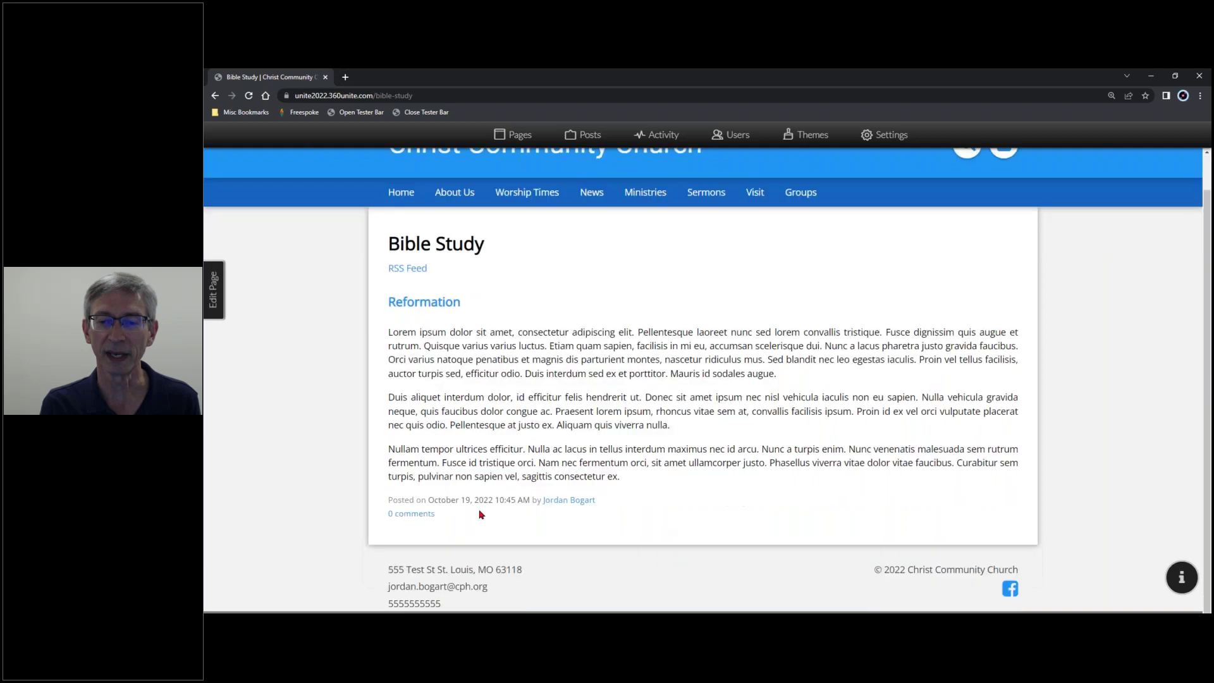
left_click(415, 517)
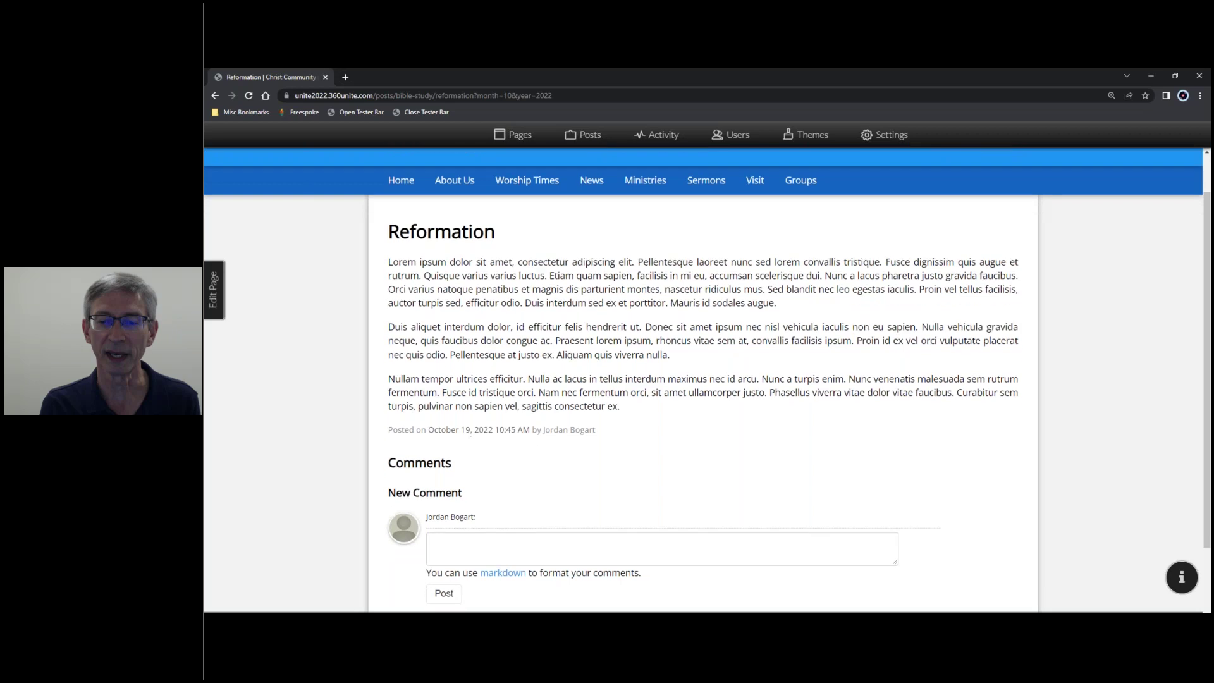
Post the comment "I like this article" on the Reformation post
scroll(542, 434, "down", 2)
left_click(555, 425)
type("I like ")
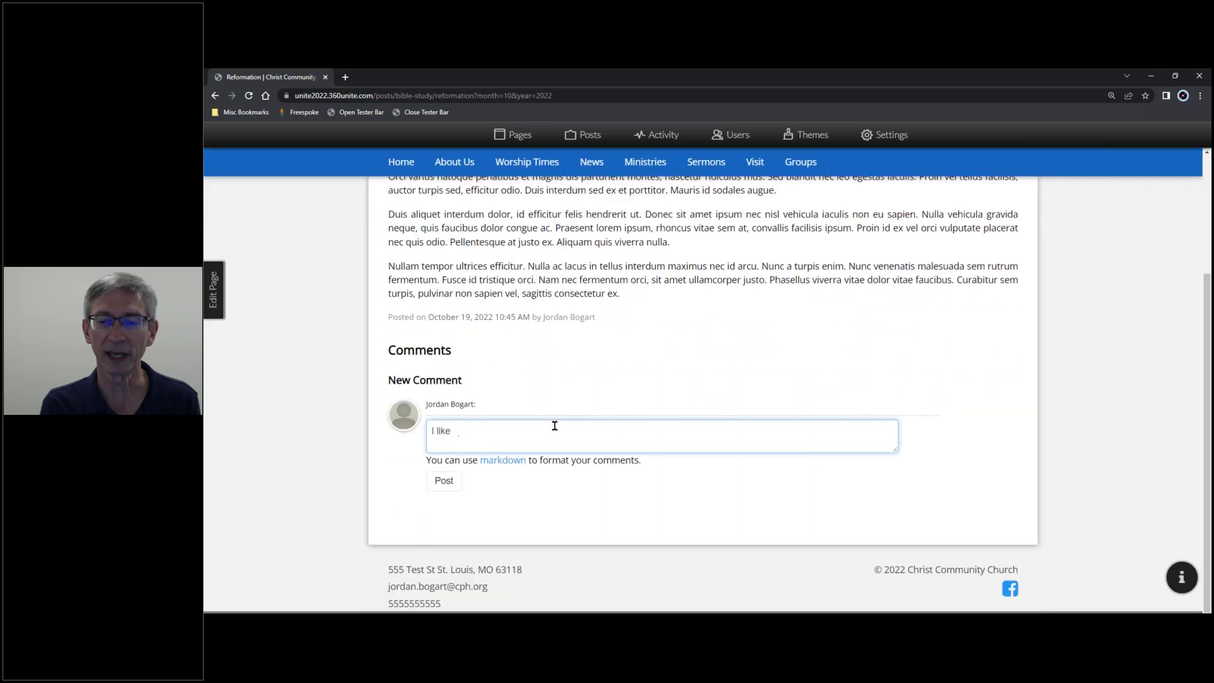
type("this article")
left_click(444, 482)
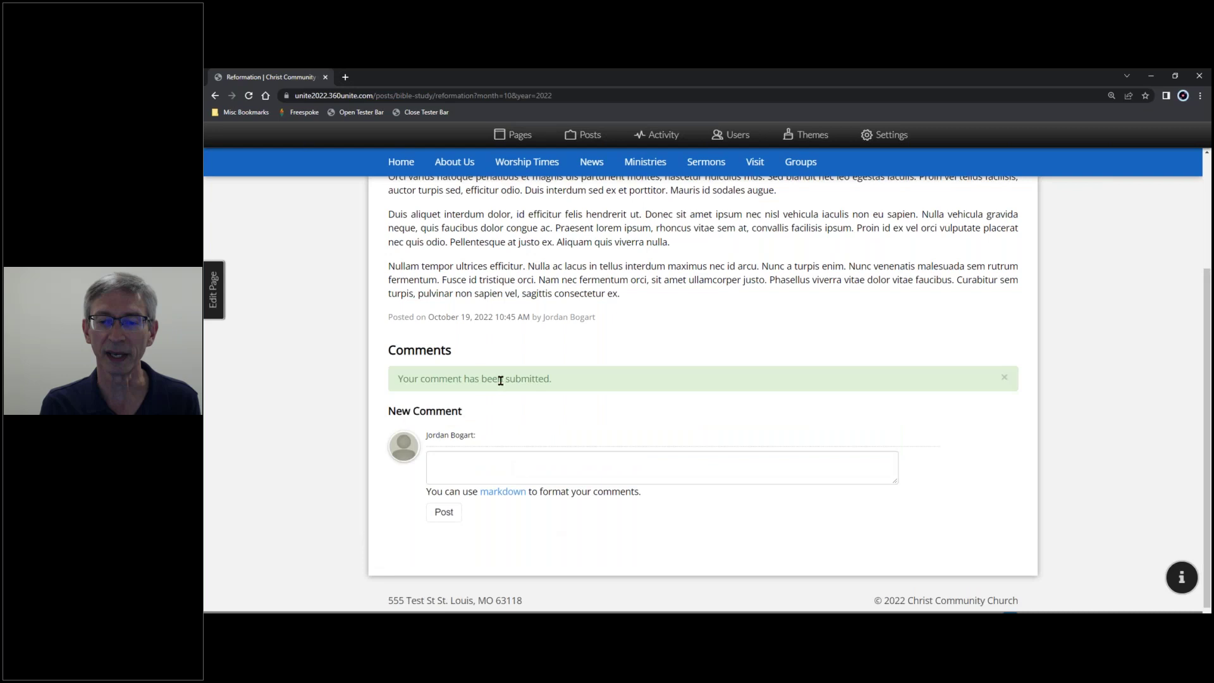
Post a second comment, "Bad comment", on the Reformation post and dismiss the submission notice
left_click(504, 461)
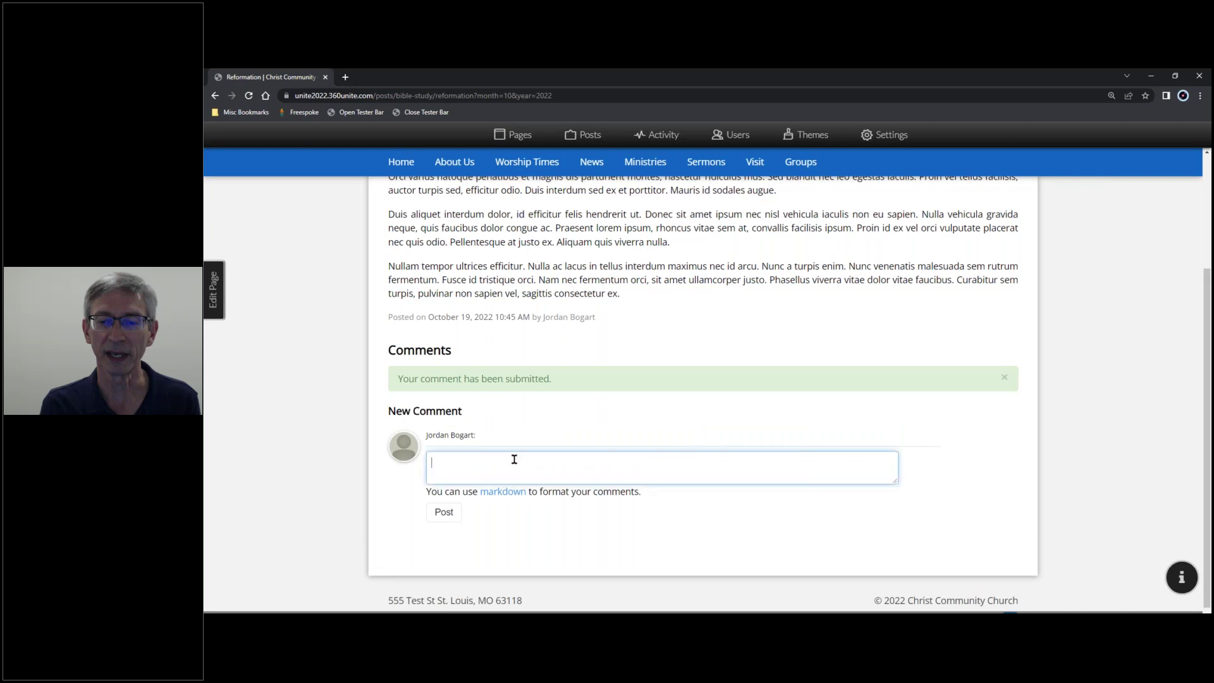
type("Bad comment")
left_click(444, 512)
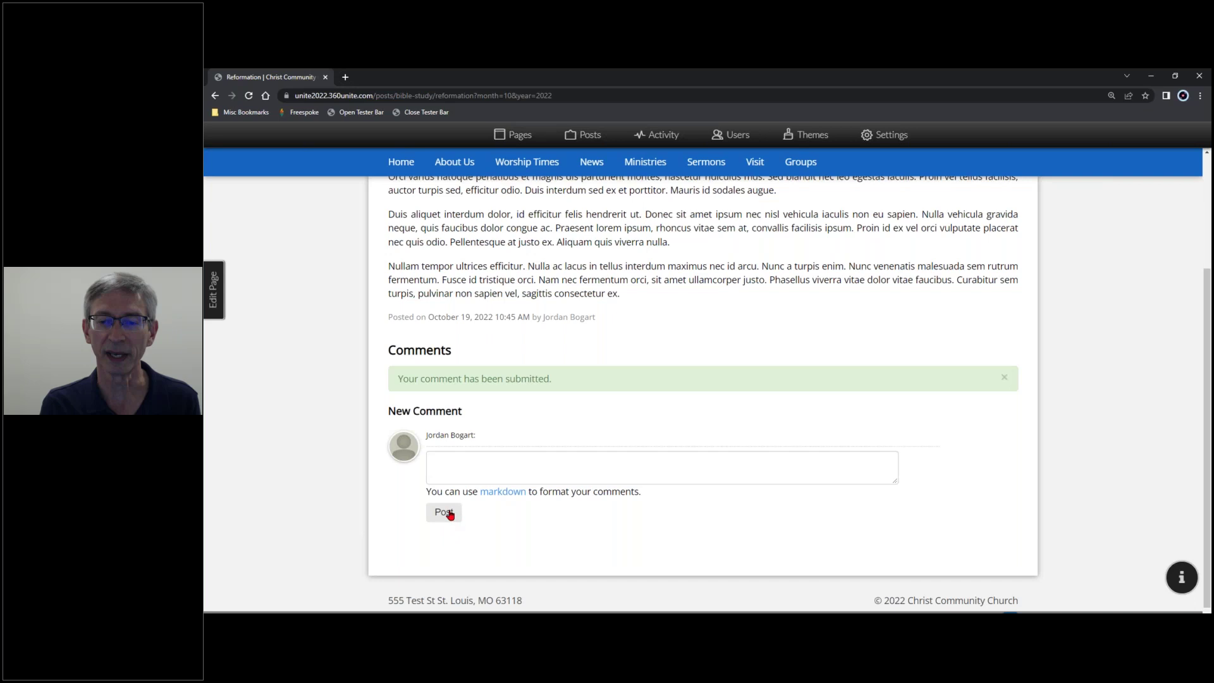
left_click(1005, 377)
scroll(688, 325, "up", 3)
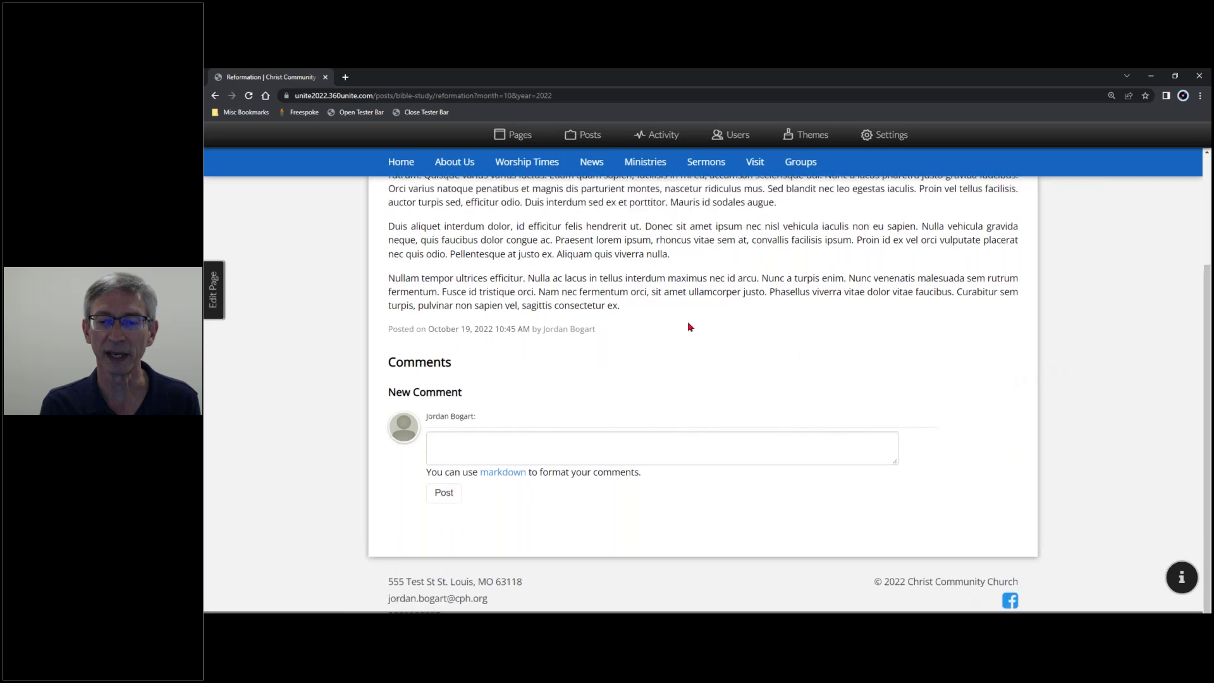
Open the comments awaiting moderation in the site activity and approve "I like this article"
left_click(667, 139)
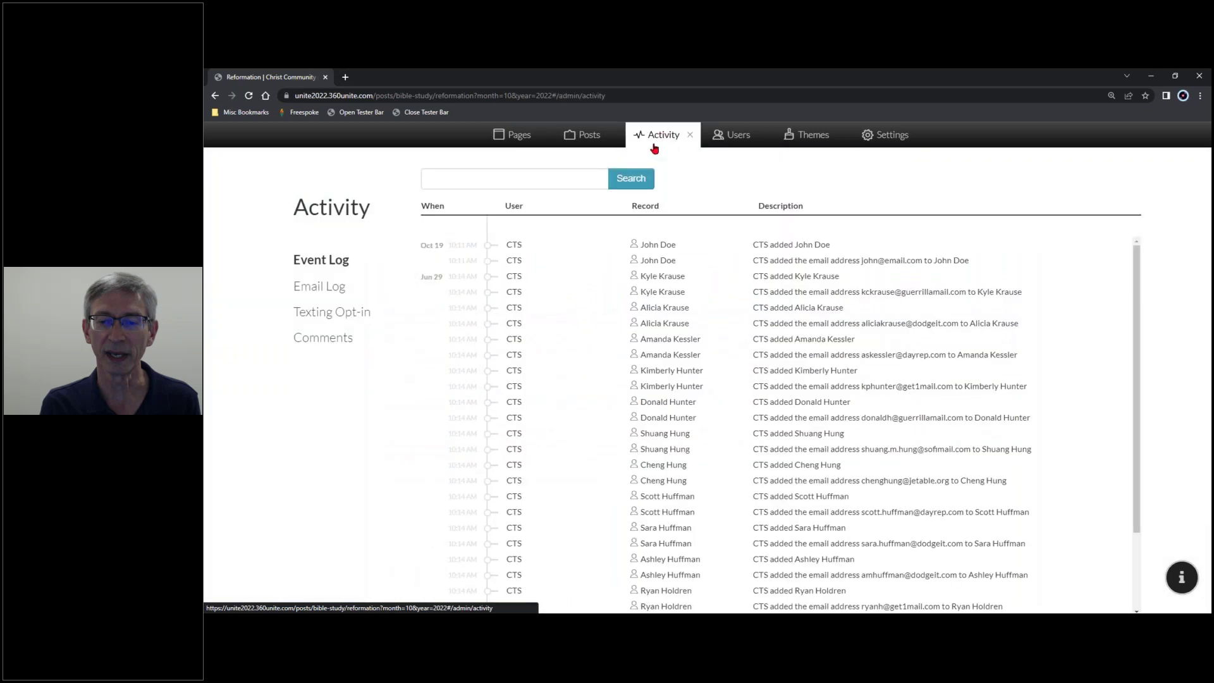
left_click(330, 342)
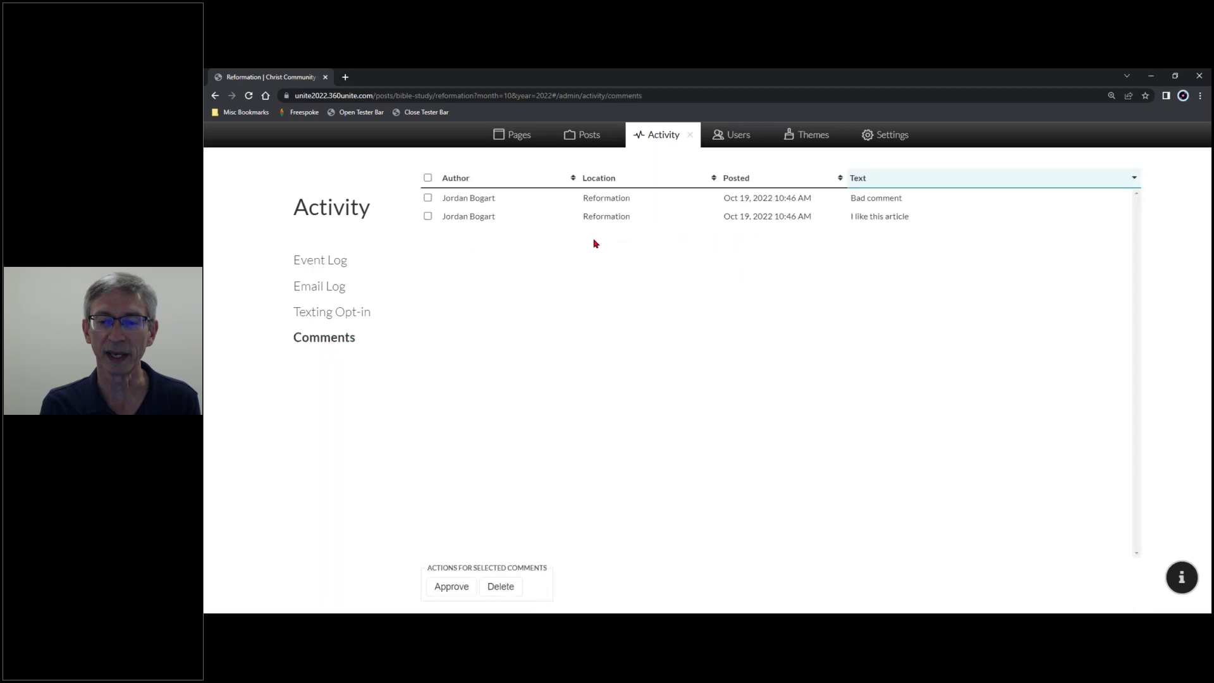
left_click(428, 217)
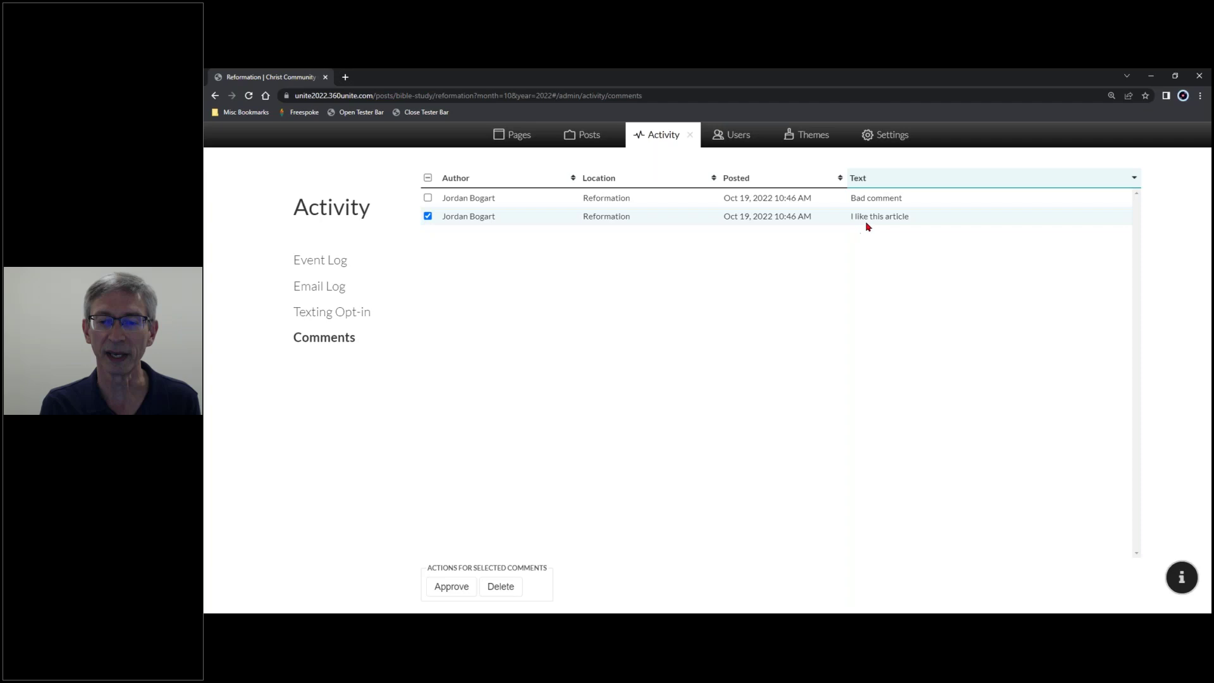
left_click(453, 587)
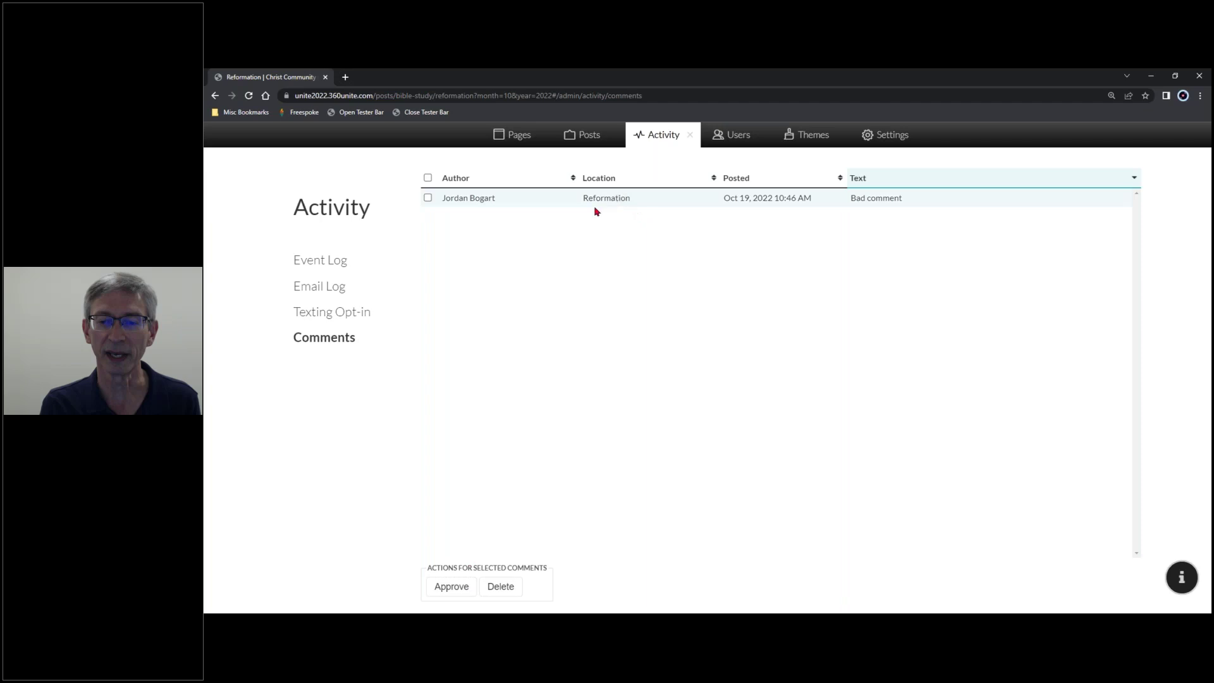
Permanently delete the "Bad comment" entry from the comments awaiting moderation
left_click(428, 200)
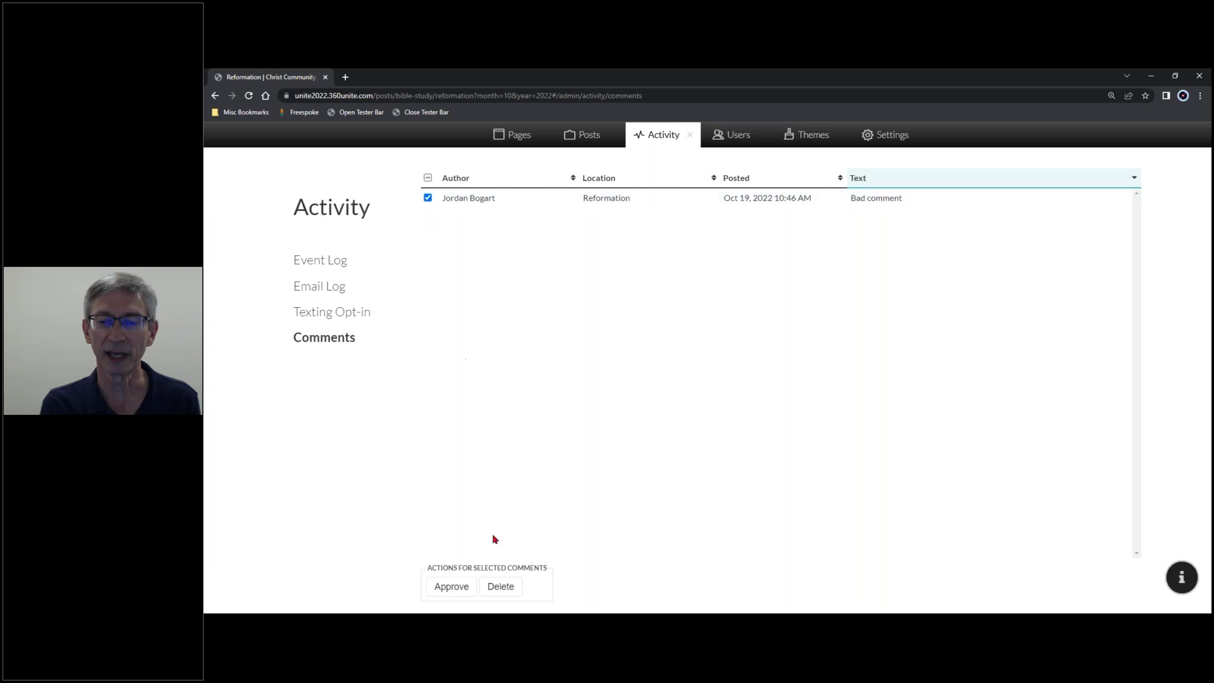
left_click(511, 591)
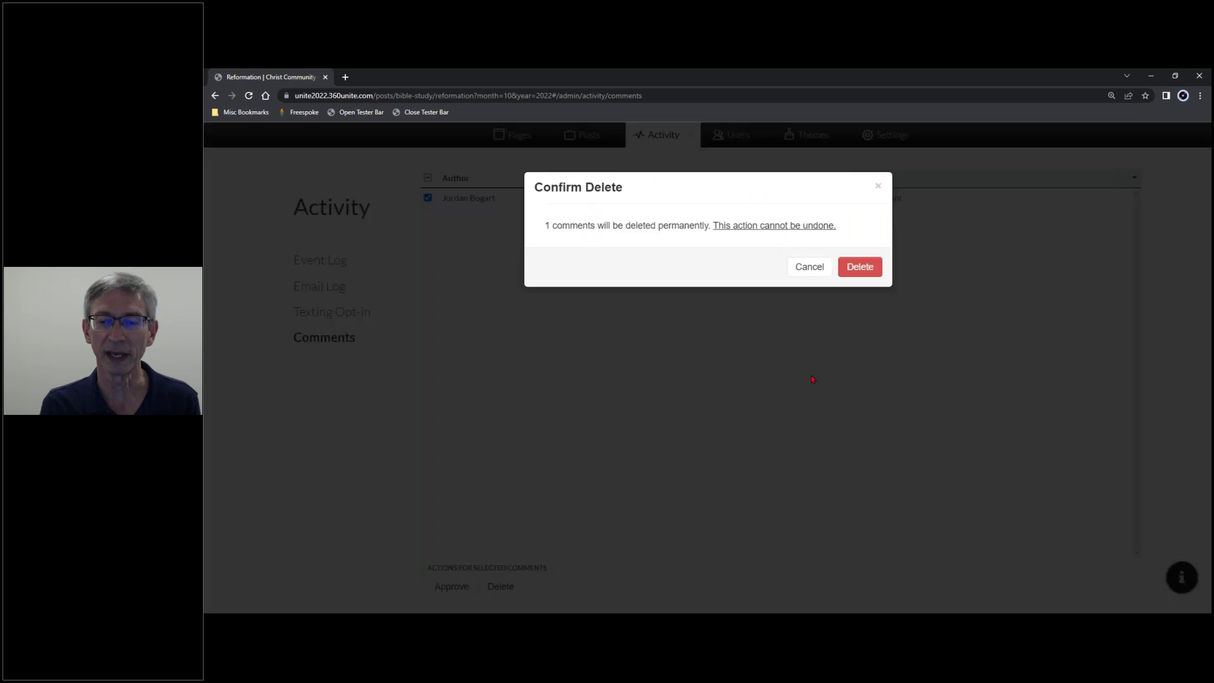
left_click(872, 268)
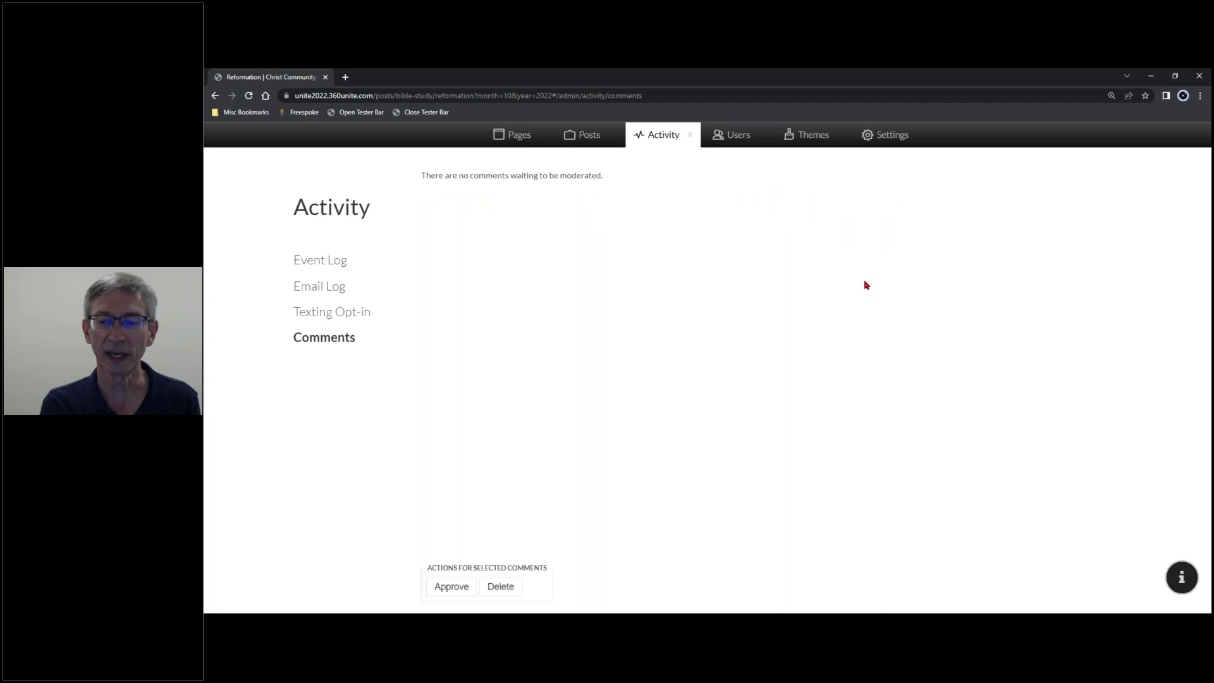
Return to the Reformation post, reload it, and check its comments section for the approved comment
left_click(690, 137)
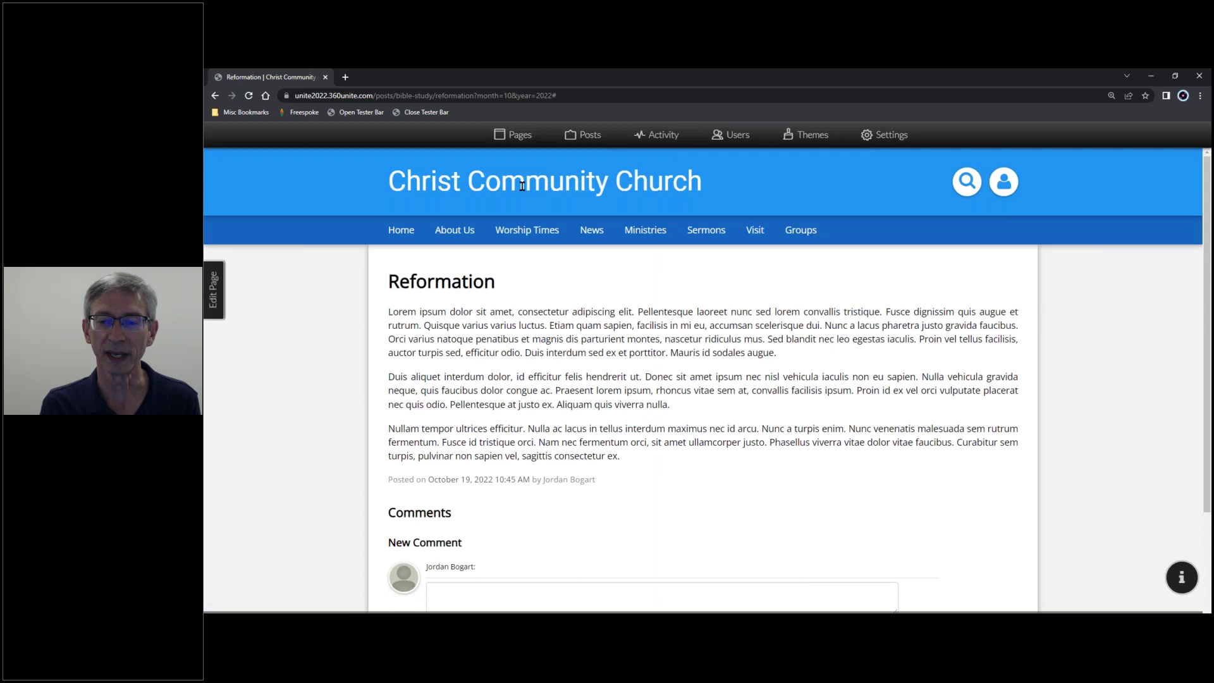
scroll(509, 334, "down", 3)
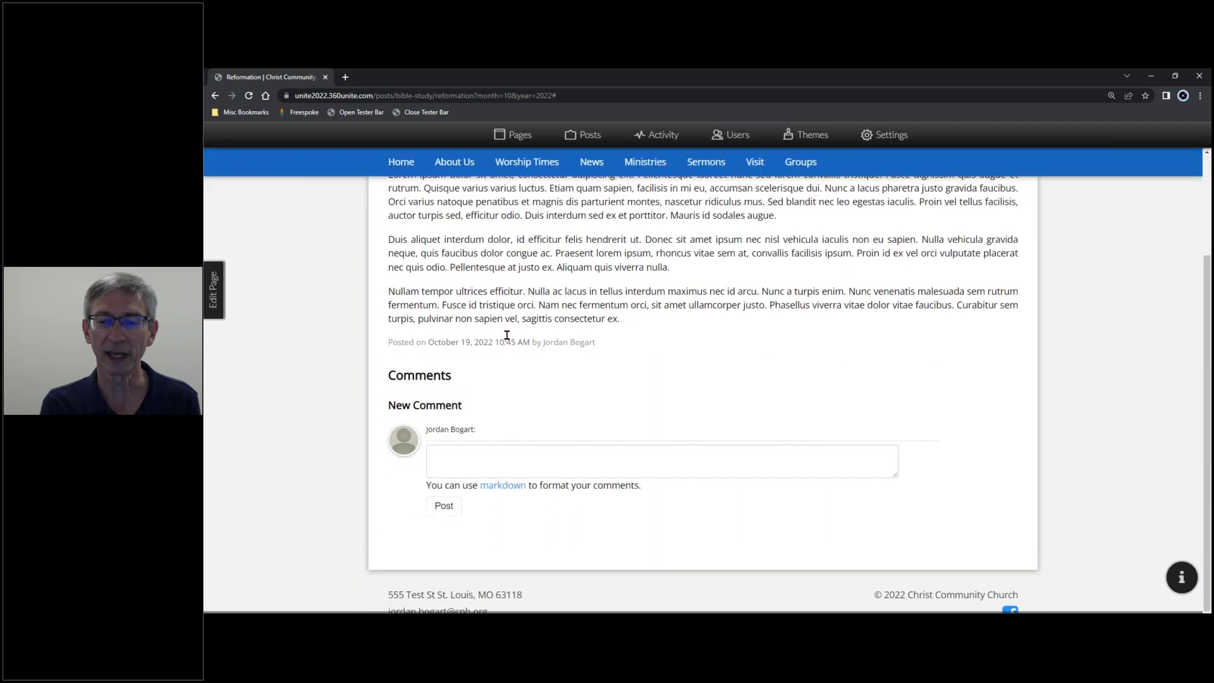
scroll(452, 306, "up", 3)
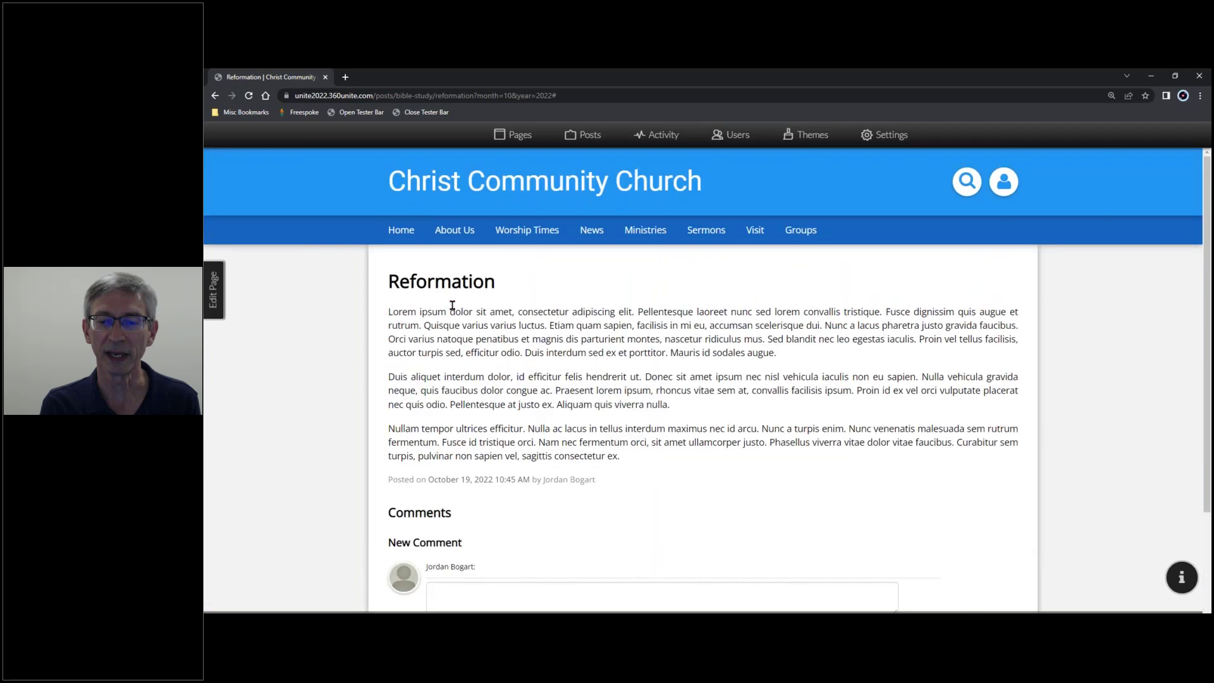
left_click(249, 97)
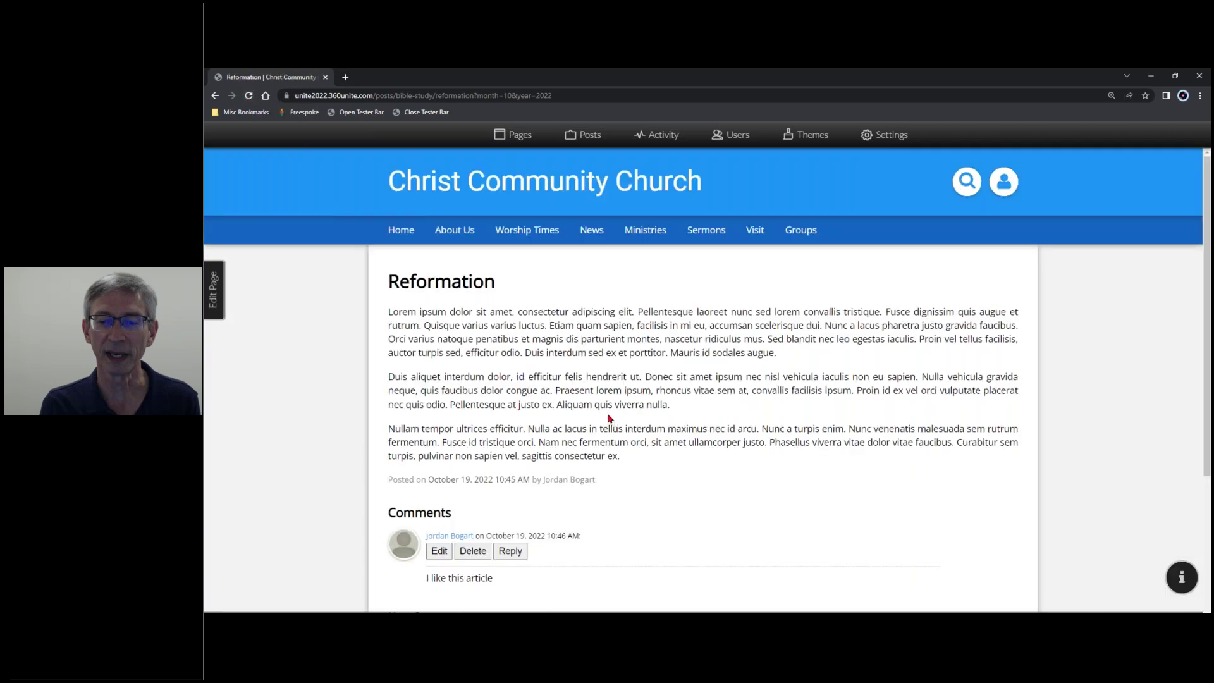
scroll(478, 435, "down", 3)
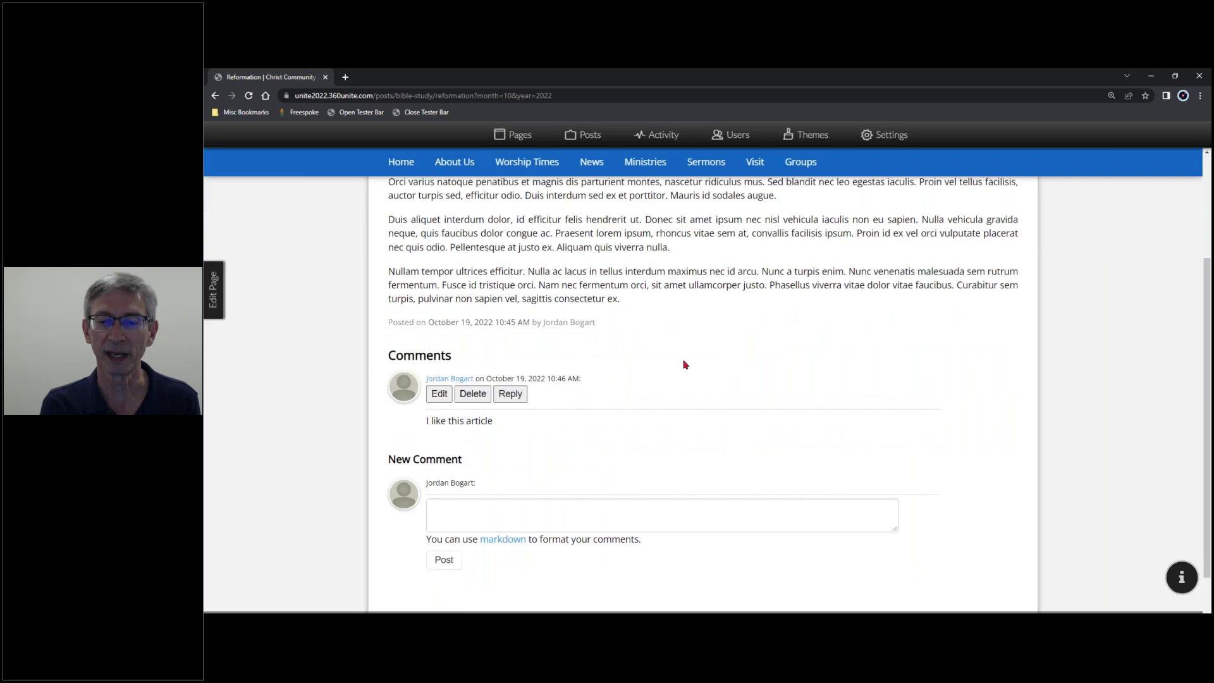
scroll(686, 365, "up", 3)
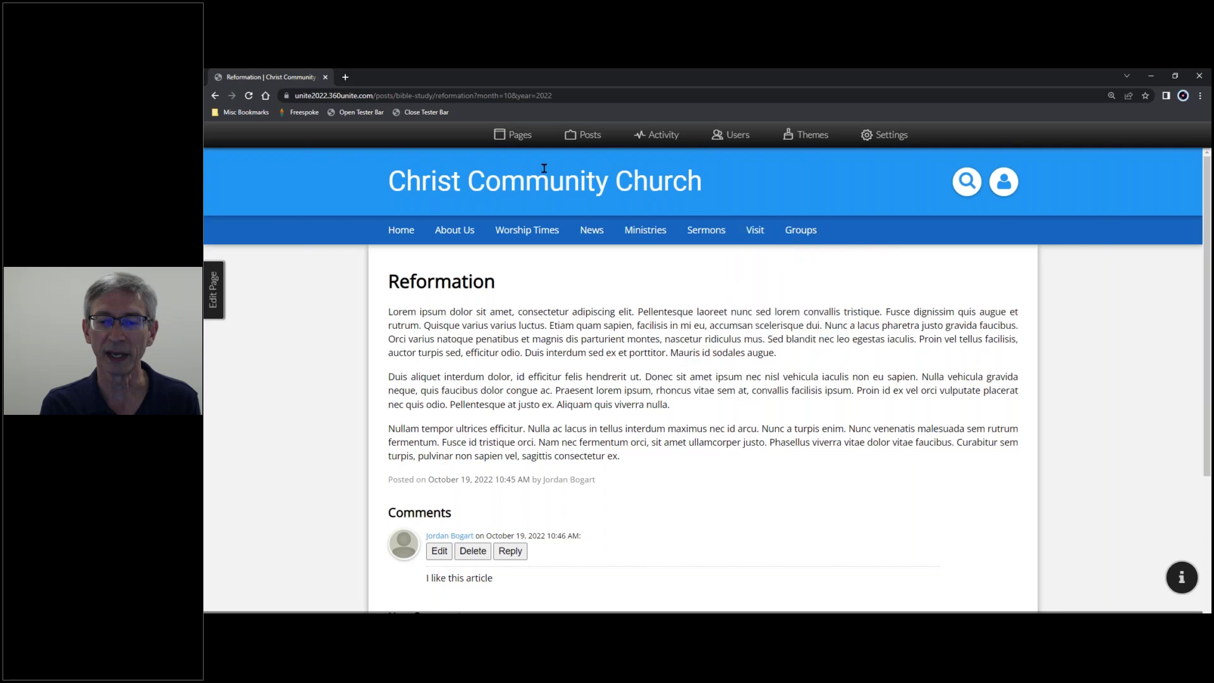
Create a new Group page named "Music Department" in the site's page list and open it
left_click(519, 142)
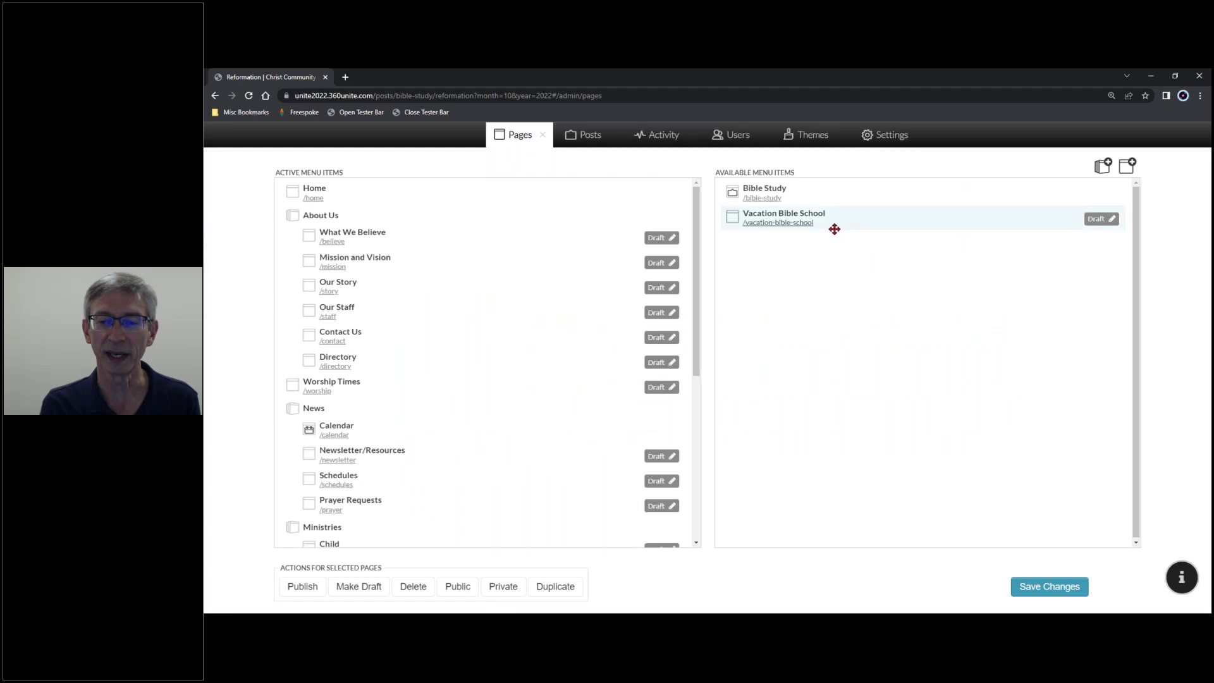
scroll(633, 313, "down", 5)
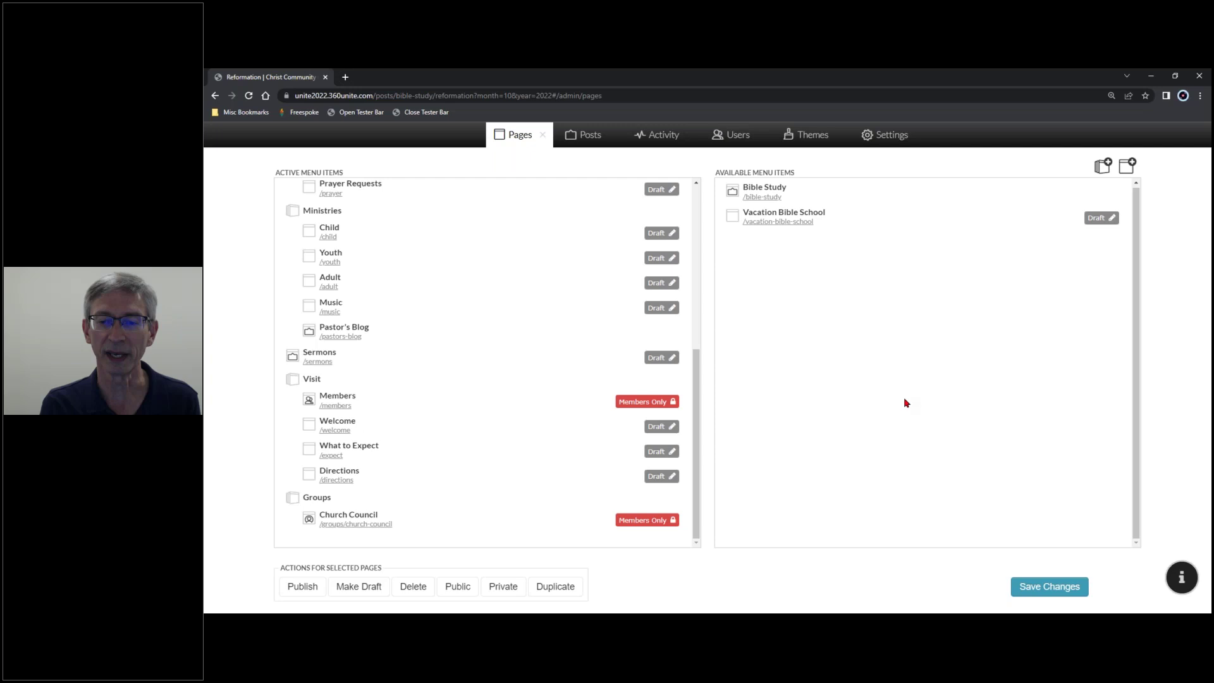
left_click(1129, 170)
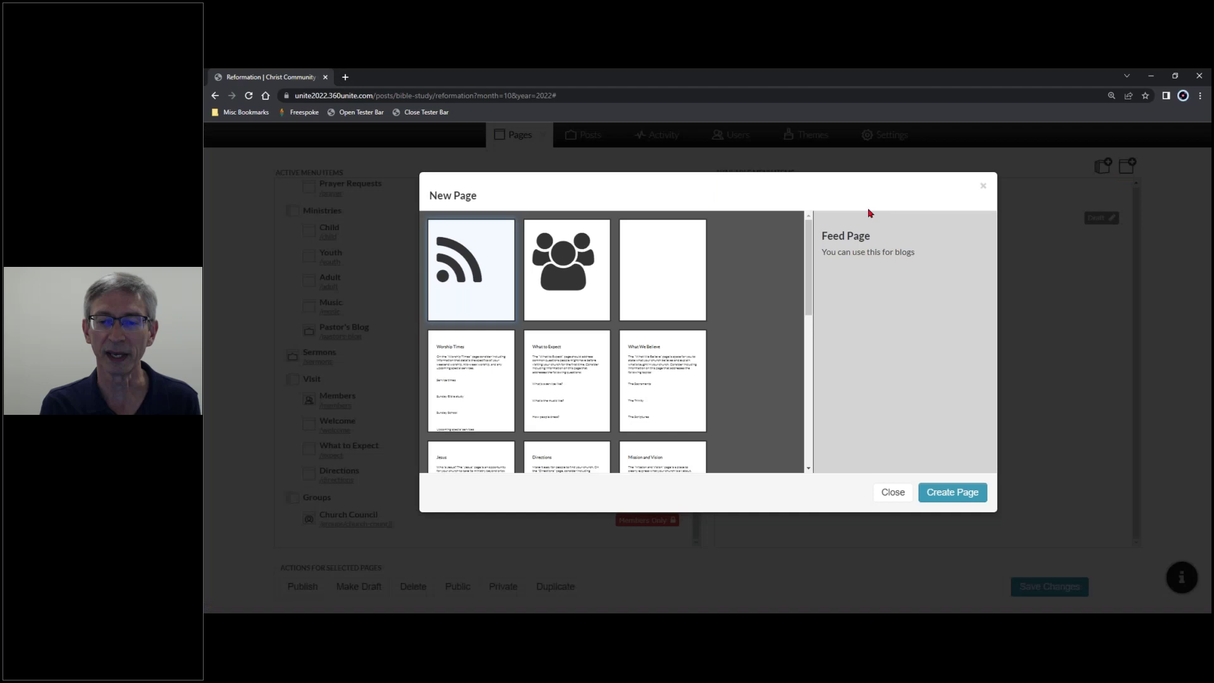
left_click(571, 297)
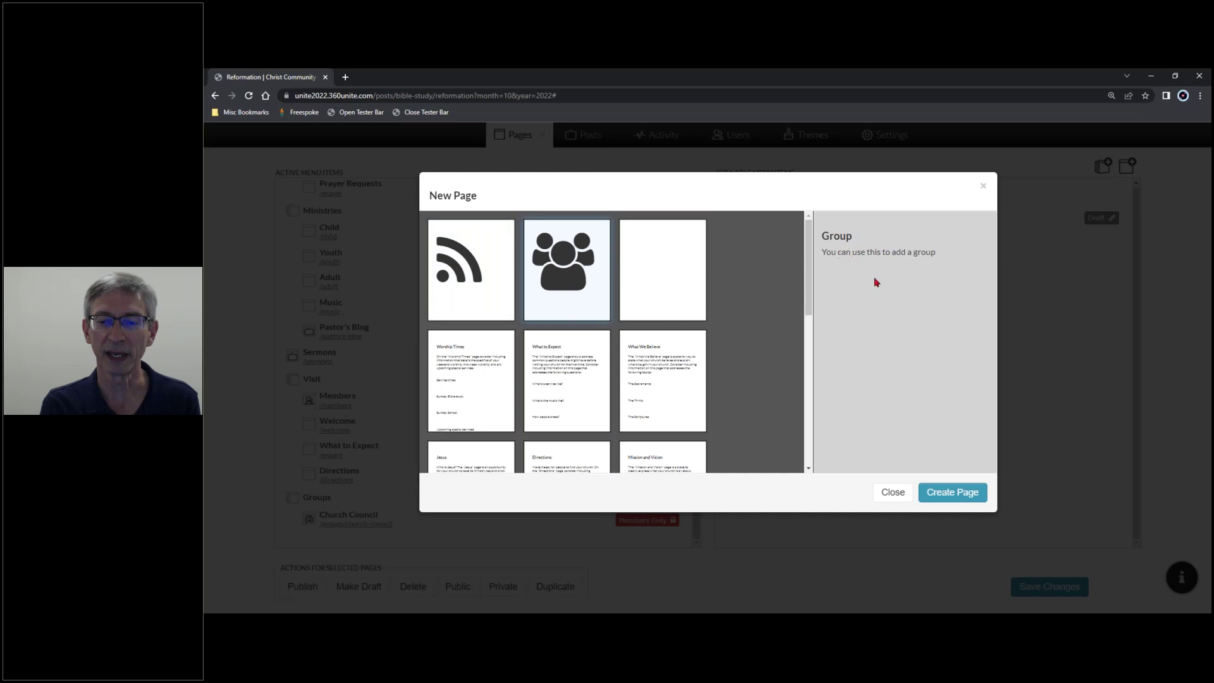
left_click(947, 493)
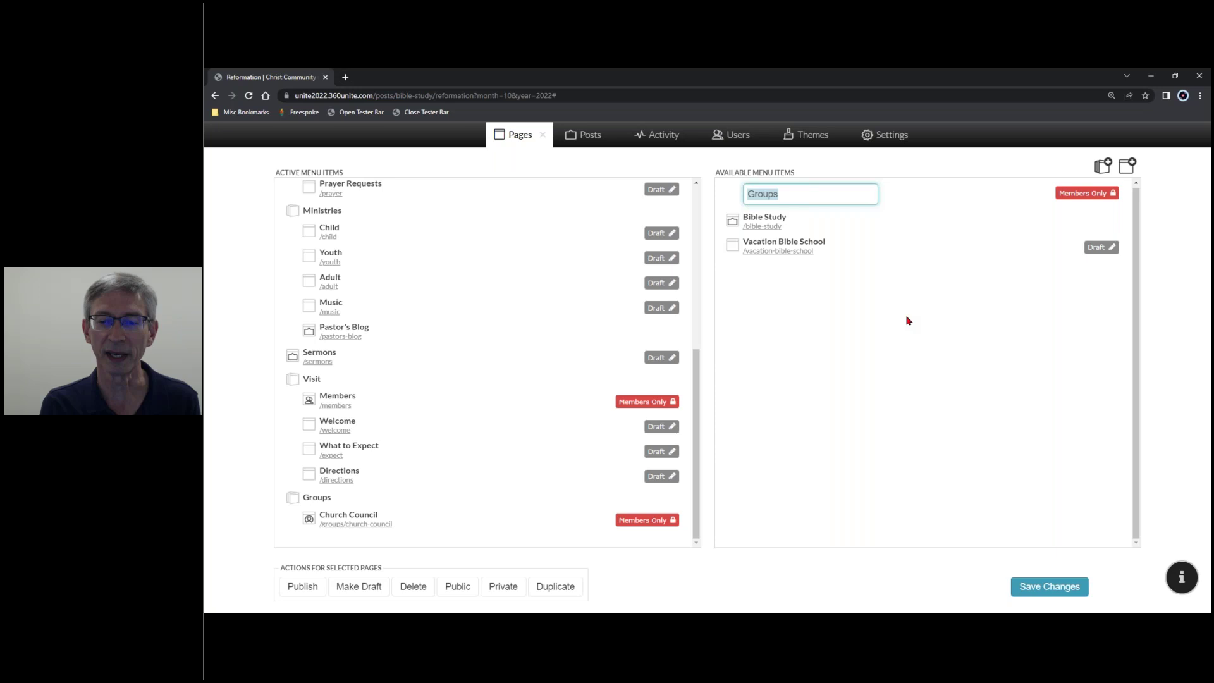
type("Music Department")
left_click(979, 334)
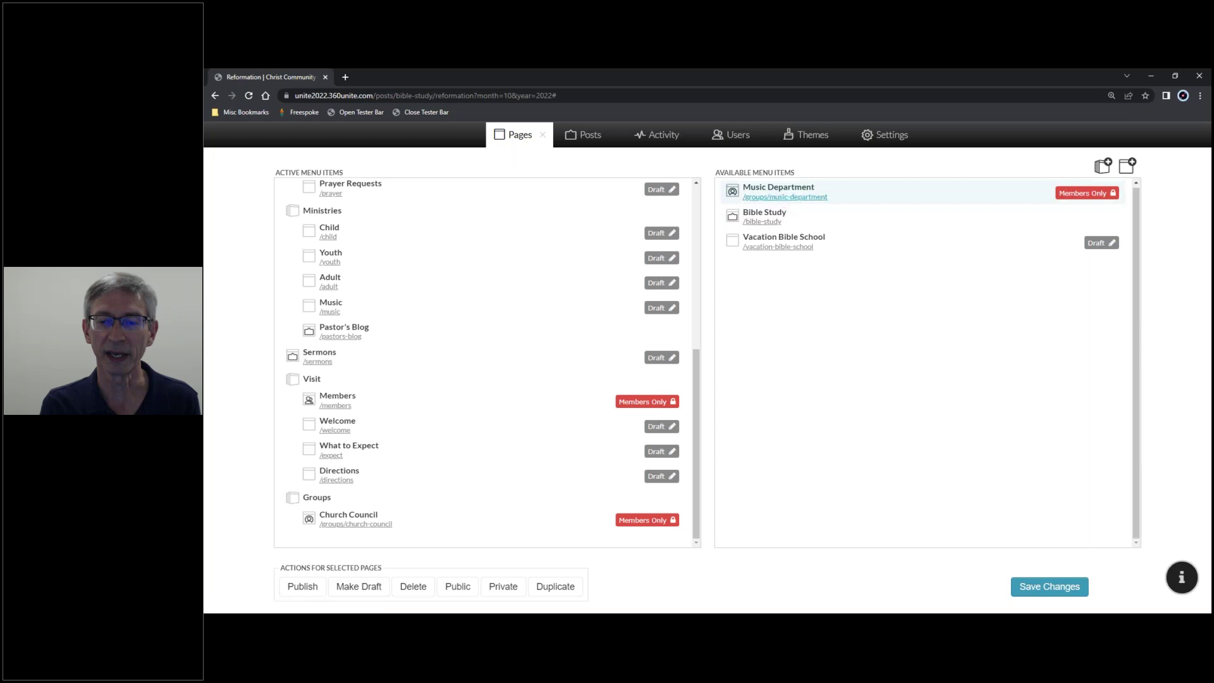
left_click(784, 200)
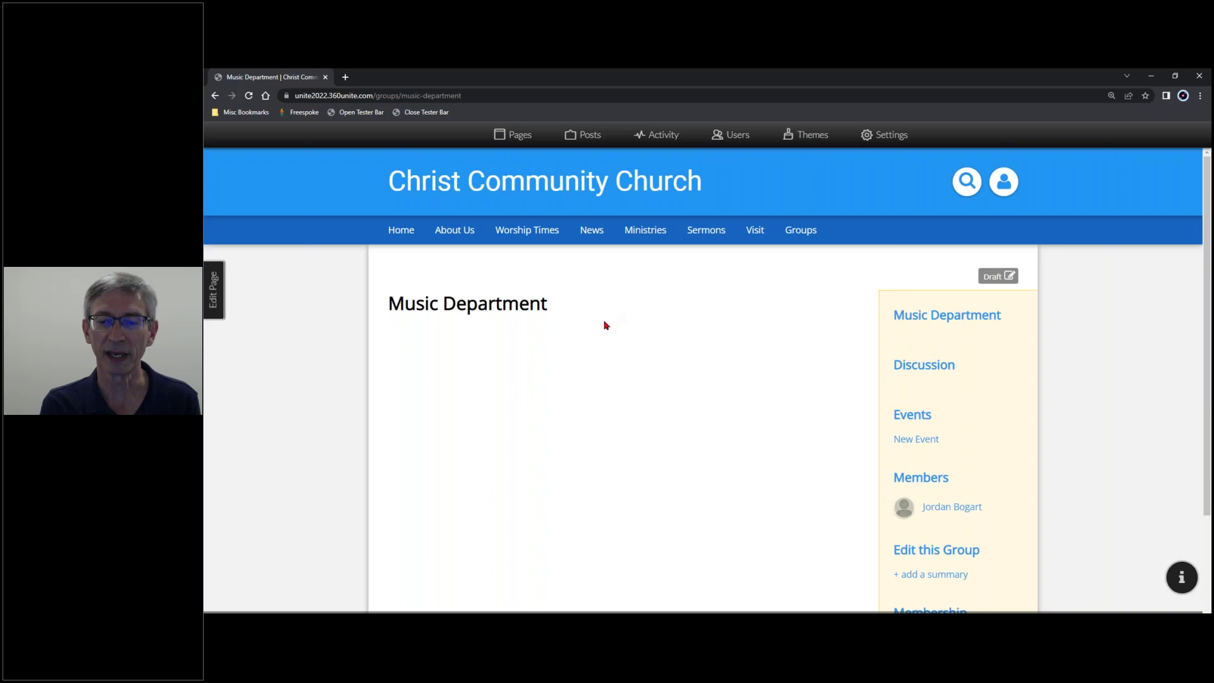
Examine the Music Department page's editing settings, including the status options, URL, page title and meta description, and close them
left_click(217, 297)
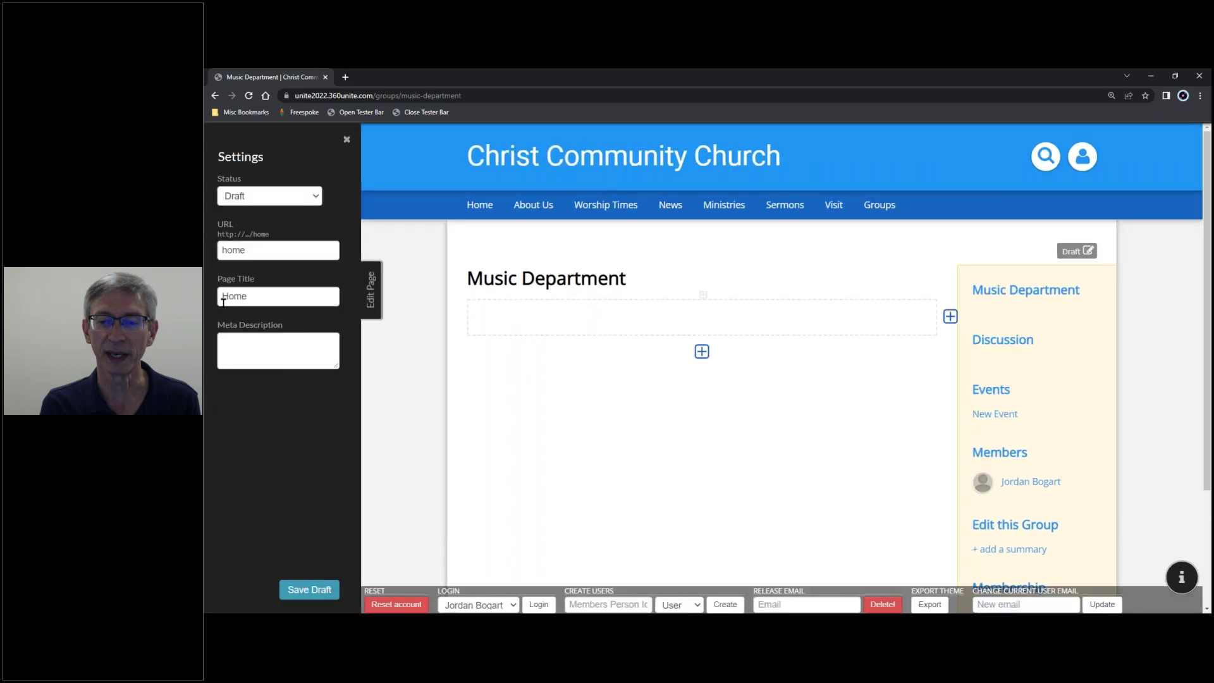
left_click(315, 201)
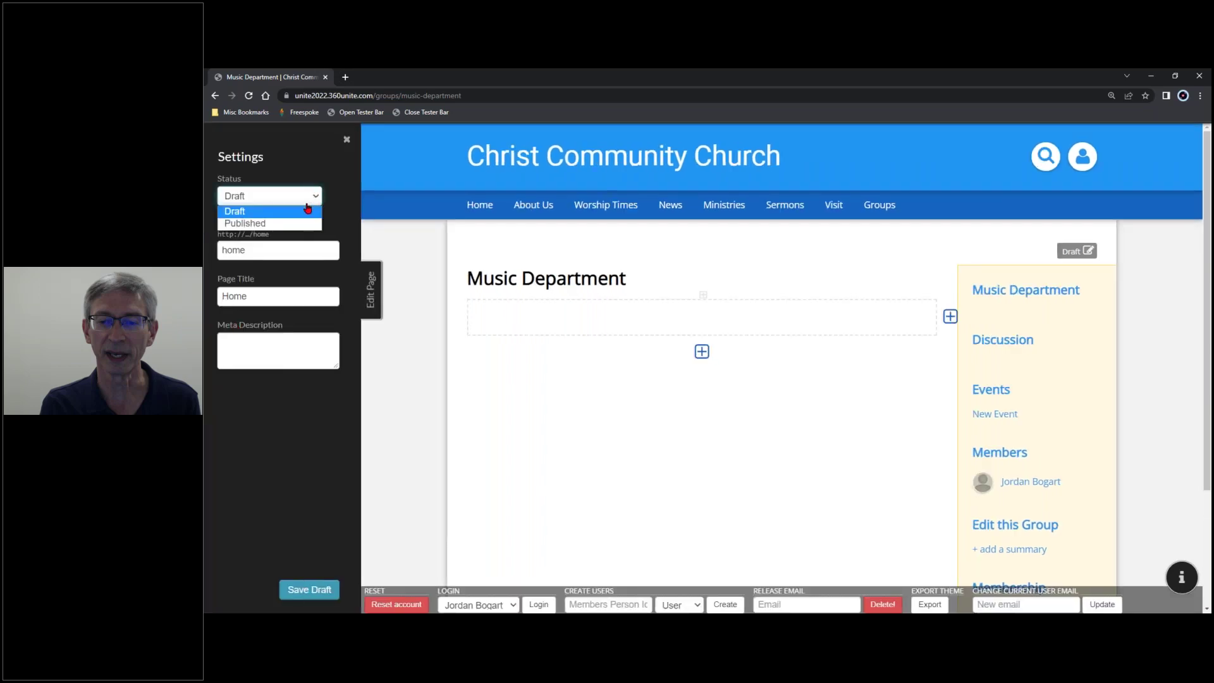
left_click(315, 201)
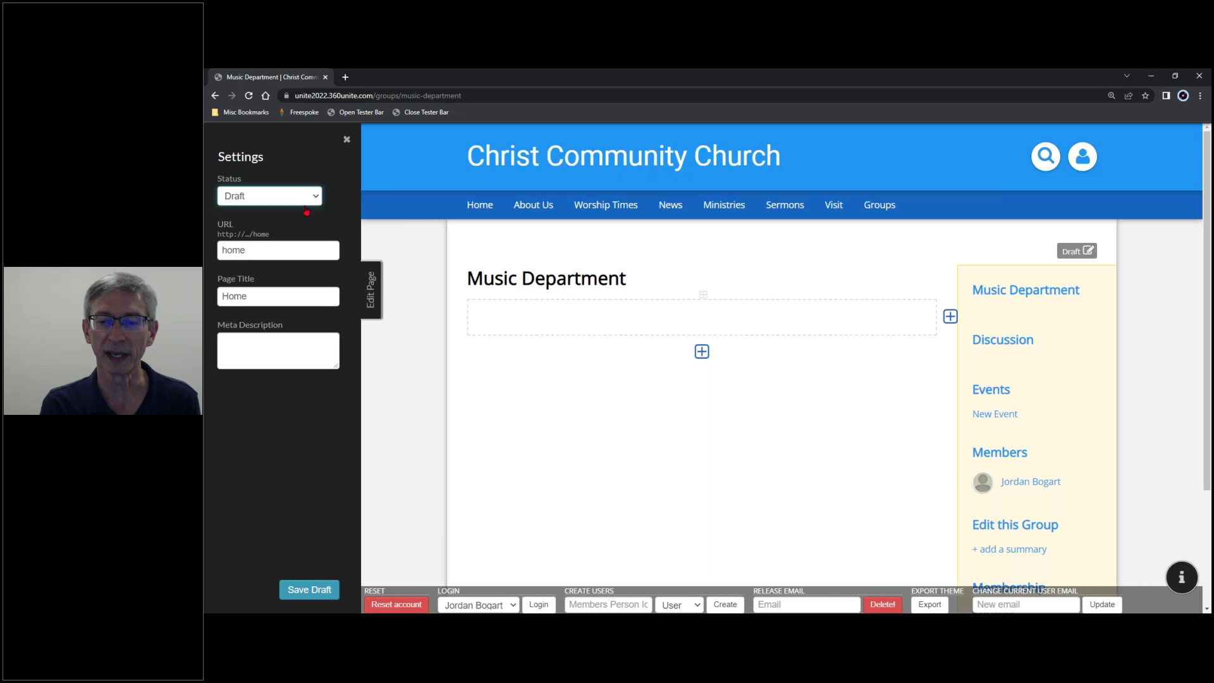
left_click(261, 251)
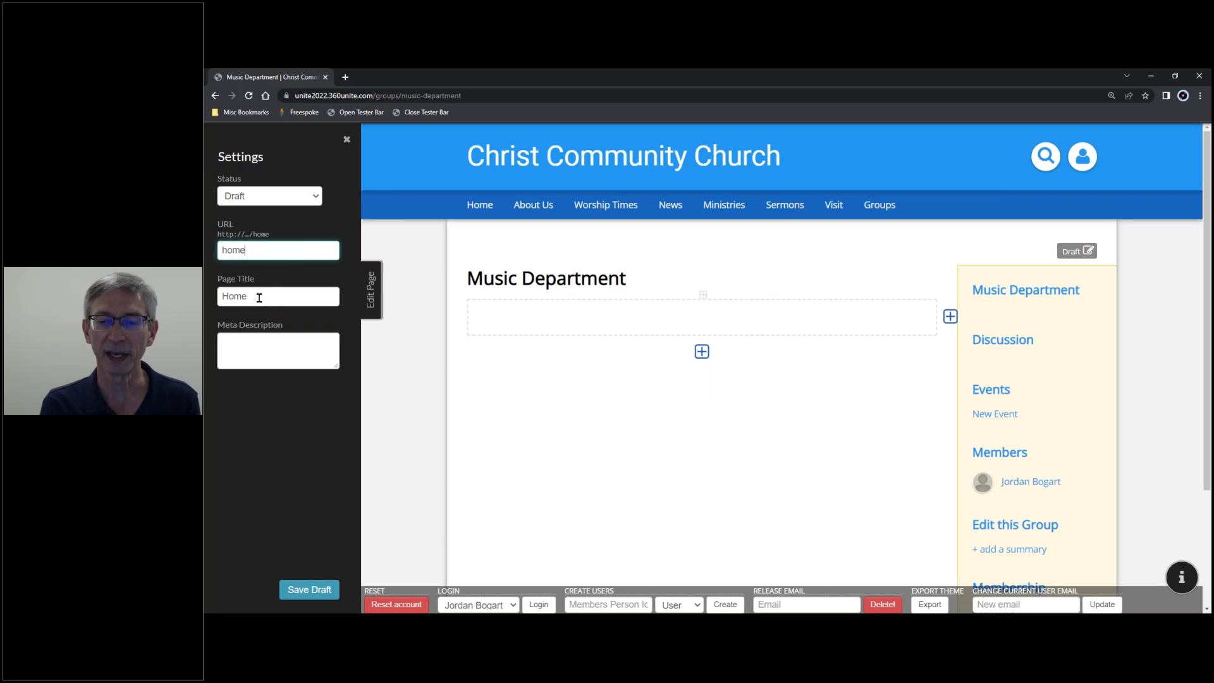
left_click(285, 347)
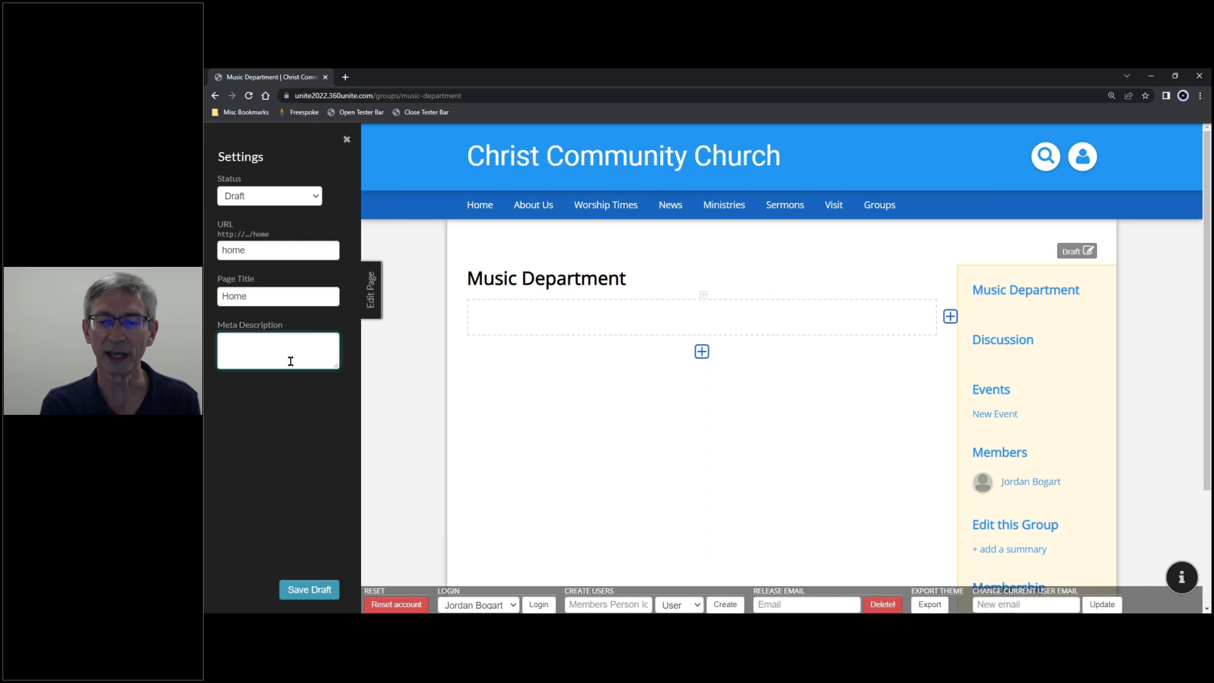
left_click(405, 367)
left_click(371, 291)
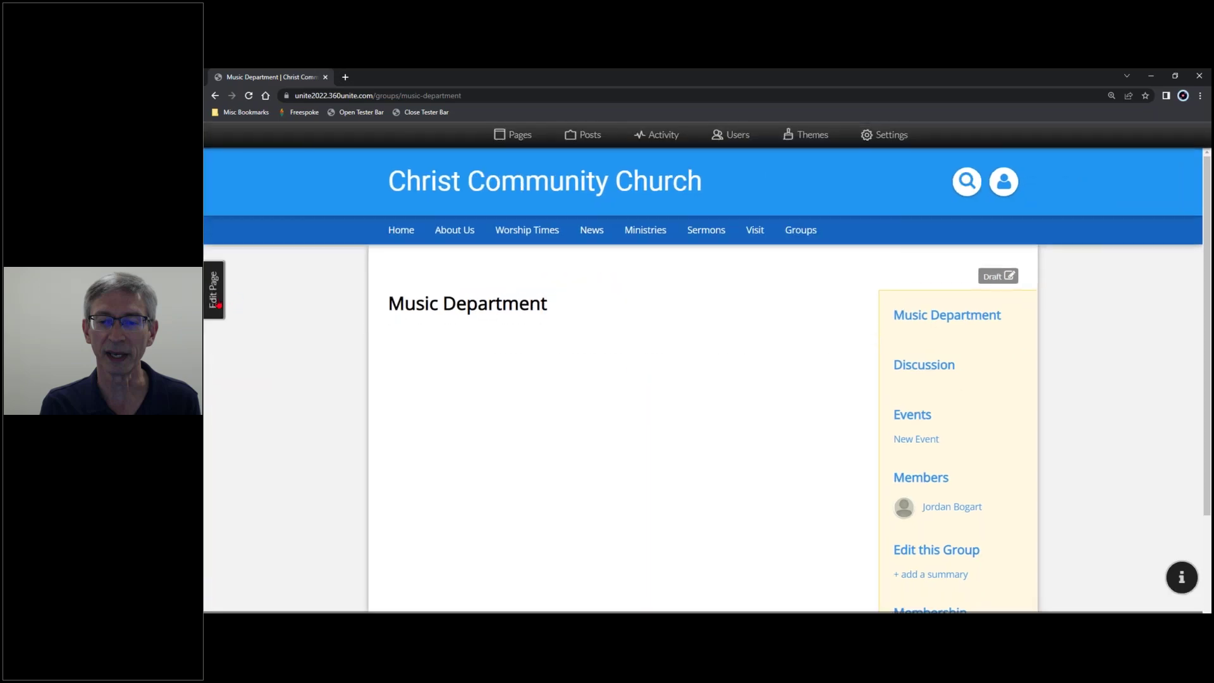
Fill the Music Department page's empty content block with three lorem ipsum paragraphs, save the draft, and leave page editing
left_click(219, 305)
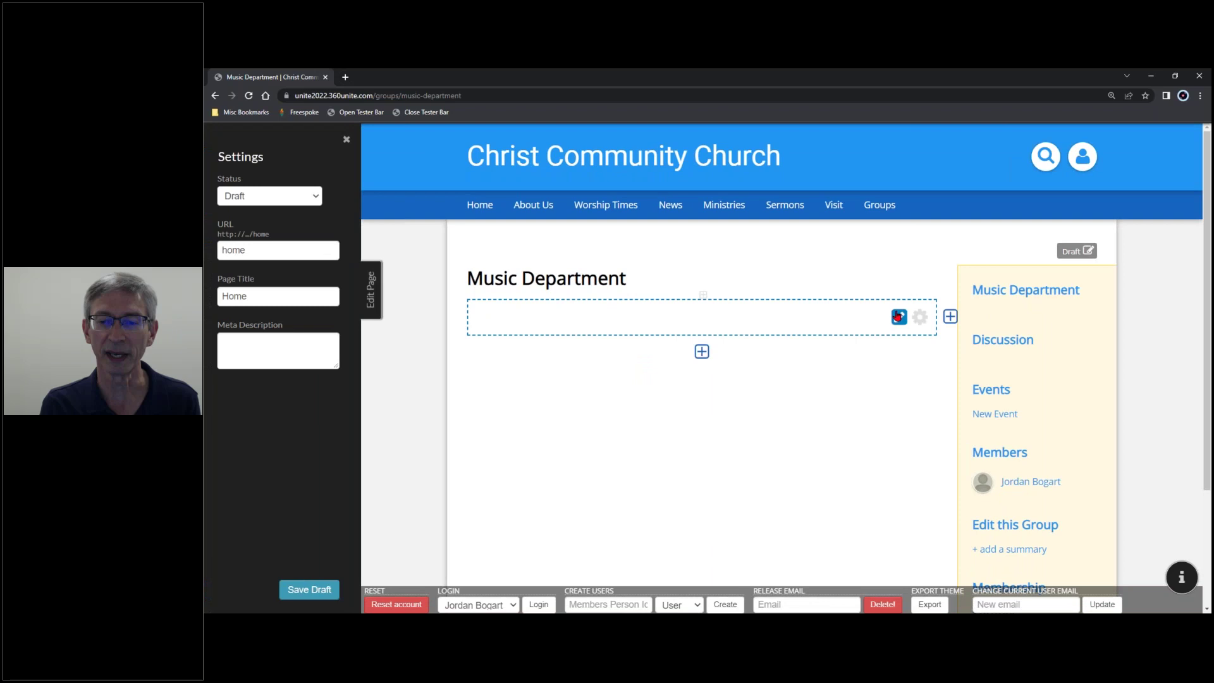
left_click(899, 319)
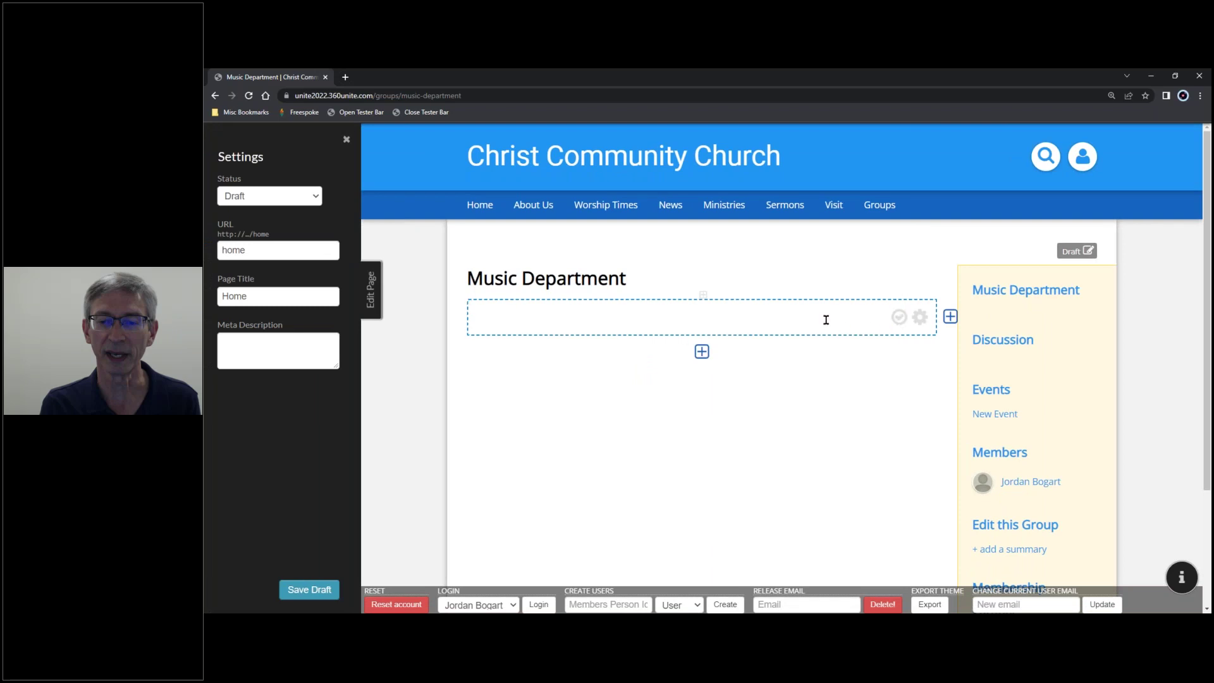
left_click(826, 319)
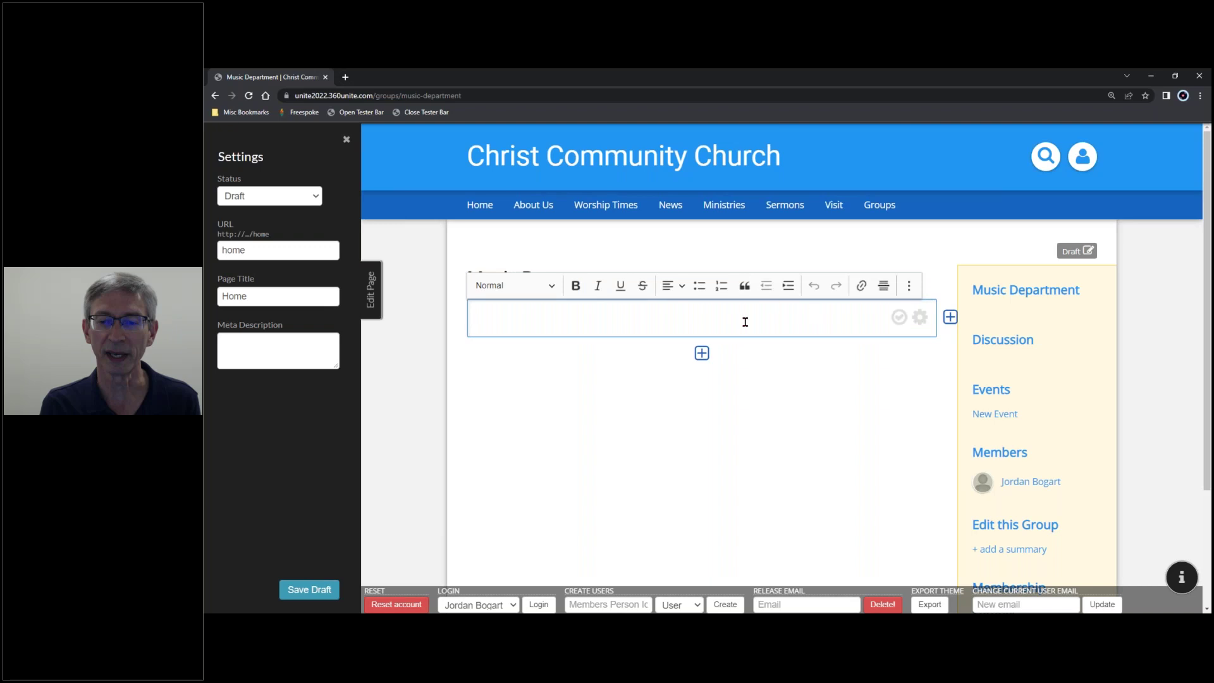
type("Lorem ipsum dolor sit amet, consectetur adipiscing elit. Pellentesque laoreet nunc sed lorem venenatis tristique. Fusce dignissim quis augue et rutrum. Quisque varius varius luctus. Etiam quam sapien, facilisis in mi eu, accumsan scelerisque dui. Nunc a lacus pharetra justo gravida faucibus. Orci varius natoque penatibus et magnis dis parturient montes, nascetur ridiculus mus. Sed blandit nec leo egestas iaculis. Proin vel tellus facilisis, auctor turpis sed, efficitur odio. Duis interdum sed ex et porttitor. Mauris id sodales augue. Duis aliquet interdum dolor, id efficitur felis hendrerit ut. Donec sit amet ipsum nec nisl vehicula iaculis non eu sapien. Nulla vehicula gravida neque, quis faucibus dolor congue ac. Praesent lorem ipsum, rhoncus vitae sem at, convallis facilisis ipsum. Proin id ex vel orci vulputate placerat nec quis odio. Pellentesque at justo ex. Aliquam quis viverra nulla. Nullam tempor ultrices efficitur. Nulla ac lacus in tellus interdum maximus nec id arcu. Nunc a turpis enim. Nunc venenatis malesuada sem rutrum fermentum. Fusce id tristique orci. Nam nec fermentum orci, sit amet ullamcorper justo. Phasellus viverra vitae dolor vitae faucibus. Curabitur sem turpis, pulvinar non sapien vel, sagittis consectetur ex.")
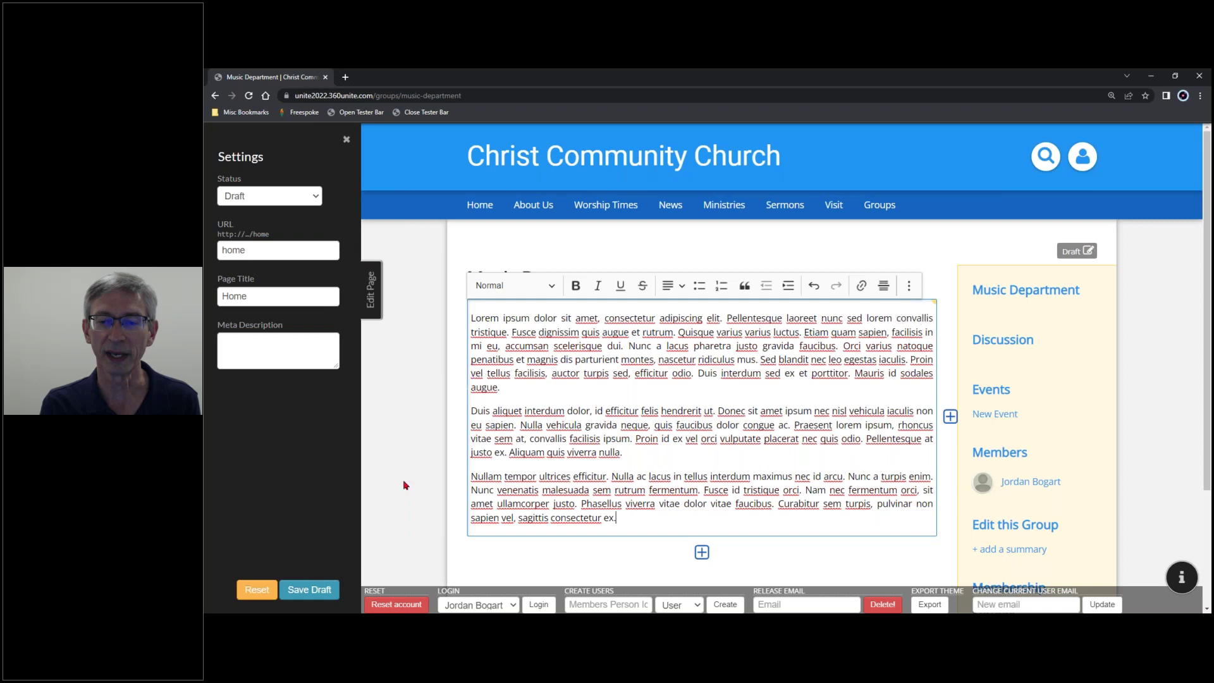
left_click(325, 591)
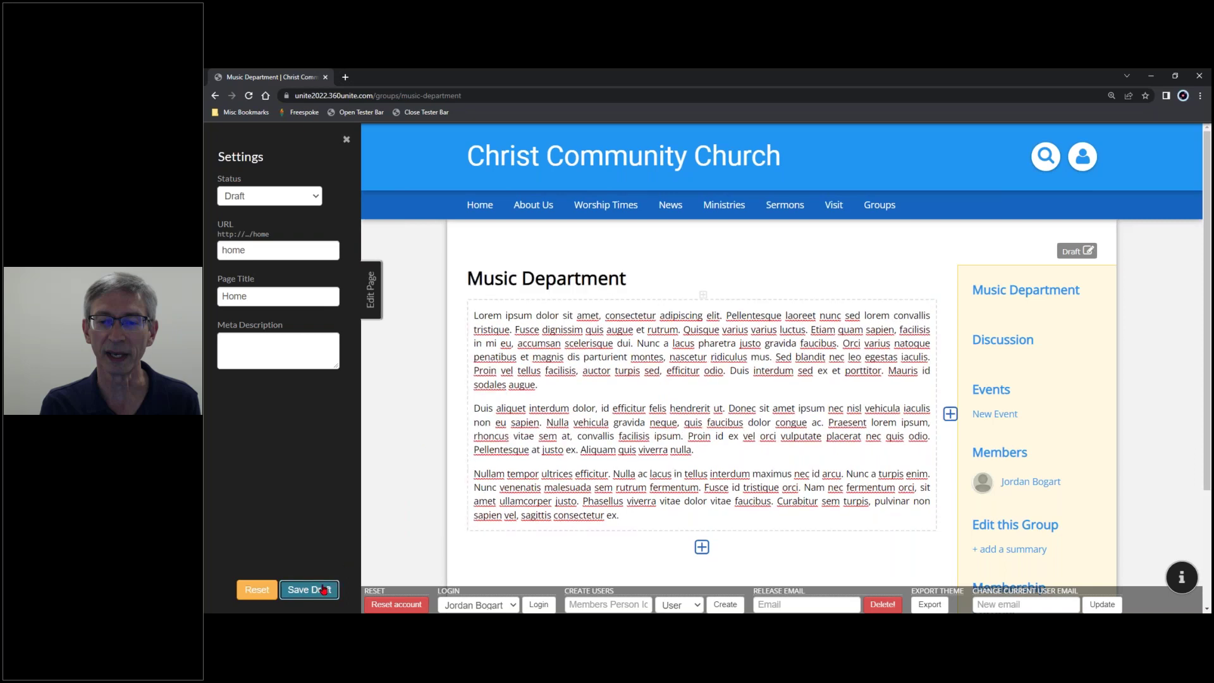
left_click(372, 283)
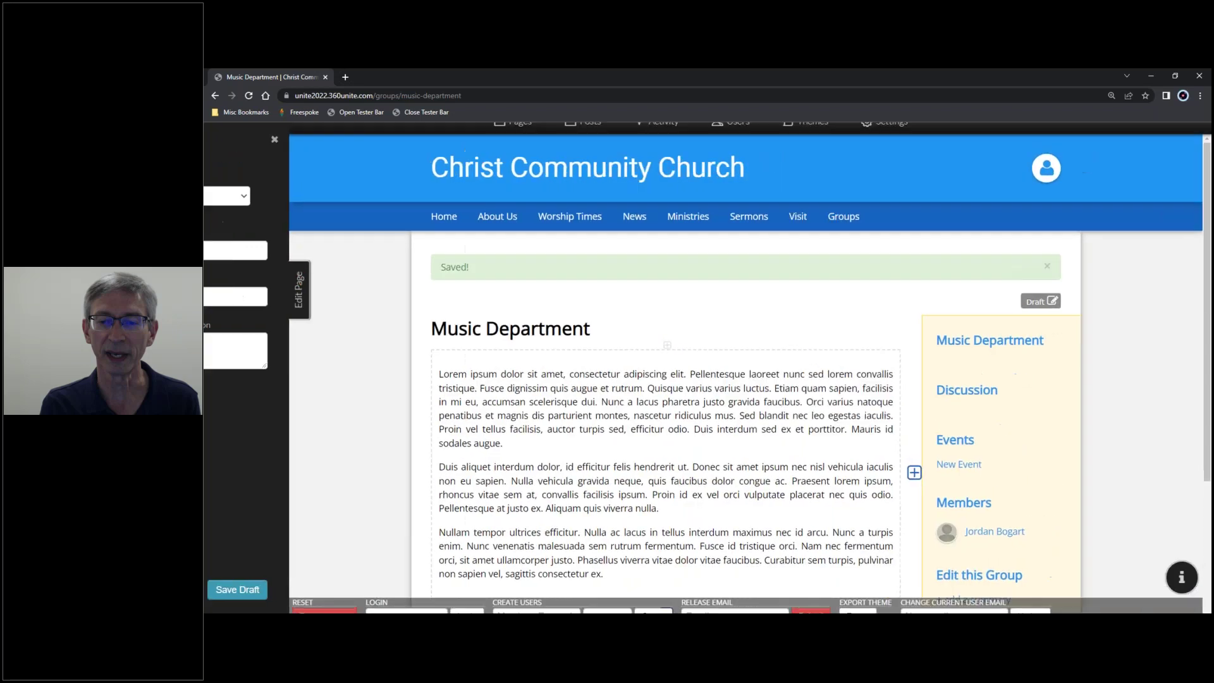
left_click(1004, 280)
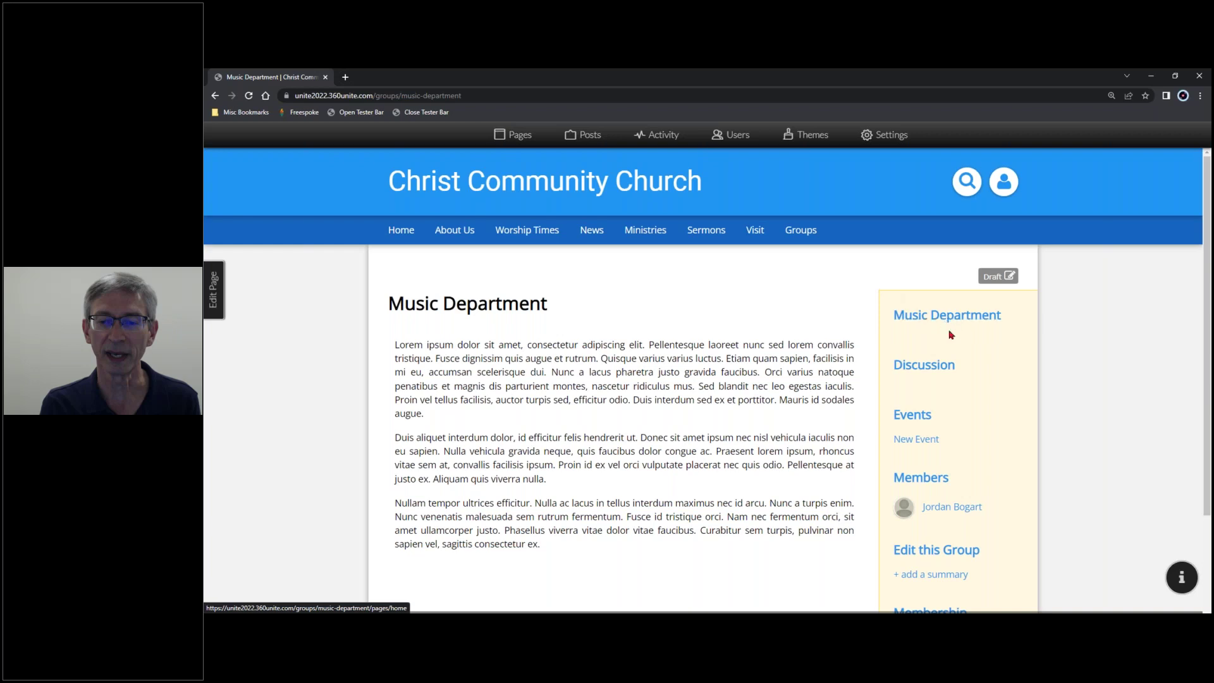
Open the Music Department group's discussion area and post "What do you think about a certain song?" as a Discussion
scroll(991, 466, "down", 1)
scroll(993, 466, "down", 1)
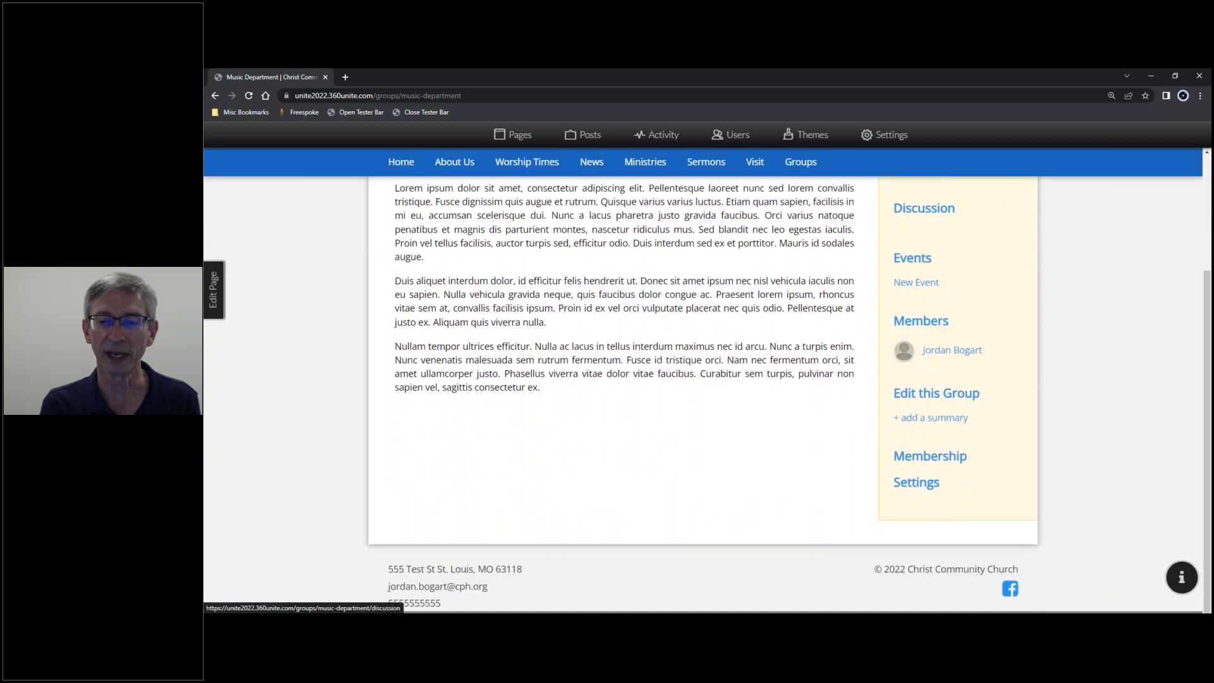
scroll(871, 349, "up", 1)
scroll(872, 350, "up", 1)
scroll(872, 349, "down", 1)
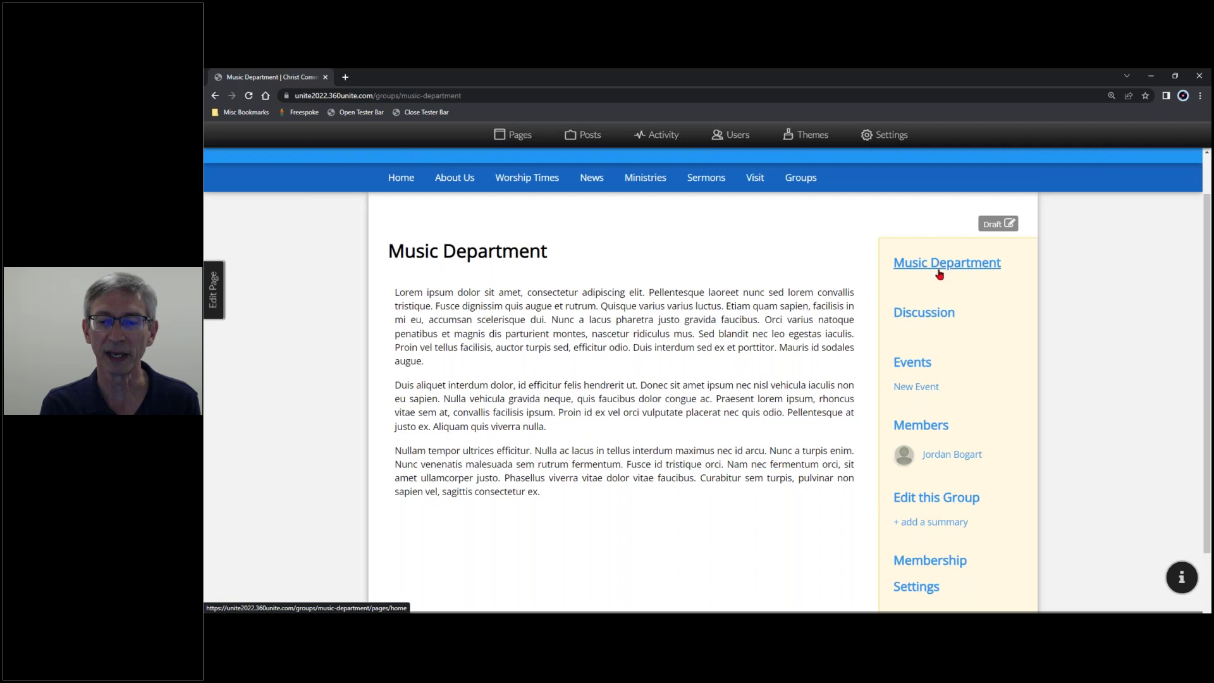
left_click(924, 319)
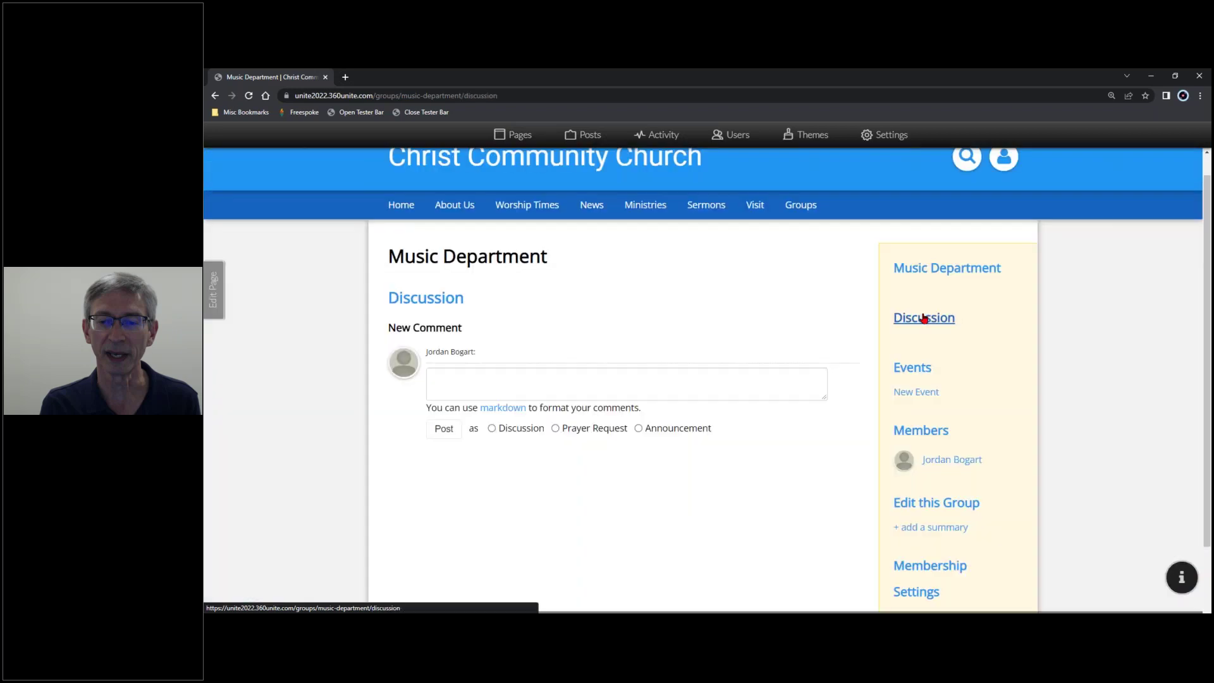
left_click(529, 380)
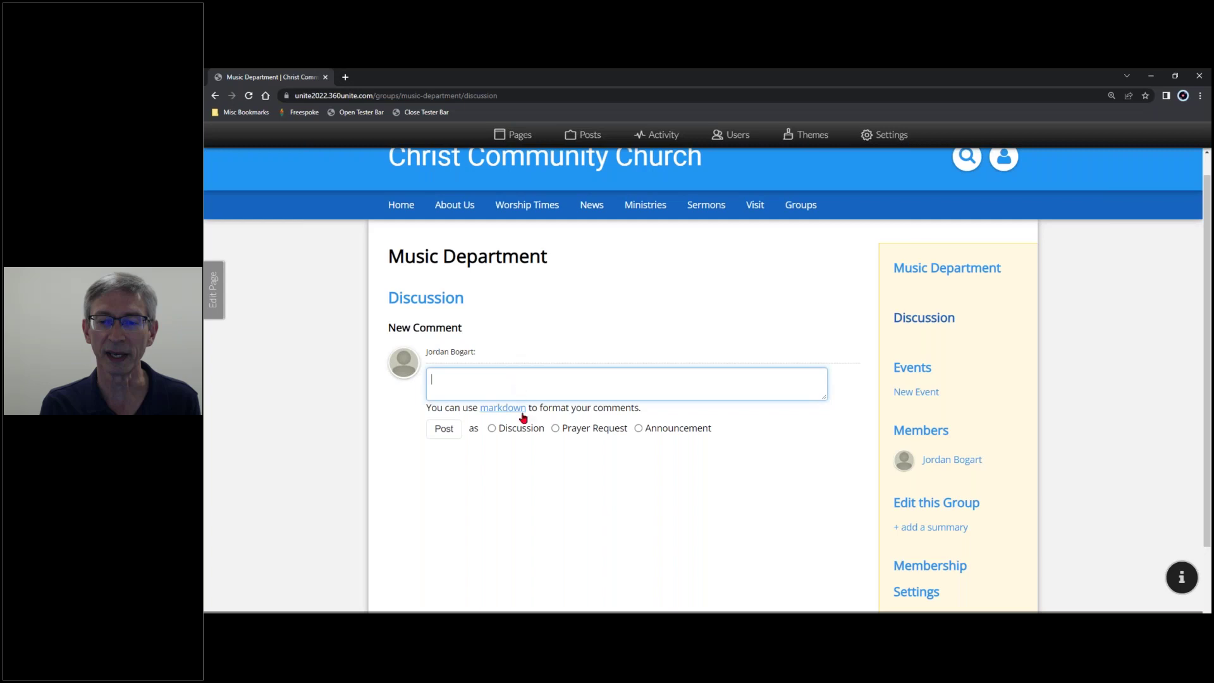
left_click(492, 430)
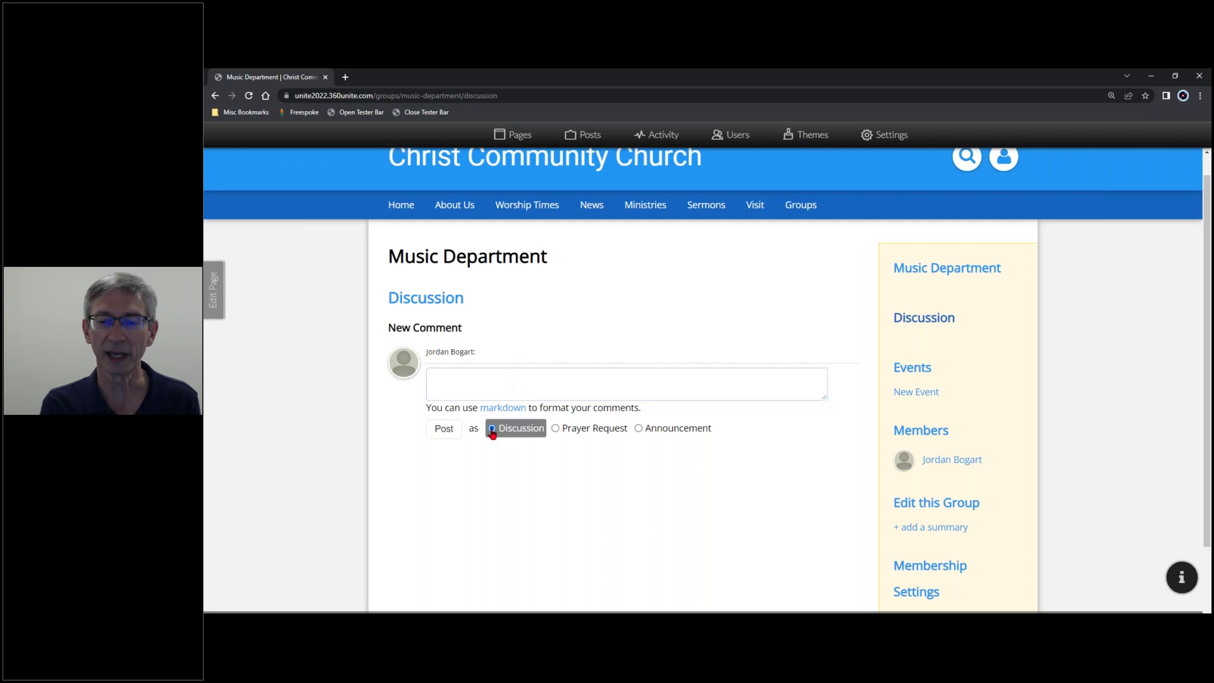
left_click(479, 381)
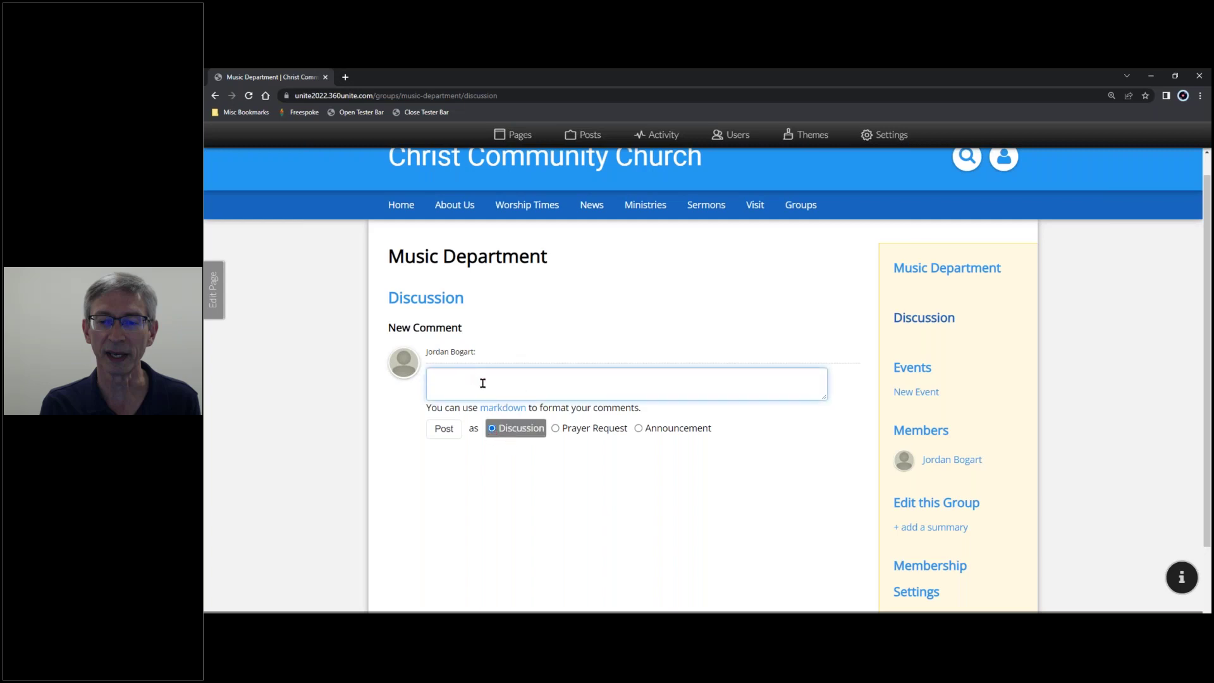
type("What t")
key("BackSpace")
type("do you think about hthis song")
key("BackSpace")
key("BackSpace")
key("BackSpace")
key("BackSpace")
key("BackSpace")
key("BackSpace")
type("a certain song")
left_click(450, 440)
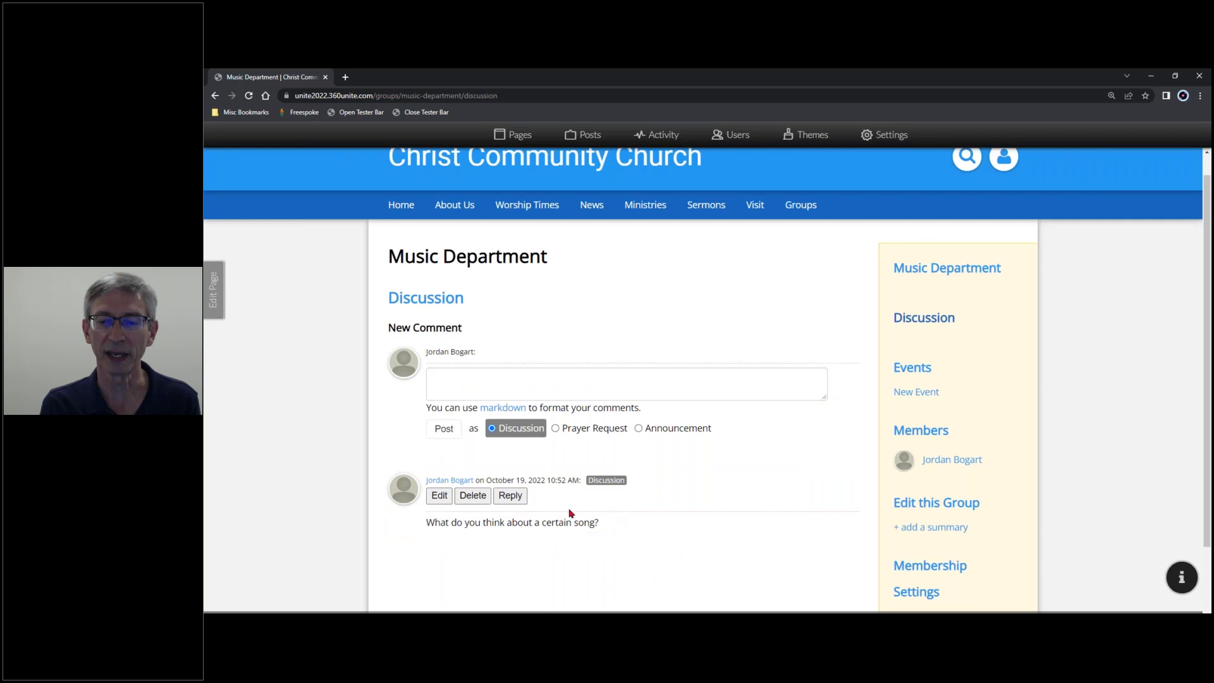
Reply "Let's do it." to the discussion comment about a certain song
left_click(511, 496)
scroll(564, 558, "down", 2)
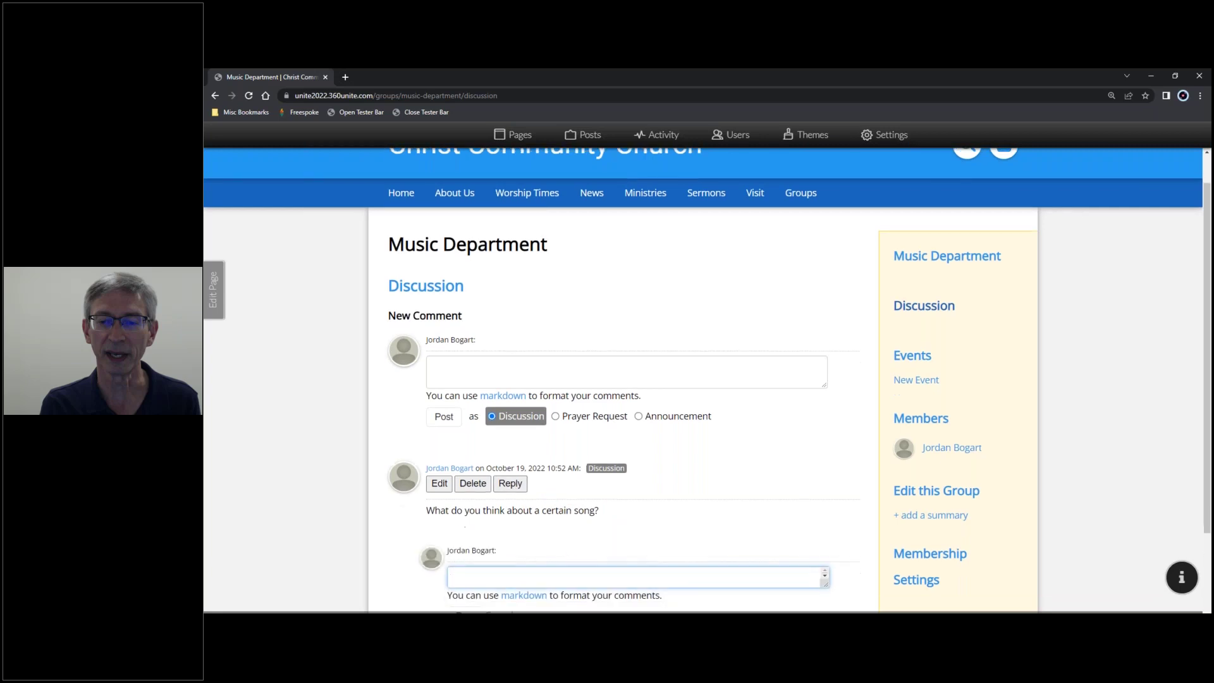
type("Let")
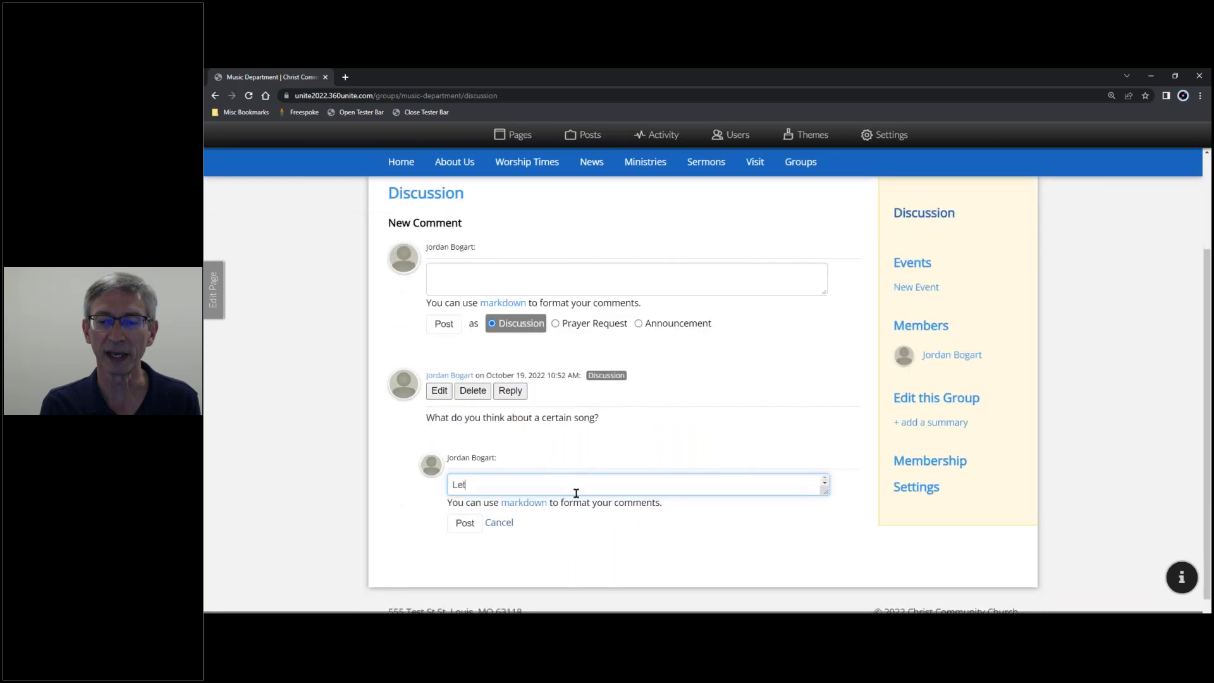
type("'s do it.")
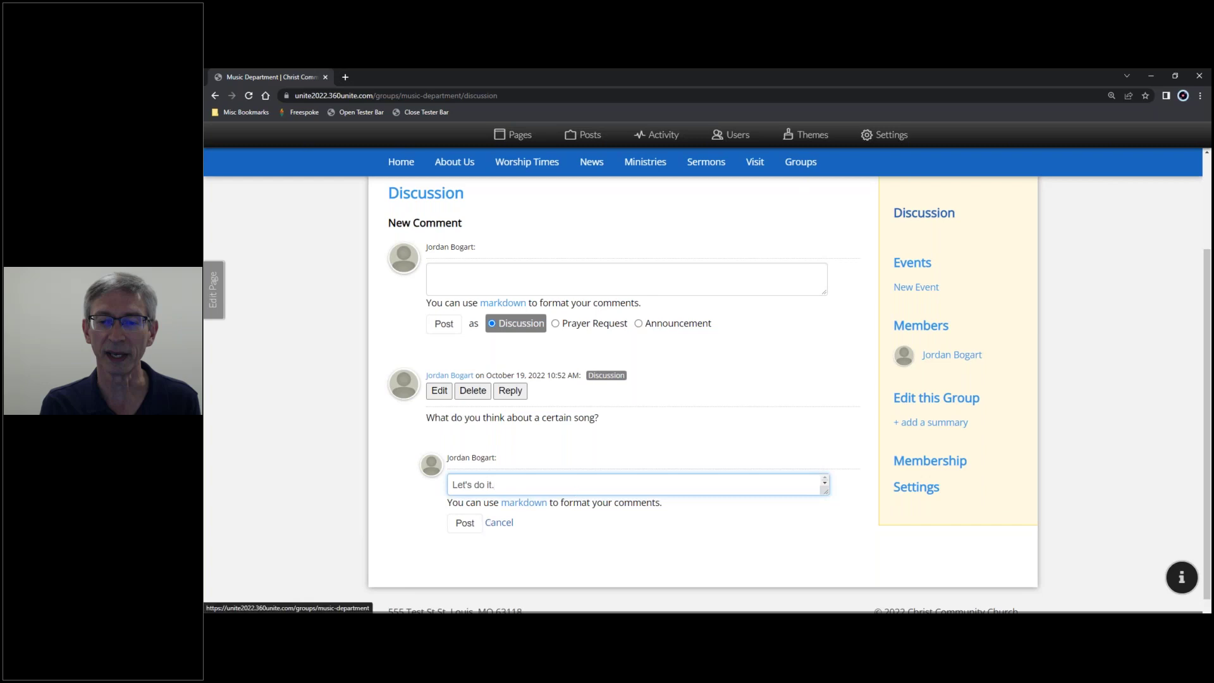
left_click(466, 523)
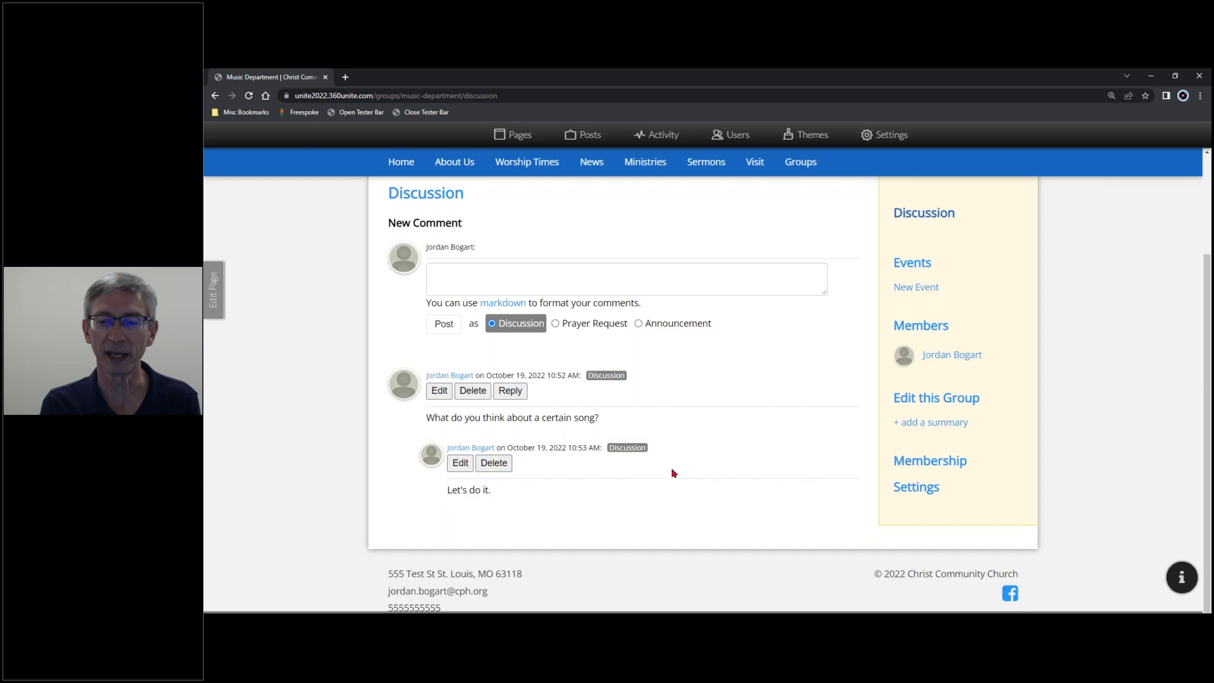
Post a new comment as a Prayer Request asking the group to pray for a named person
scroll(672, 472, "up", 1)
scroll(674, 473, "up", 1)
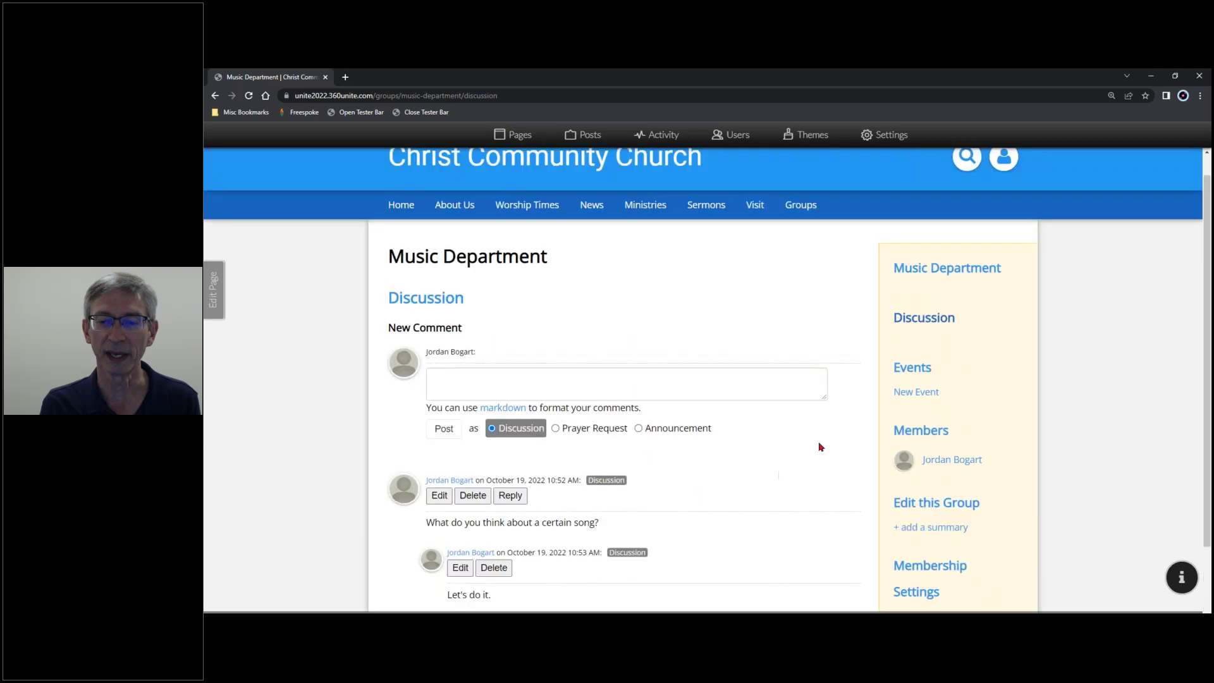
scroll(624, 446, "down", 2)
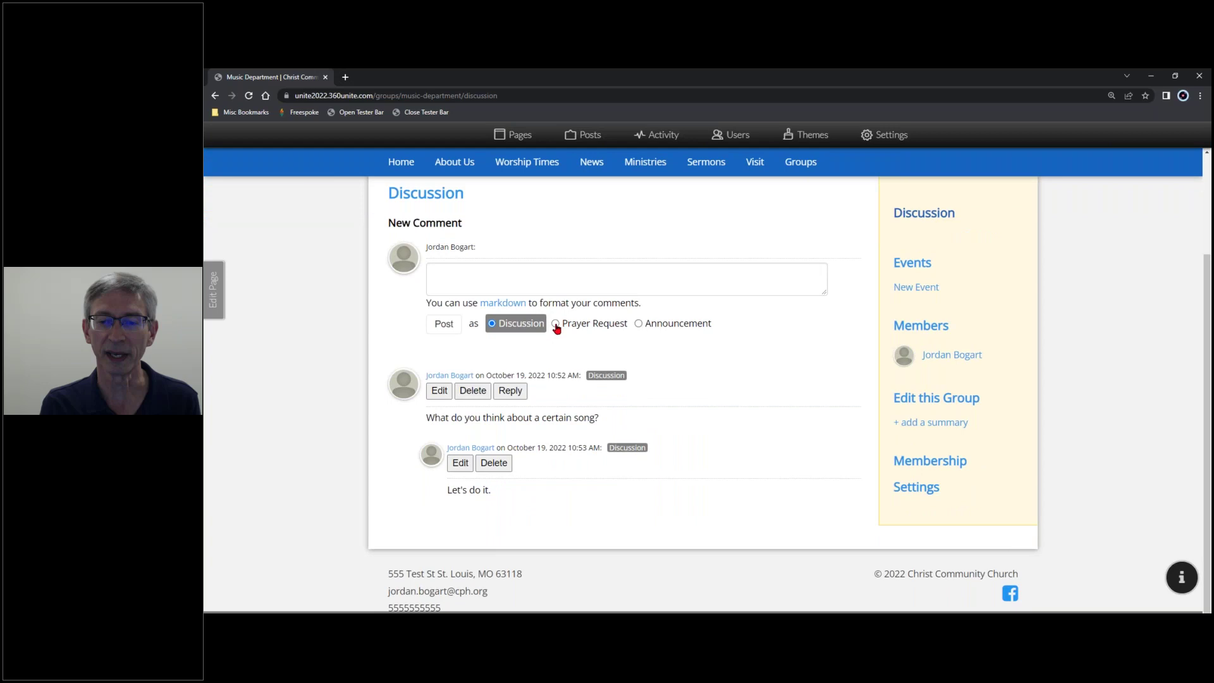
left_click(556, 324)
left_click(543, 275)
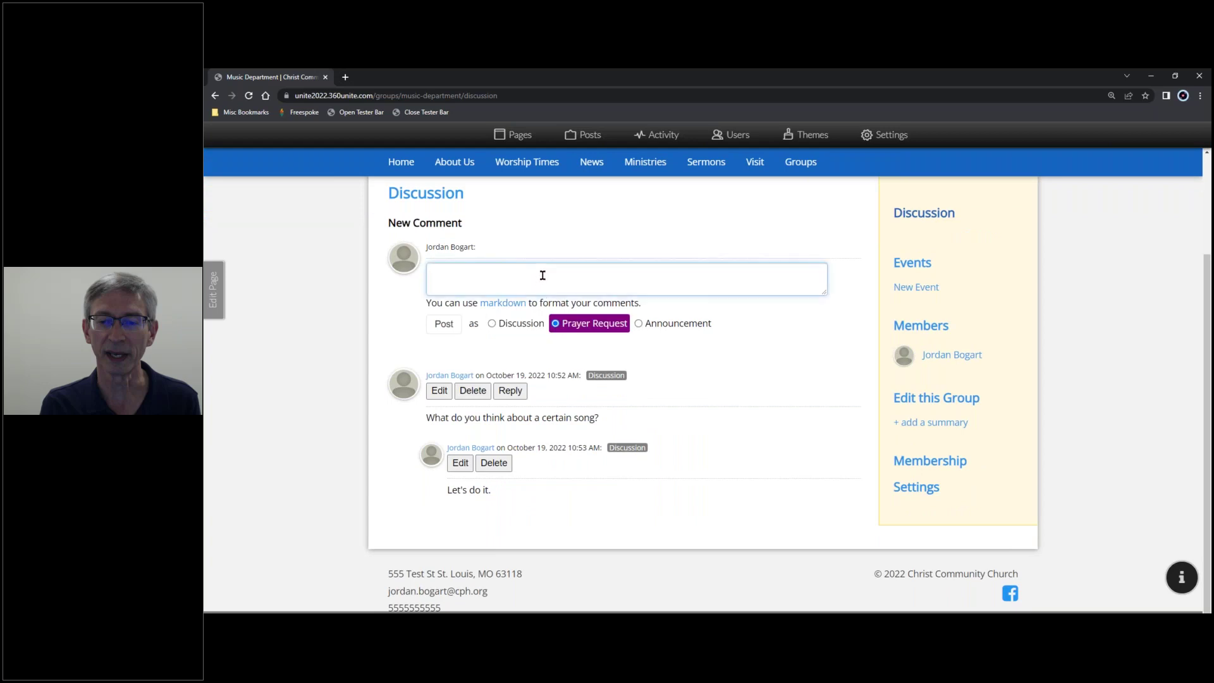
type("Pray for Deb")
left_click(439, 327)
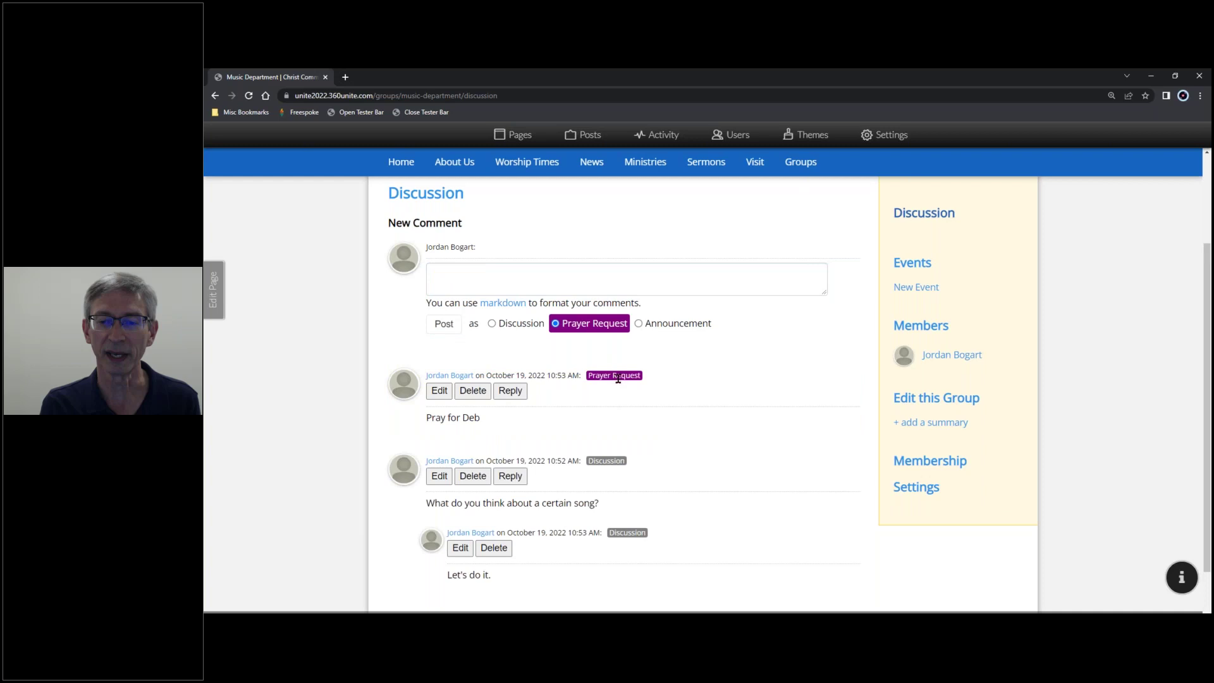
Post a new comment reading "Rehearsal has been cancelled" as an Announcement in the Music Department discussion
left_click(640, 324)
left_click(605, 273)
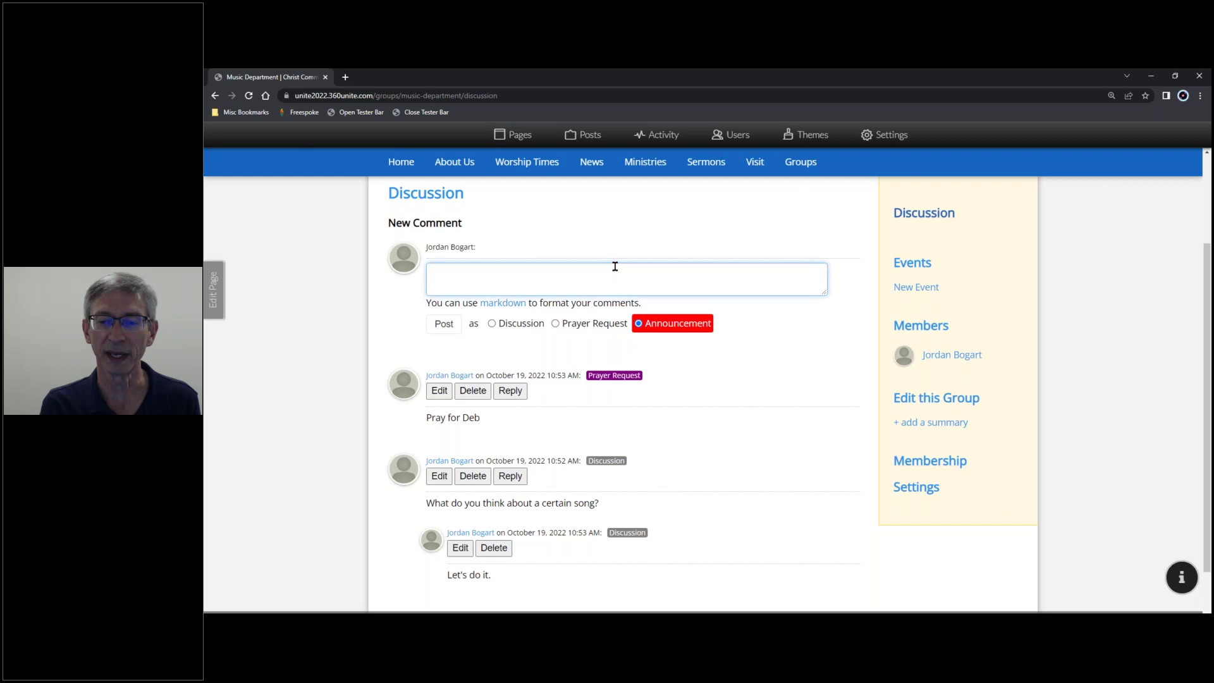
type("Rehearsal has been cancelled")
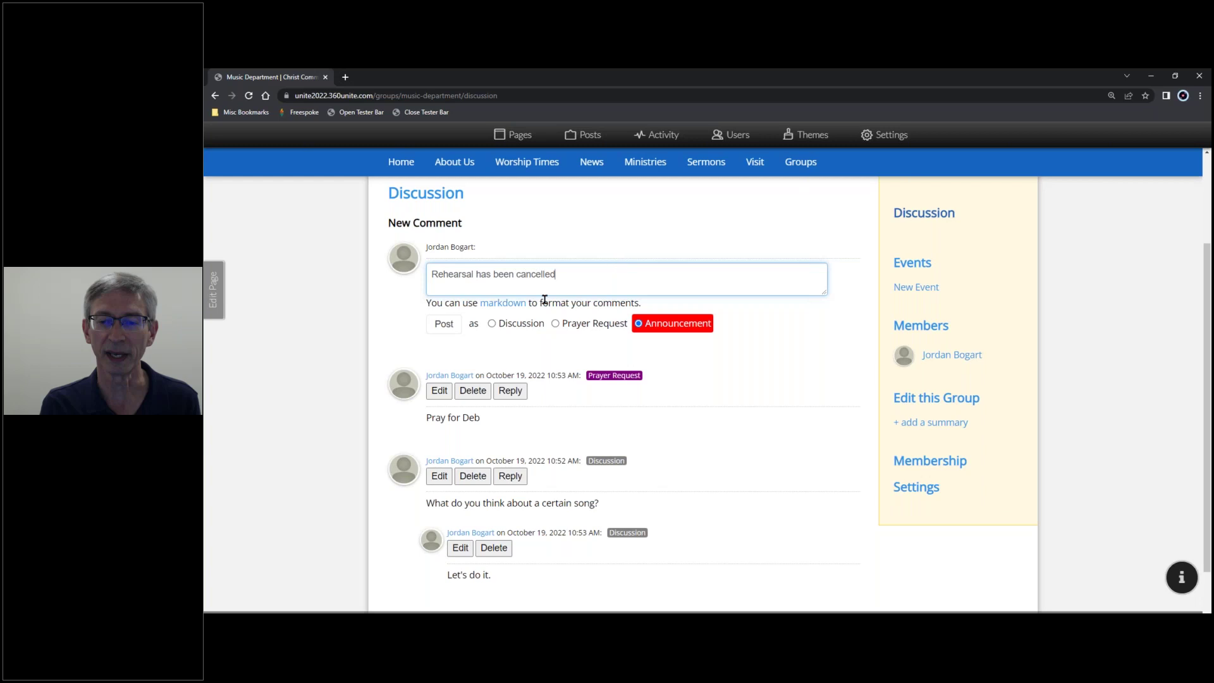
left_click(450, 324)
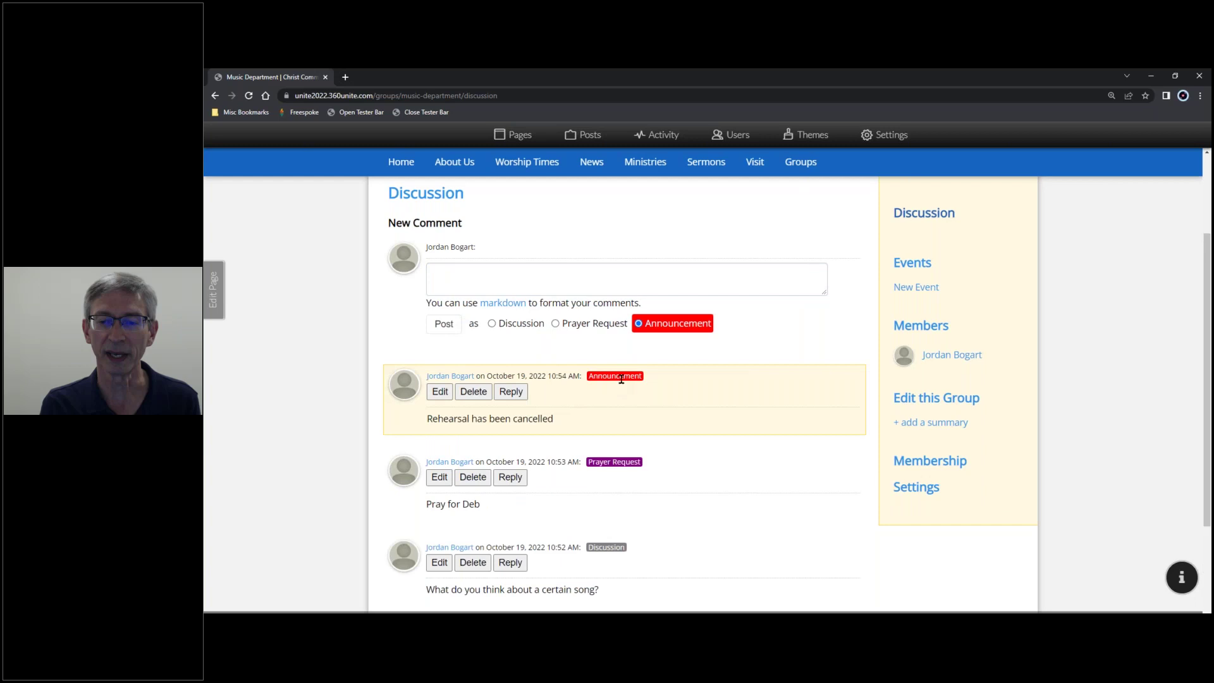
scroll(632, 457, "down", 1)
scroll(614, 288, "down", 2)
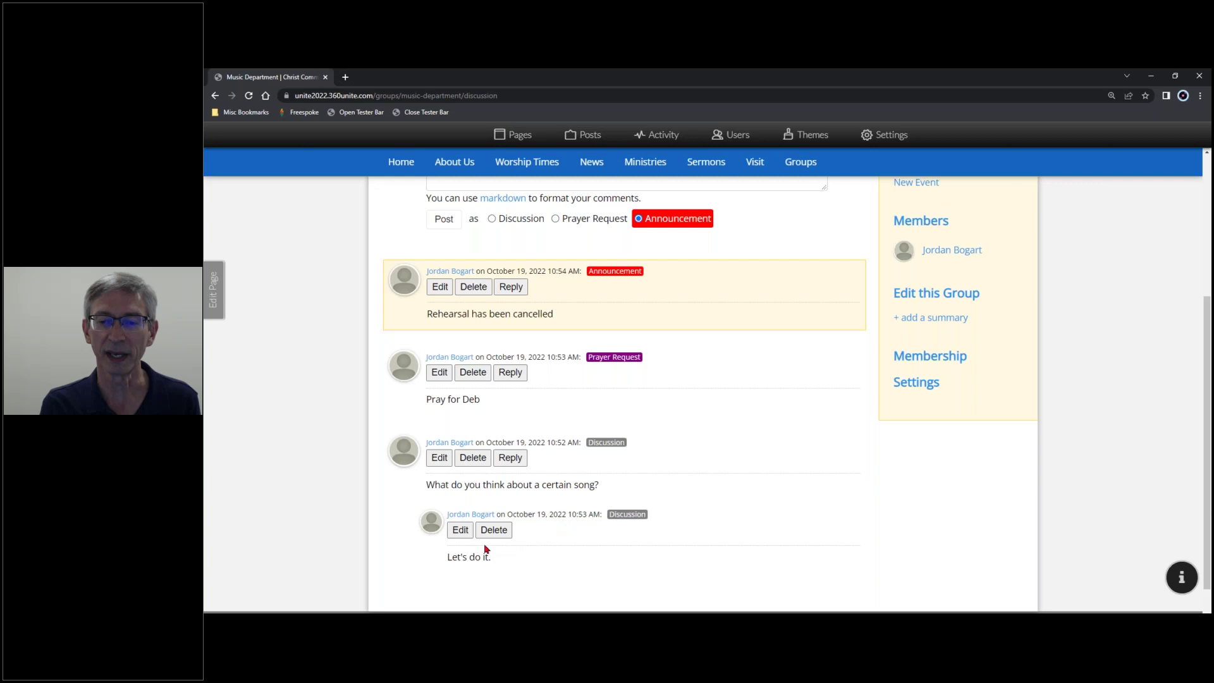
Open the Music Department group's events calendar, look over the New Event form, and return to the calendar without creating an event
scroll(646, 534, "up", 3)
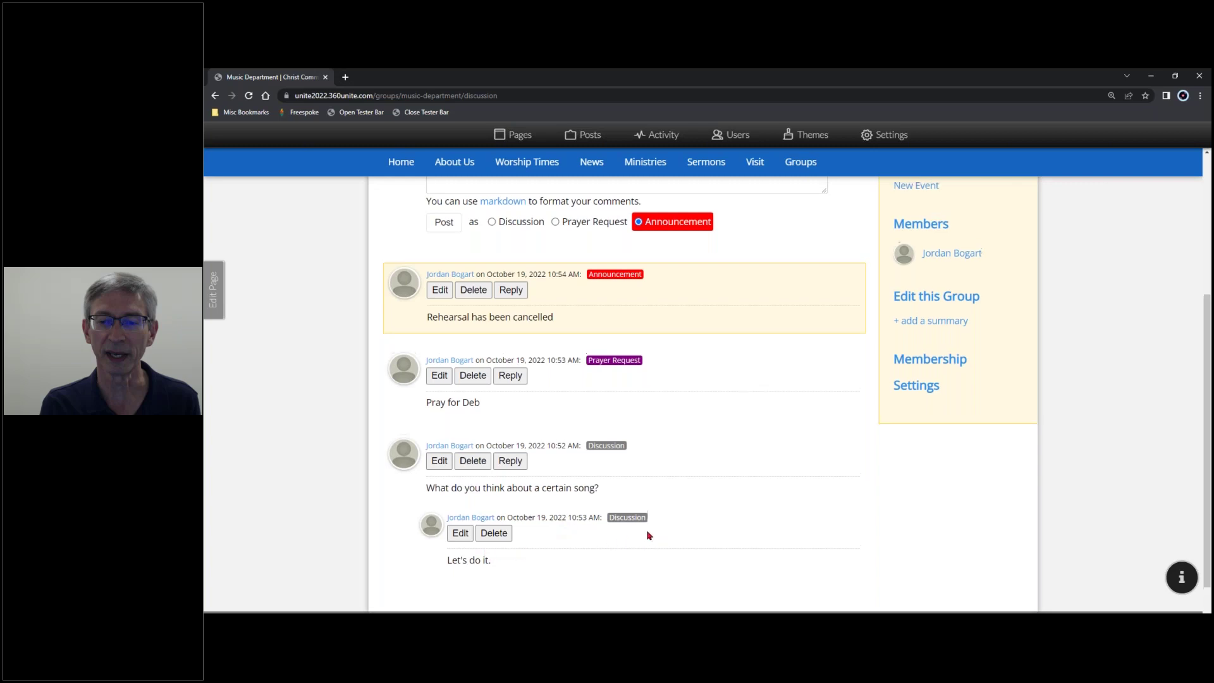
scroll(660, 535, "up", 1)
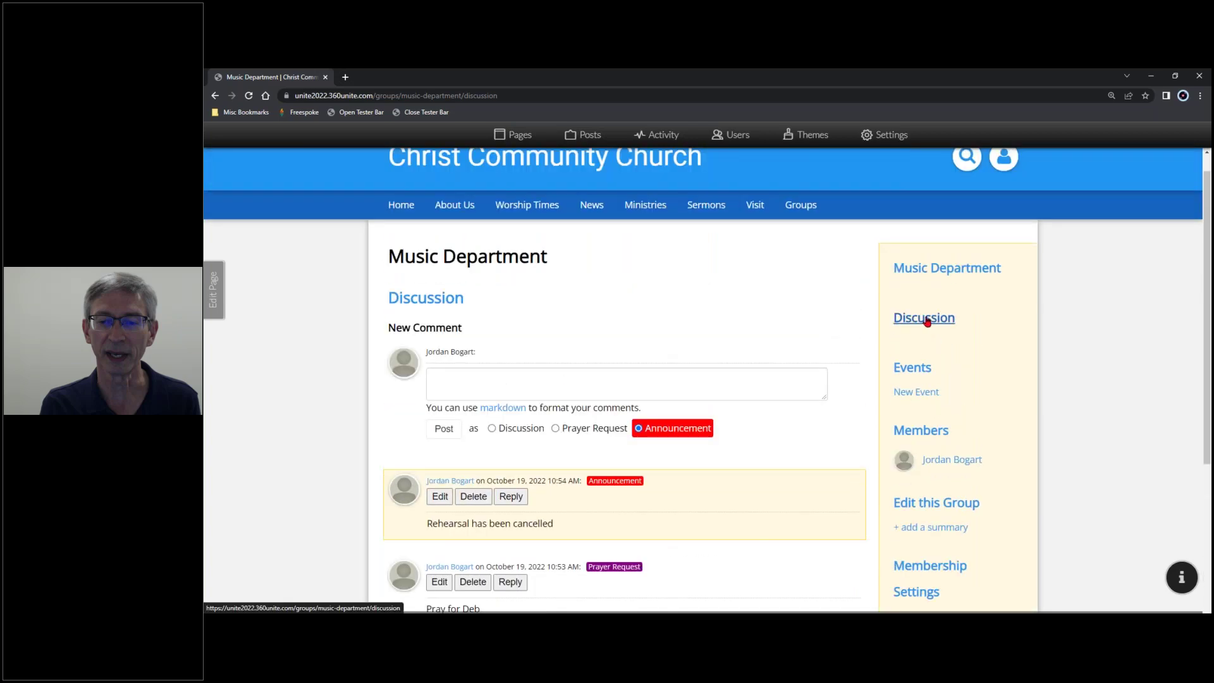
left_click(921, 374)
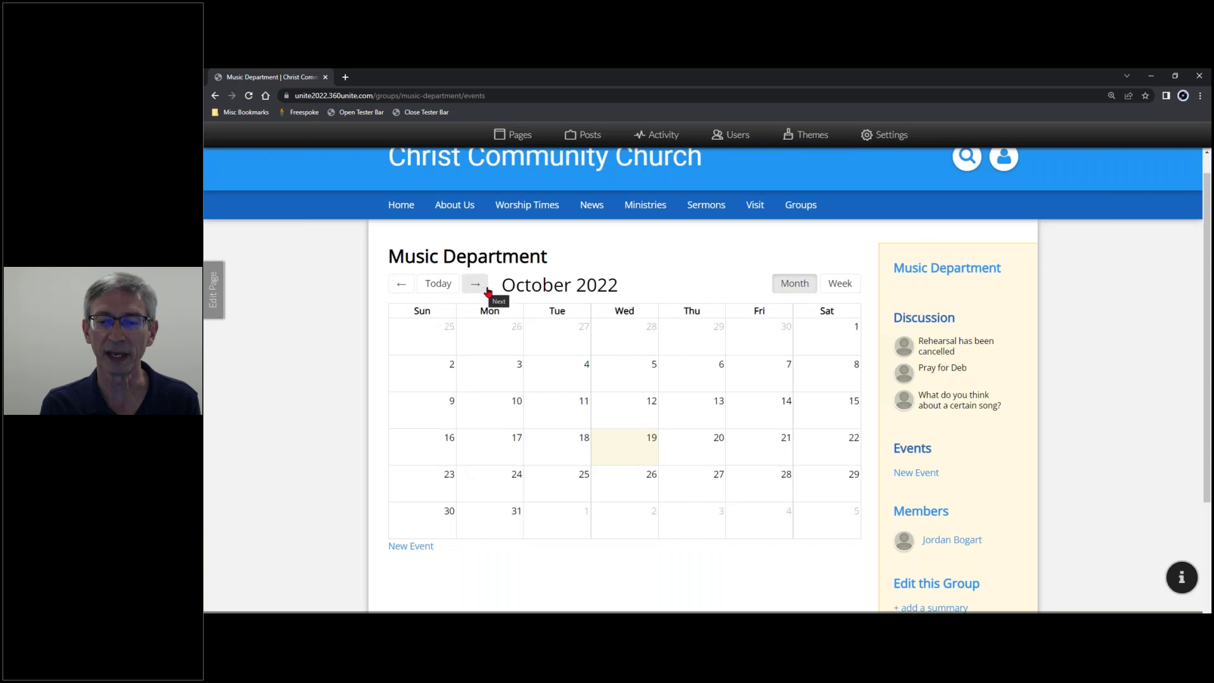
left_click(414, 549)
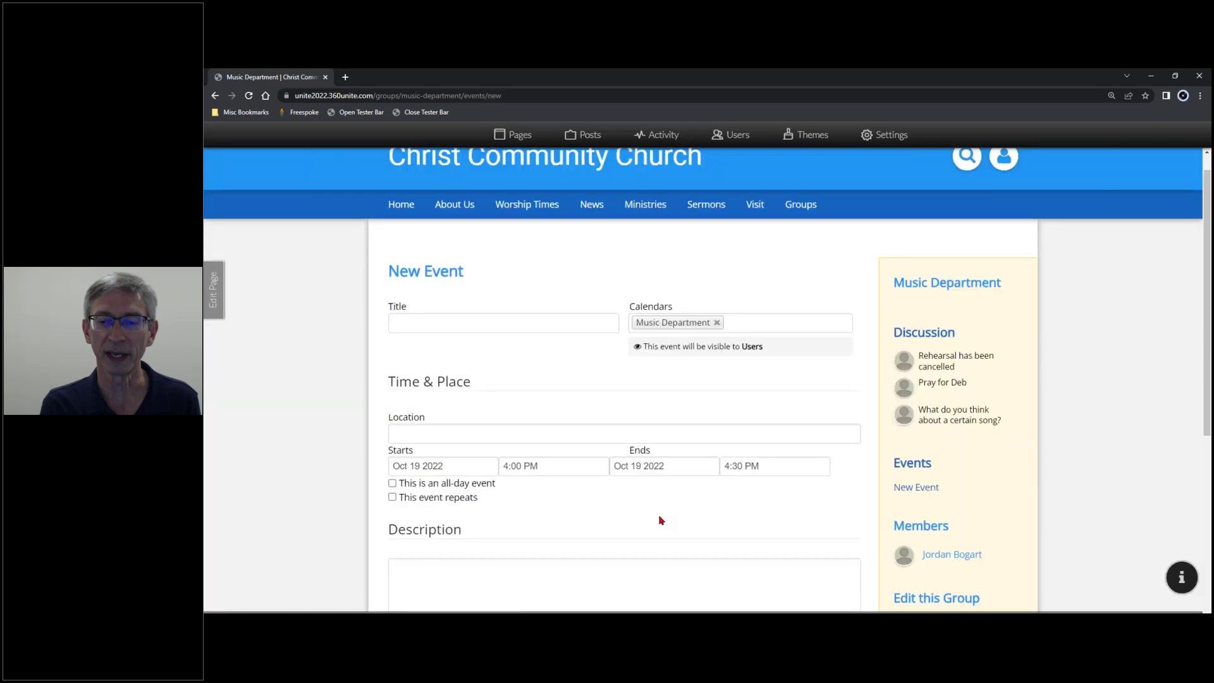
scroll(592, 290, "down", 2)
scroll(592, 456, "down", 3)
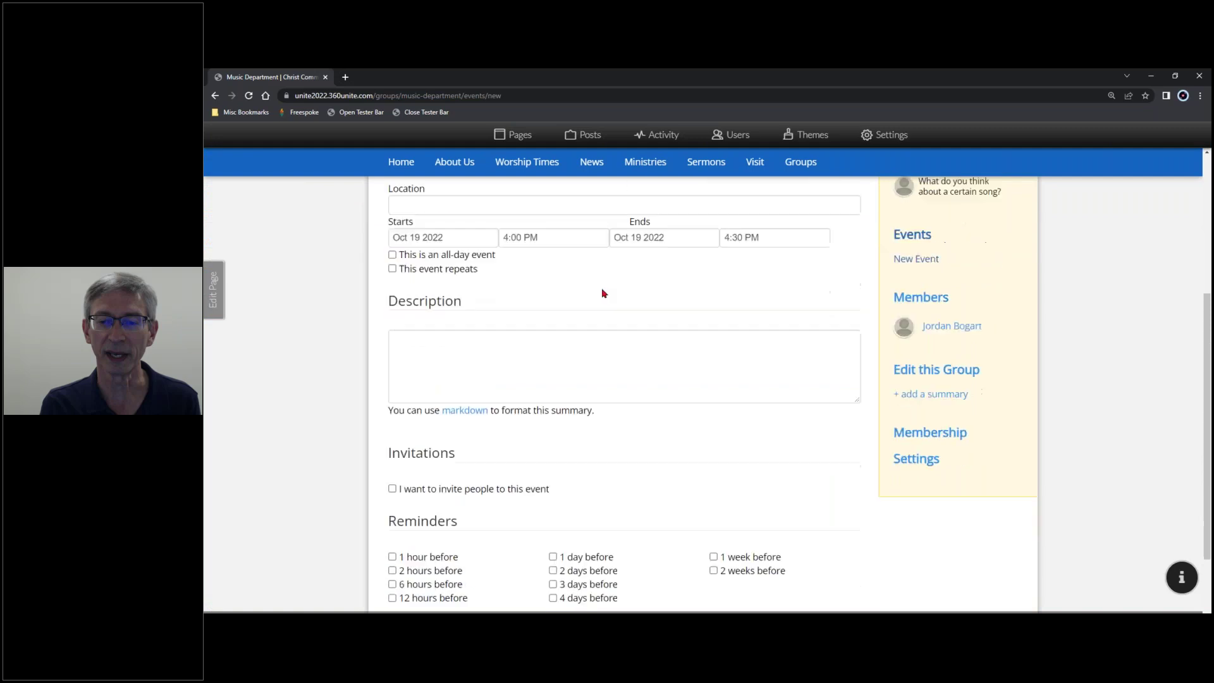
scroll(560, 451, "up", 6)
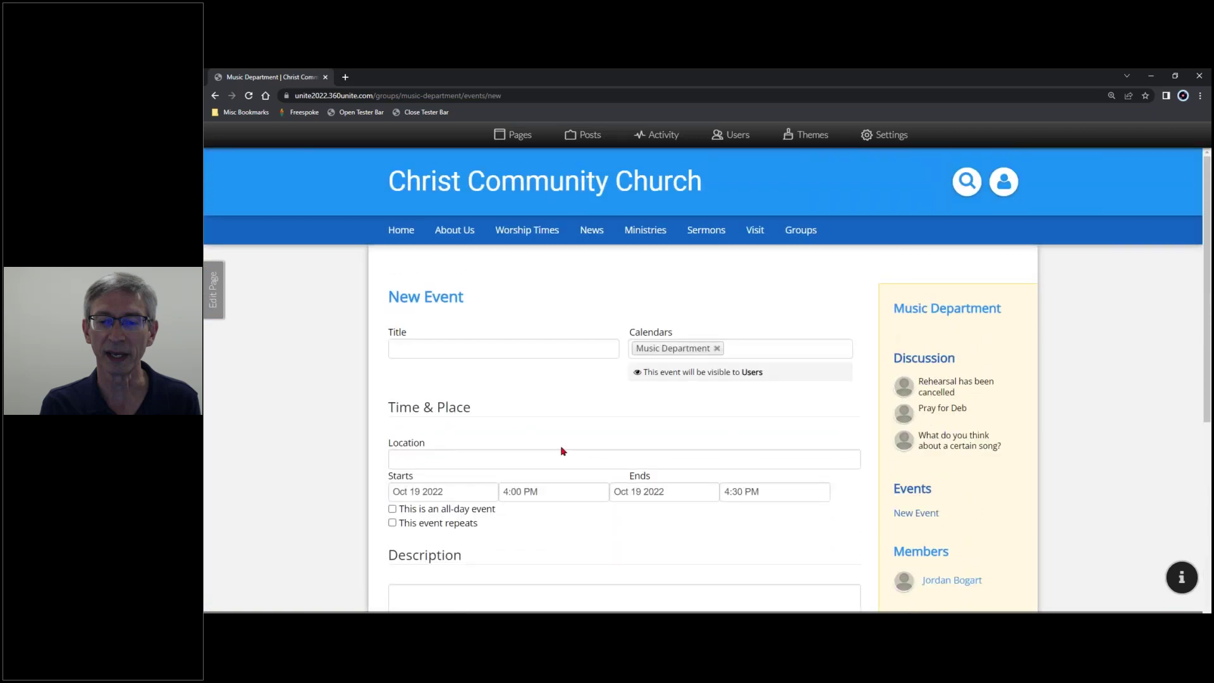
left_click(215, 95)
Open the Music Department group's member management and add the second user offered in the selection list as a member
scroll(981, 392, "down", 1)
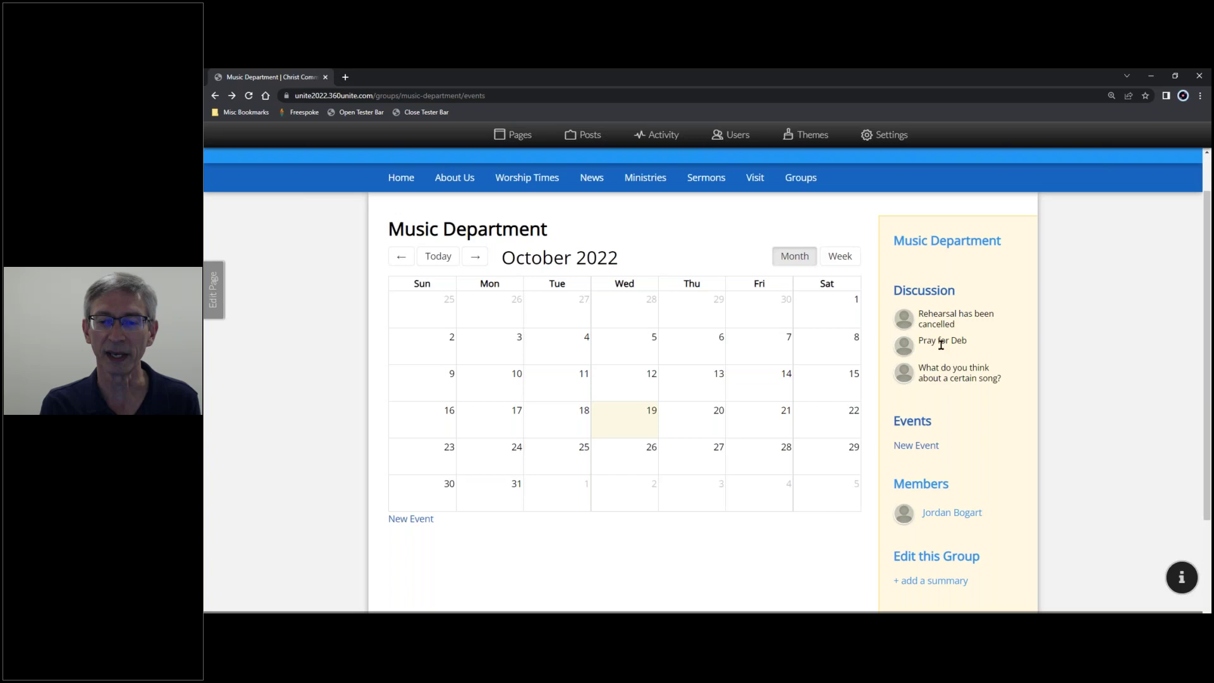
scroll(927, 360, "down", 1)
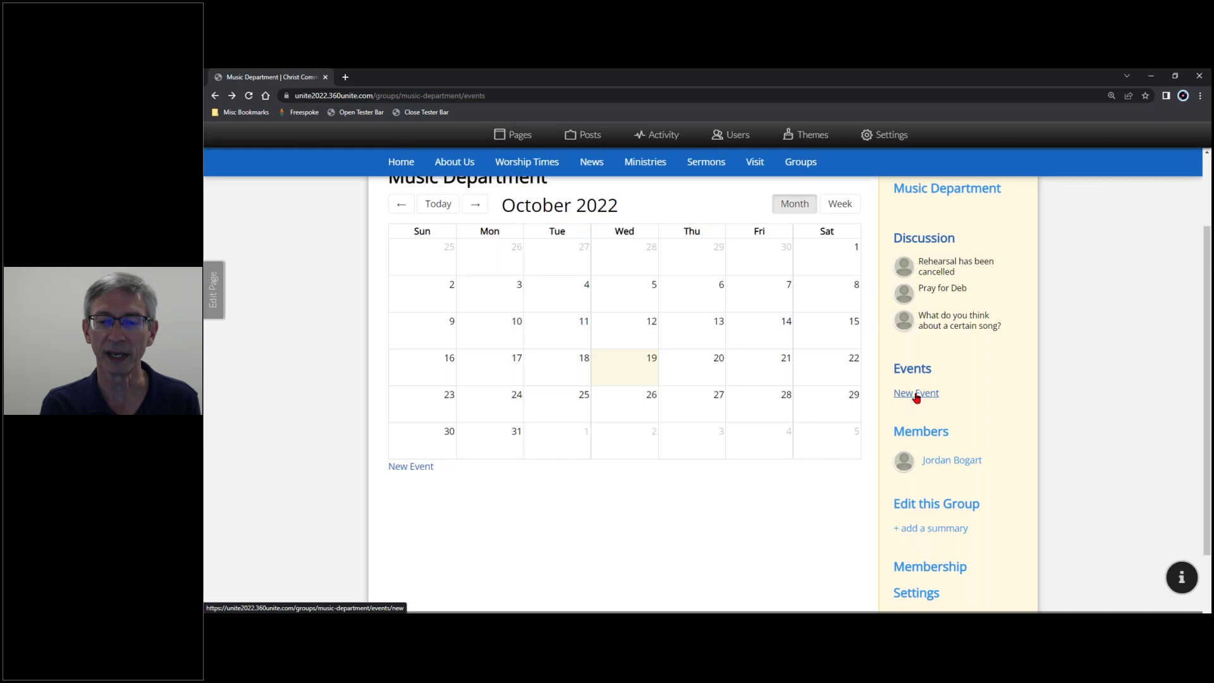
scroll(917, 395, "down", 2)
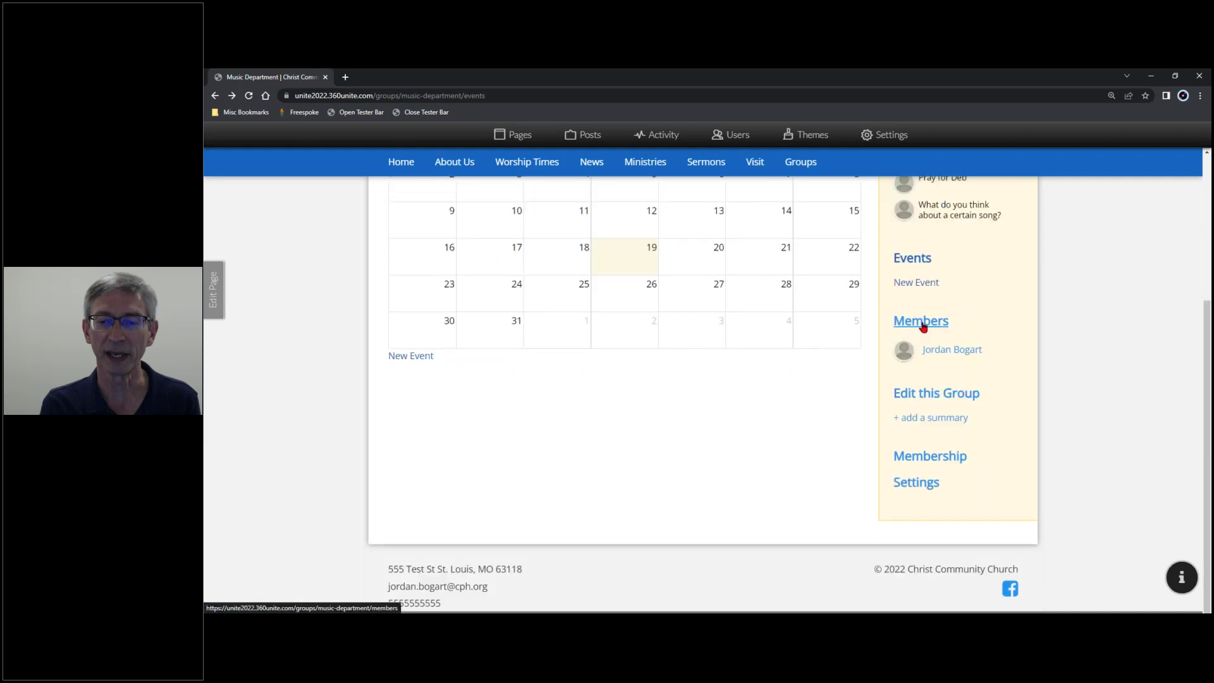
left_click(922, 324)
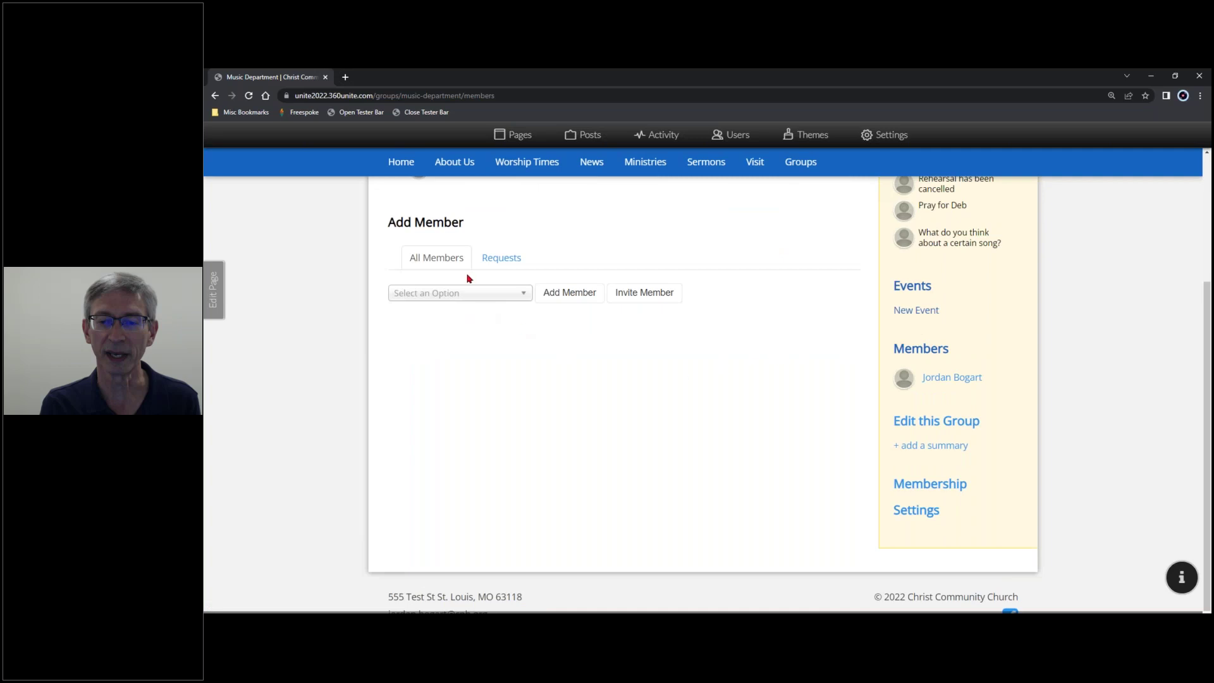
left_click(525, 298)
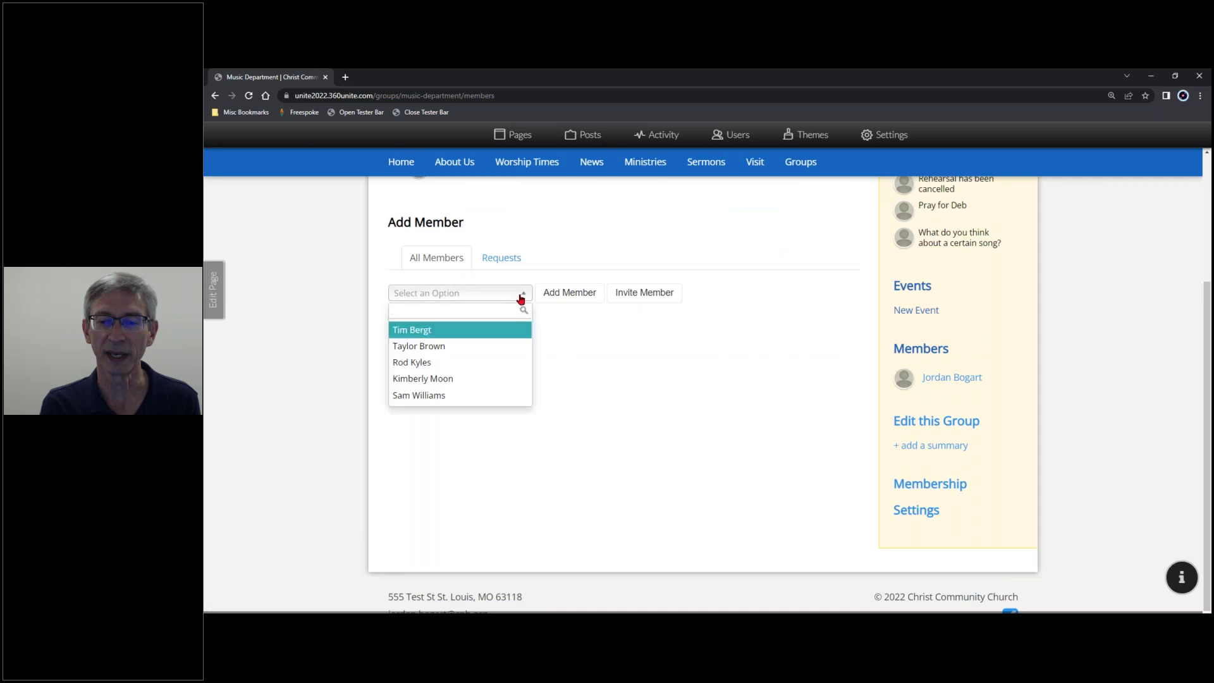
left_click(446, 348)
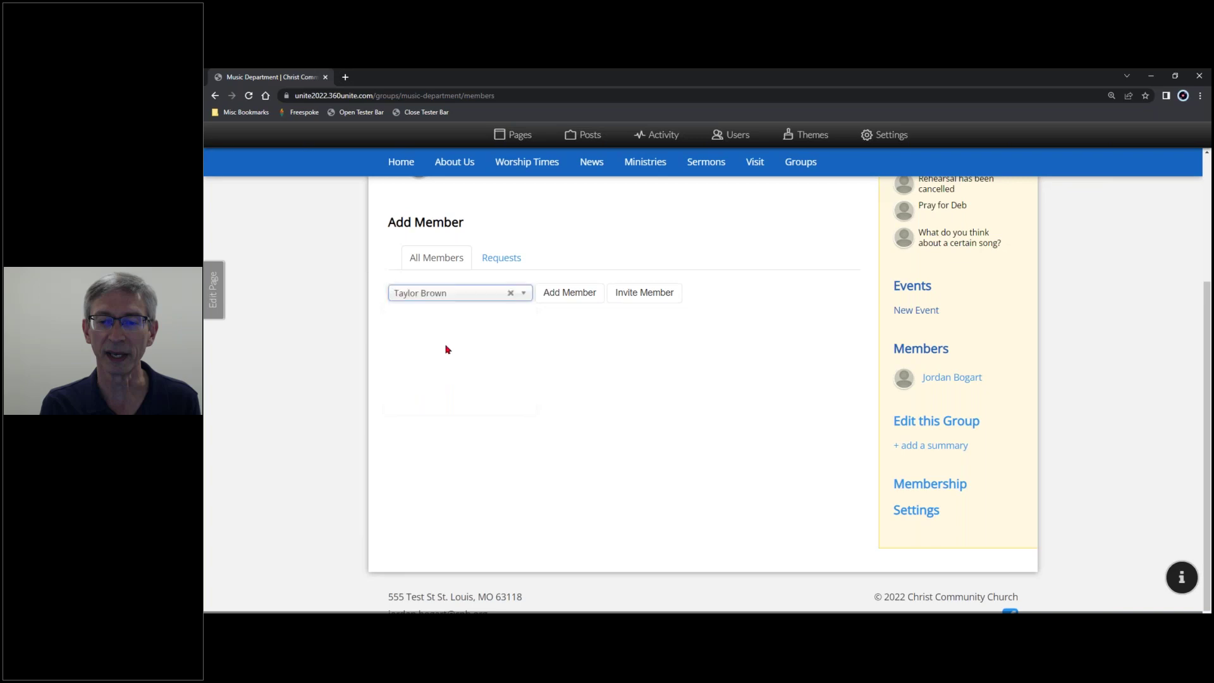
left_click(562, 297)
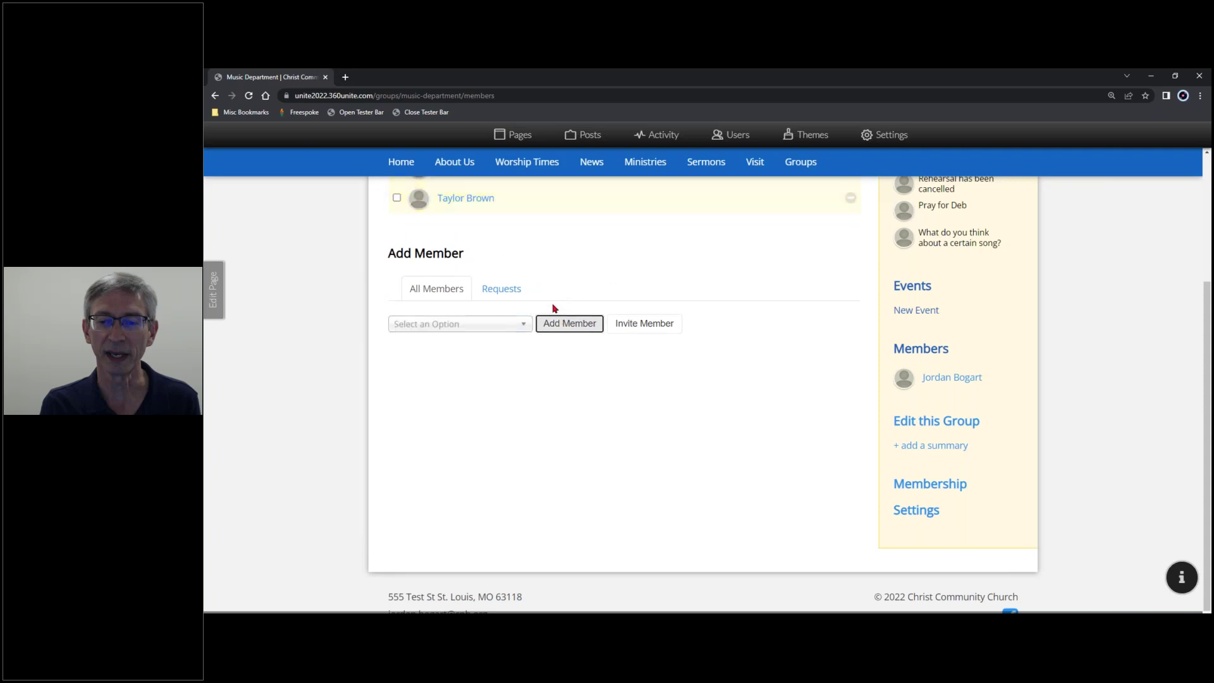
Add two more members to the group: the second user in the remaining choices and the last user in the updated choices
scroll(568, 275, "up", 3)
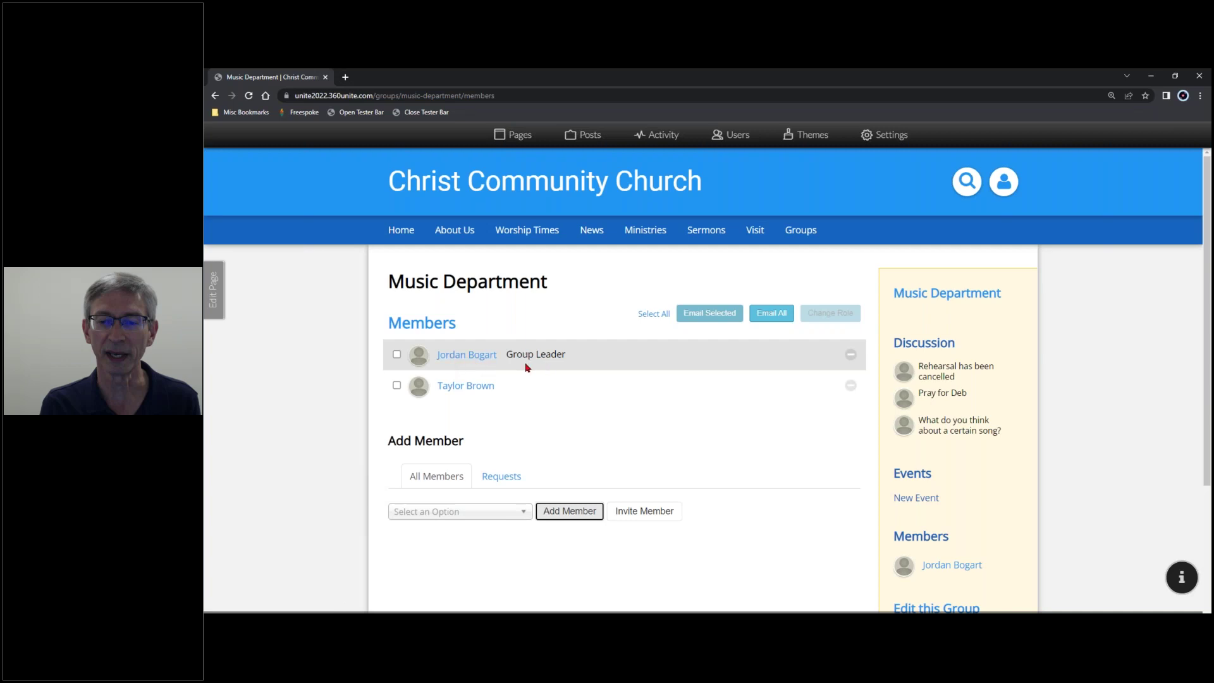
left_click(525, 513)
left_click(447, 565)
left_click(568, 513)
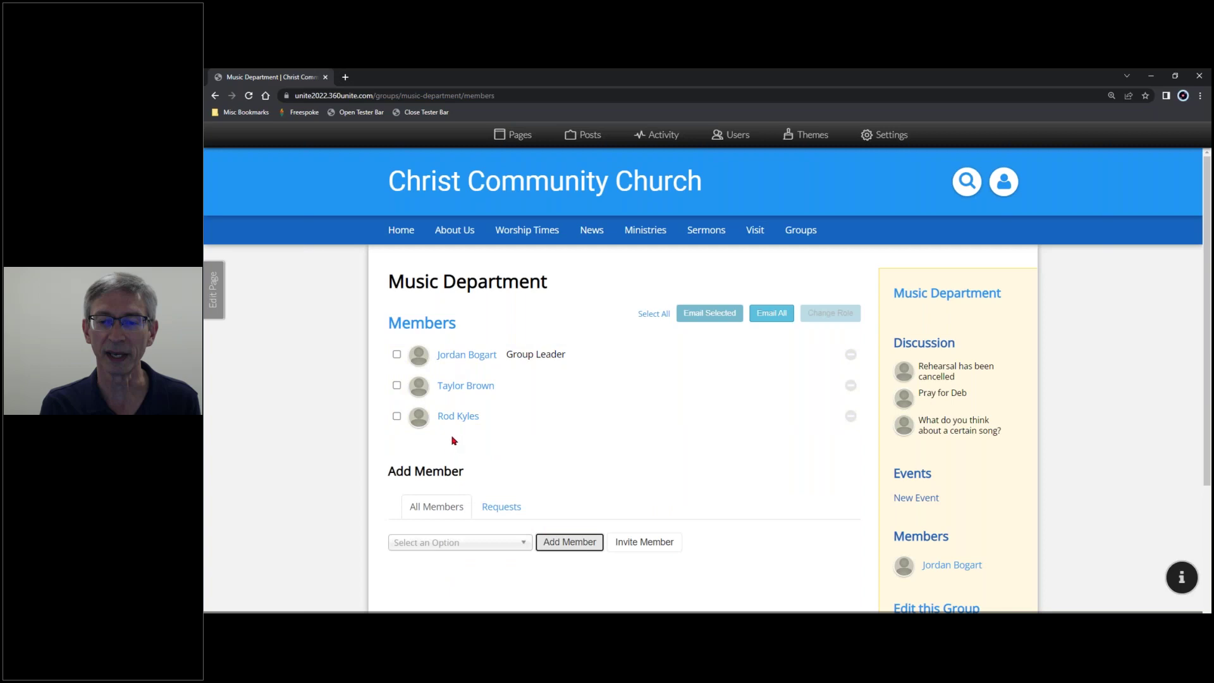
scroll(478, 448, "down", 1)
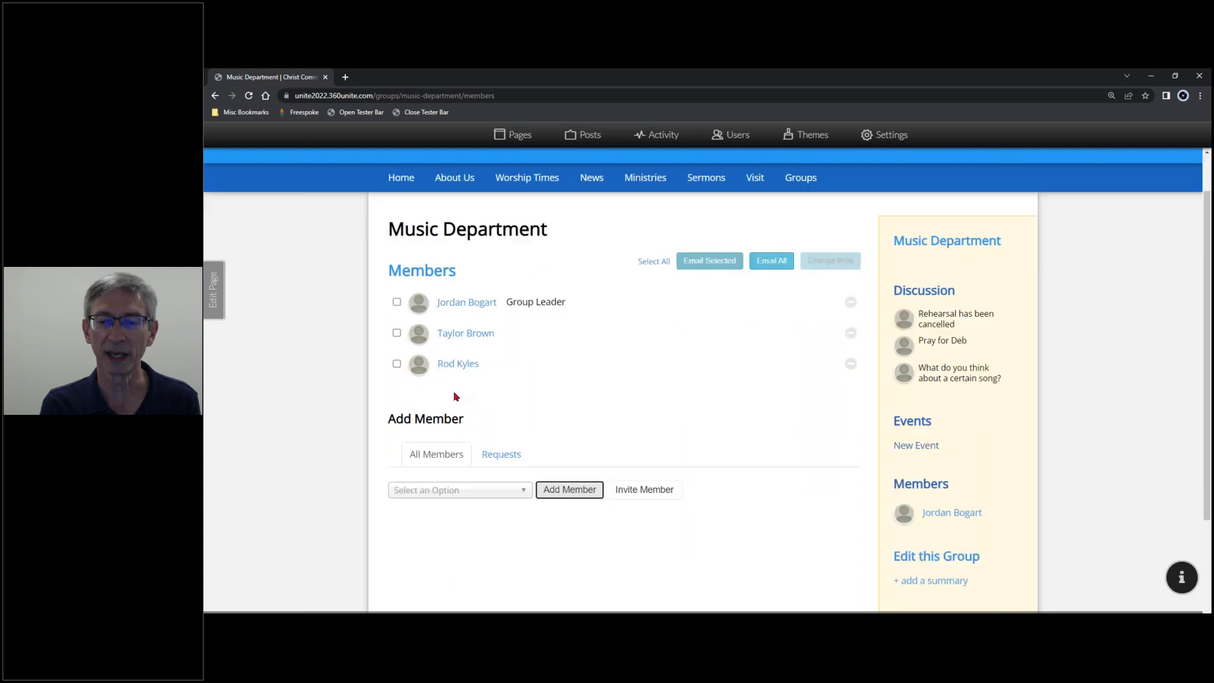
left_click(523, 493)
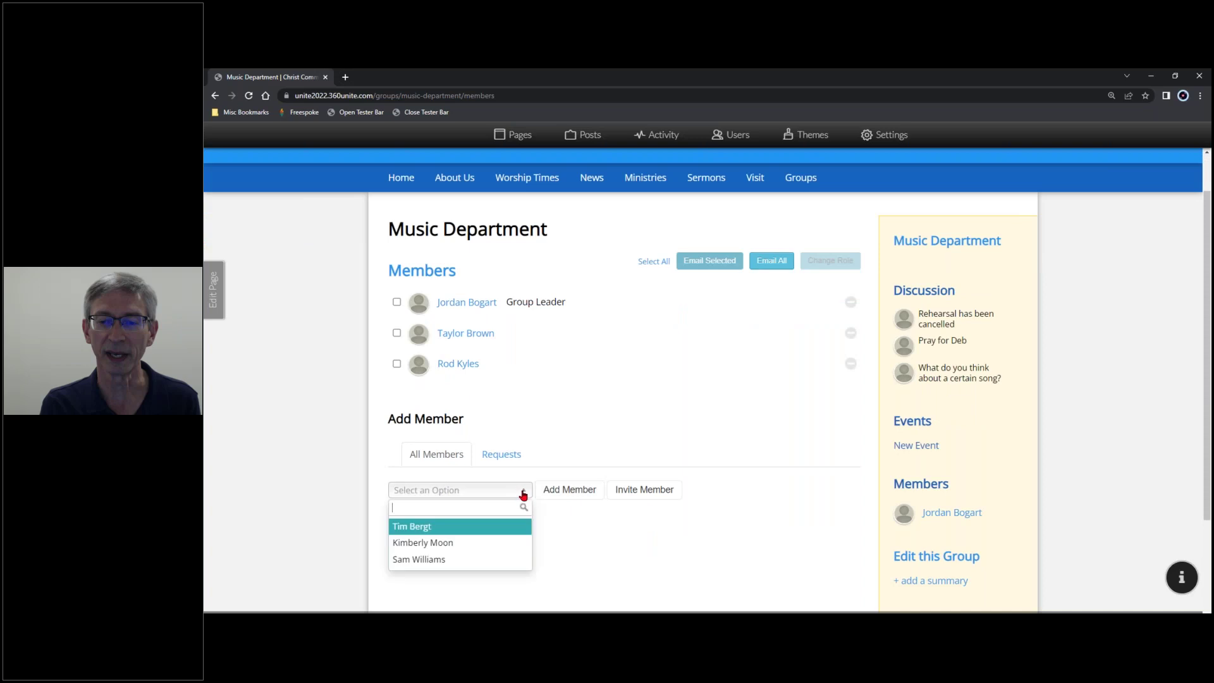
left_click(460, 561)
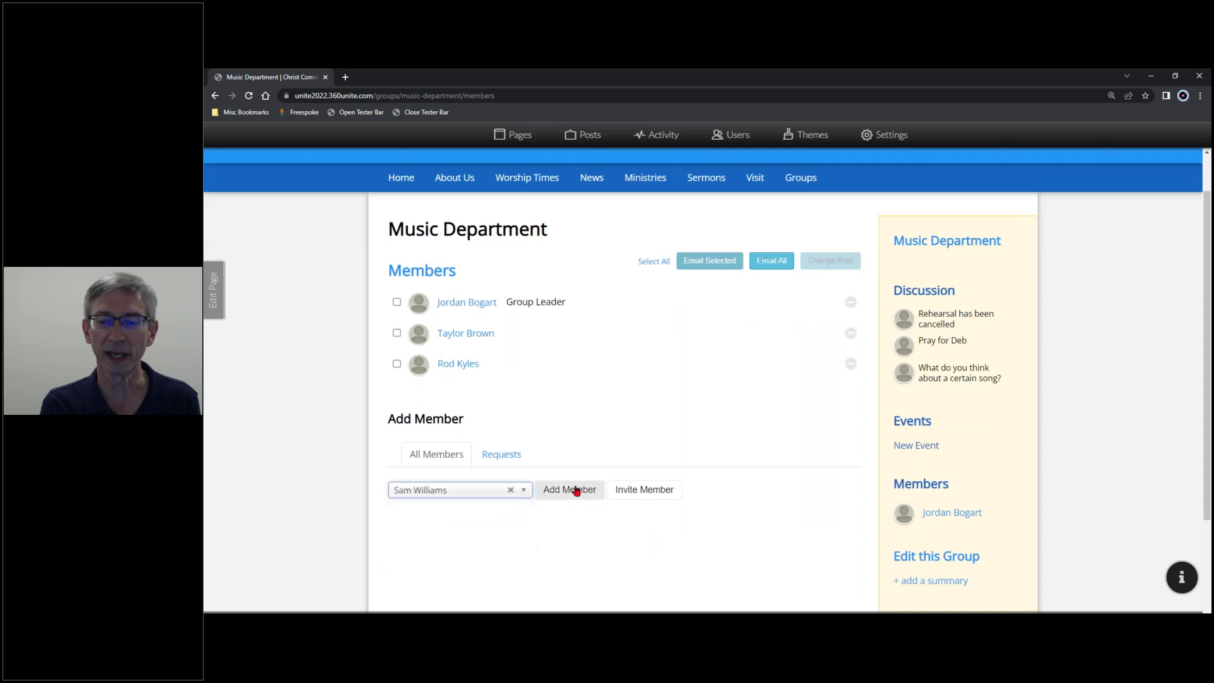
left_click(576, 491)
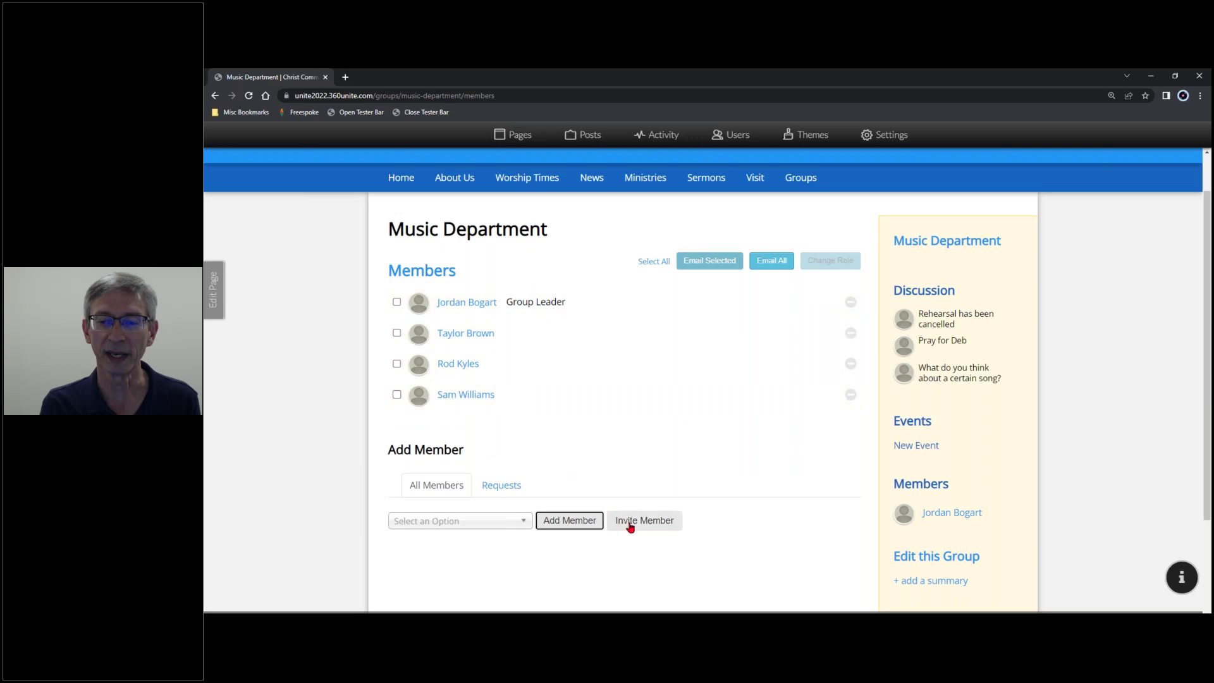
Try Invite Member with nobody selected, check the group's join requests, and return to the All Members view
scroll(675, 539, "down", 2)
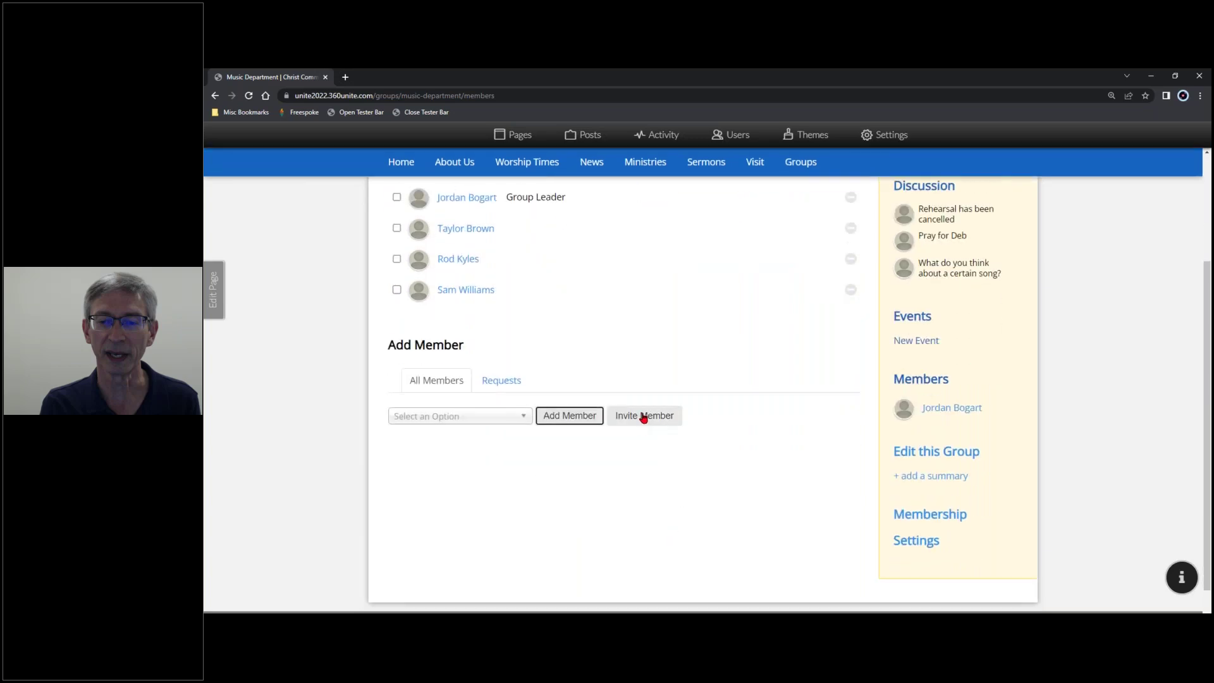
left_click(643, 416)
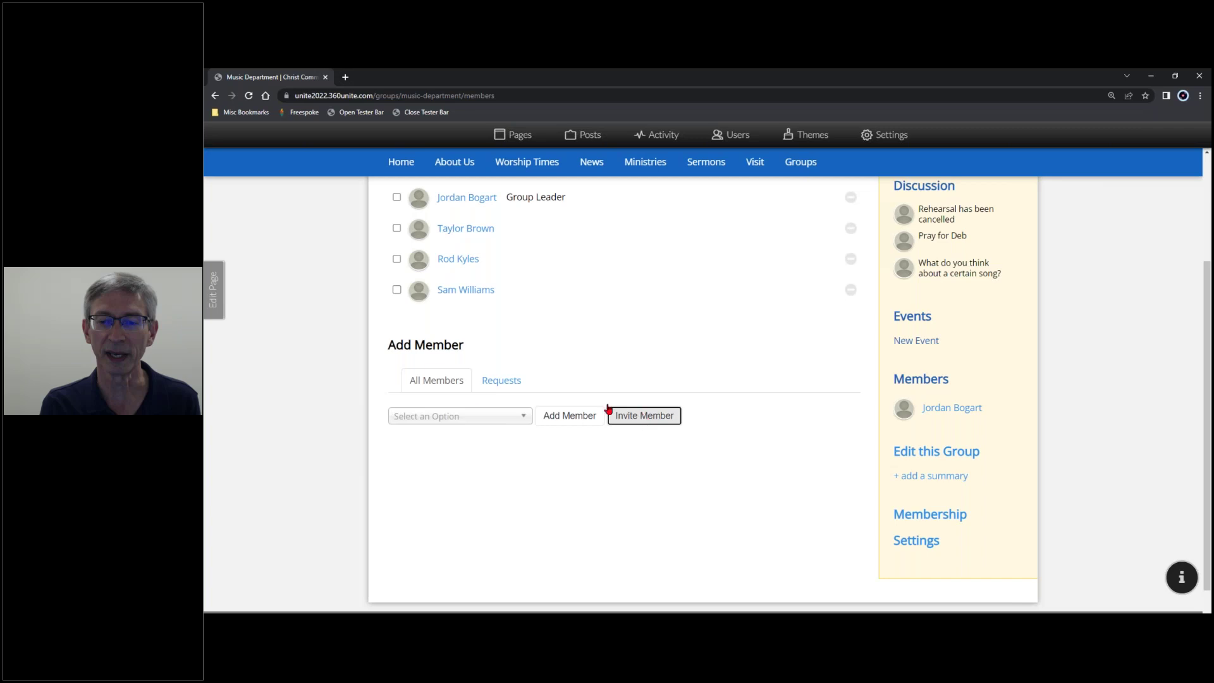
left_click(501, 384)
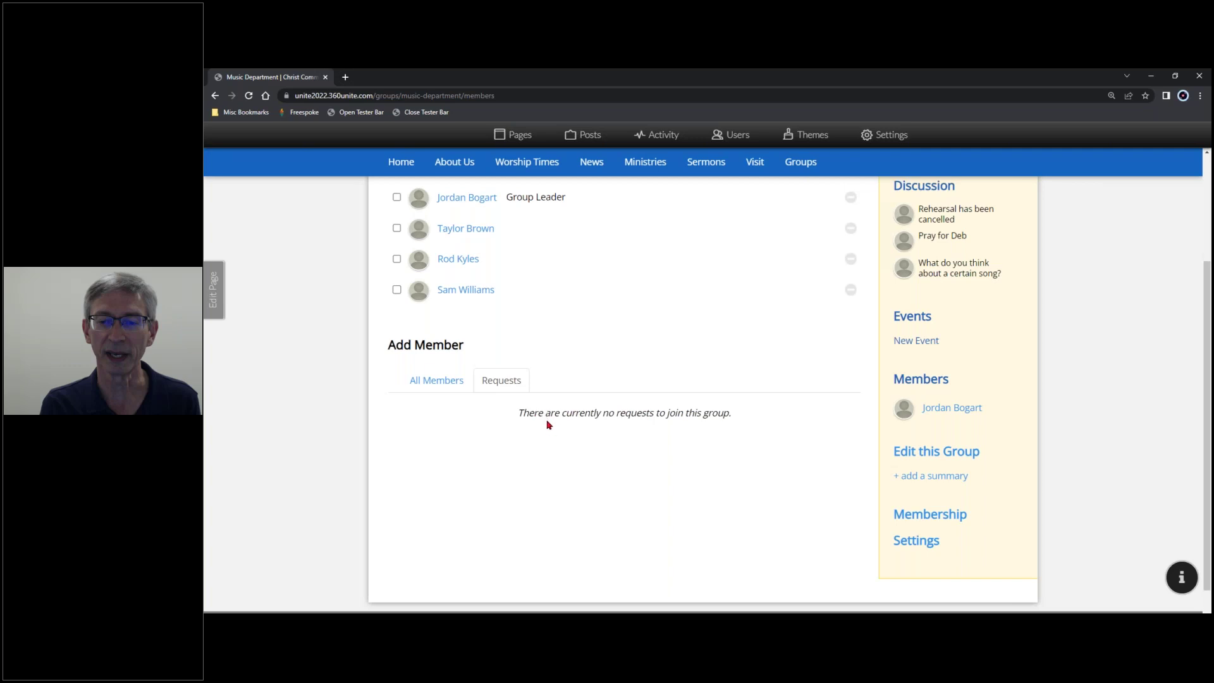
left_click(448, 383)
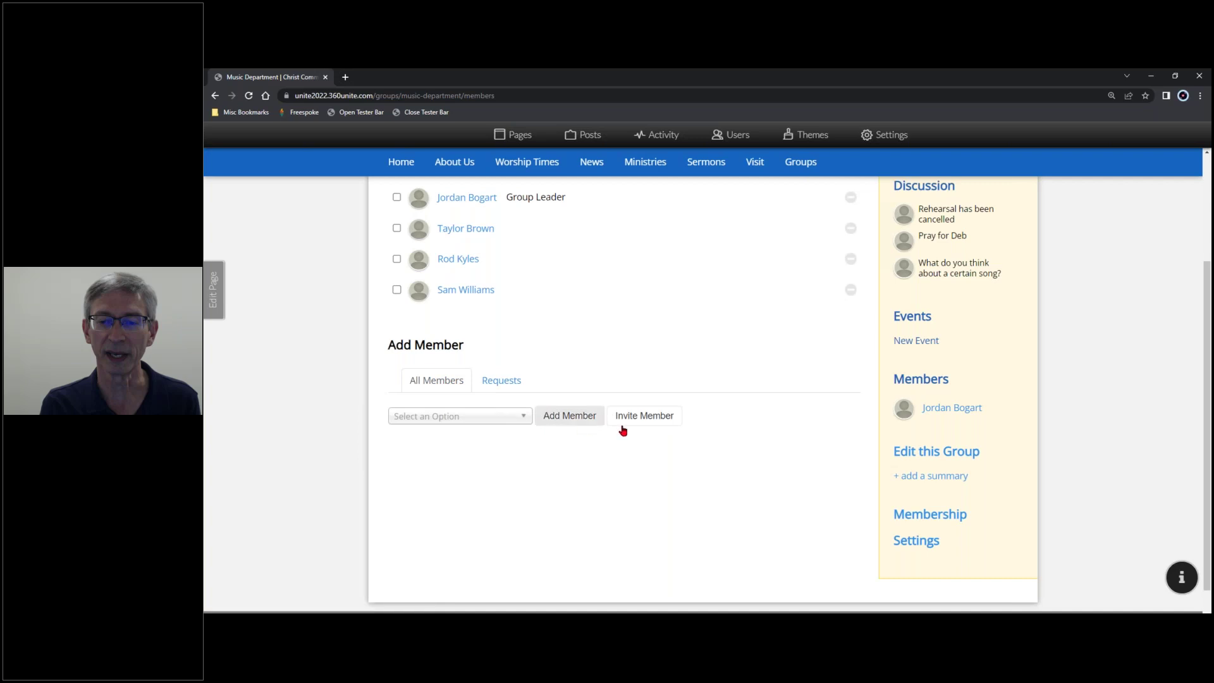
Promote the second member in the Music Department's member list to group leader
scroll(624, 461, "up", 3)
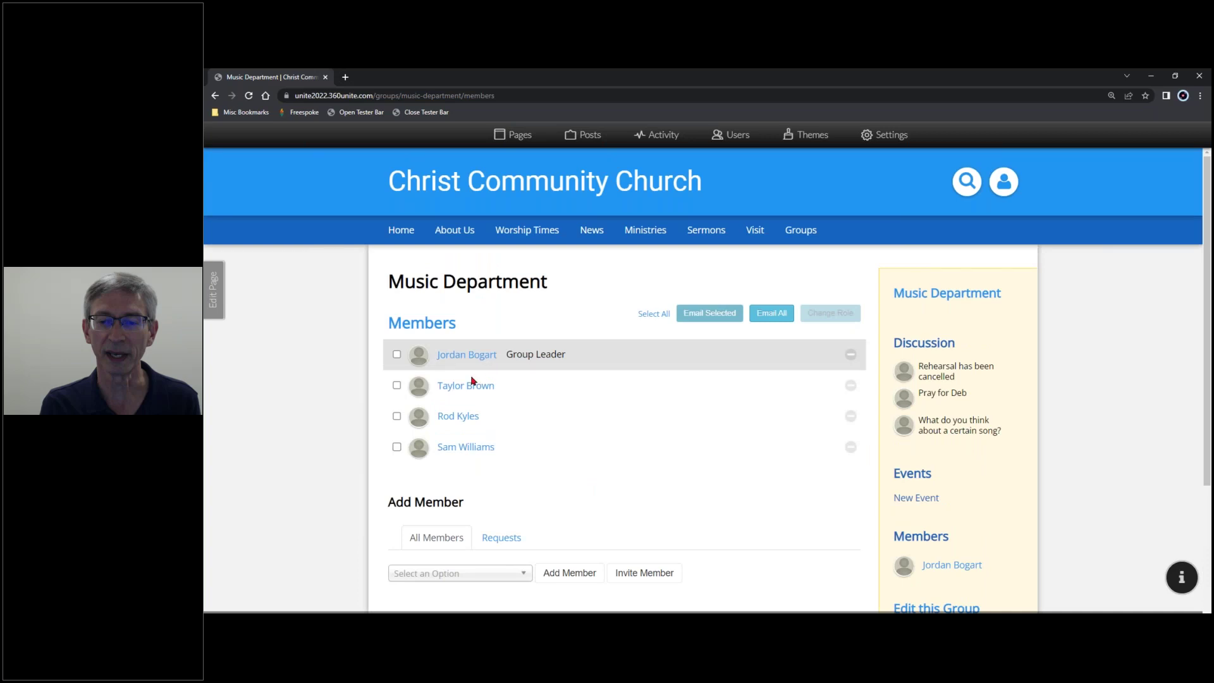
left_click(397, 386)
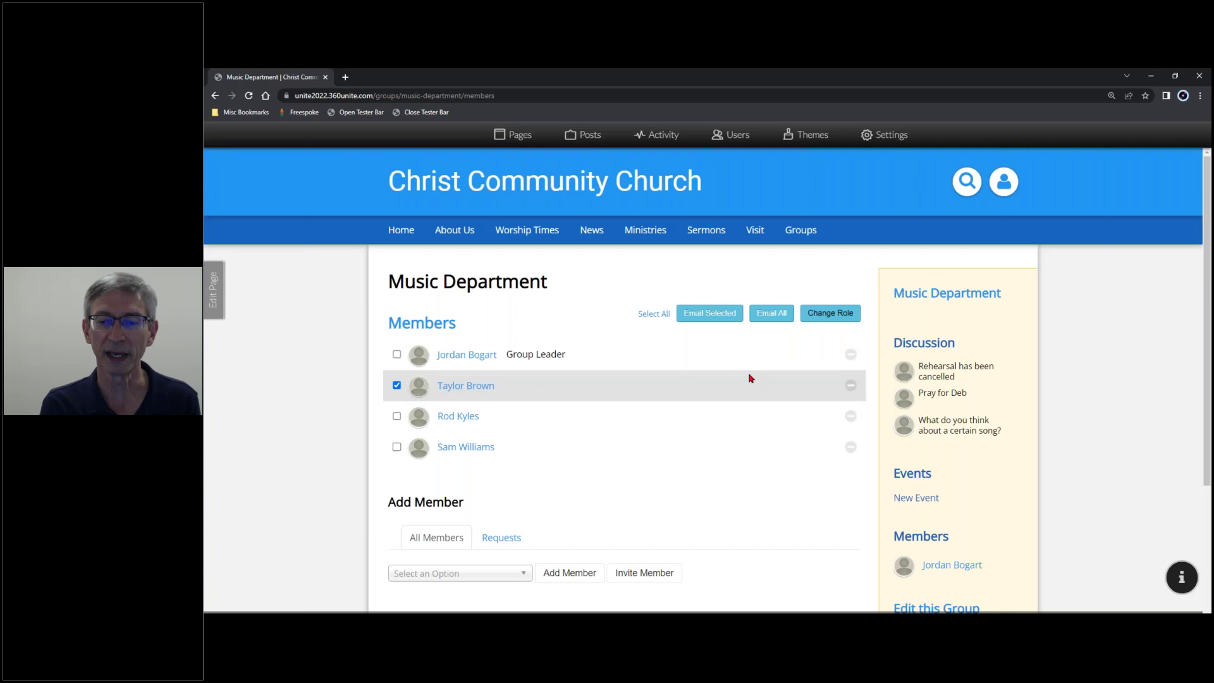
left_click(829, 316)
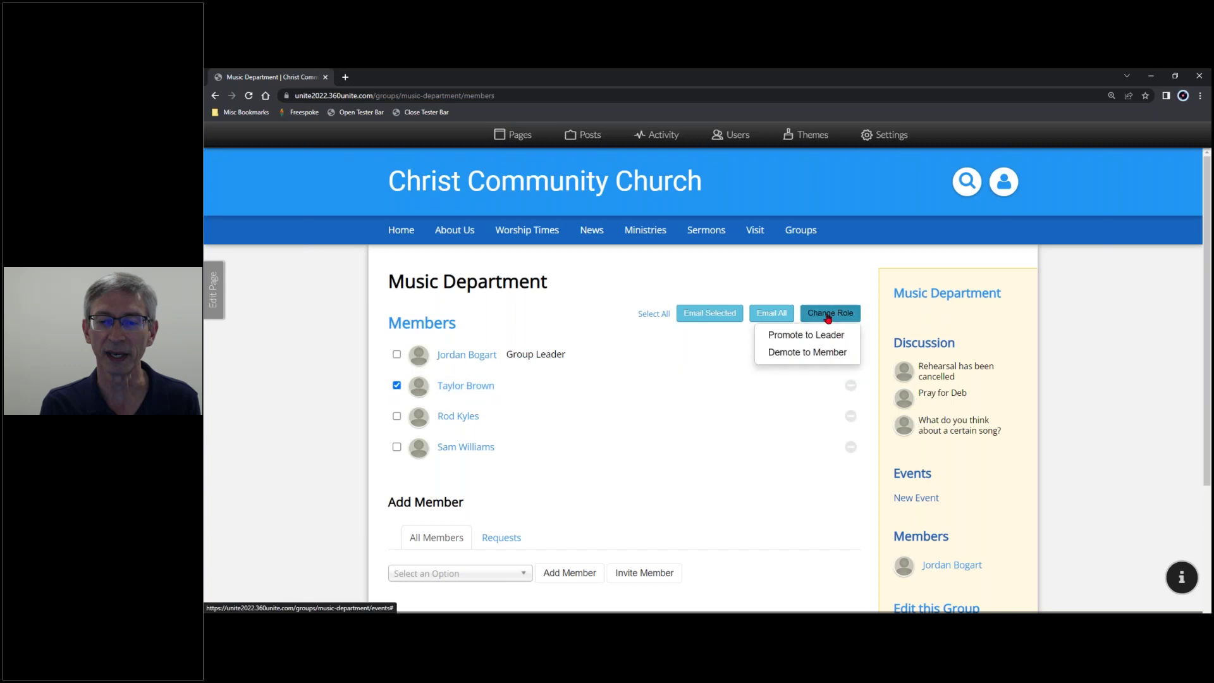
left_click(795, 340)
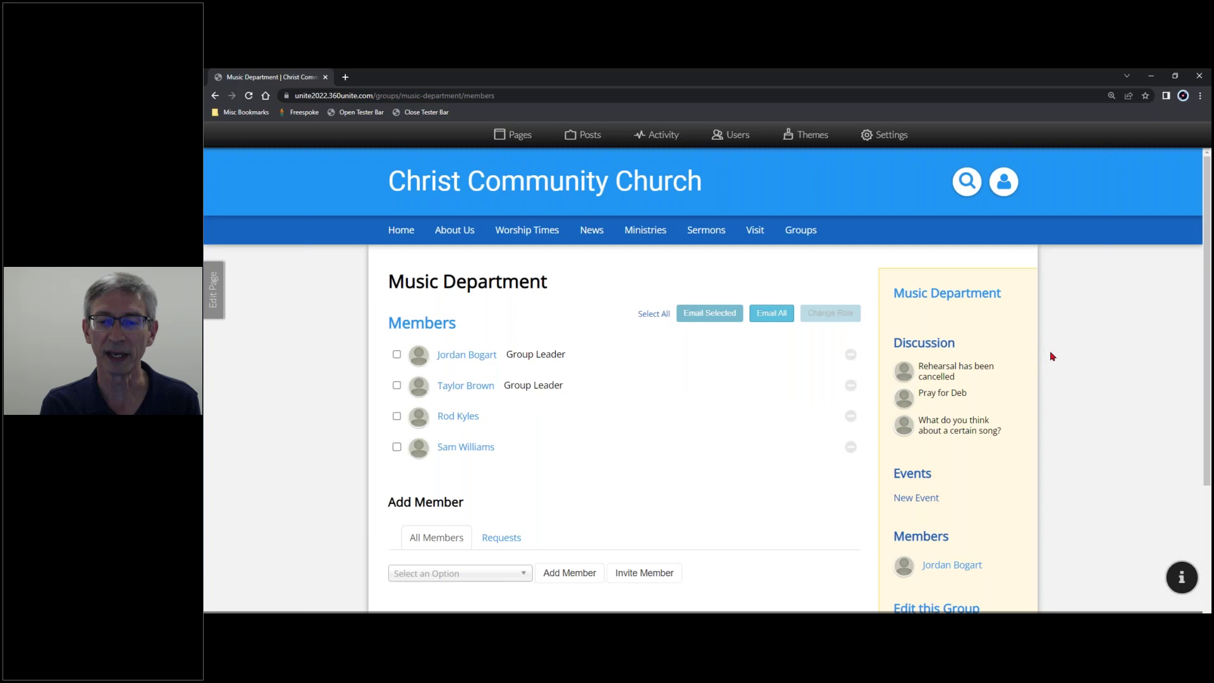
scroll(1053, 356, "down", 1)
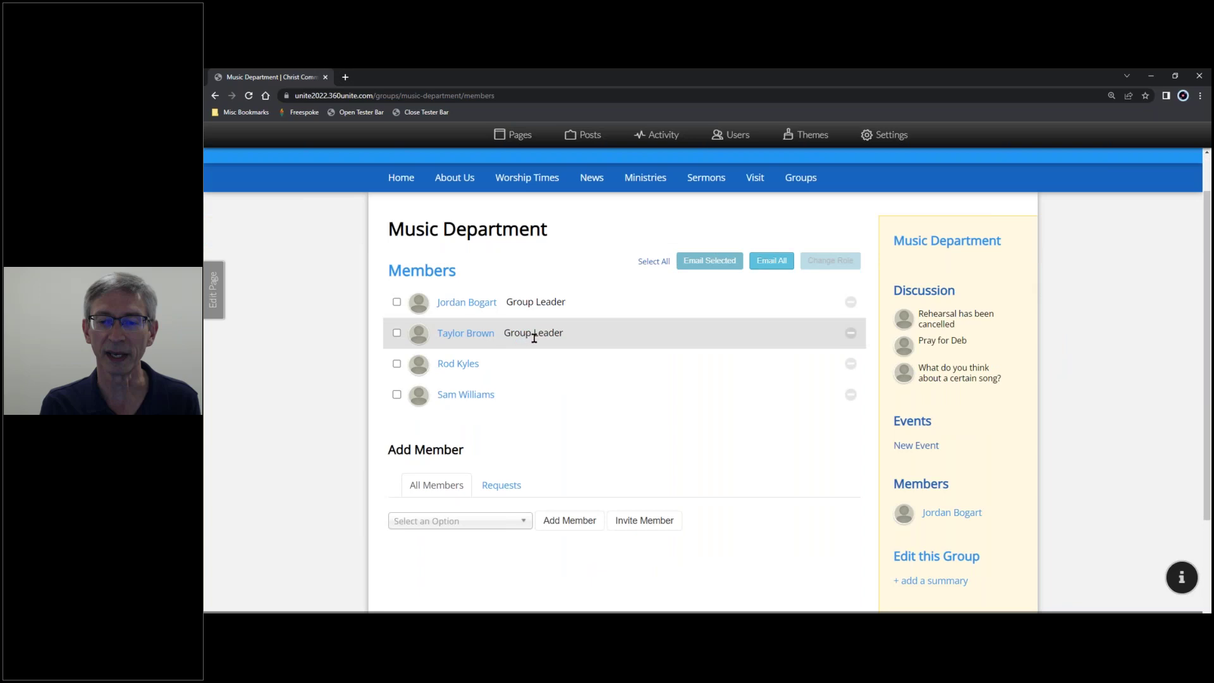
mouse_move(564, 169)
scroll(593, 336, "down", 1)
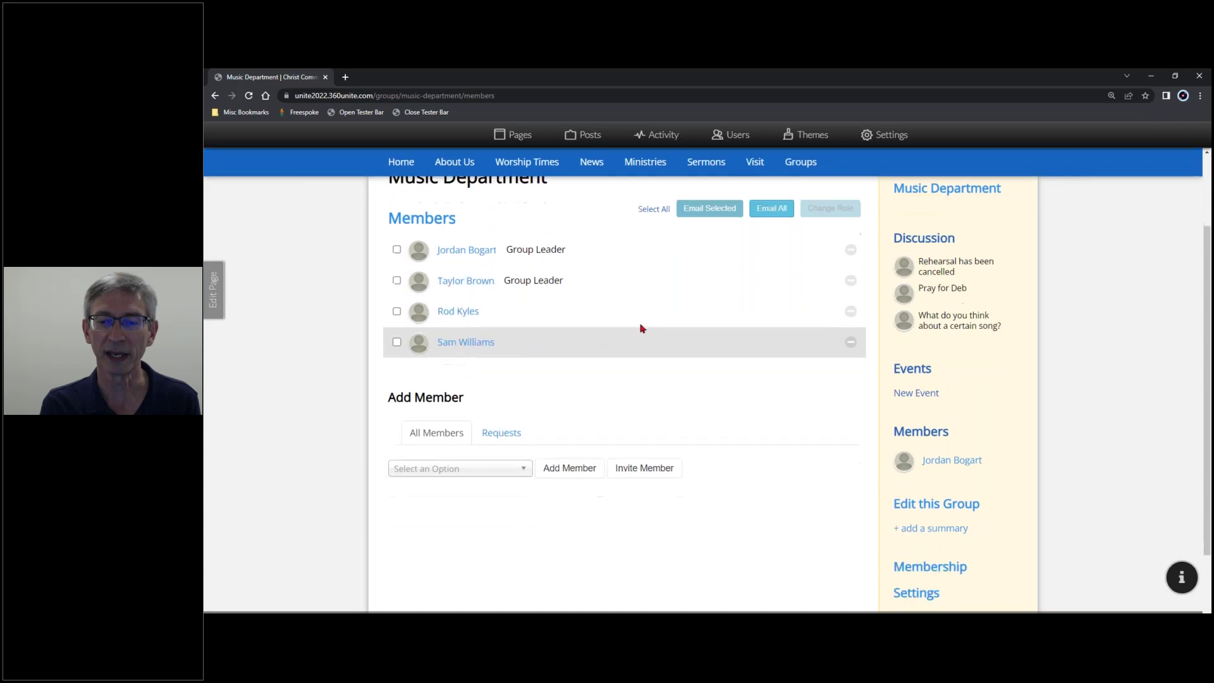
scroll(648, 313, "up", 1)
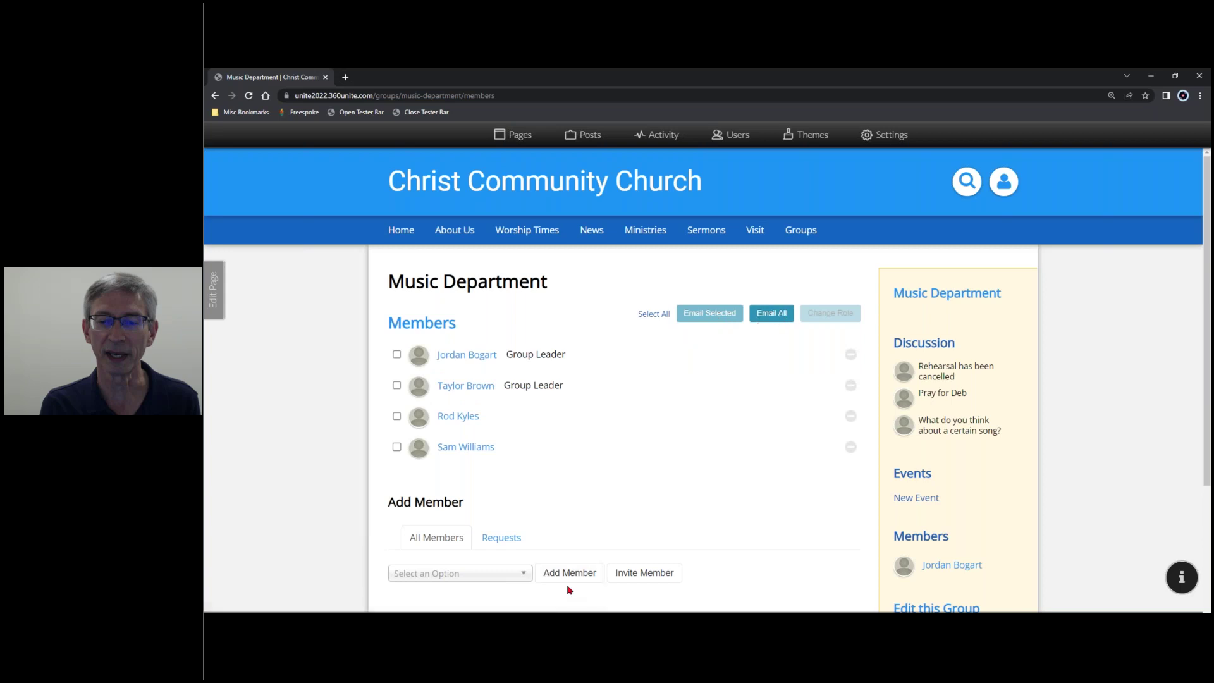
scroll(719, 372, "down", 3)
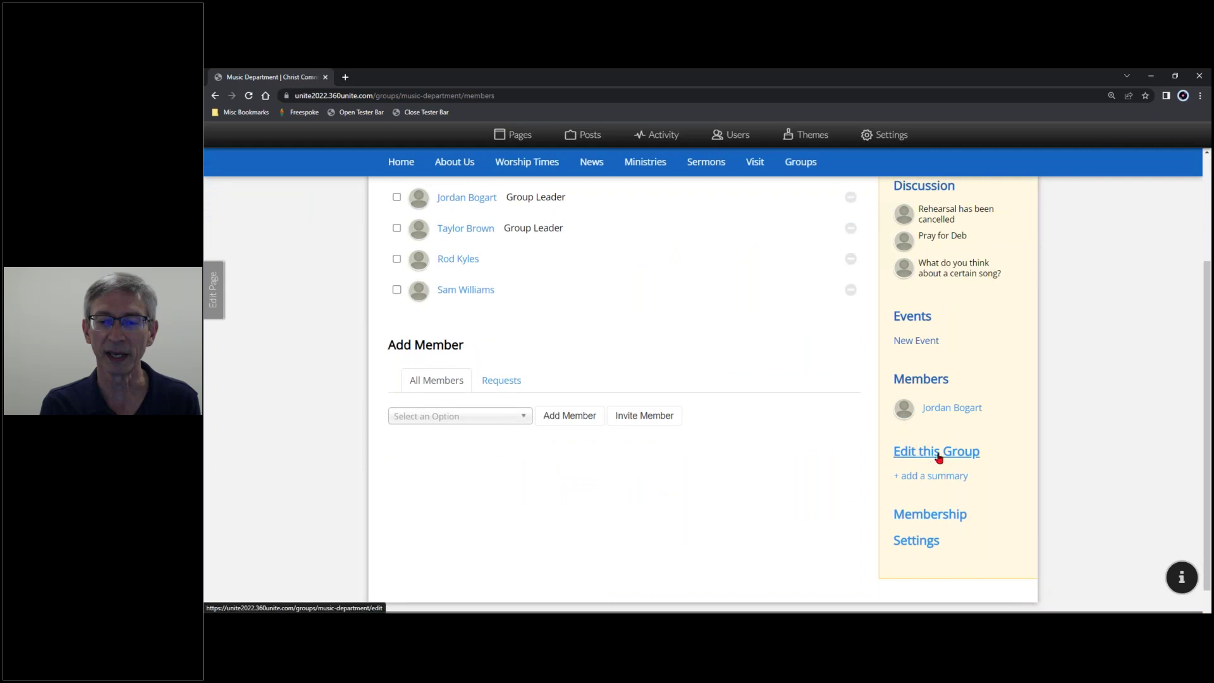
Open the Music Department group for editing and examine its title, description, pages section and the limit on pages in the group tabs
left_click(938, 457)
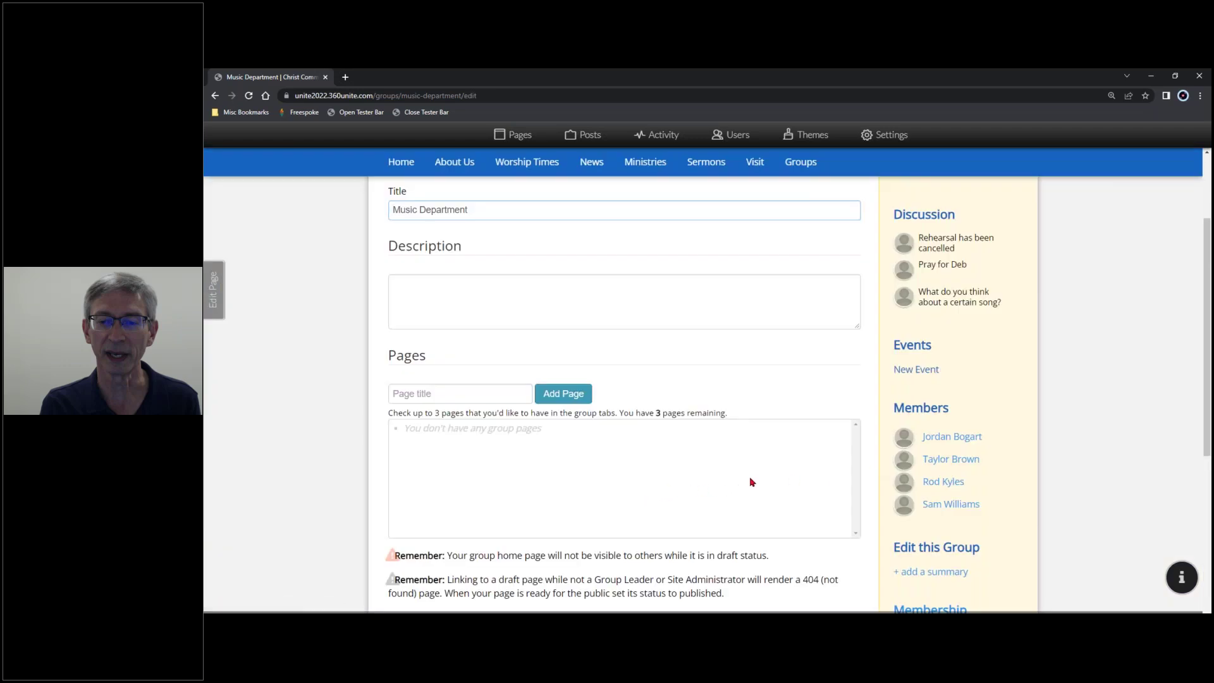
scroll(753, 483, "up", 3)
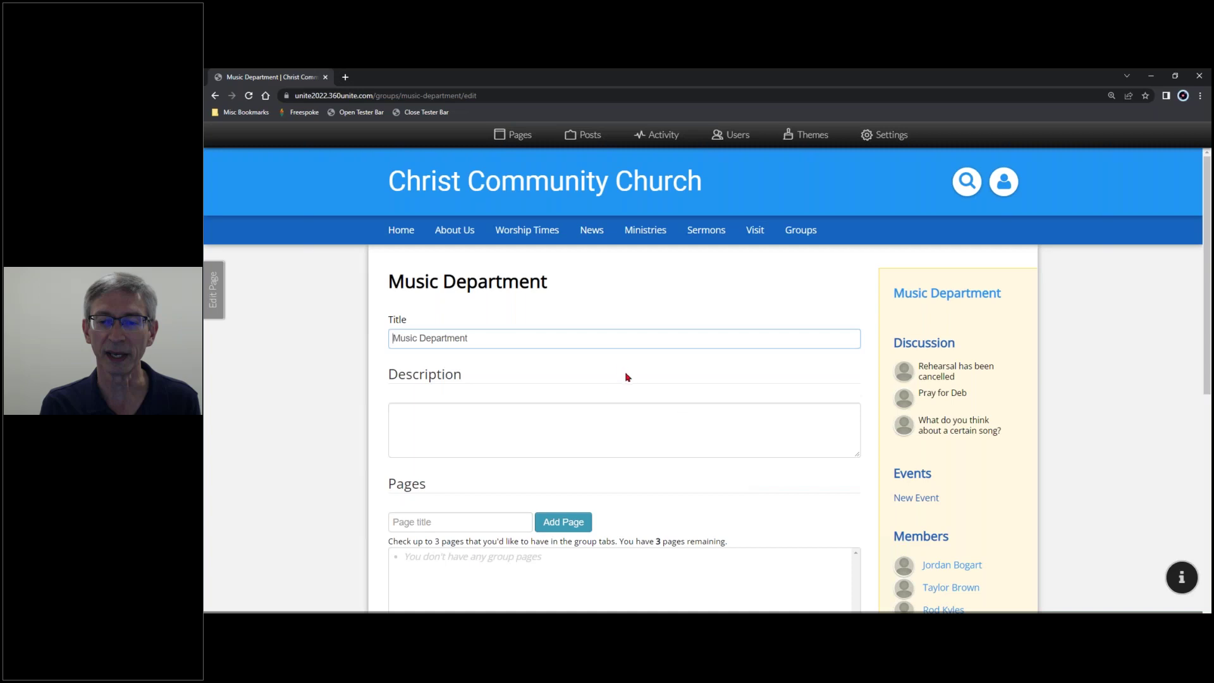
scroll(626, 378, "down", 1)
scroll(626, 378, "down", 3)
scroll(626, 377, "up", 1)
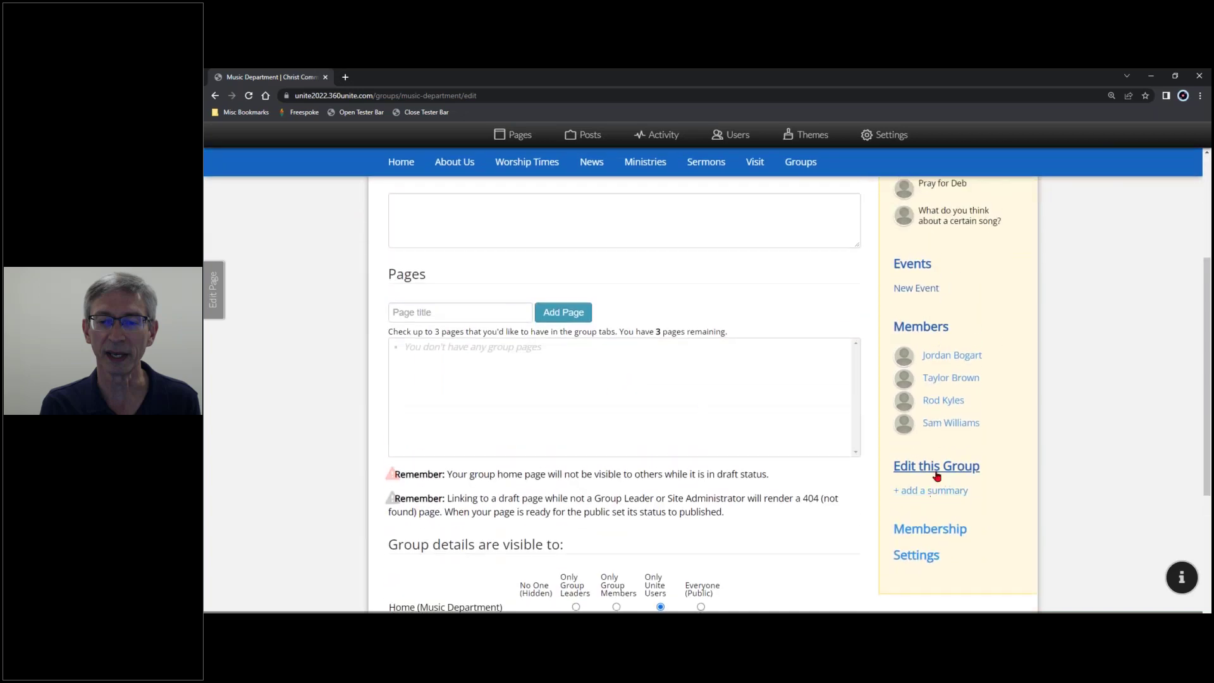
scroll(928, 474, "up", 5)
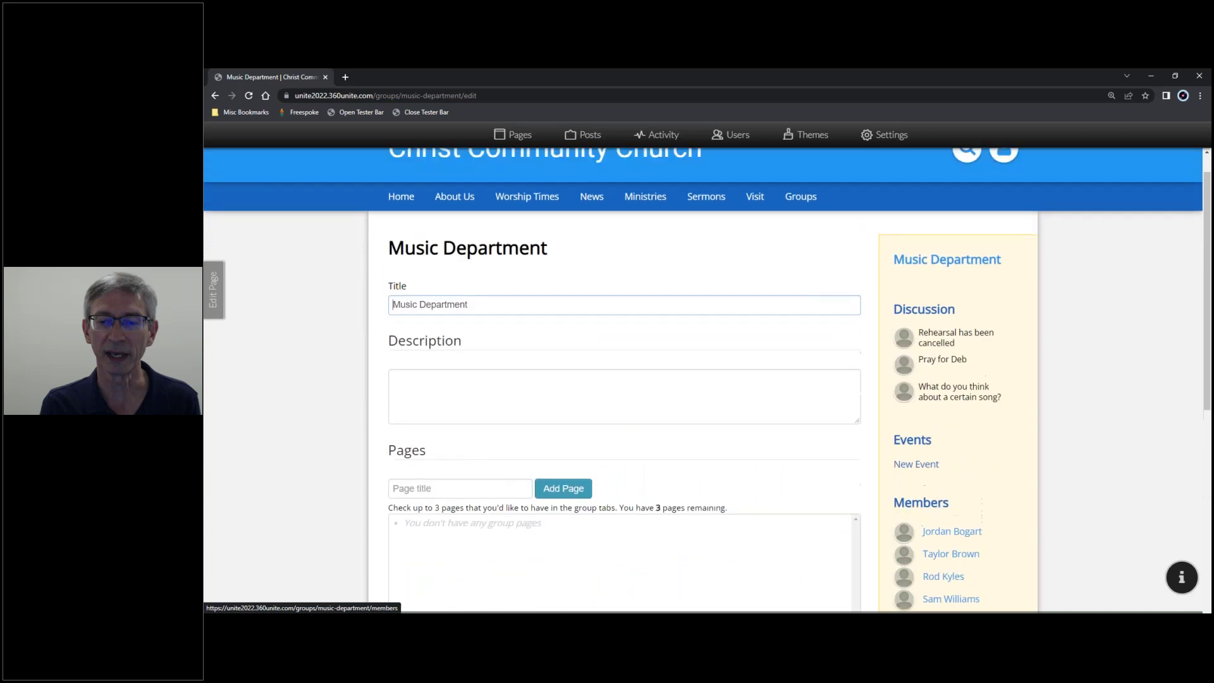
left_click(482, 337)
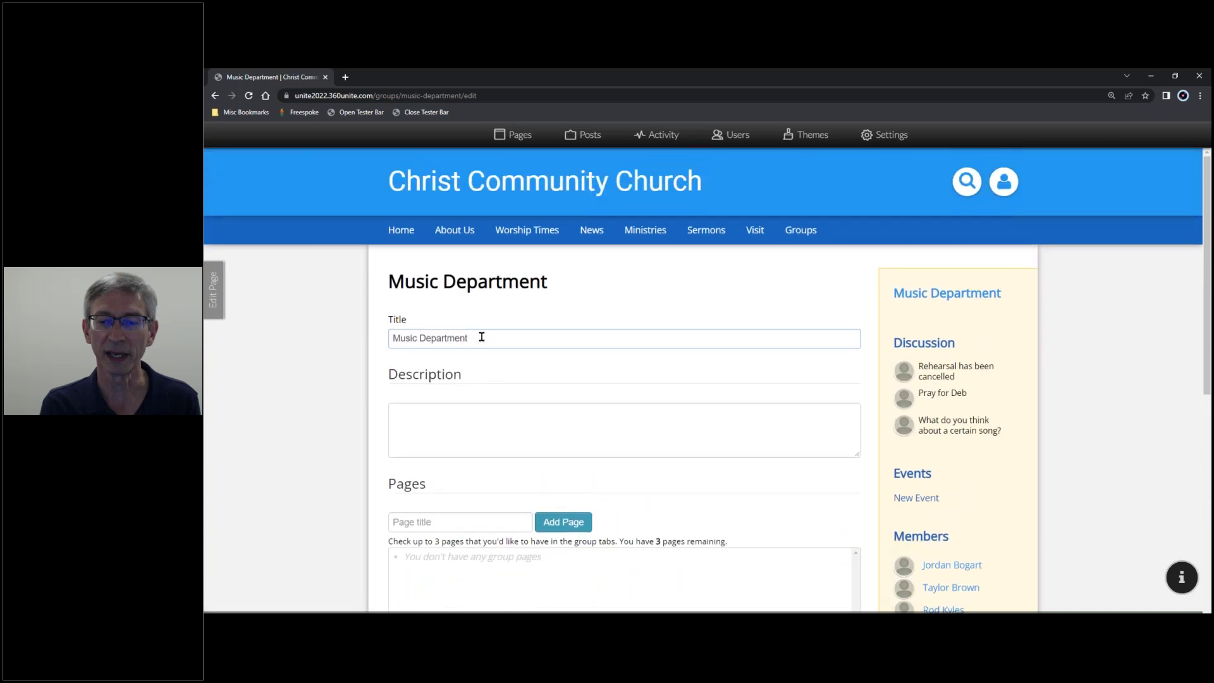
left_click(534, 420)
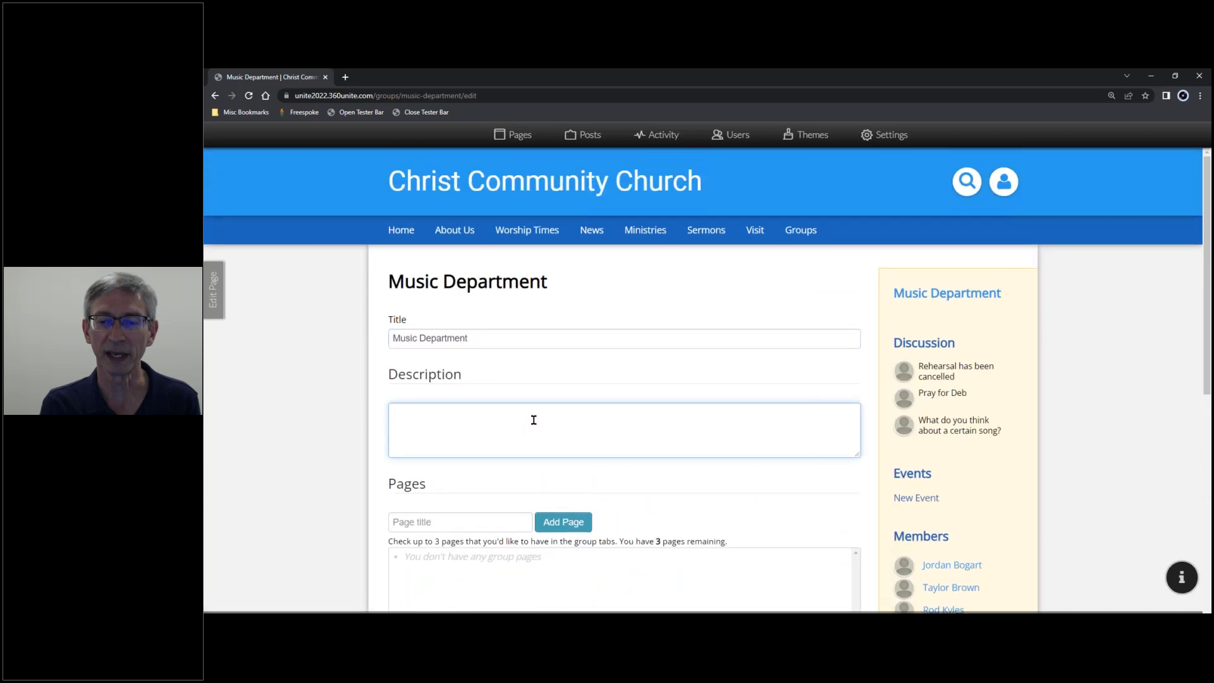
scroll(534, 420, "down", 2)
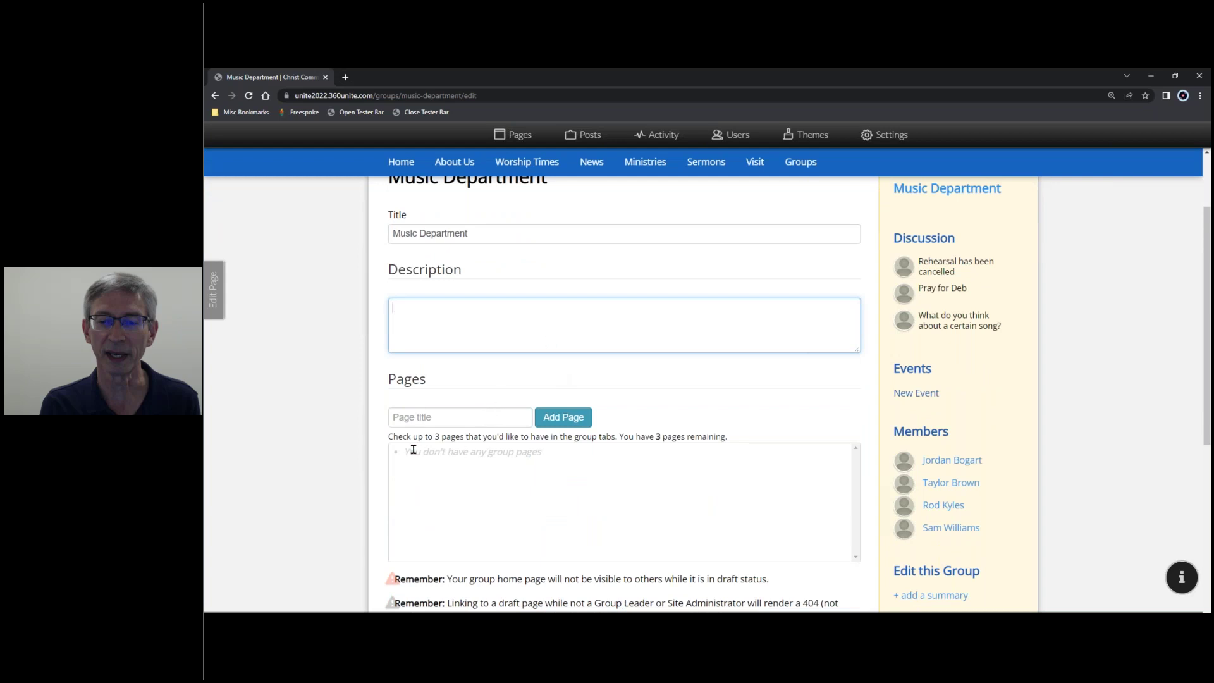
left_click_drag(387, 437, 742, 435)
left_click(742, 435)
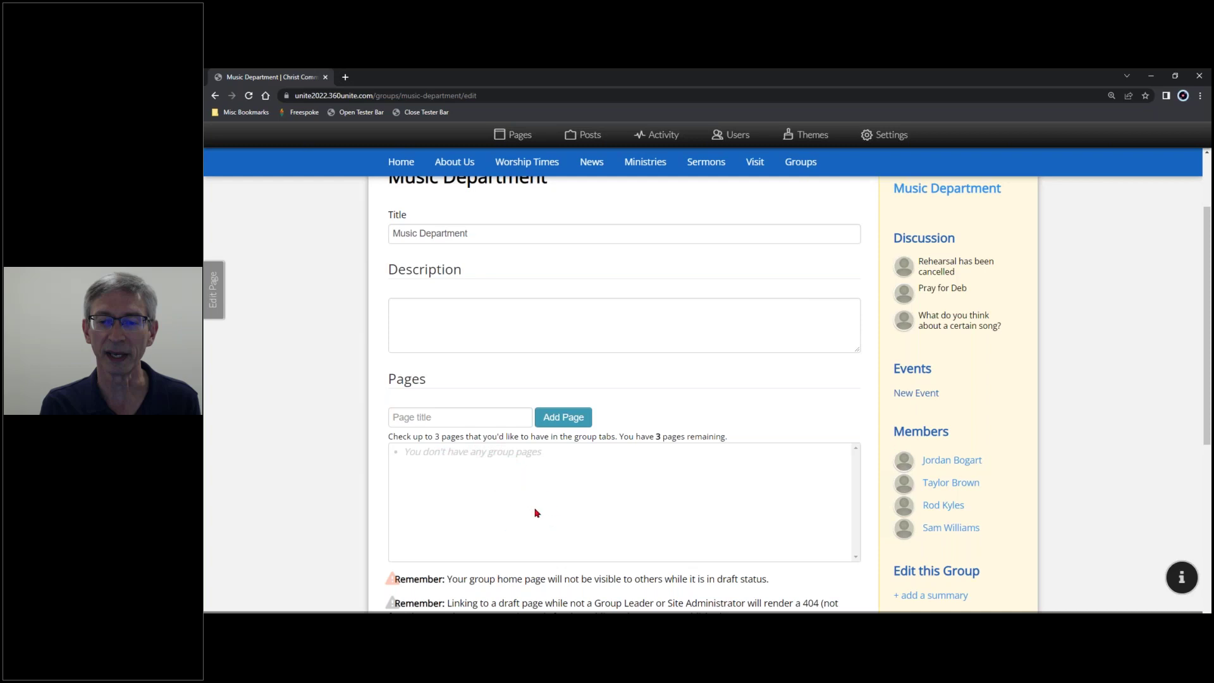
Add two pages to the Music Department group, titled Audio File and Sheet Music
left_click(478, 418)
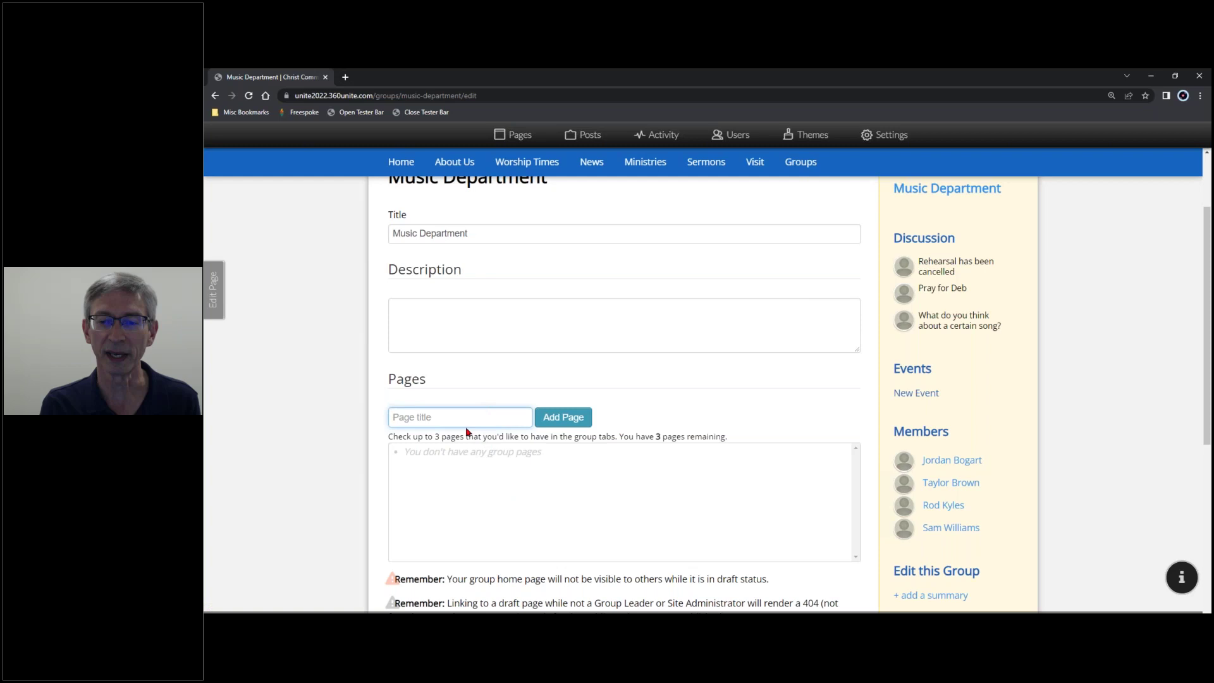
type("Audio File")
left_click(552, 419)
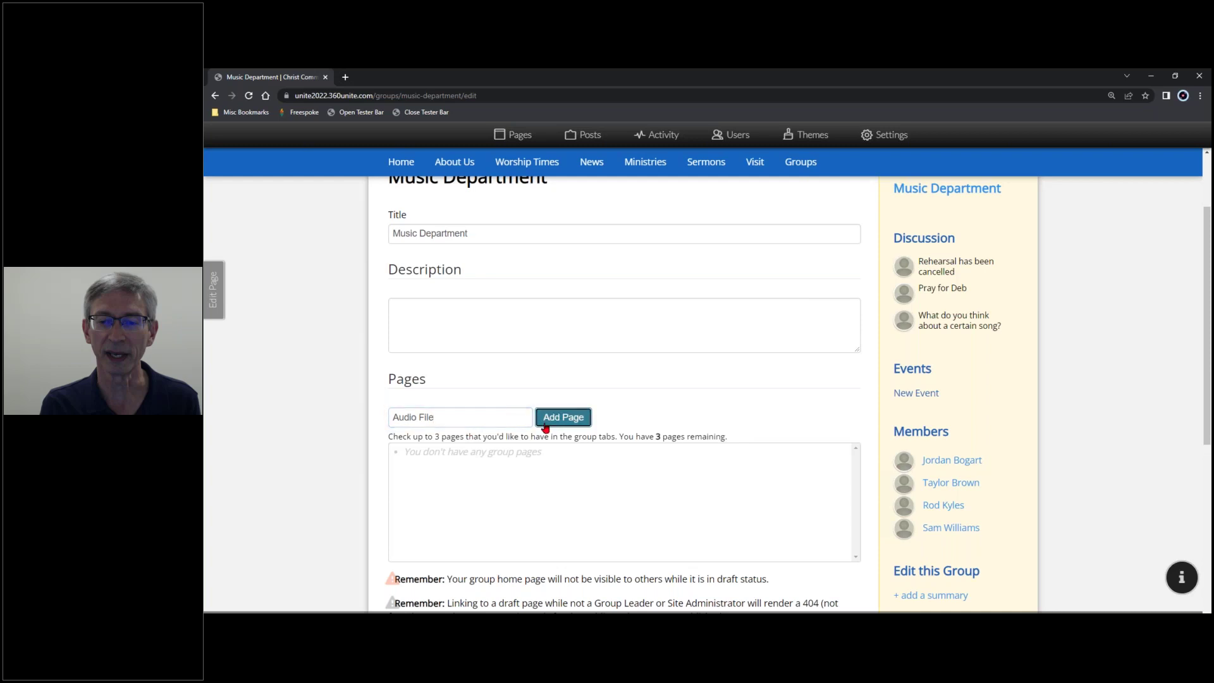
left_click(465, 419)
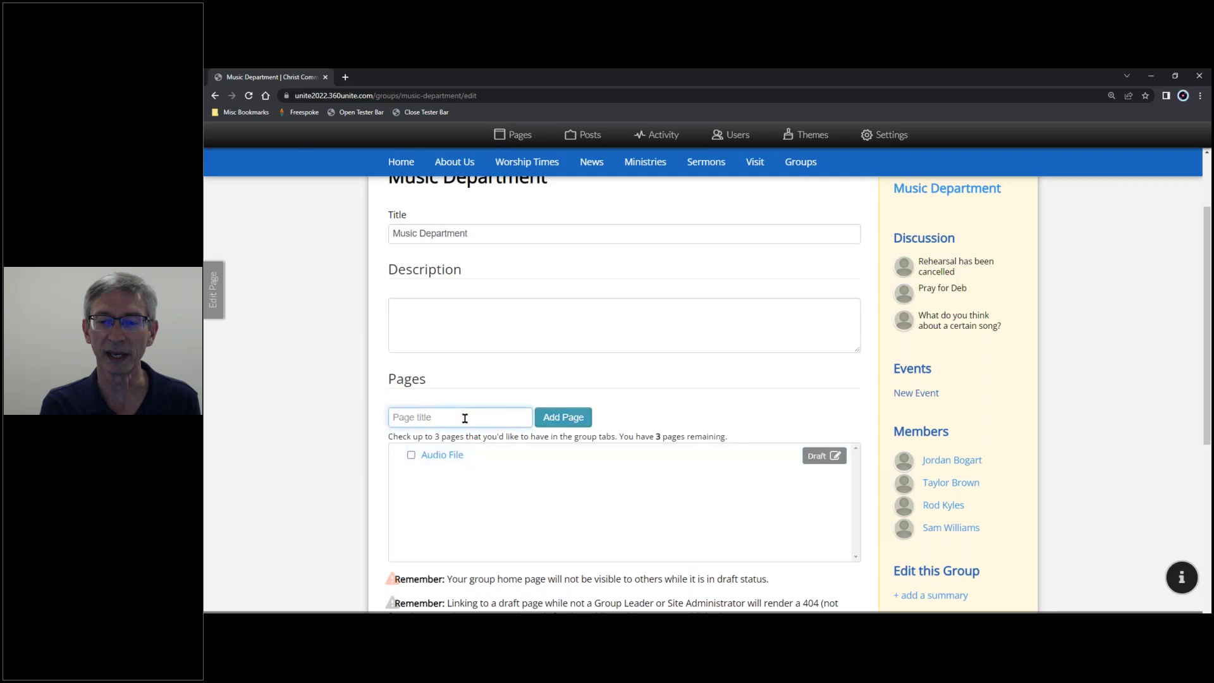
type("Sheet us")
left_click(418, 418)
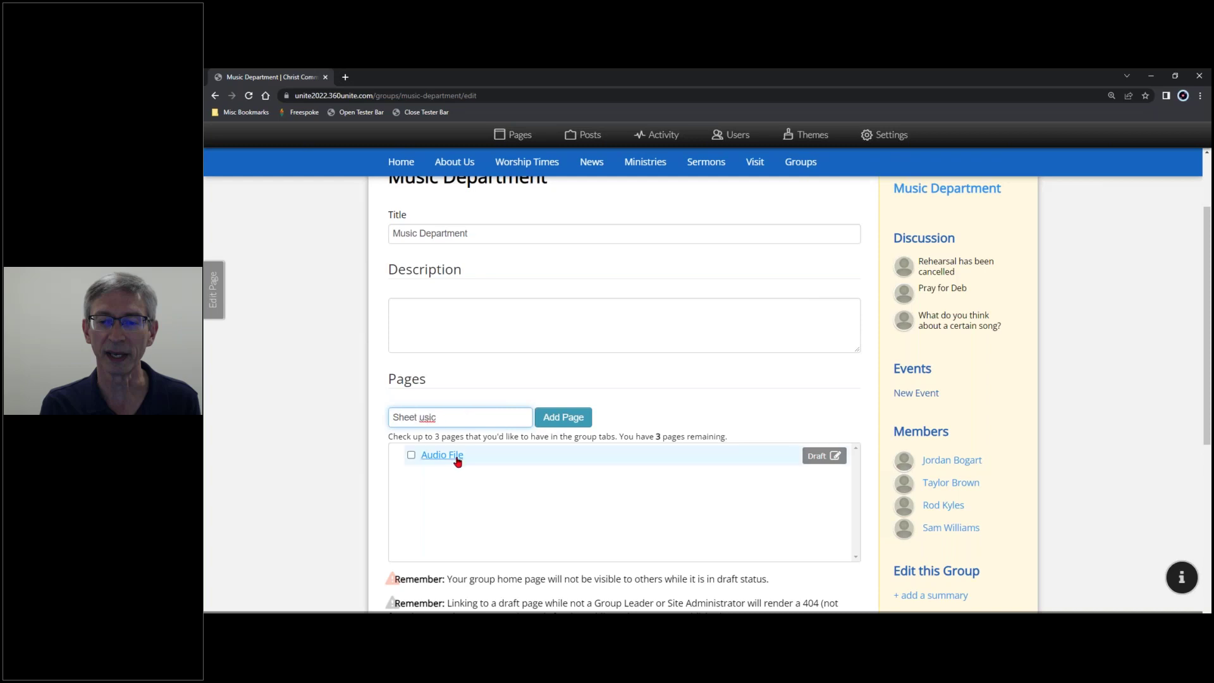
type("M")
left_click(551, 423)
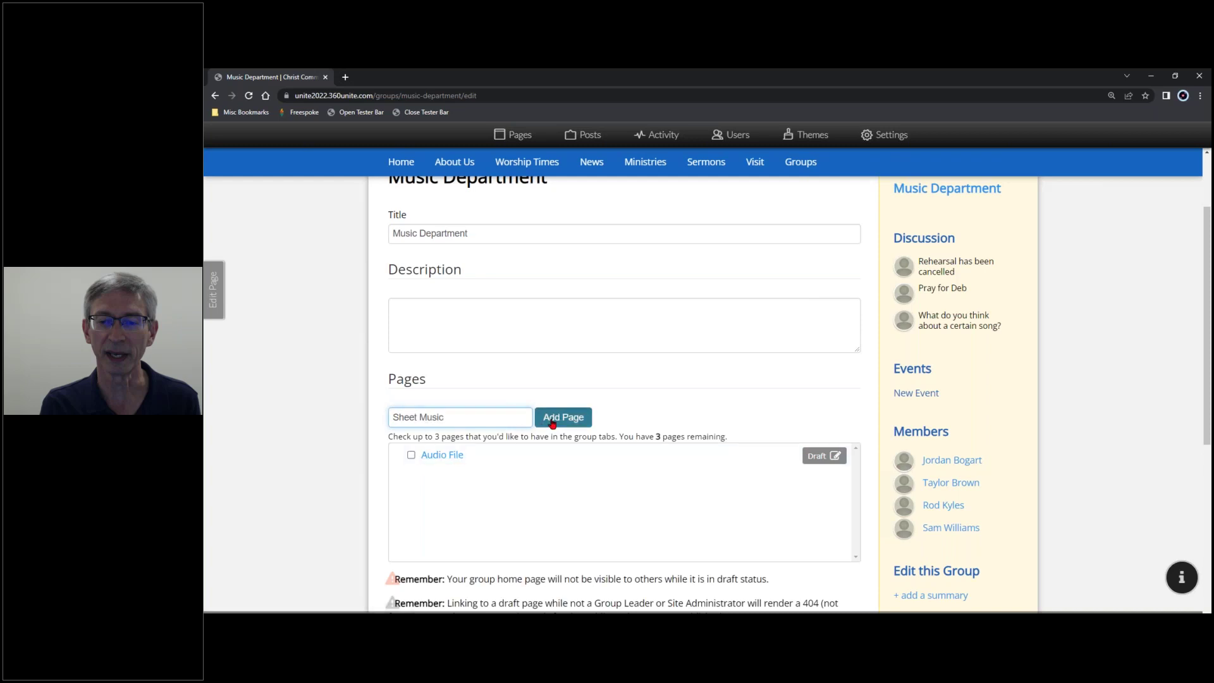
Add a third group page titled Photos
left_click(446, 416)
type("Photo")
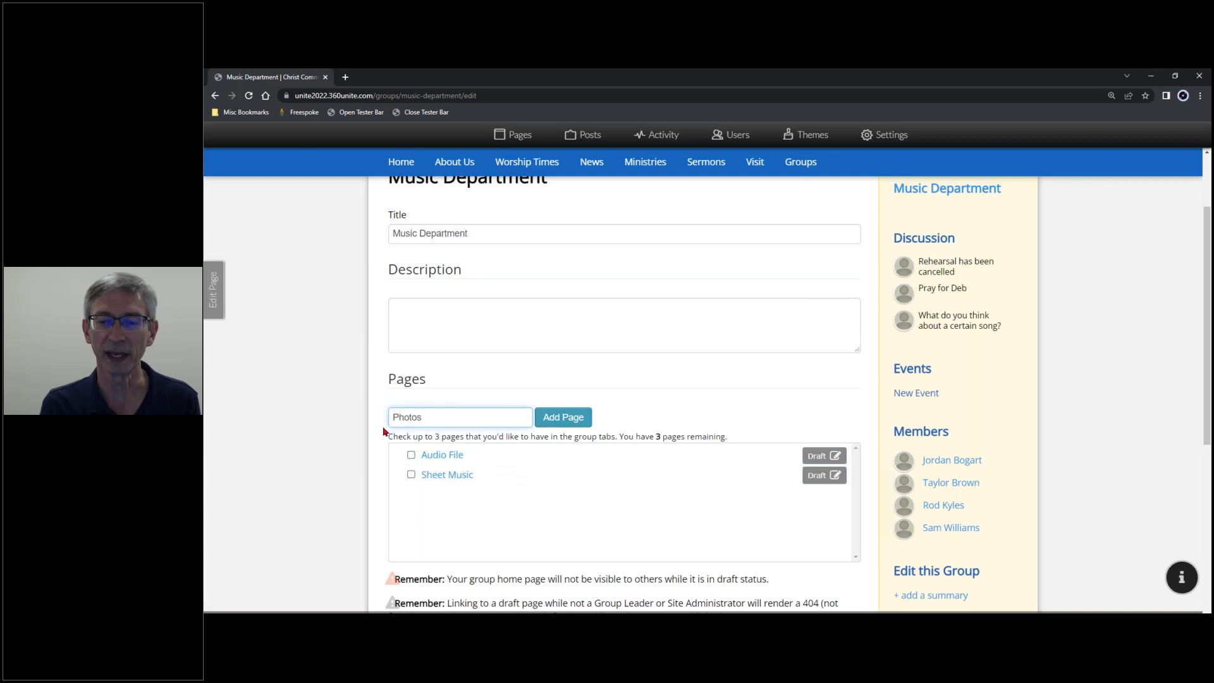
type("s")
left_click(572, 422)
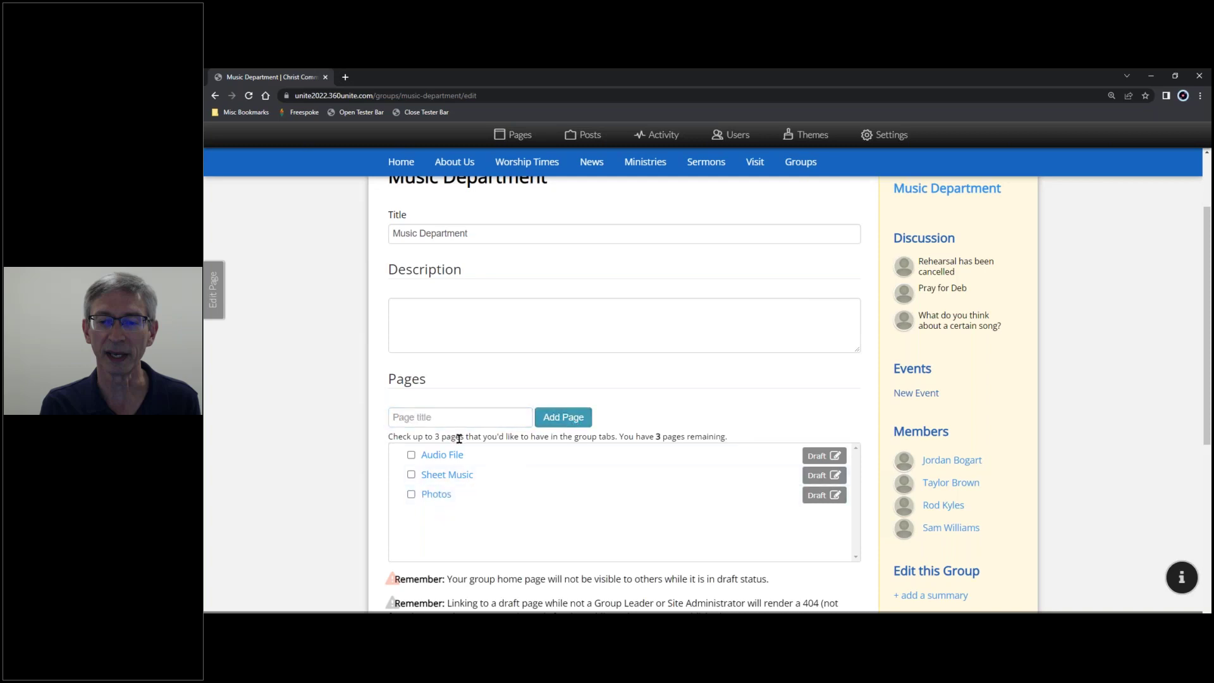
Include the Audio File, Sheet Music and Photos pages in the group tabs and update the group
left_click(411, 454)
left_click(412, 475)
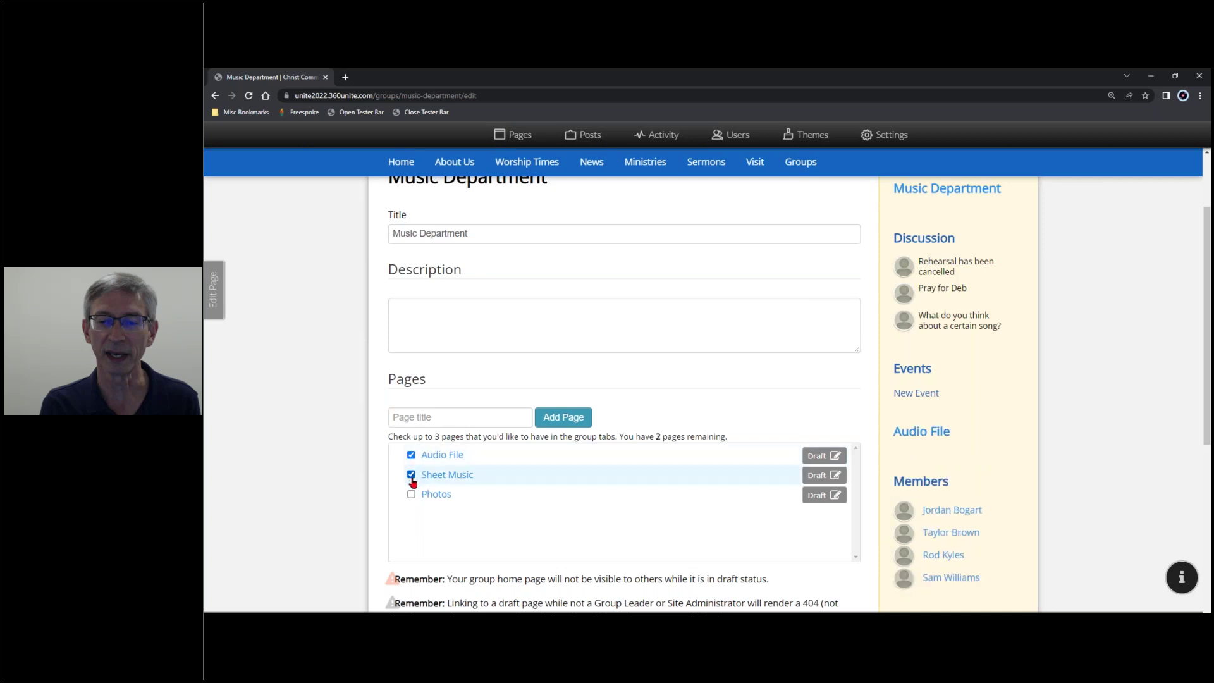
left_click(412, 496)
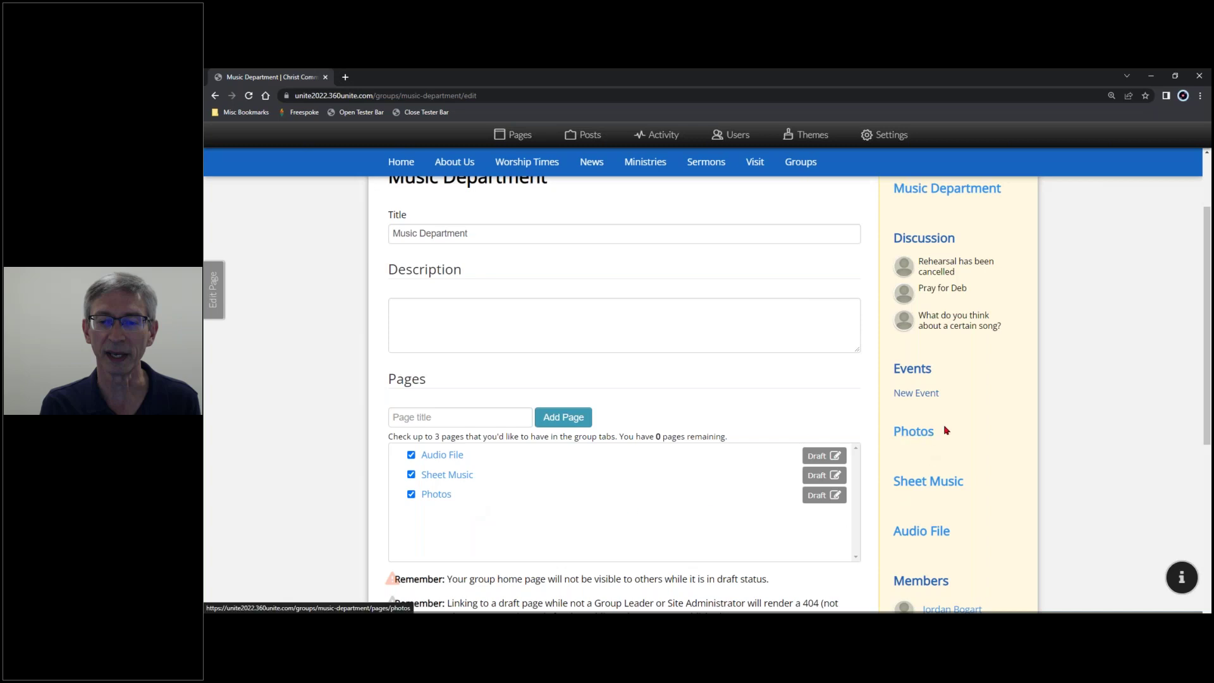
scroll(960, 425, "down", 1)
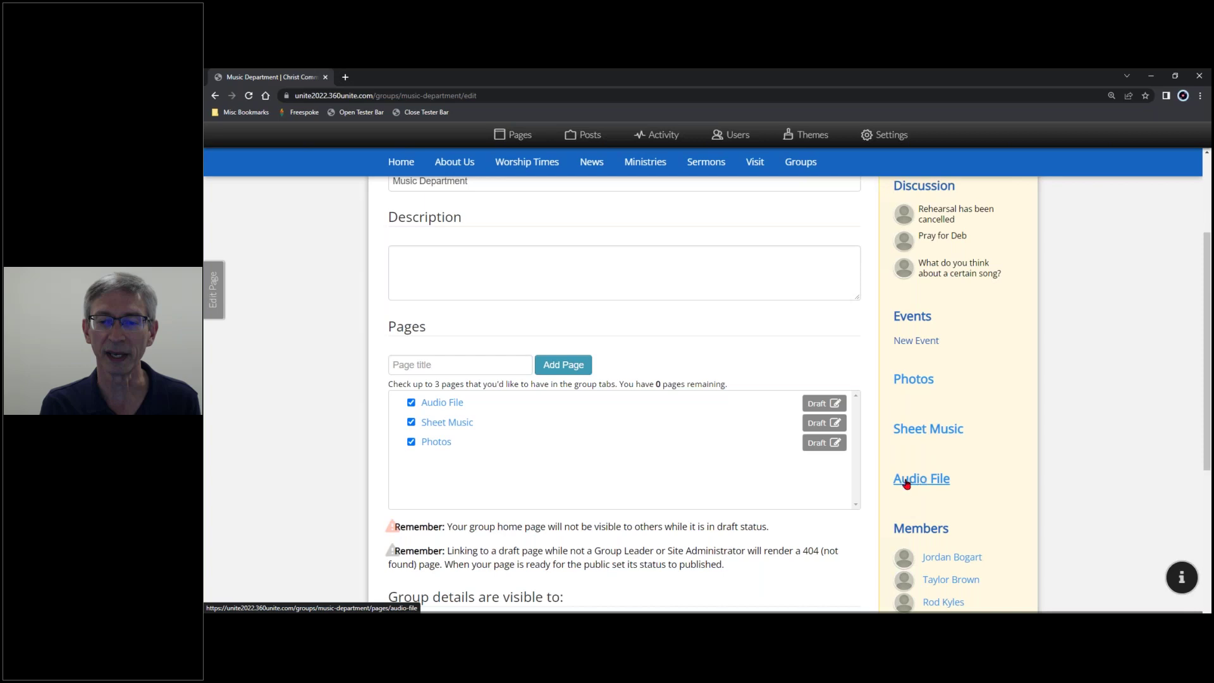
scroll(699, 427, "down", 2)
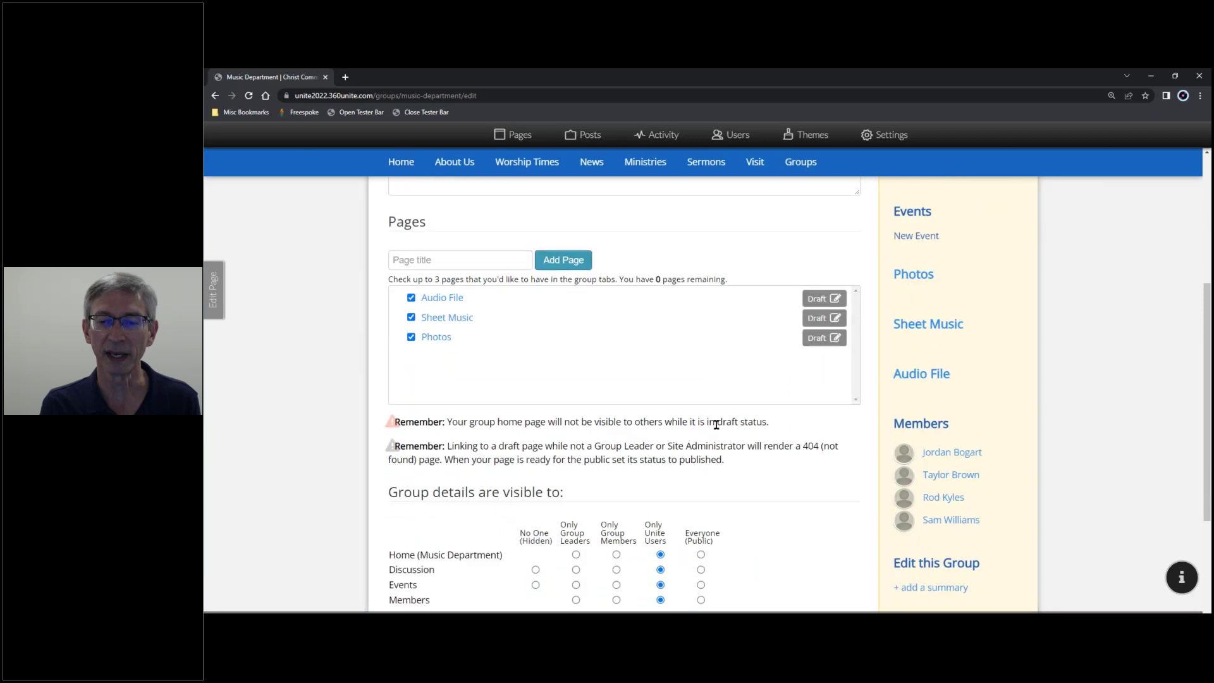
scroll(717, 425, "down", 1)
scroll(716, 428, "up", 2)
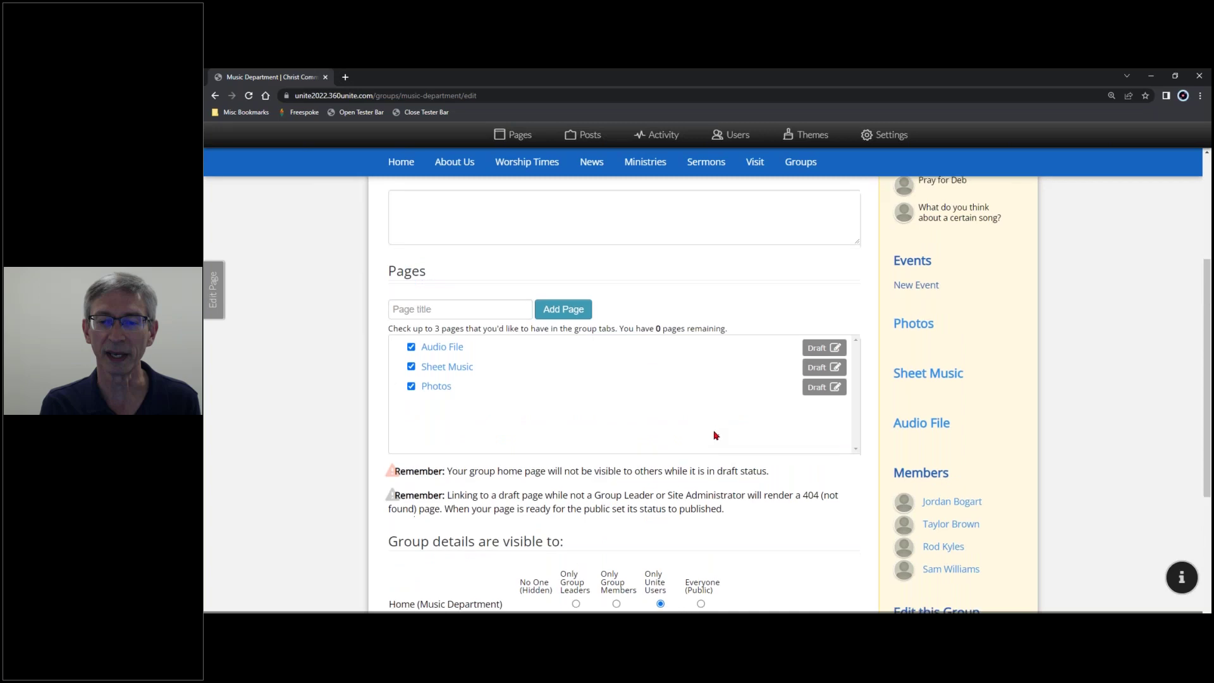
scroll(714, 434, "down", 4)
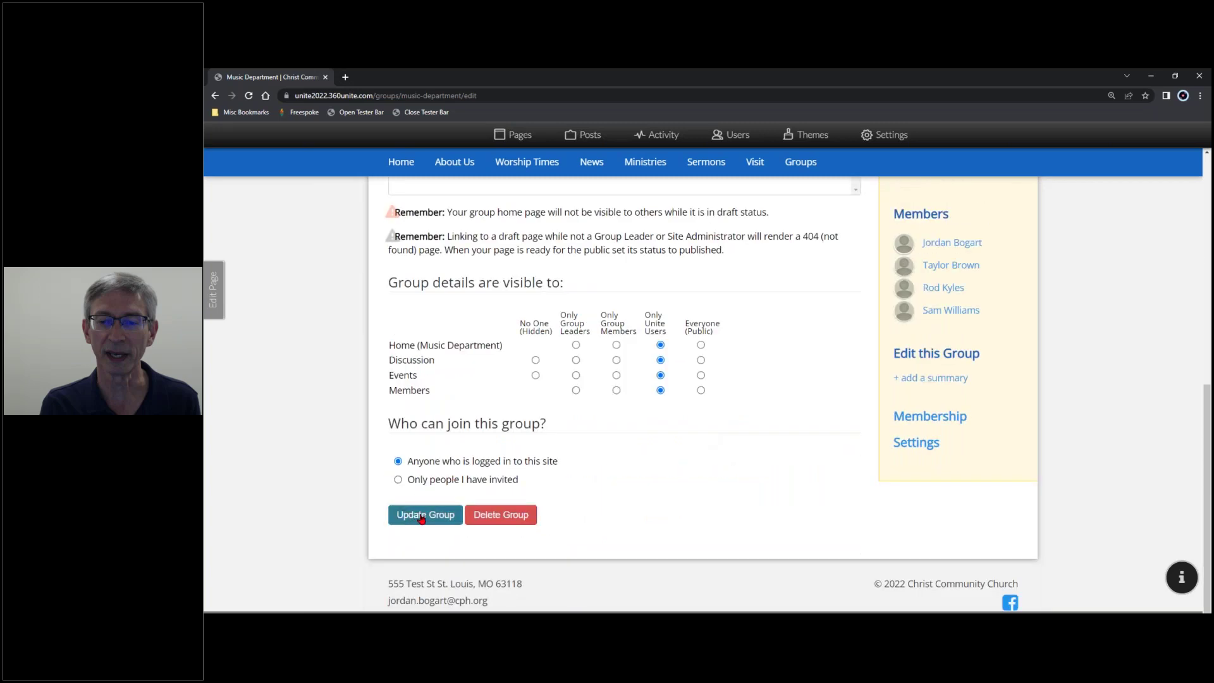
left_click(421, 517)
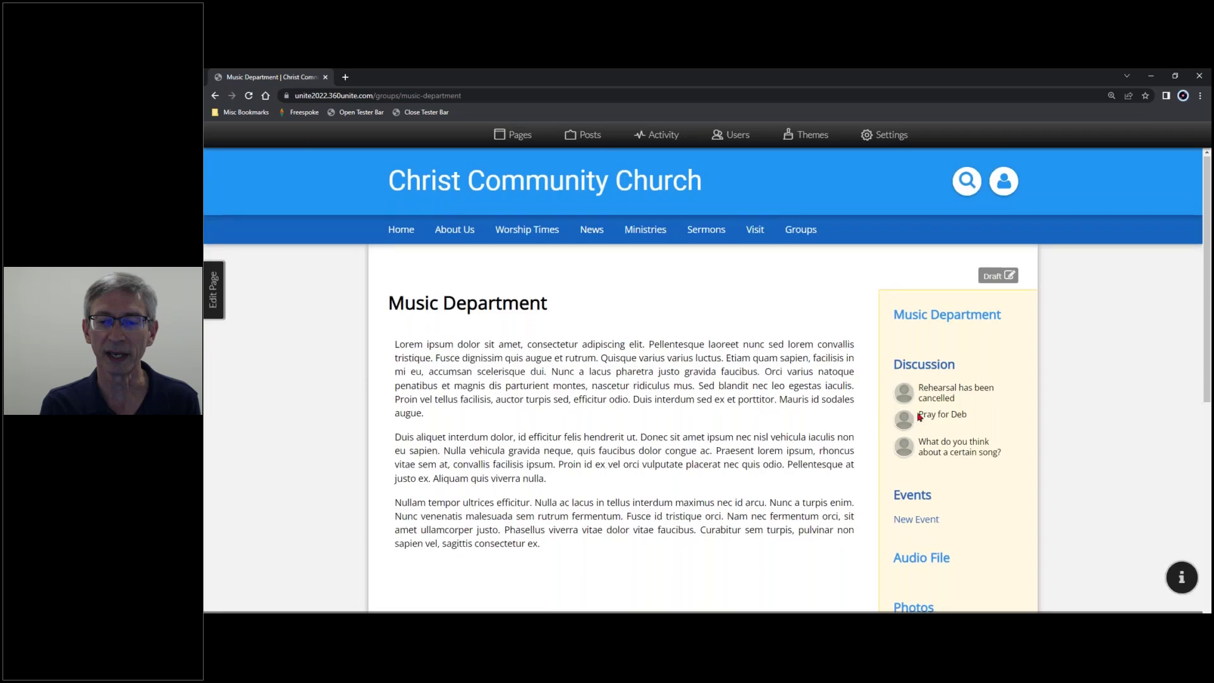
Reopen the group for editing and set Discussion, Events, Audio File, Photos and Sheet Music to be visible to Only Group Members
scroll(602, 425, "down", 3)
scroll(954, 446, "down", 2)
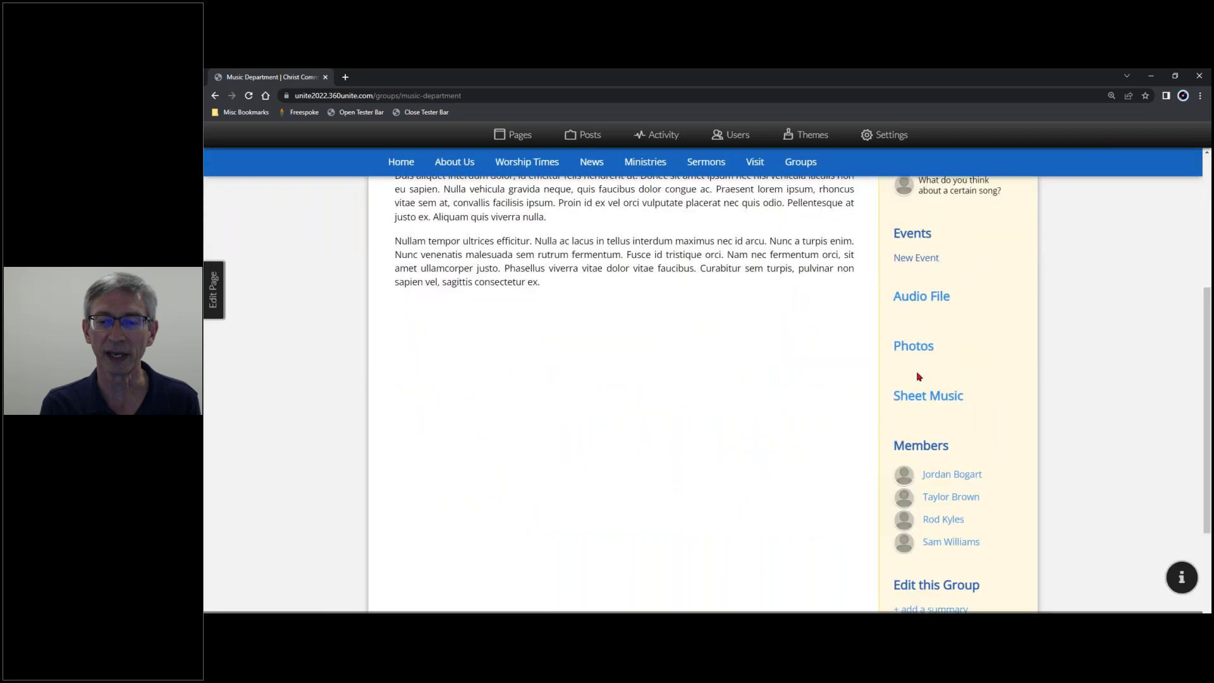
scroll(952, 469, "down", 3)
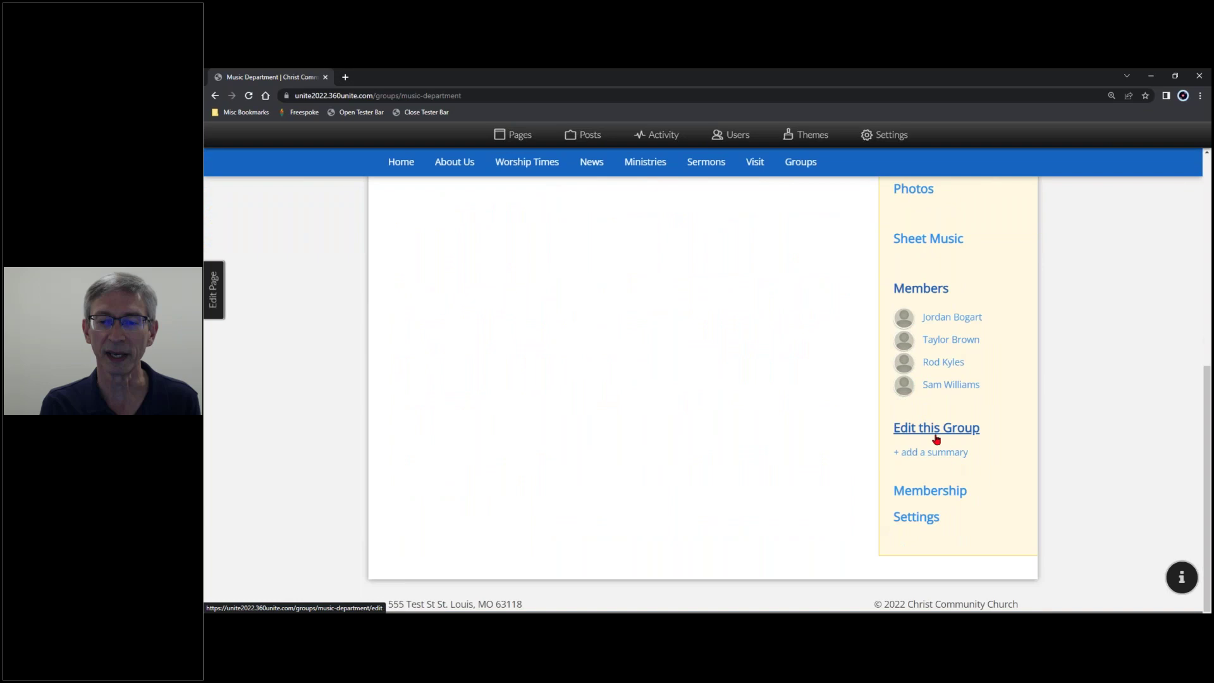
left_click(931, 433)
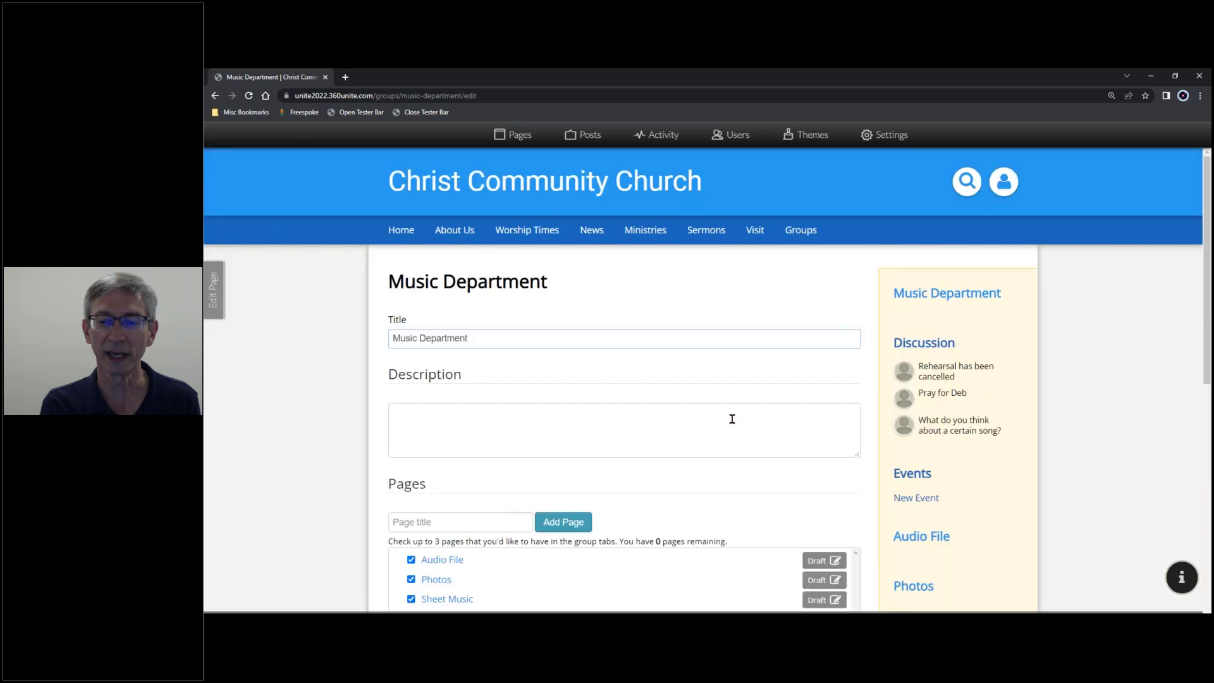
scroll(588, 475, "down", 2)
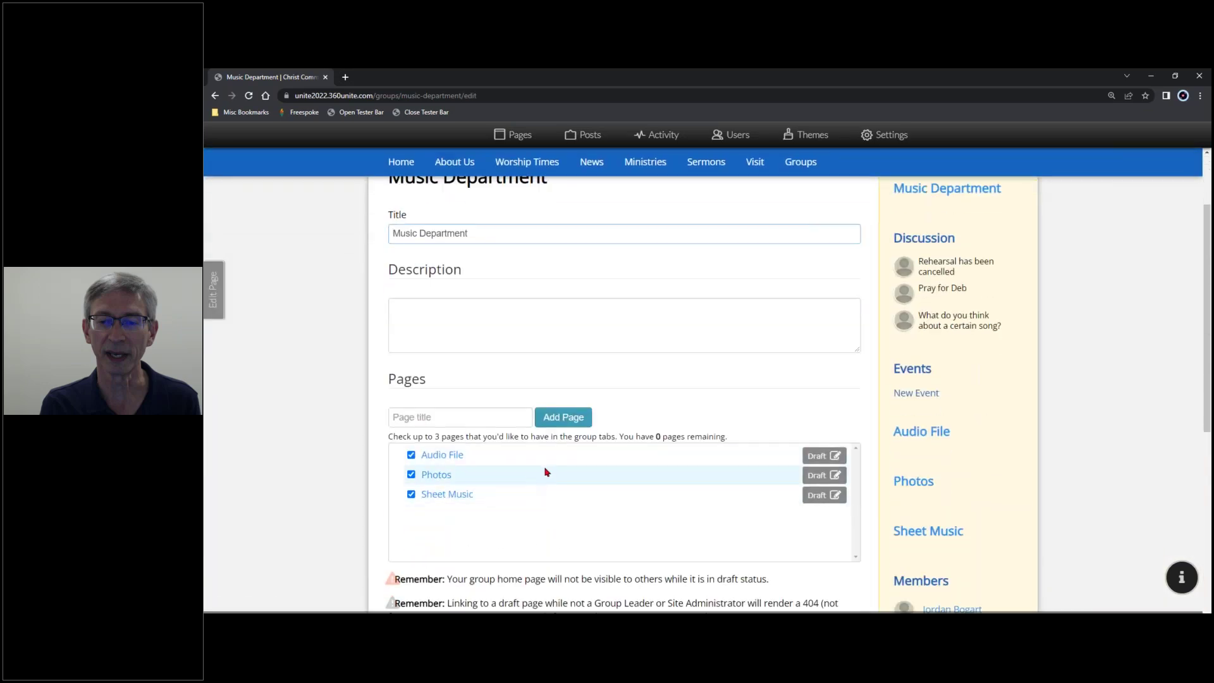
scroll(544, 469, "down", 3)
scroll(565, 460, "down", 2)
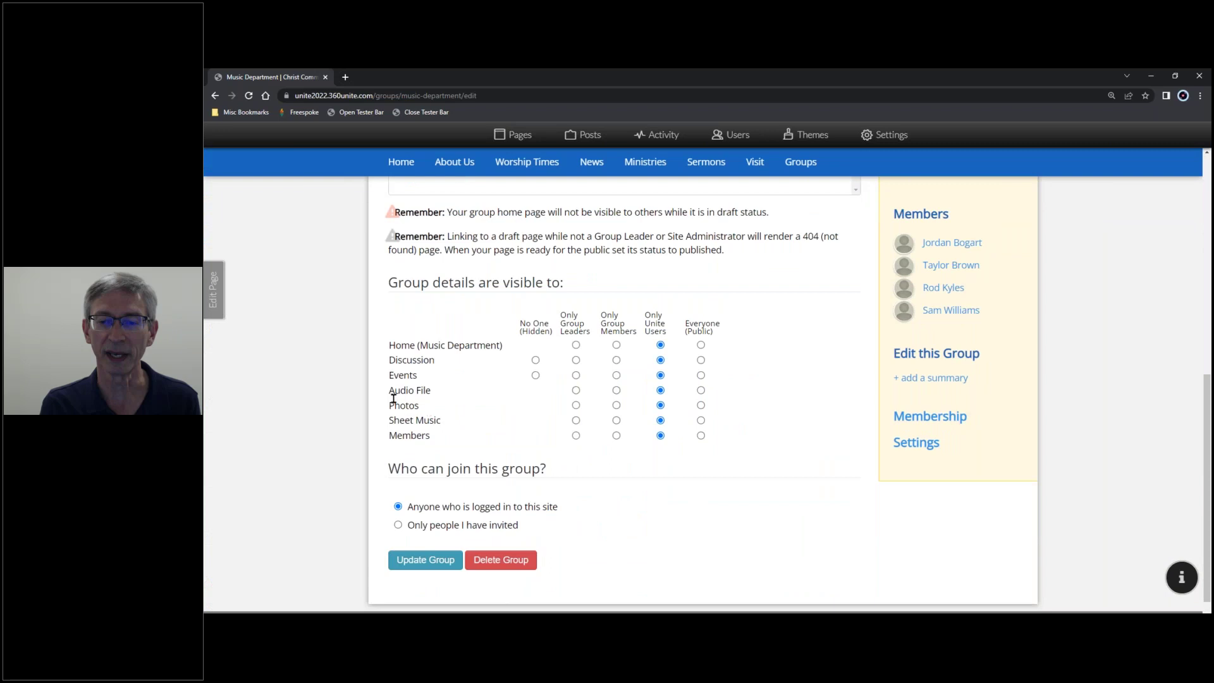
left_click_drag(391, 390, 423, 420)
left_click(617, 361)
left_click(617, 375)
left_click(617, 392)
left_click(616, 406)
left_click(617, 421)
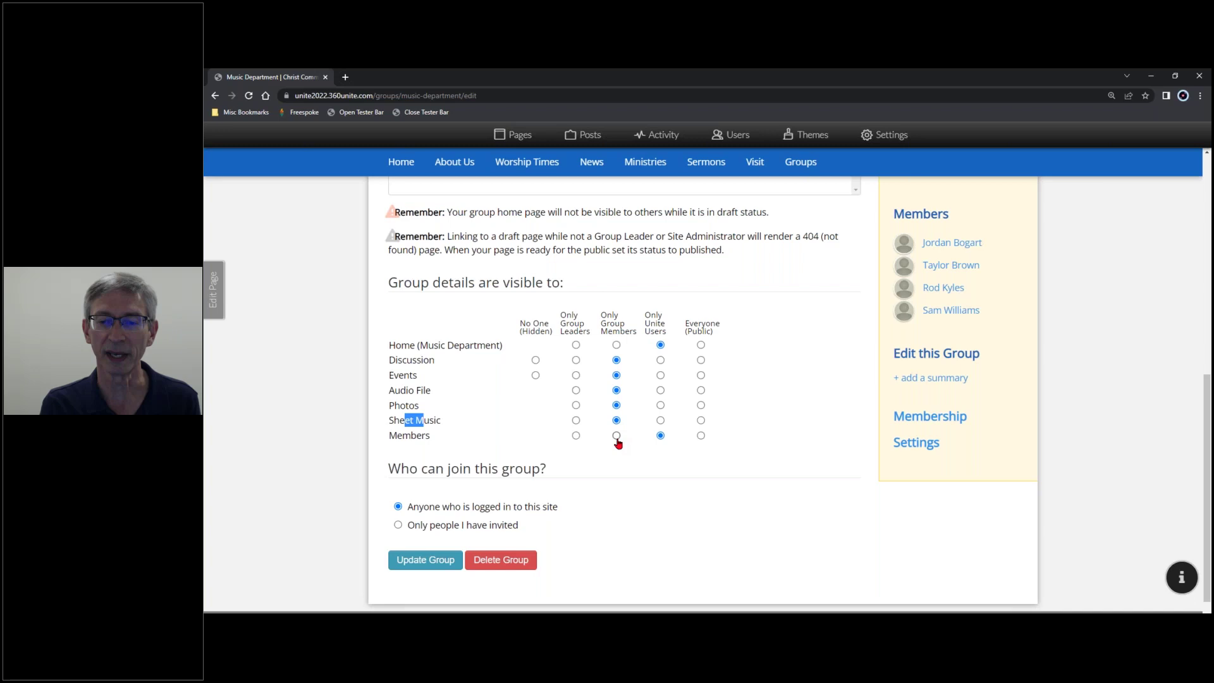
Make Members visible to Only Group Leaders, restrict joining to Only people I have invited, and update the group
left_click(576, 436)
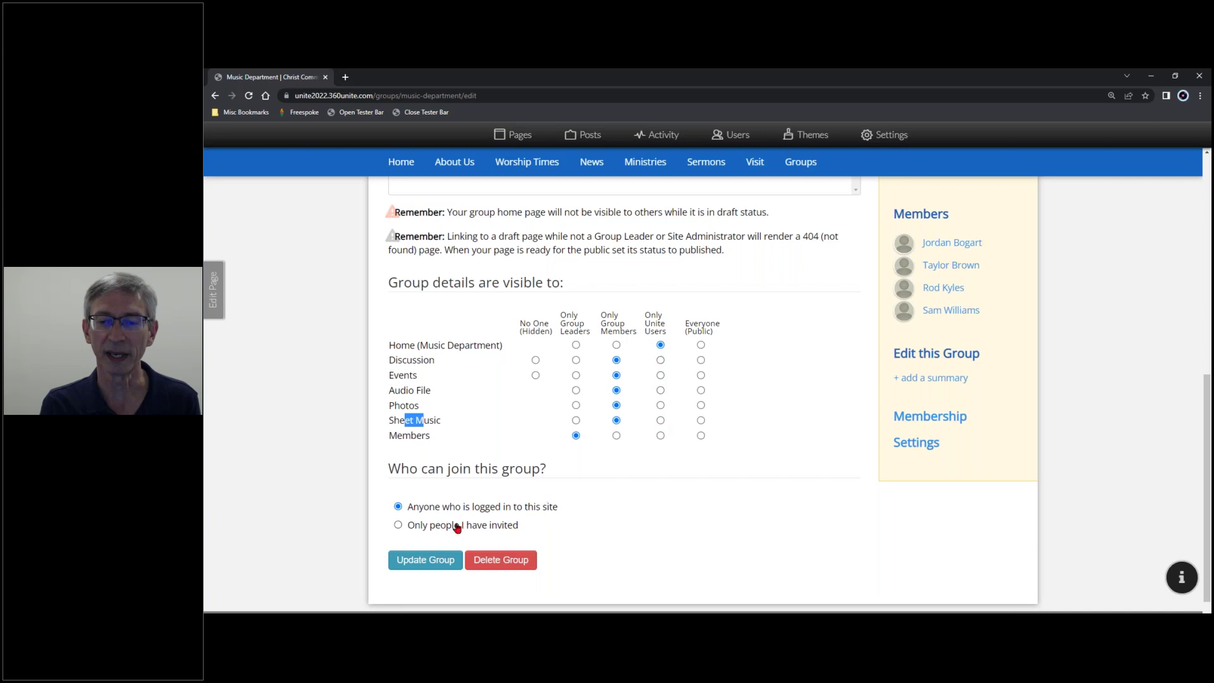
left_click(398, 525)
left_click(429, 564)
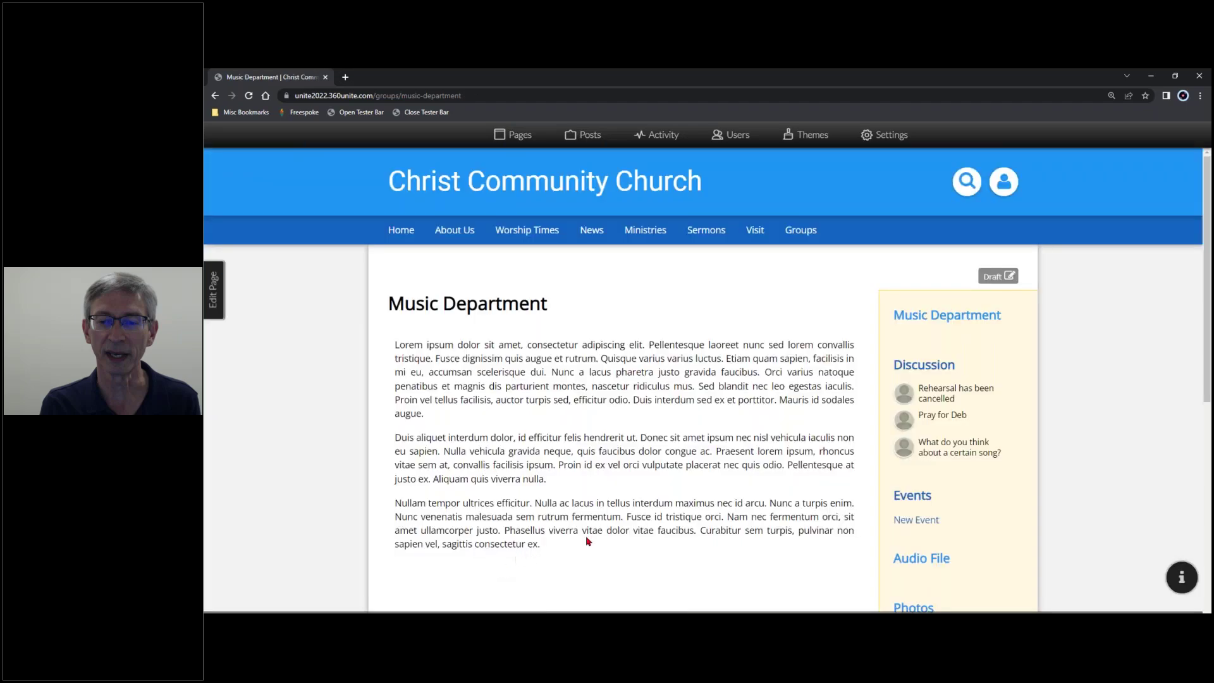
Reopen the Music Department group for editing and review its saved visibility and joining settings
scroll(593, 538, "down", 1)
scroll(658, 539, "down", 5)
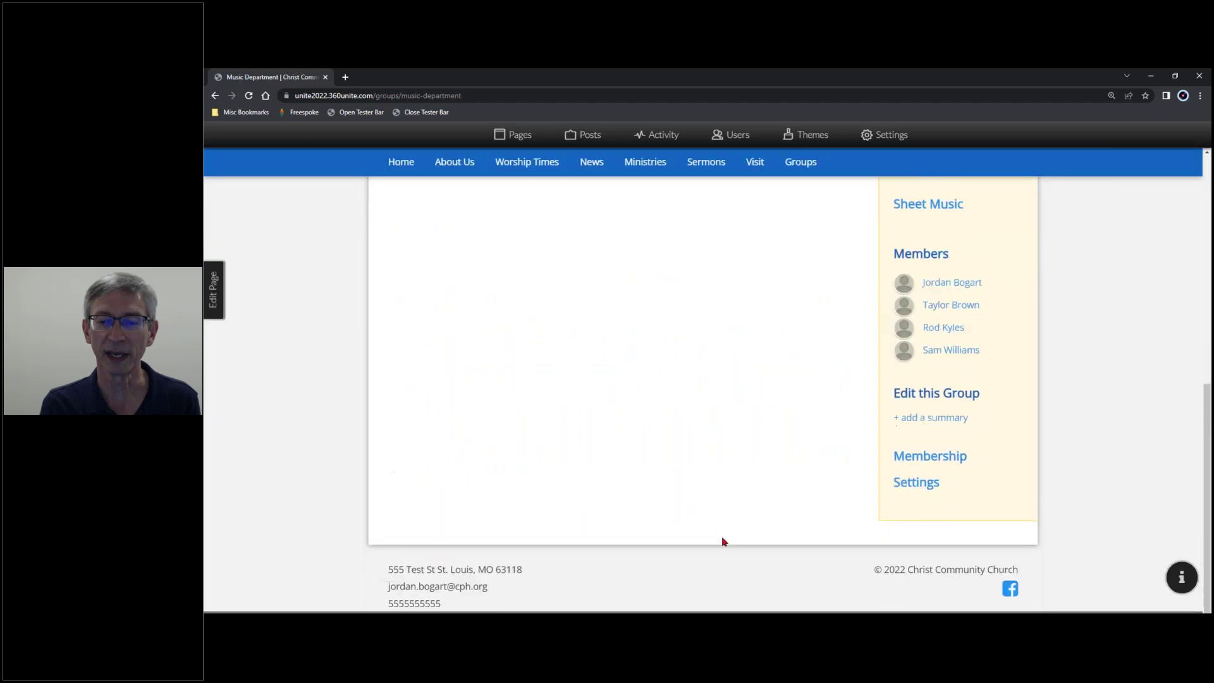
left_click(921, 396)
scroll(604, 515, "down", 8)
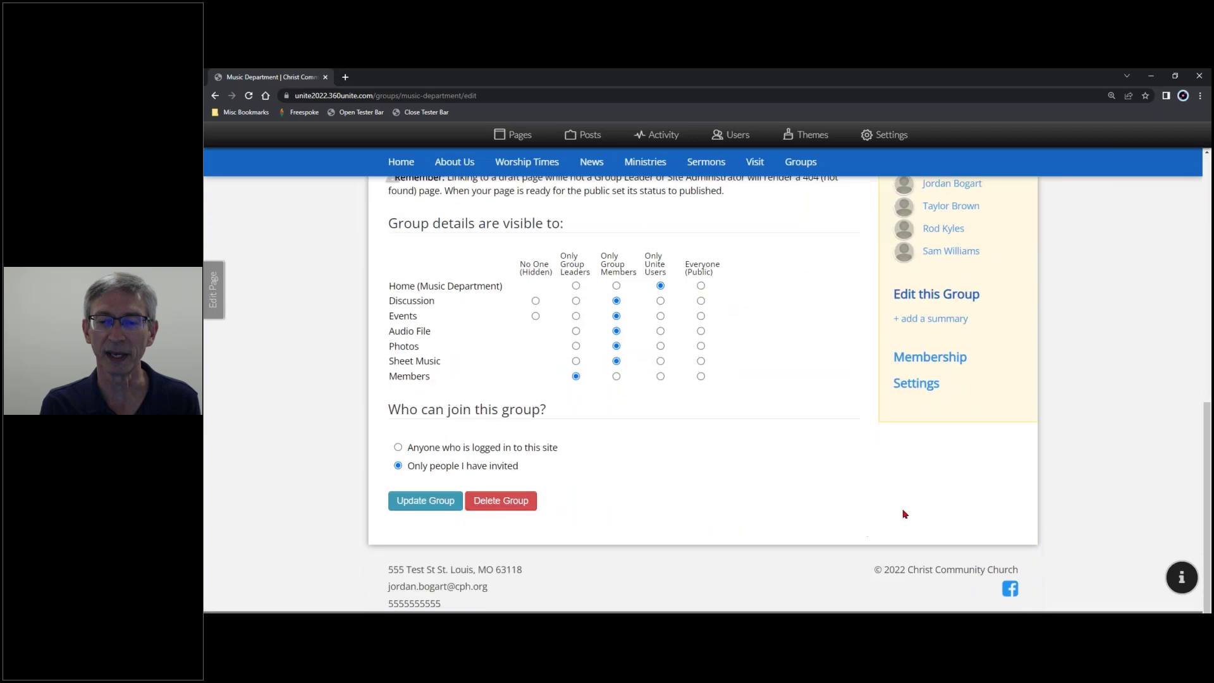
Open the Music Department group's Audio File page
scroll(885, 506, "up", 6)
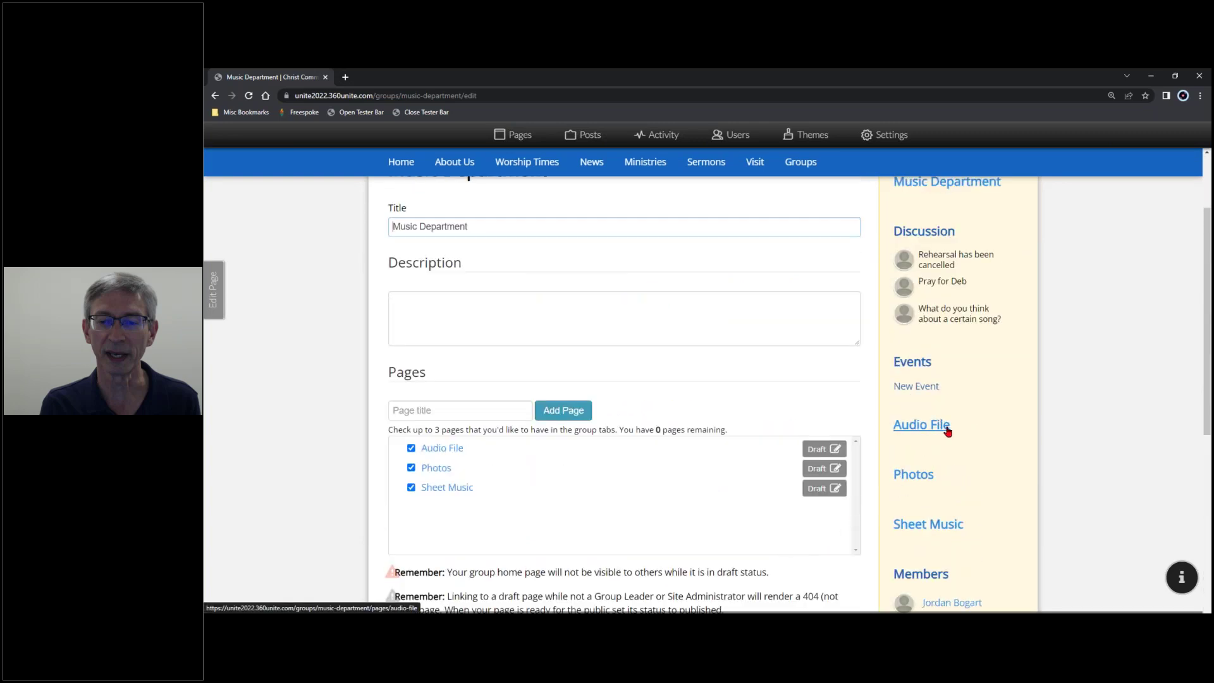
scroll(948, 432, "down", 1)
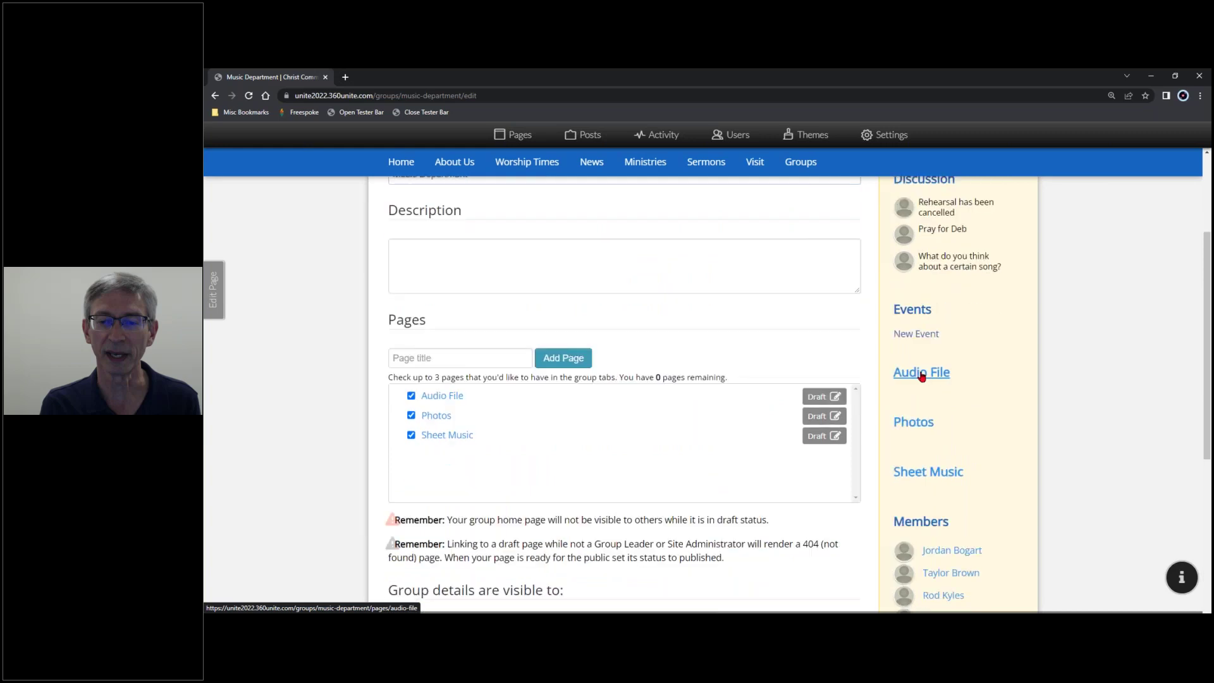
left_click(922, 374)
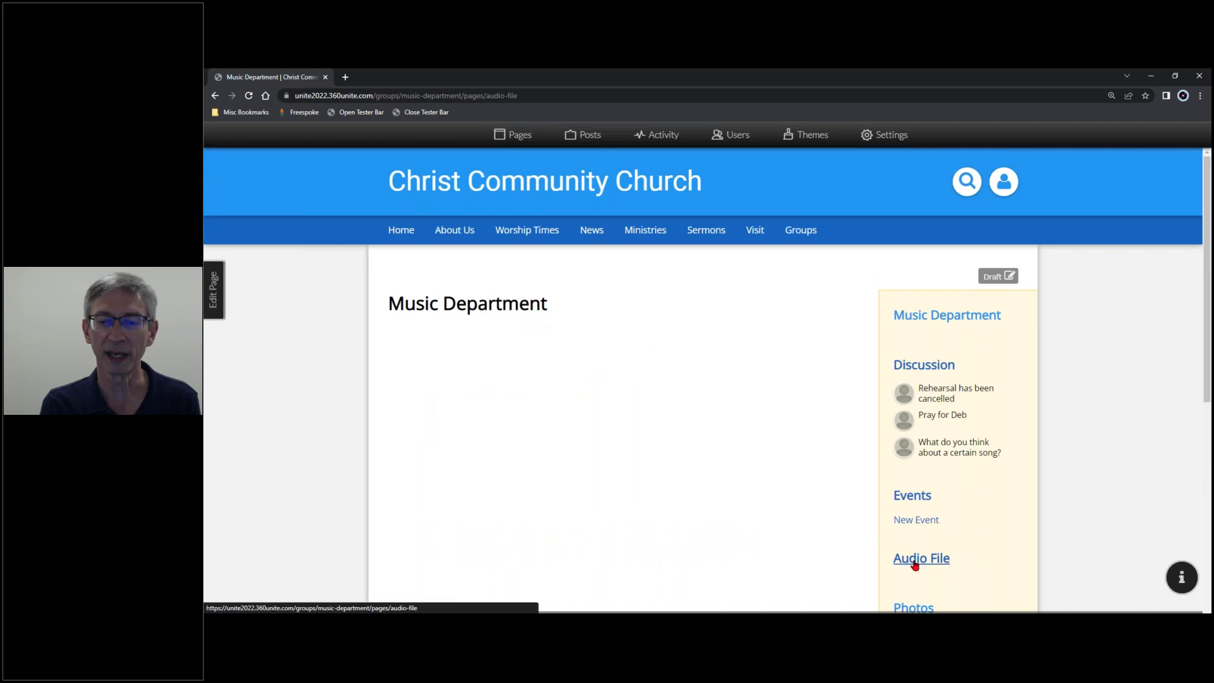
Add the text "Audio files" to the Audio File page's empty content block and save the page as a draft
left_click(217, 311)
mouse_move(534, 316)
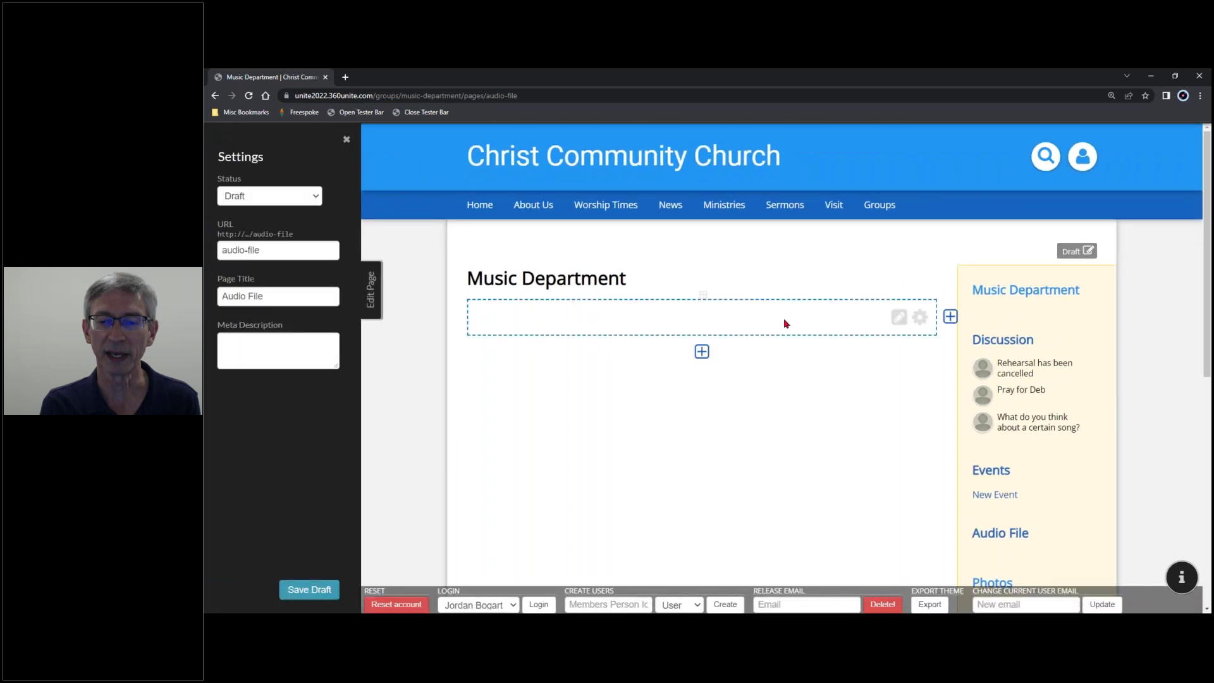
left_click(822, 313)
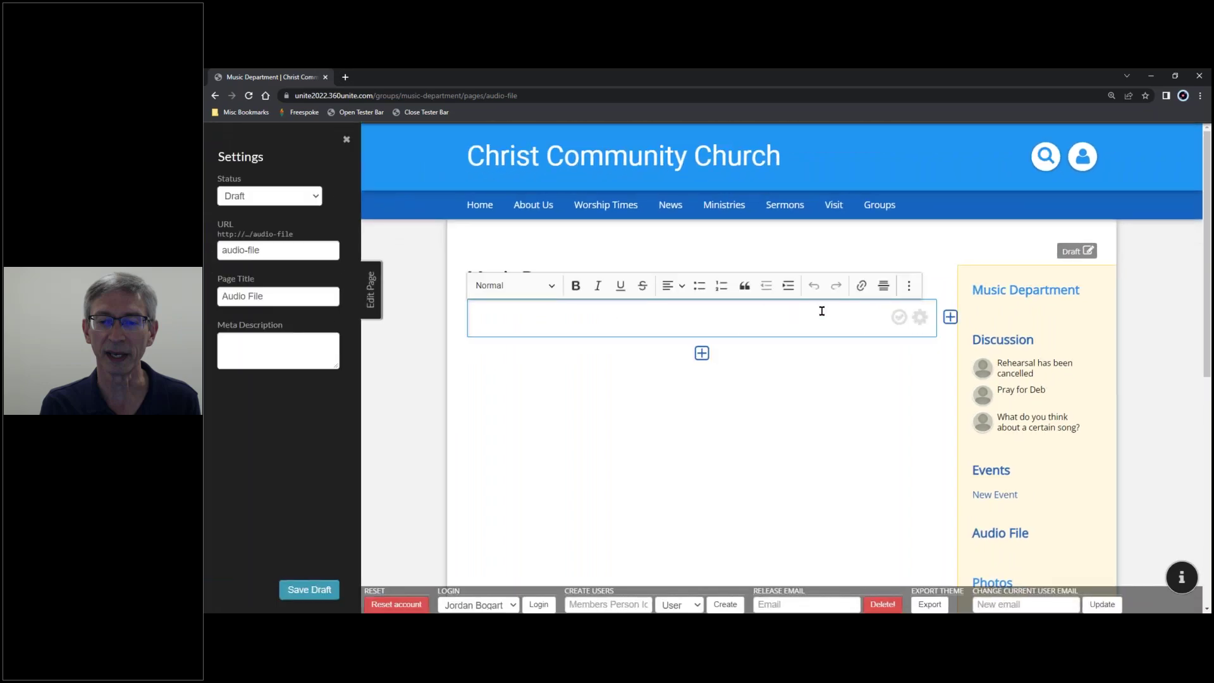
type("Audio files")
left_click(899, 317)
left_click(337, 593)
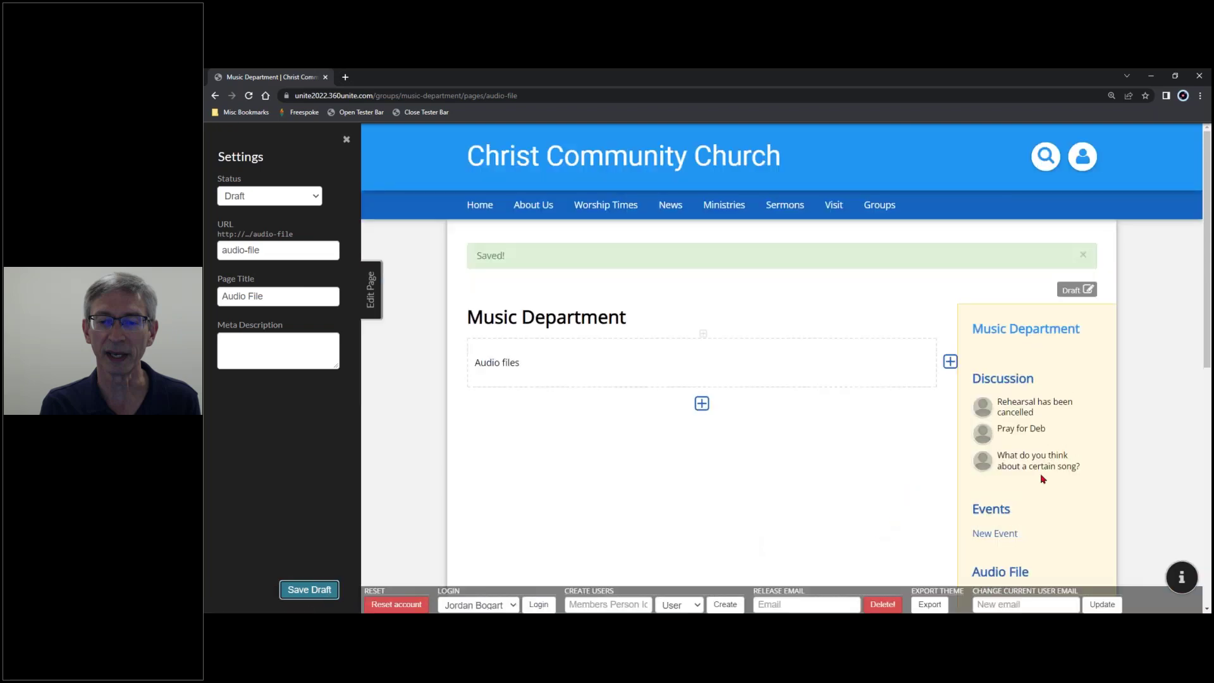
Open the group's Photos page, close the page editing settings, and return to the Audio File page to view its content
scroll(1043, 479, "down", 2)
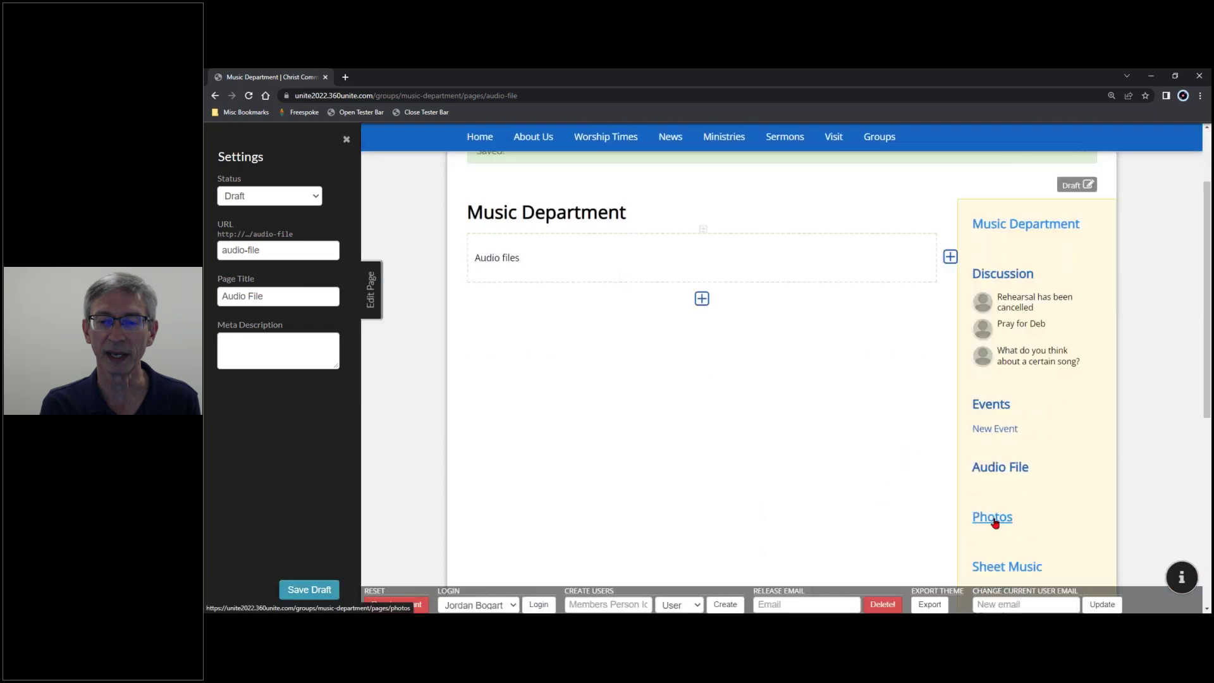
left_click(994, 519)
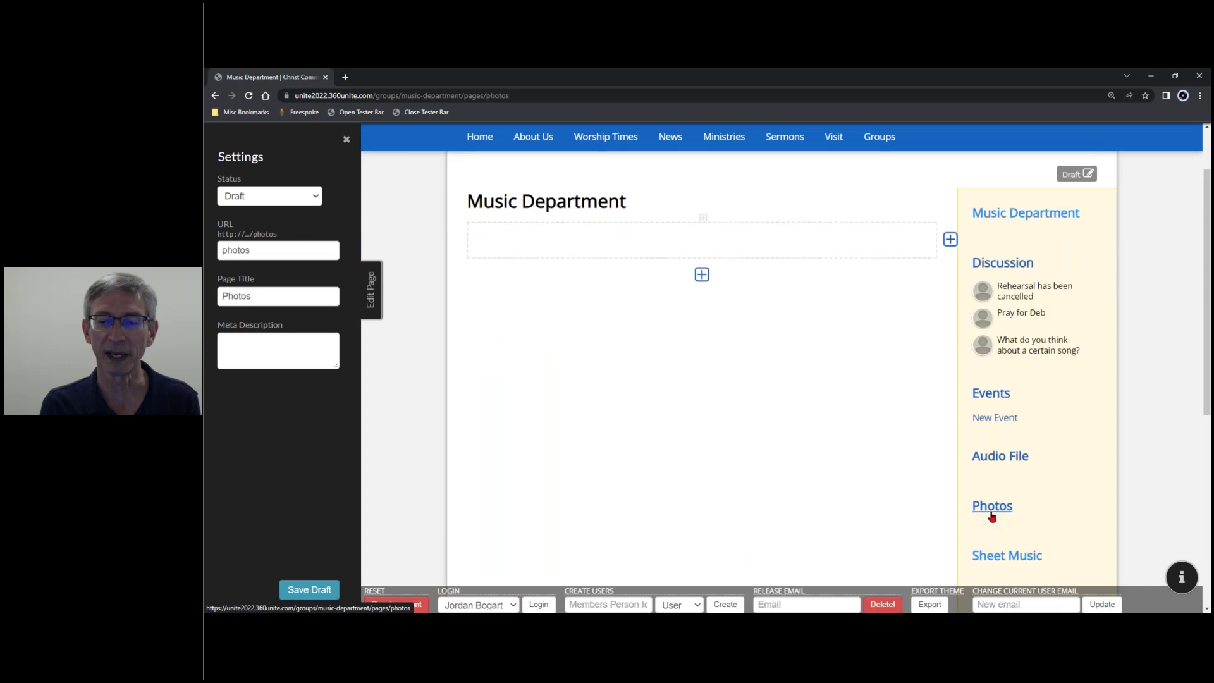
left_click(377, 308)
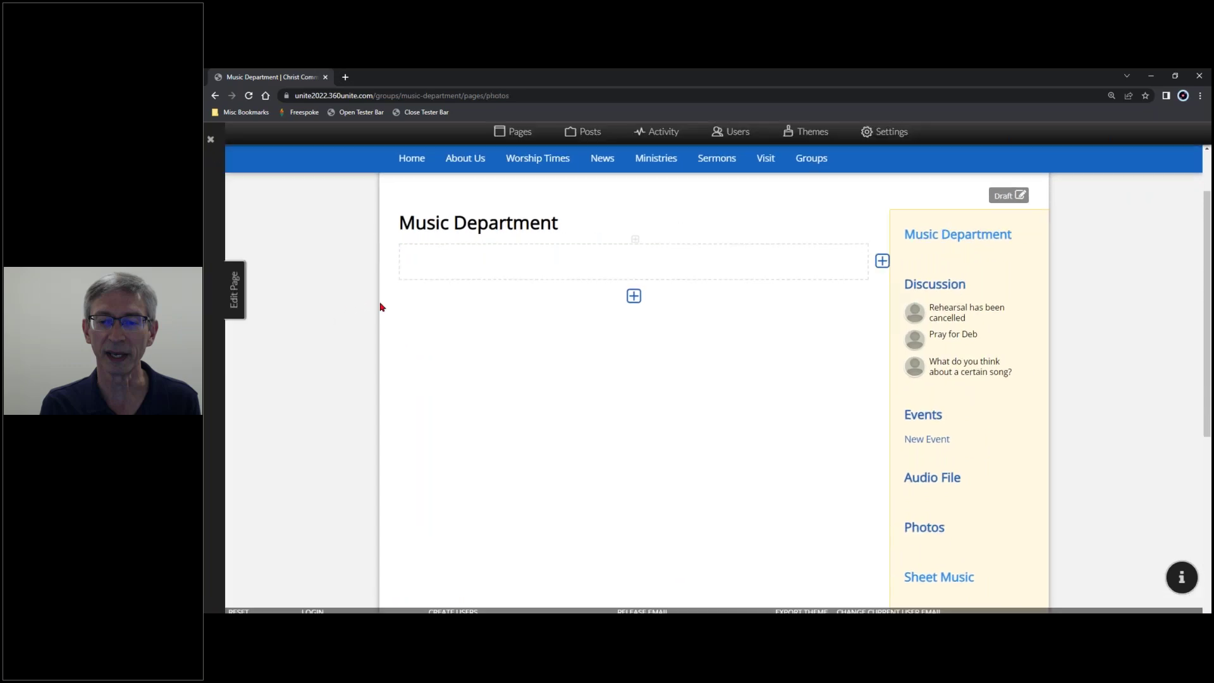
left_click(910, 484)
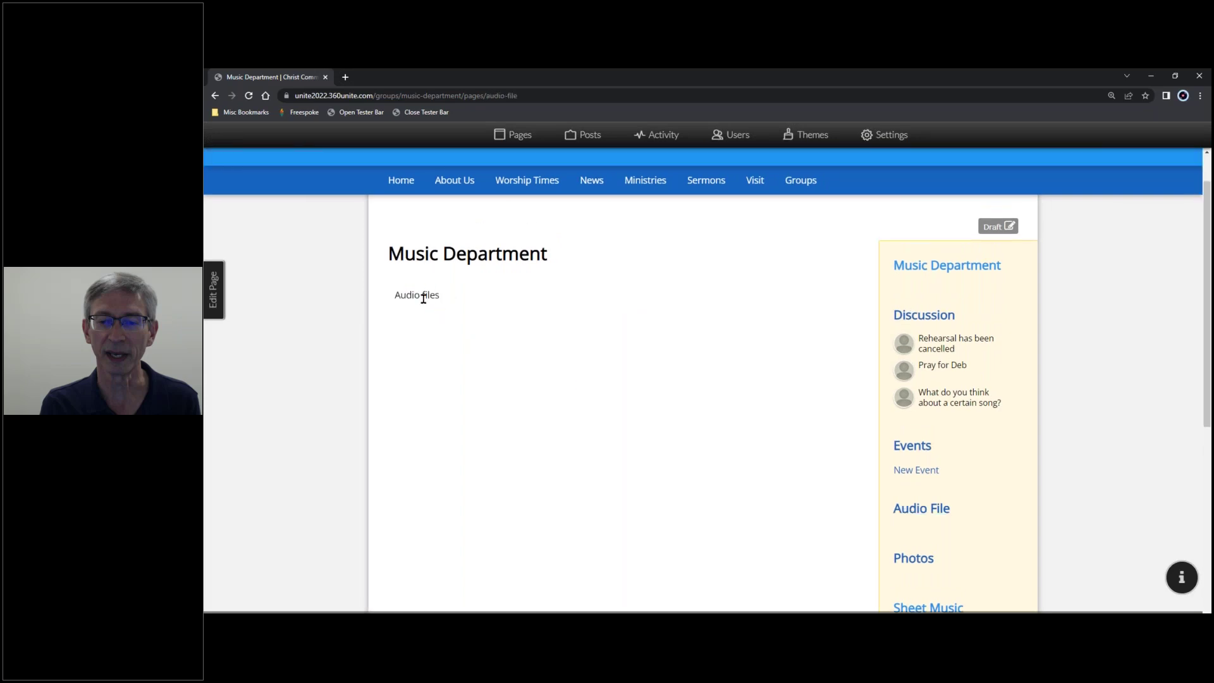
Open the Music Department group's membership settings and review the email notification options
scroll(978, 442, "down", 5)
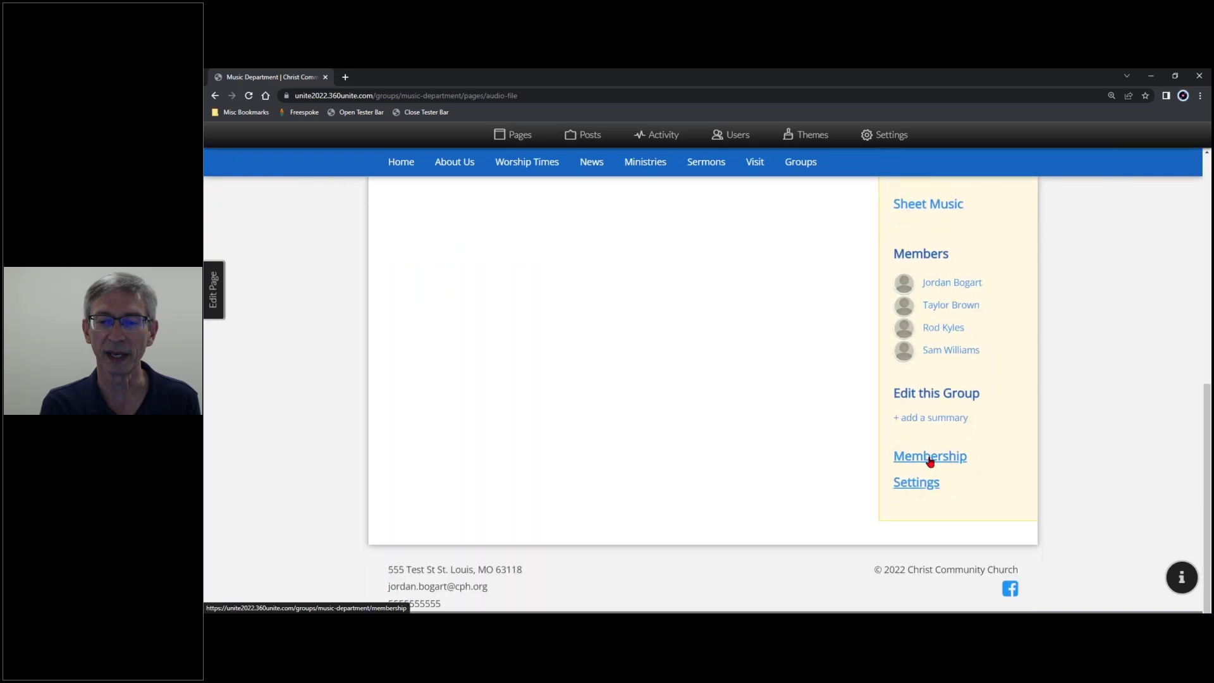
left_click(934, 463)
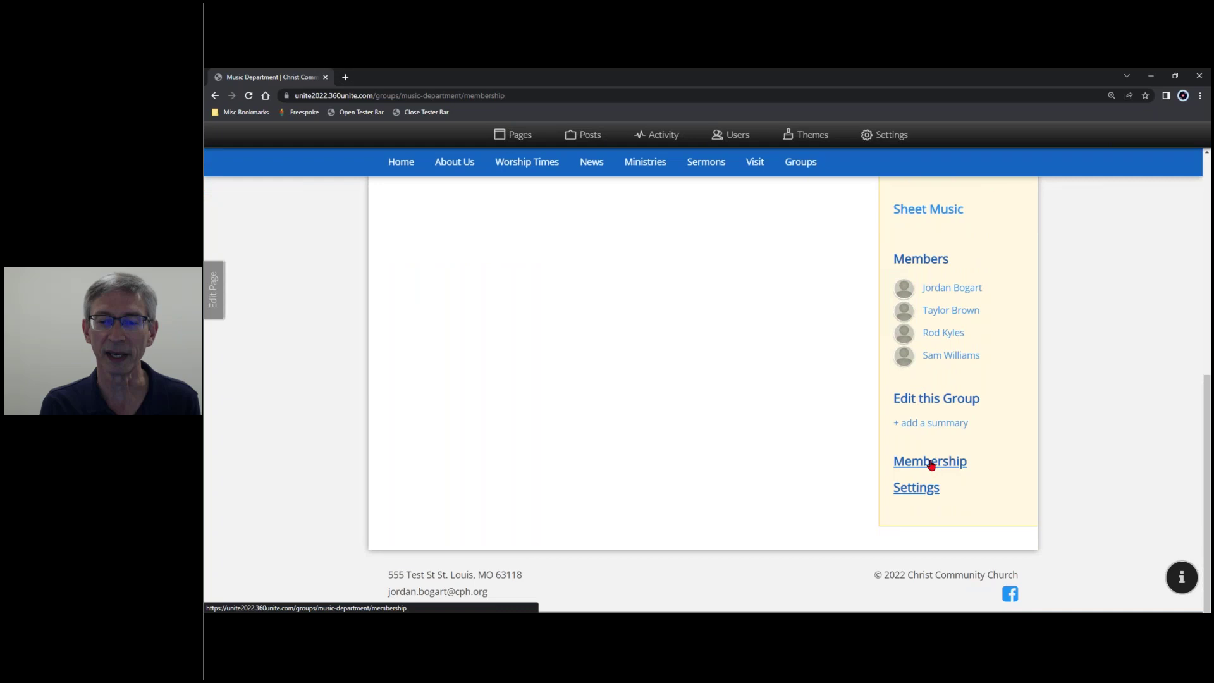
scroll(932, 465, "up", 1)
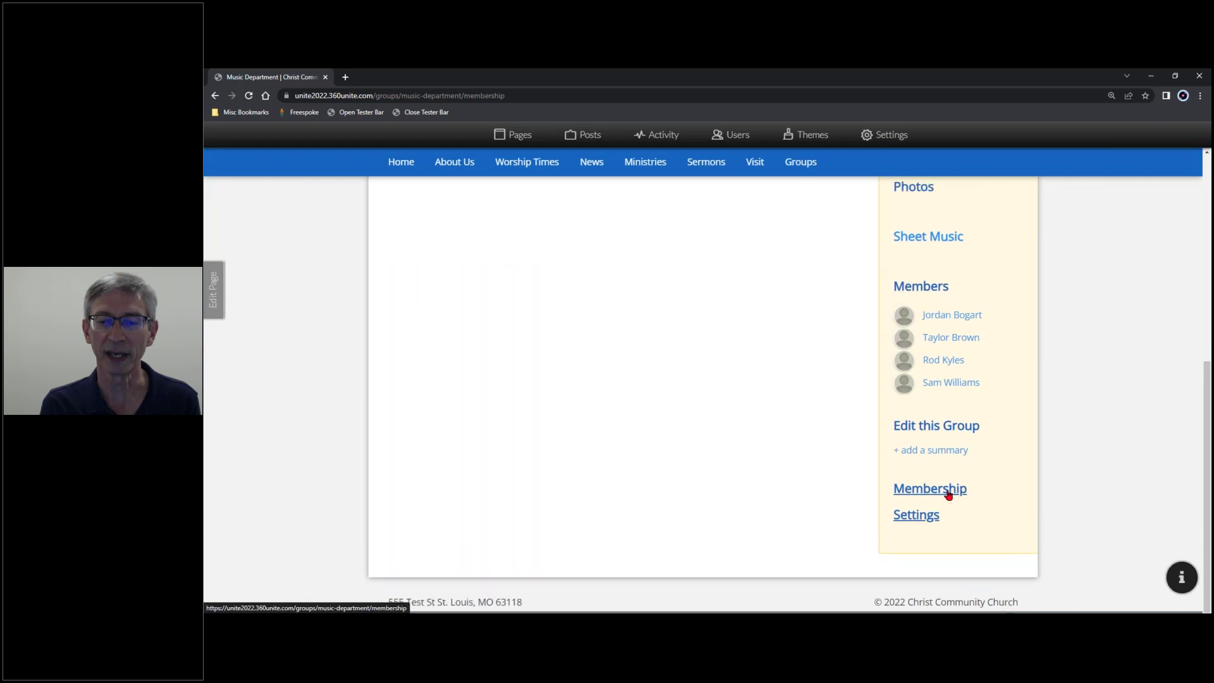
scroll(948, 496, "up", 1)
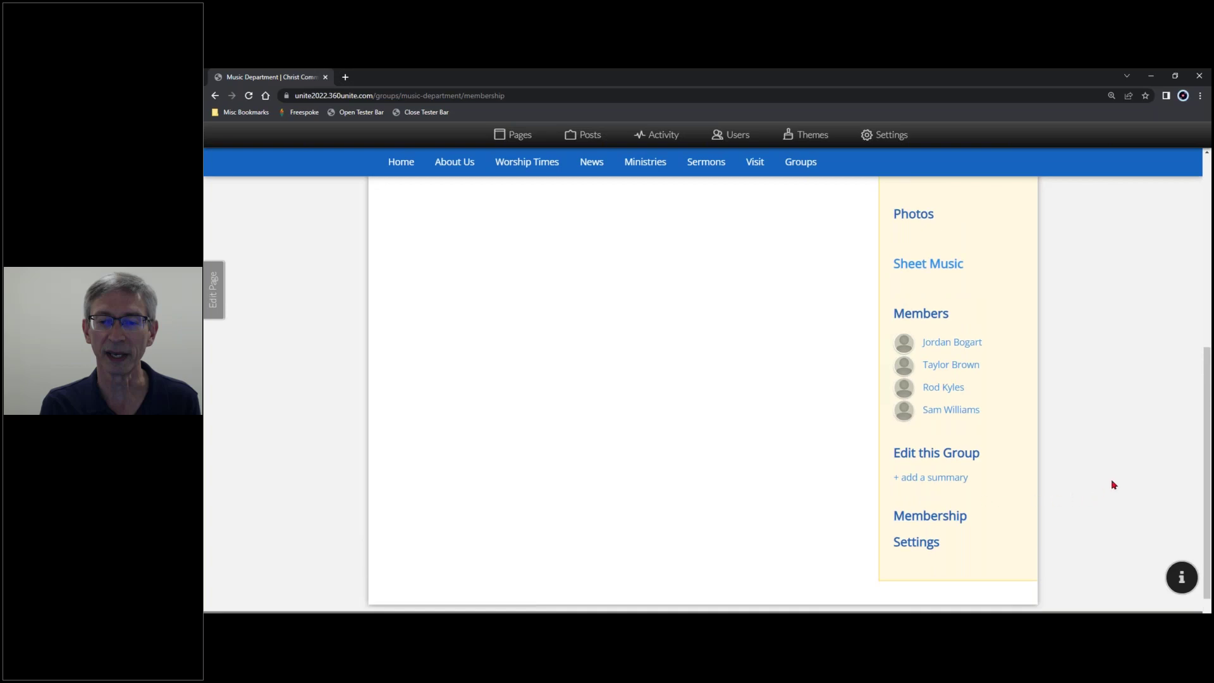
scroll(1107, 480, "up", 10)
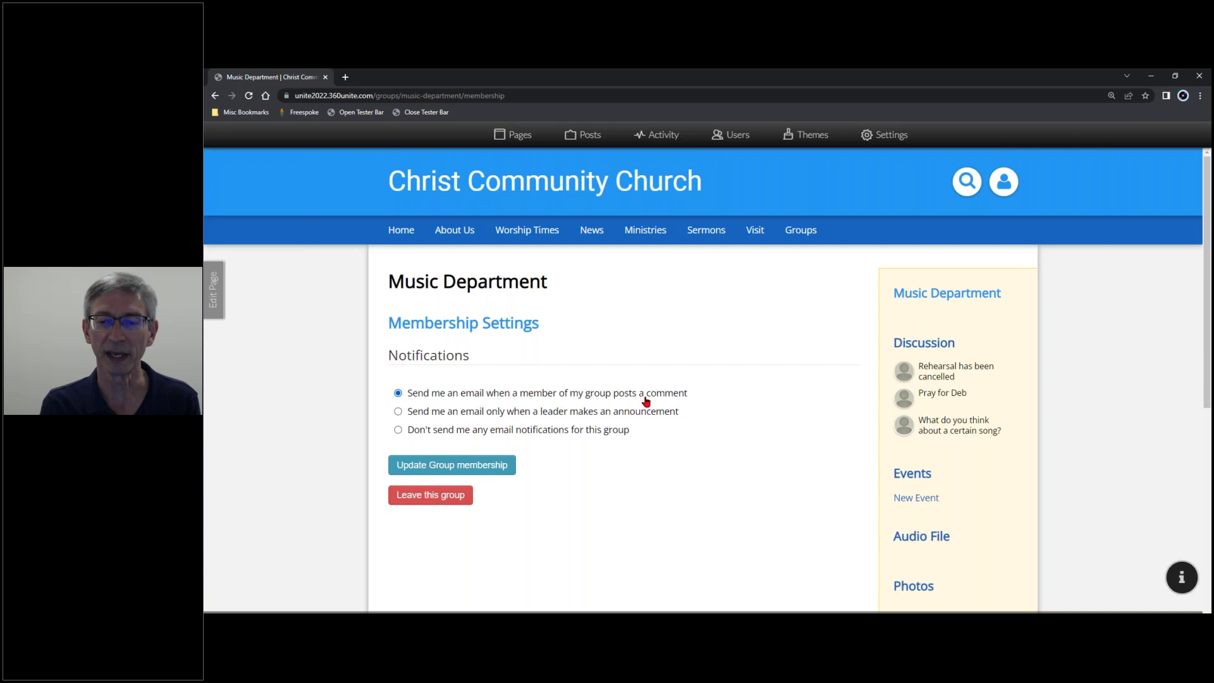
Try the leader-announcement-only notification option, then select not to receive any email notifications for this group
left_click(399, 412)
left_click(399, 432)
scroll(736, 453, "down", 6)
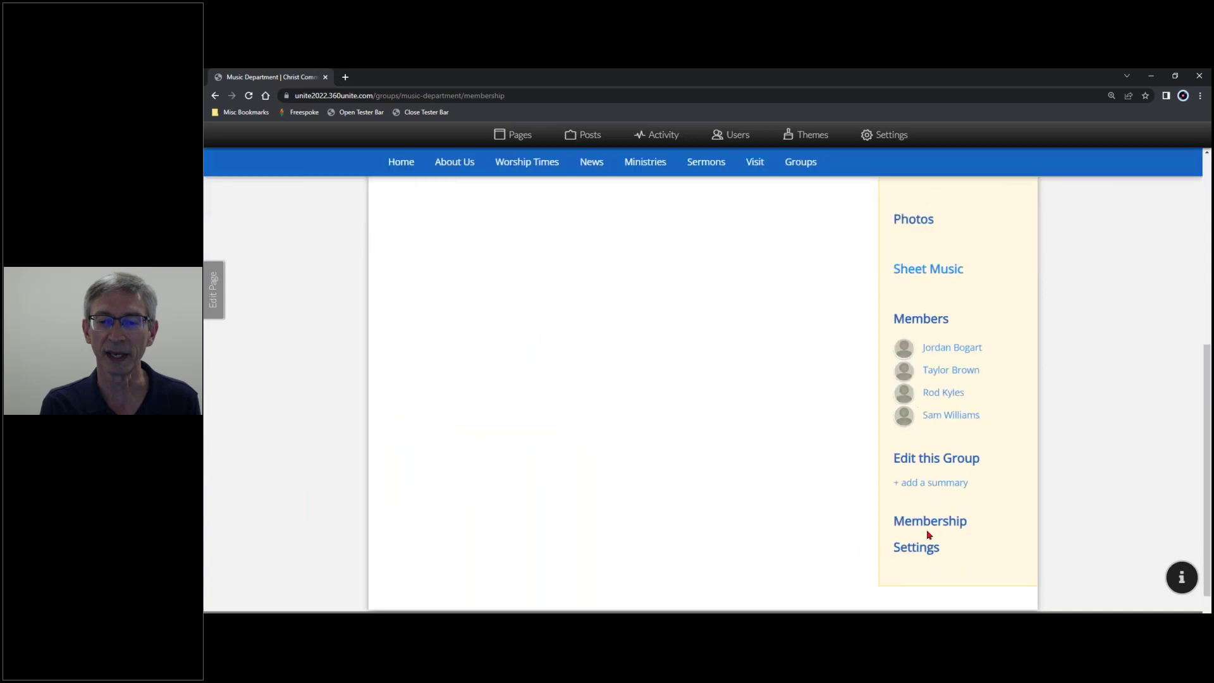
left_click(919, 542)
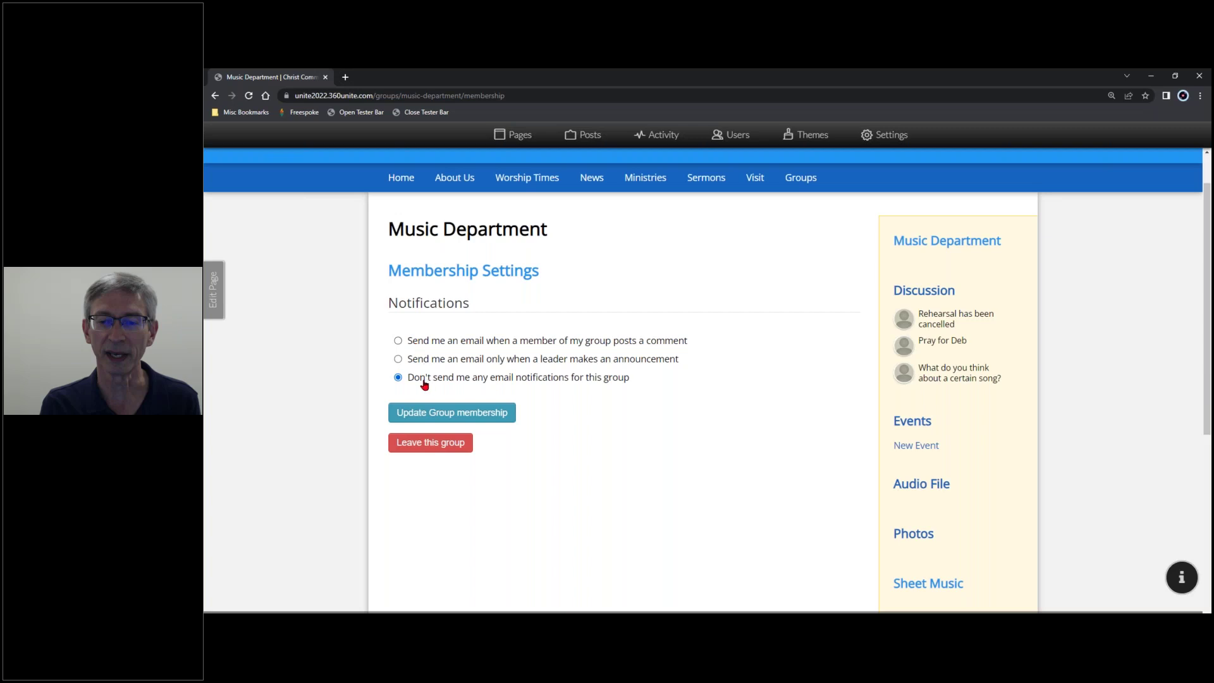
Set notifications to send an email when a member of the group posts a comment, and update the group membership
left_click(398, 359)
left_click(398, 341)
left_click(466, 414)
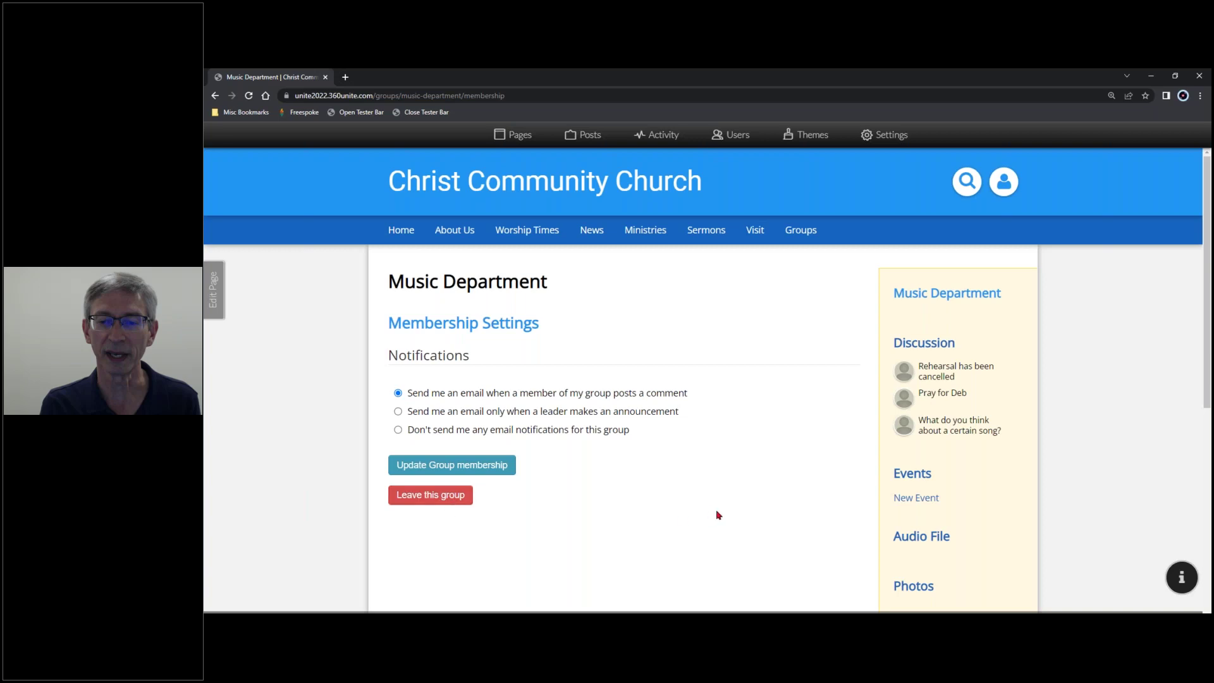
scroll(719, 516, "down", 3)
scroll(719, 515, "up", 3)
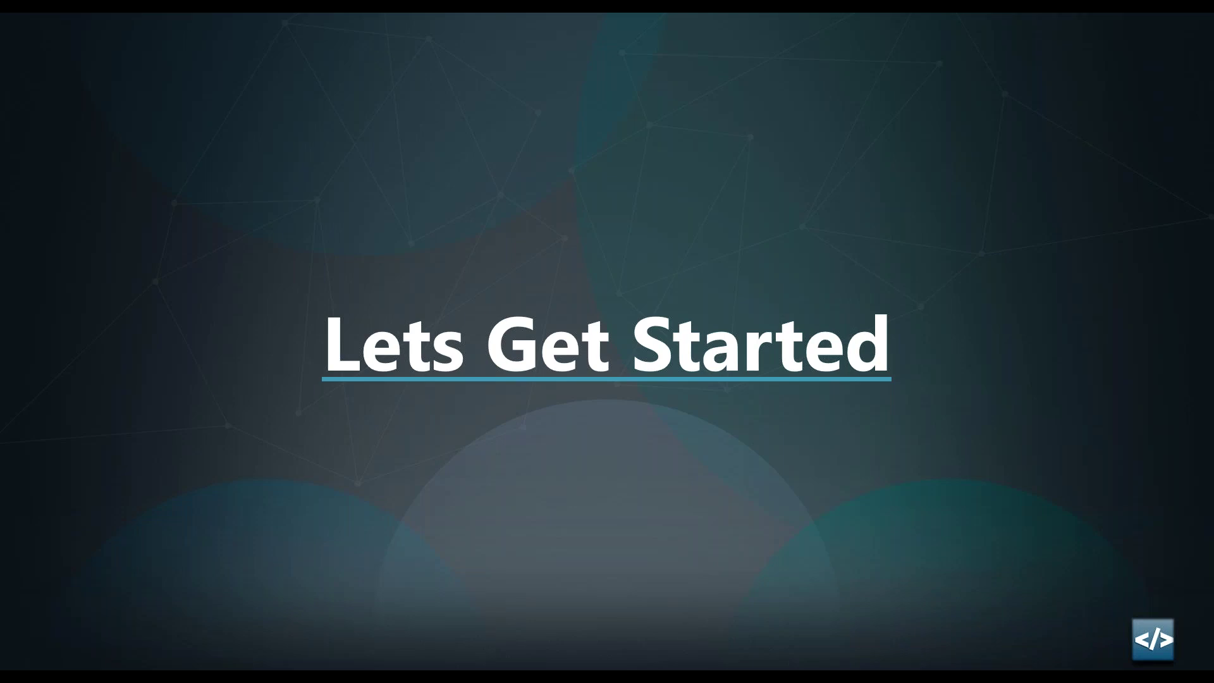
left_click(166, 384)
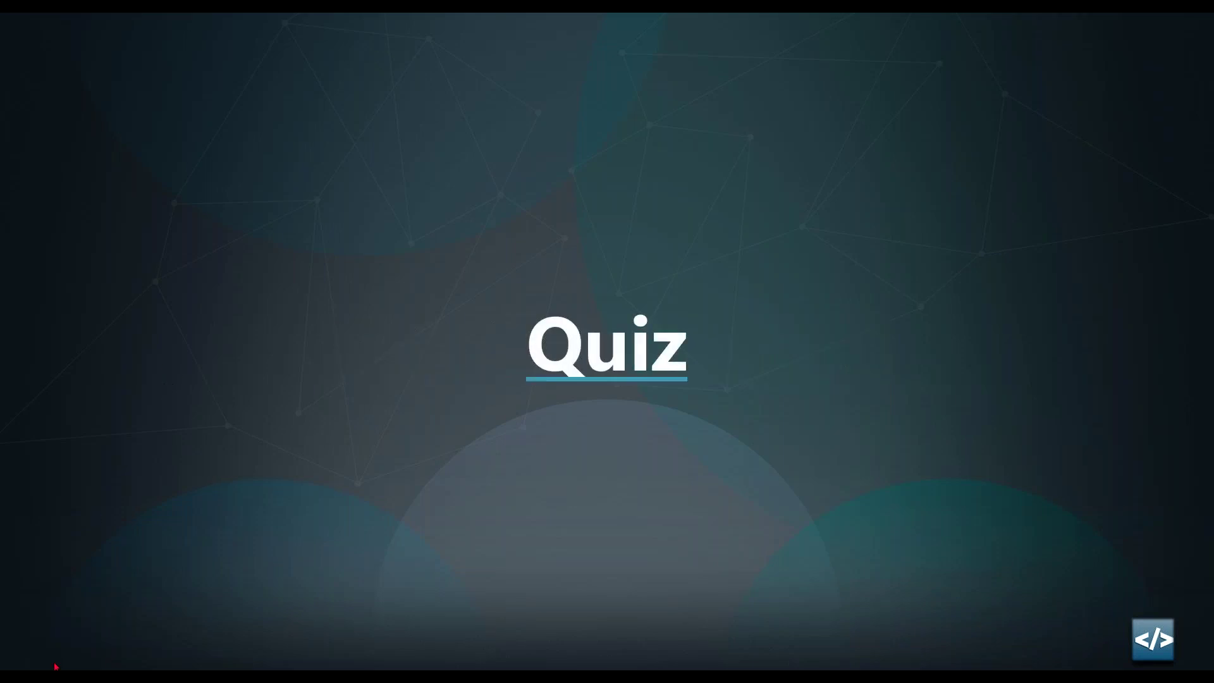
key("Right")
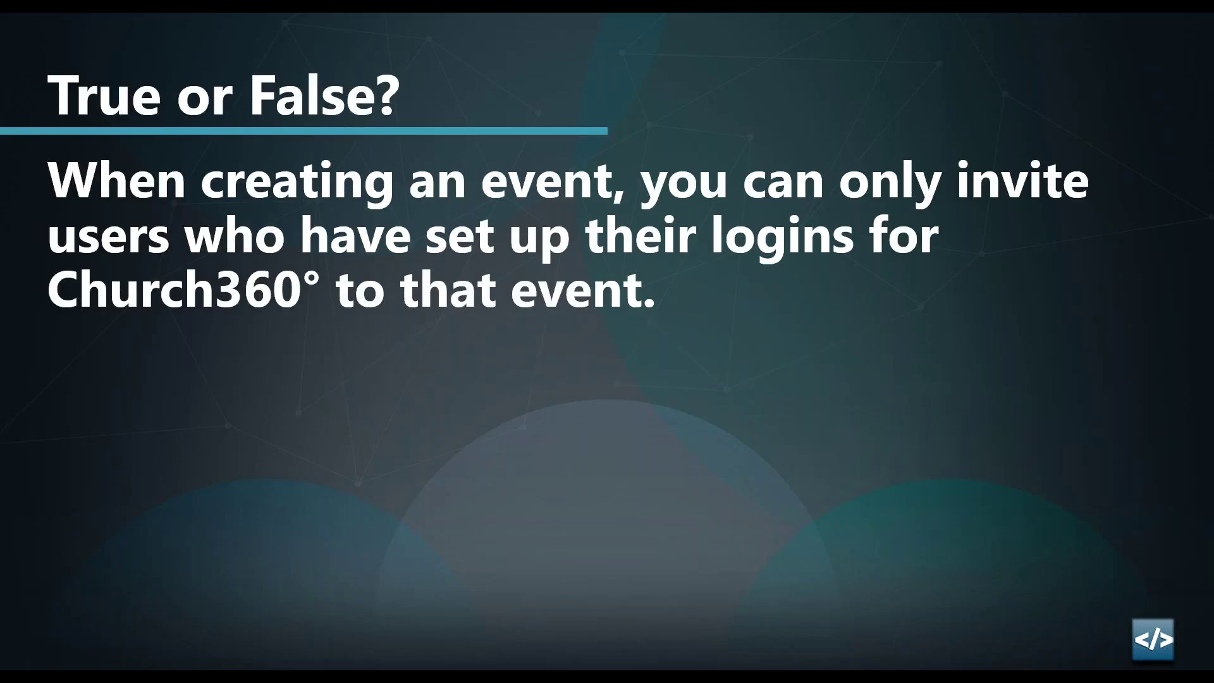